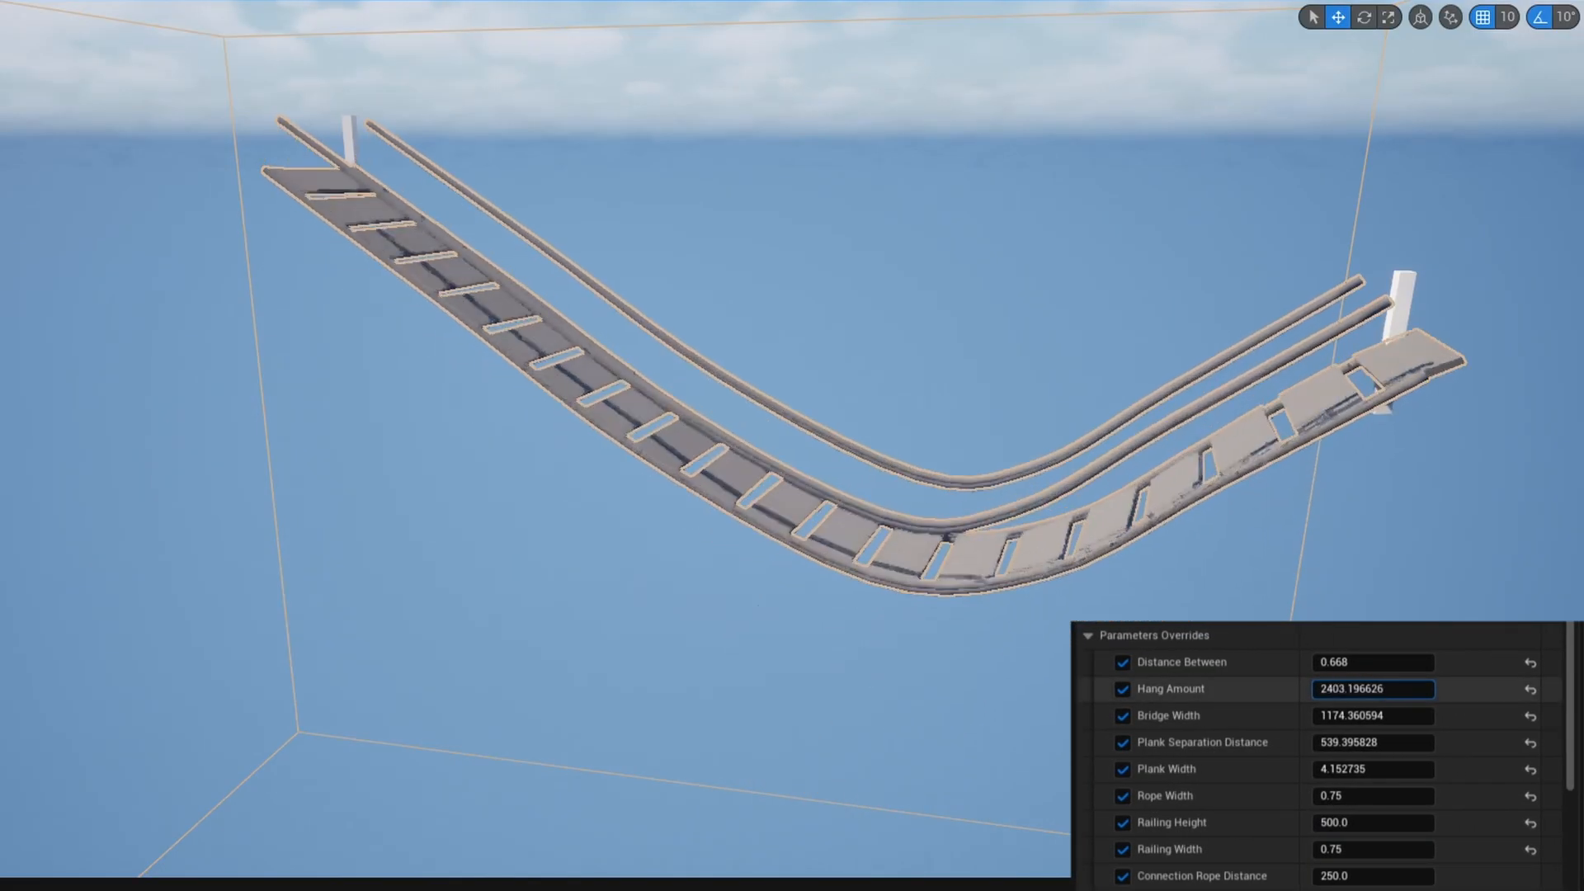
Adjust the demo bridge's overrides to Distance Between 0.708, Hang Amount about 2365, Bridge Width about 1339 and Plank Width about 4.01
click(1372, 662)
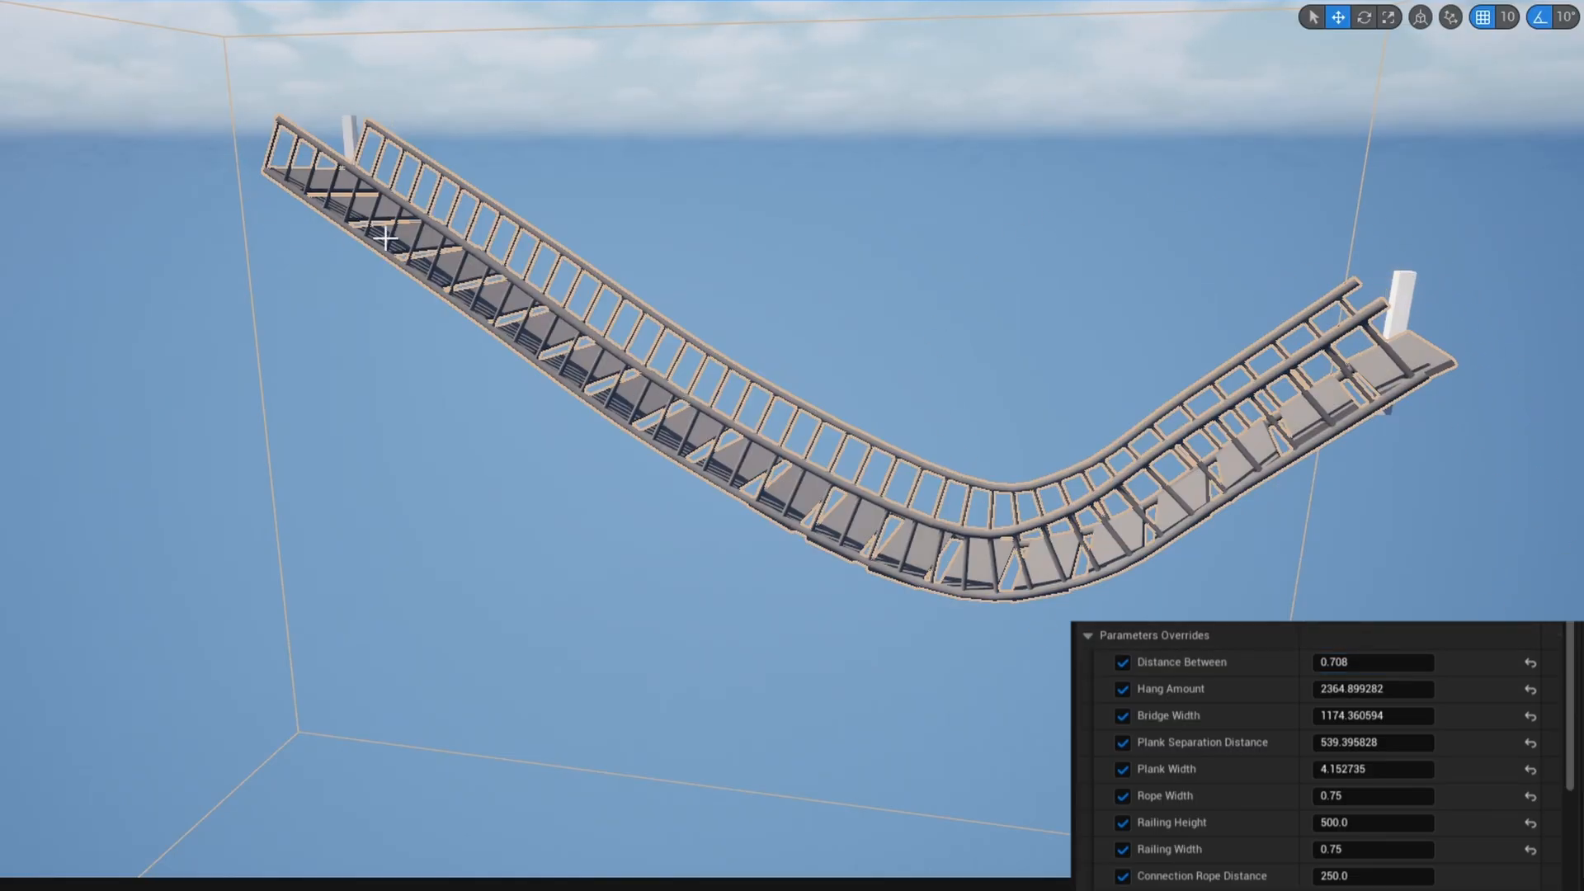
drag(1344, 773, 1353, 715)
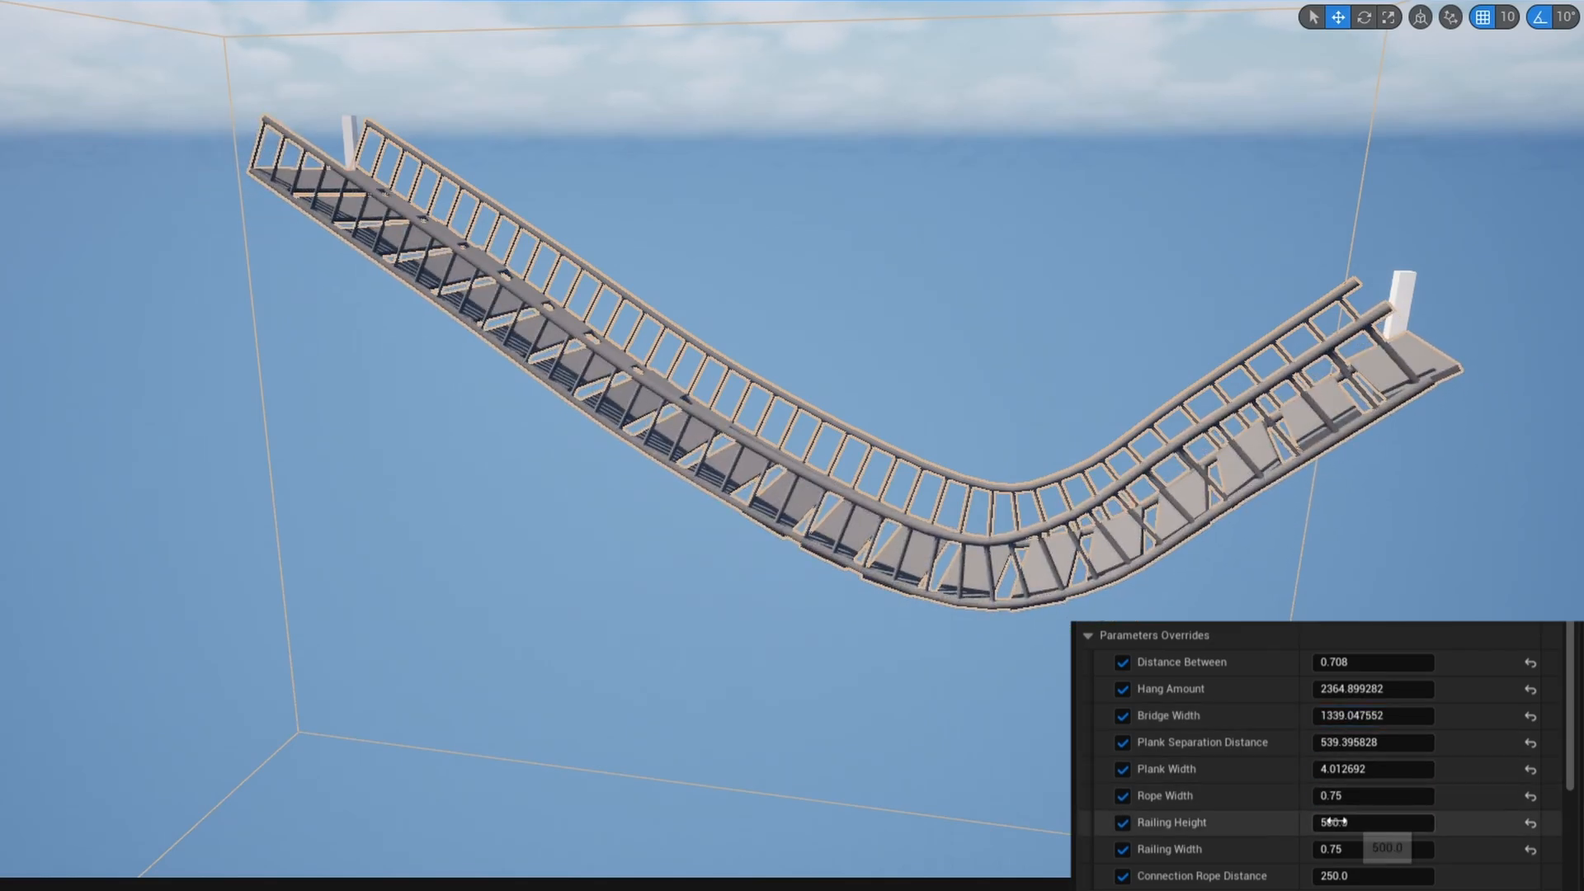
mouse_move(1330, 821)
mouse_down()
mouse_move(1386, 822)
mouse_move(1345, 821)
mouse_up()
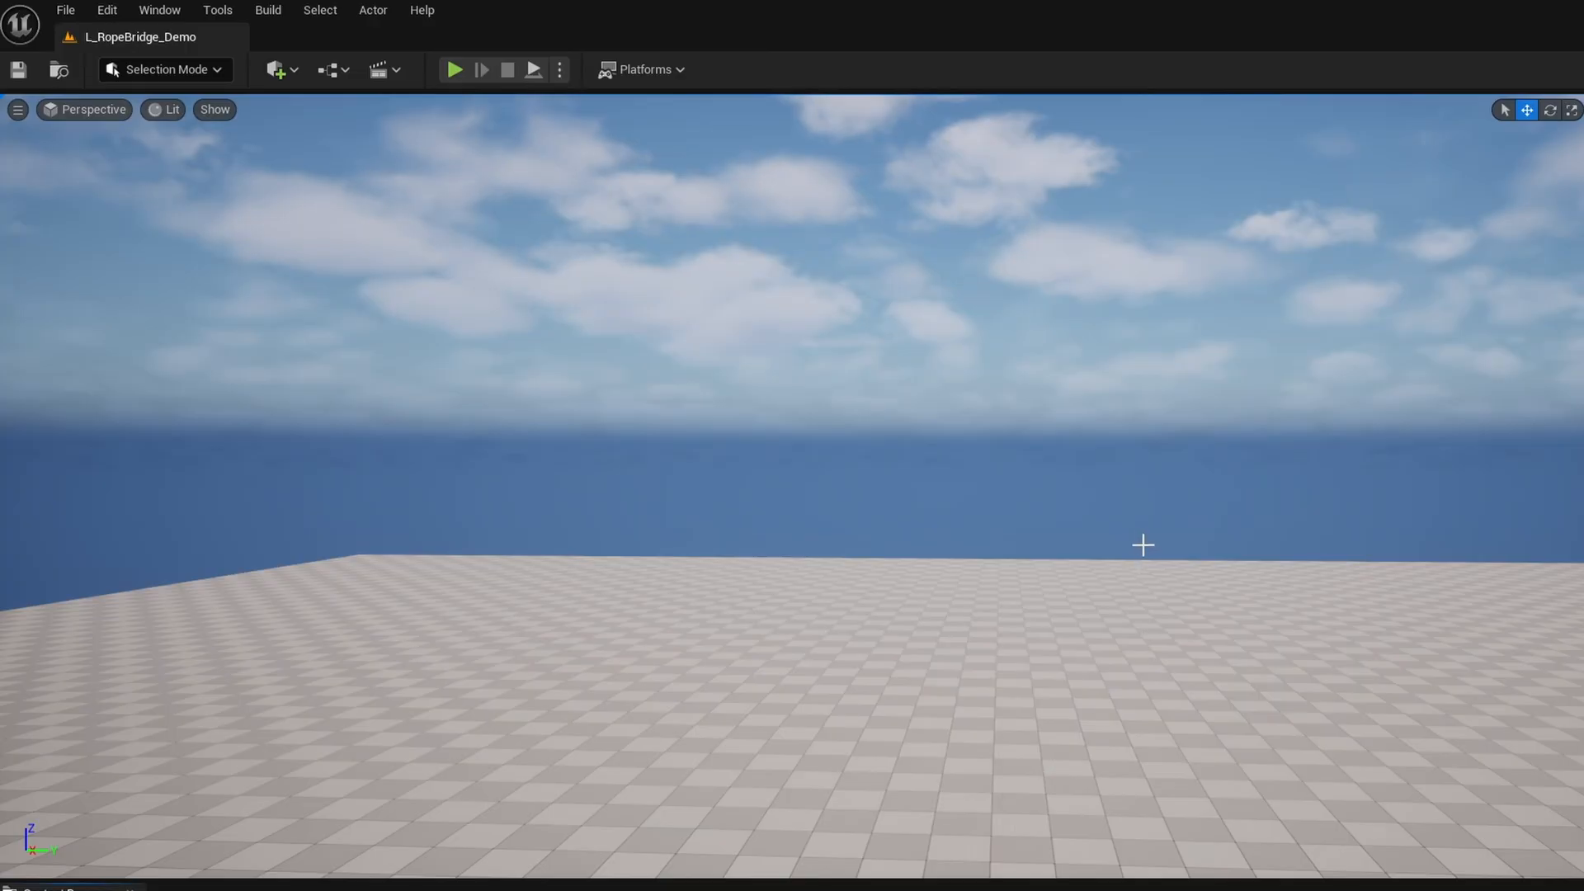
Open the project's plugin list and search it for pcg
click(108, 10)
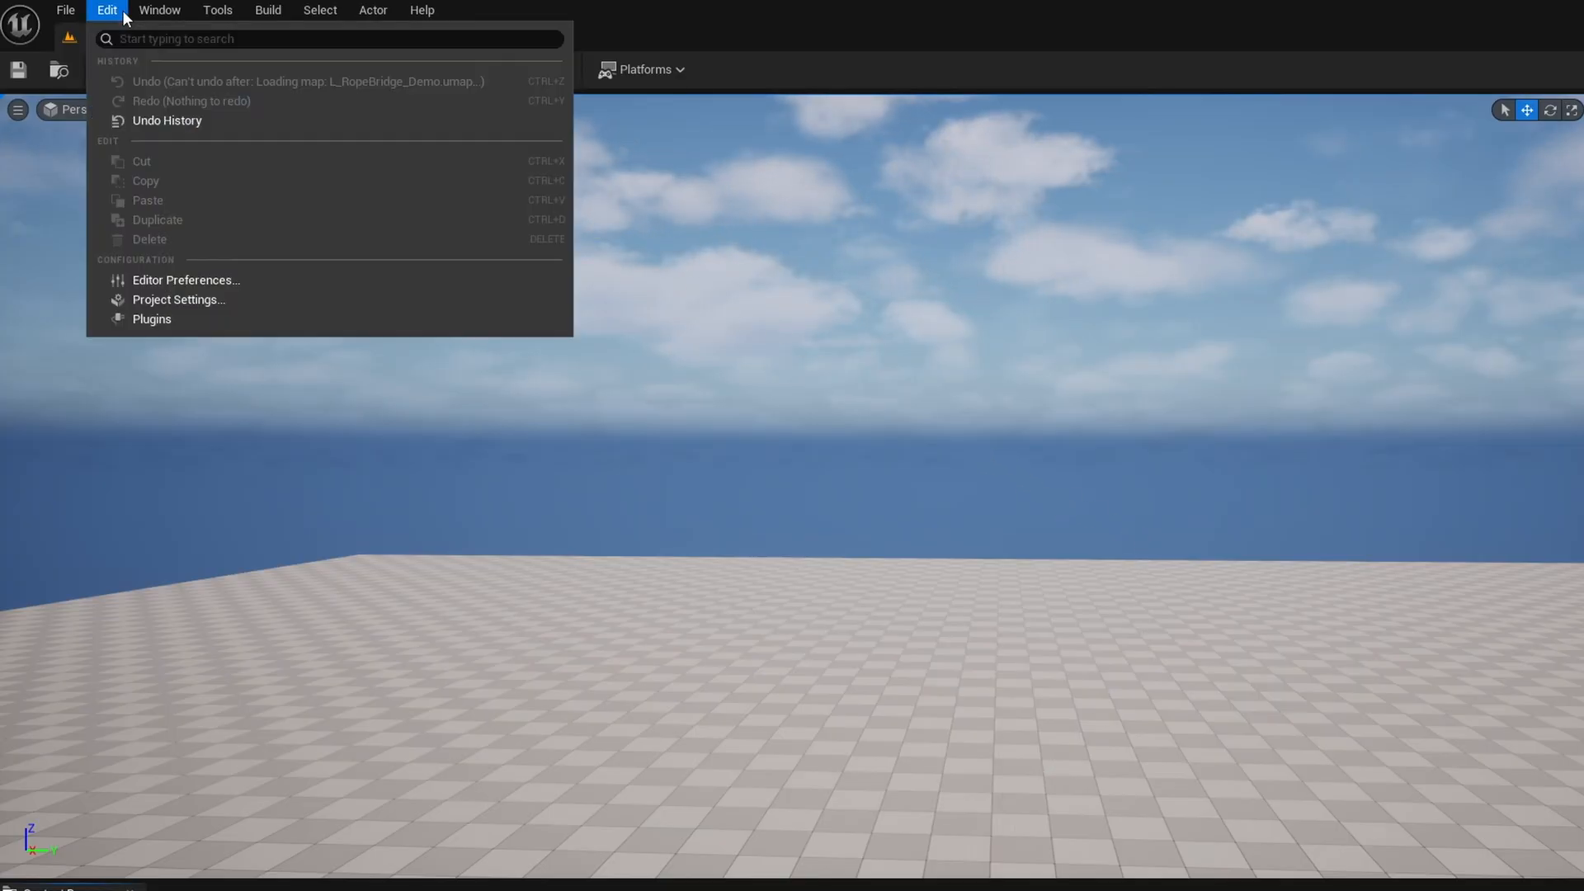
click(203, 318)
text(pcg)
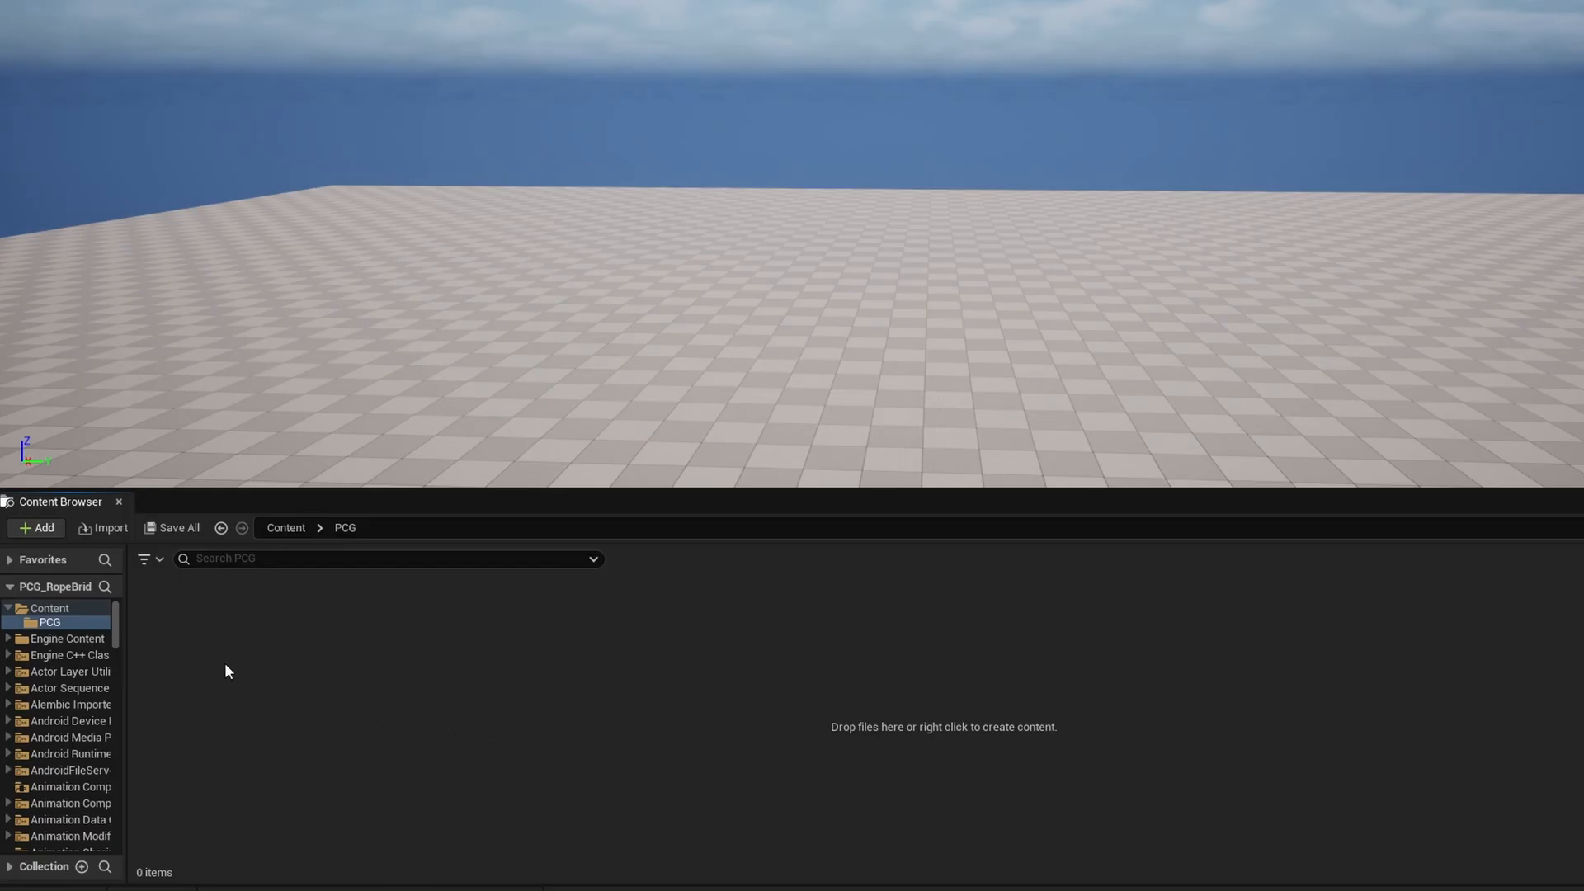
Create a PCG Graph asset named PCG_RopeBridge in the PCG content folder
right_click(227, 667)
mouse_move(323, 559)
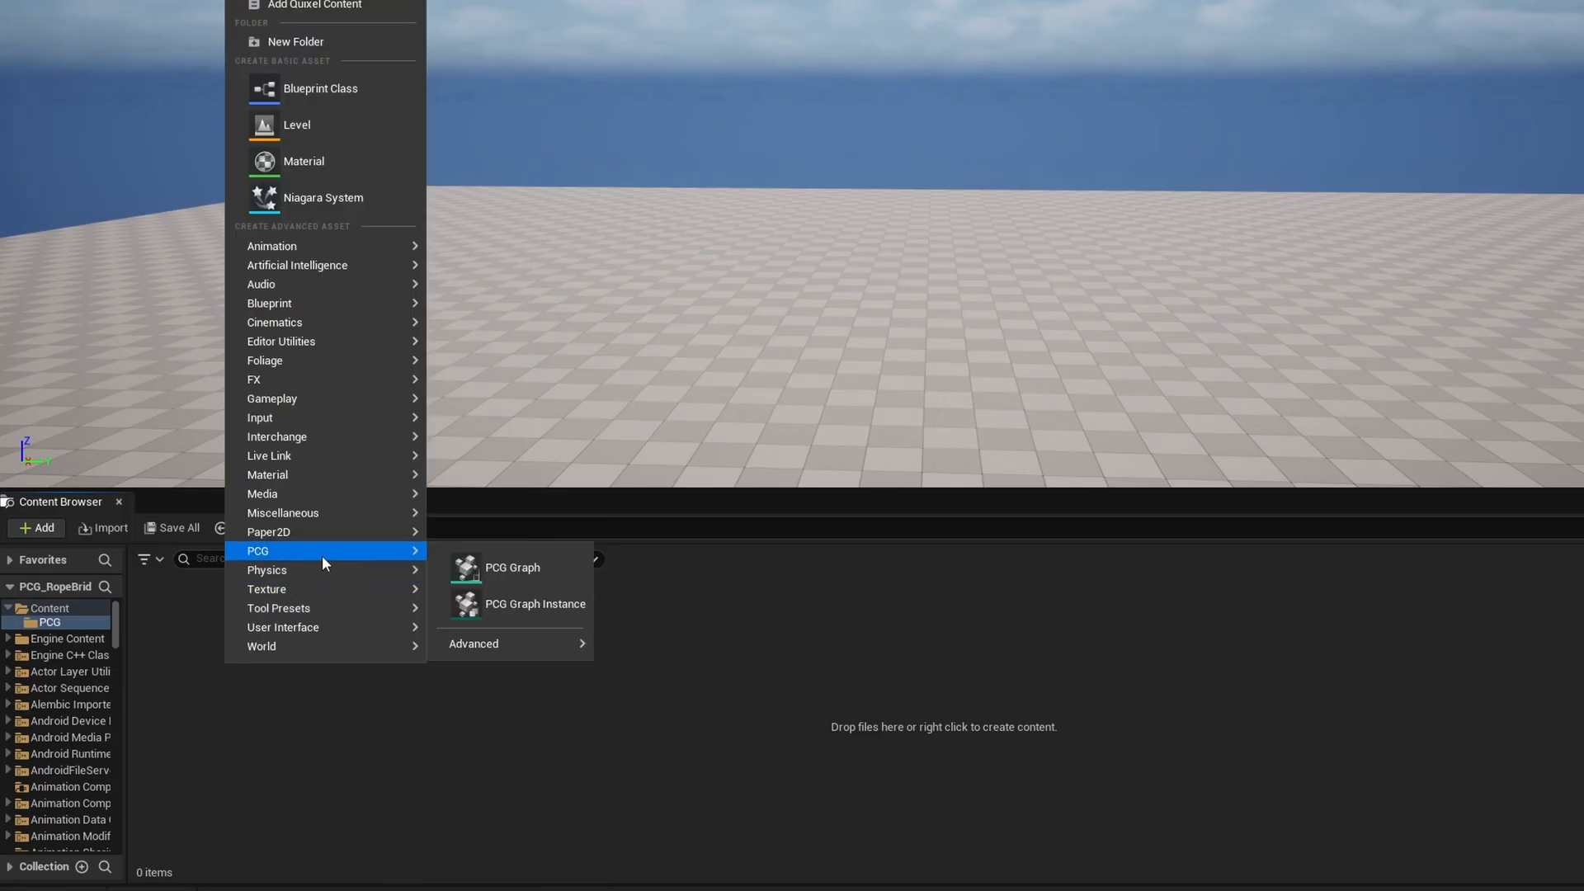
click(503, 567)
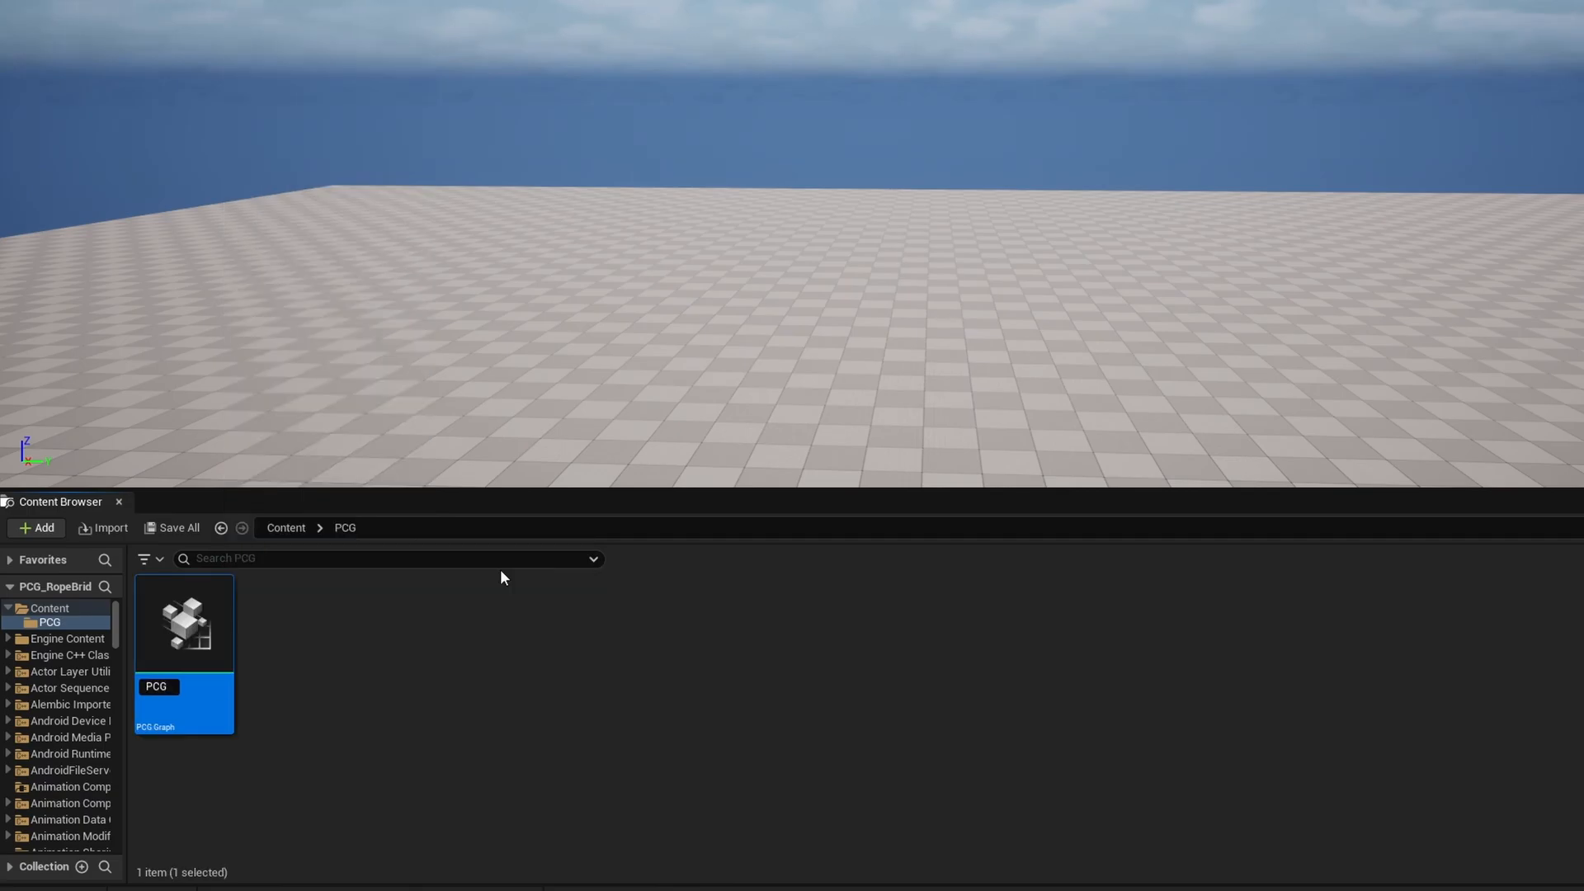
text(PCG_RopeBridge)
key(Return)
Place the PCG_RopeBridge graph in the level and scale up its volume
drag(198, 656, 1018, 330)
scroll(1114, 330, down, 8)
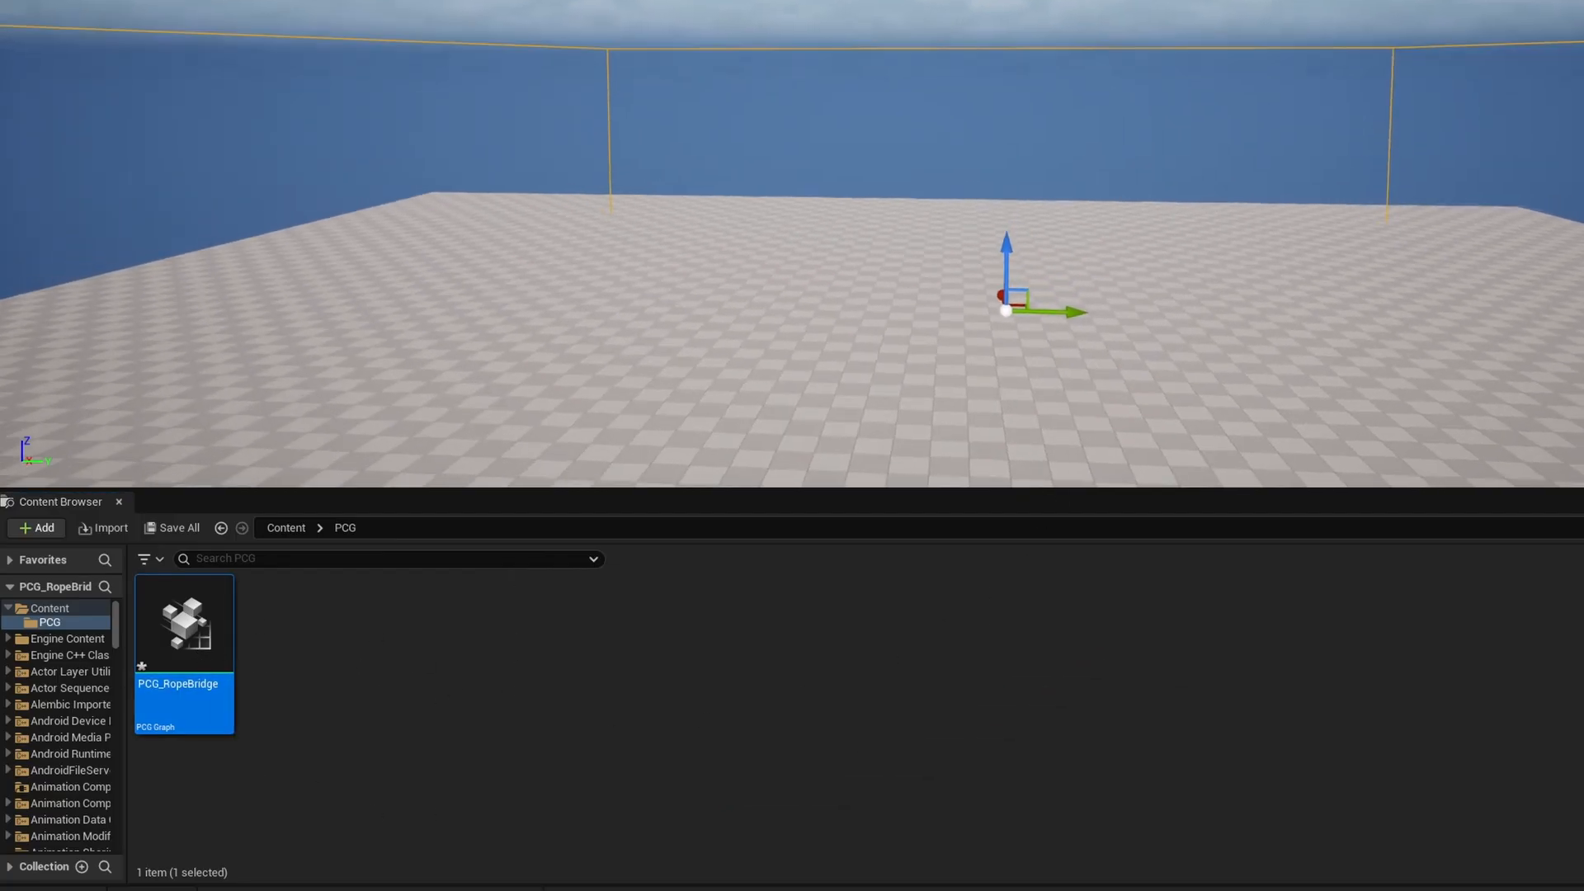
scroll(792, 289, down, 5)
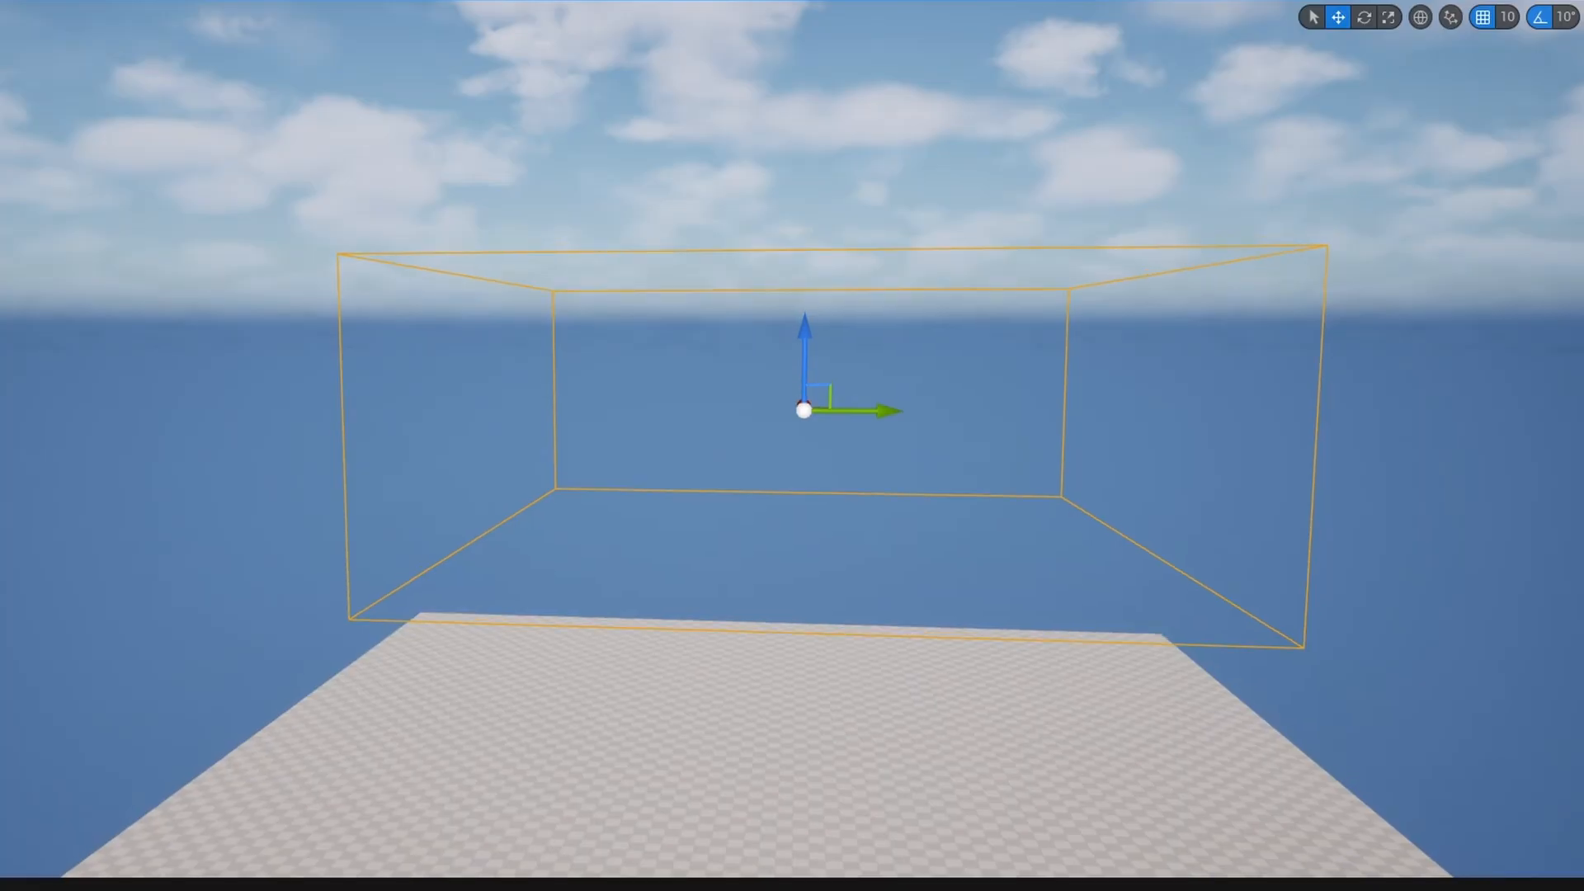
key(r)
drag(795, 428, 795, 305)
right_drag(962, 618, 936, 609)
key(d)
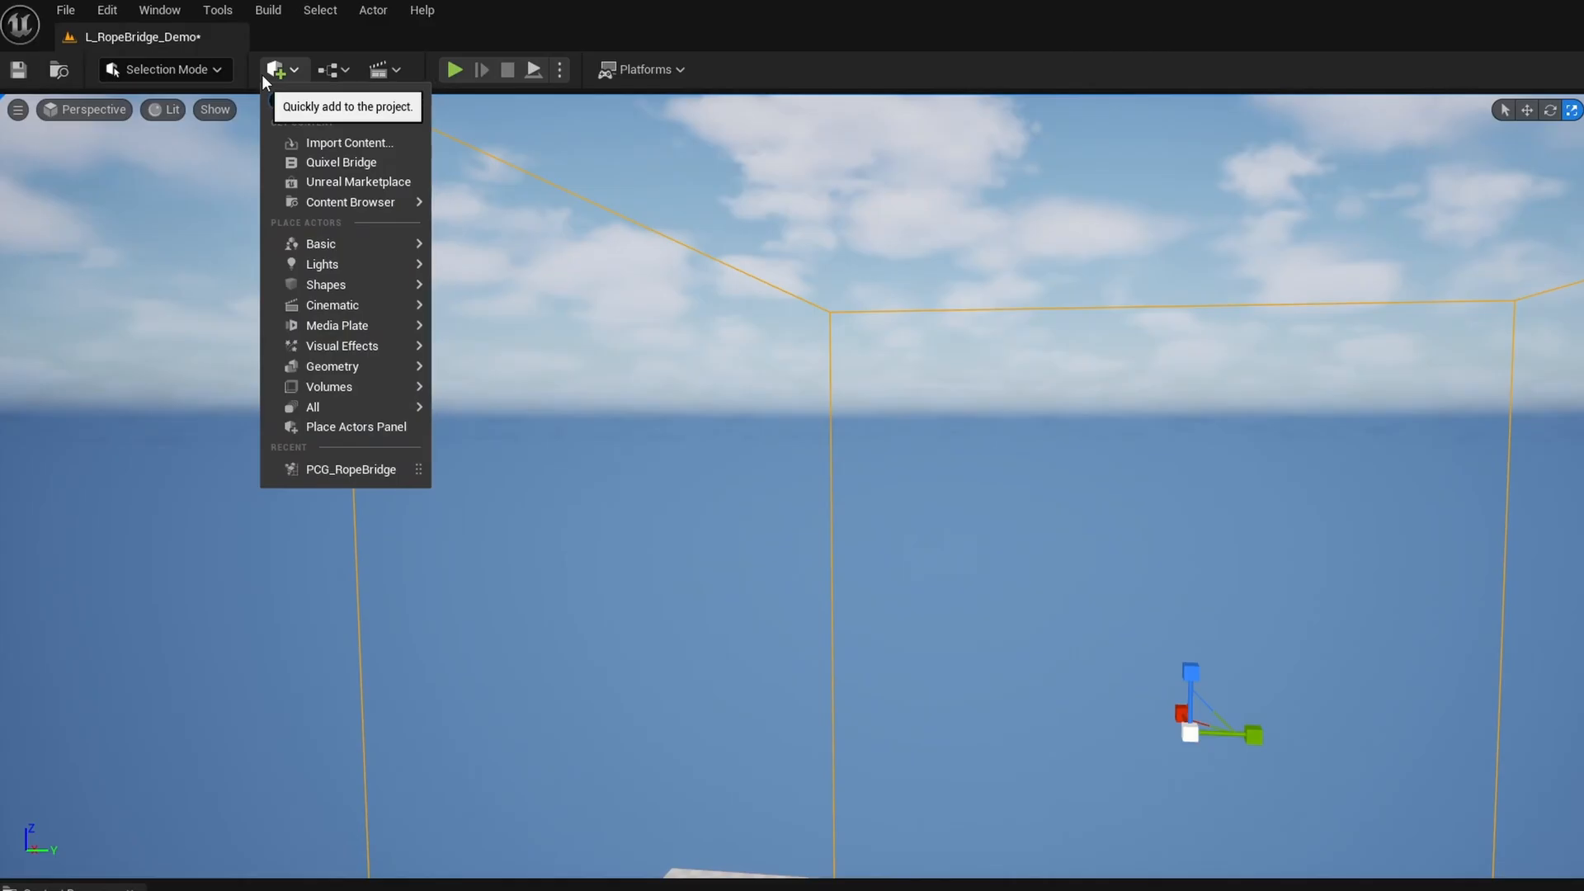
Add a cube to the level and give it the actor tag Start
text(cube)
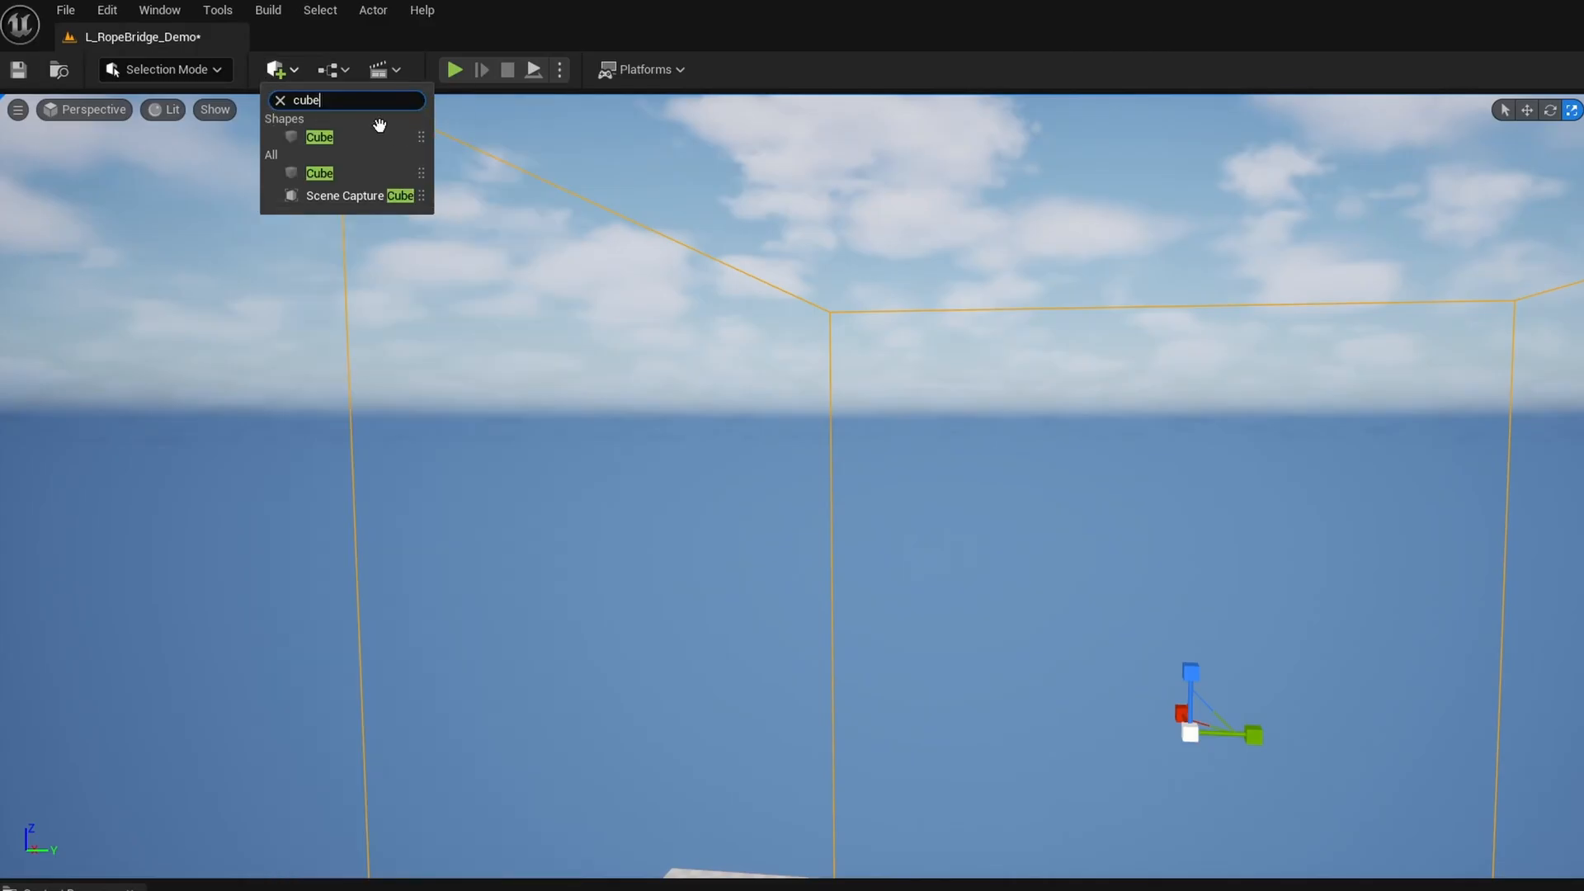
click(388, 134)
text(tag)
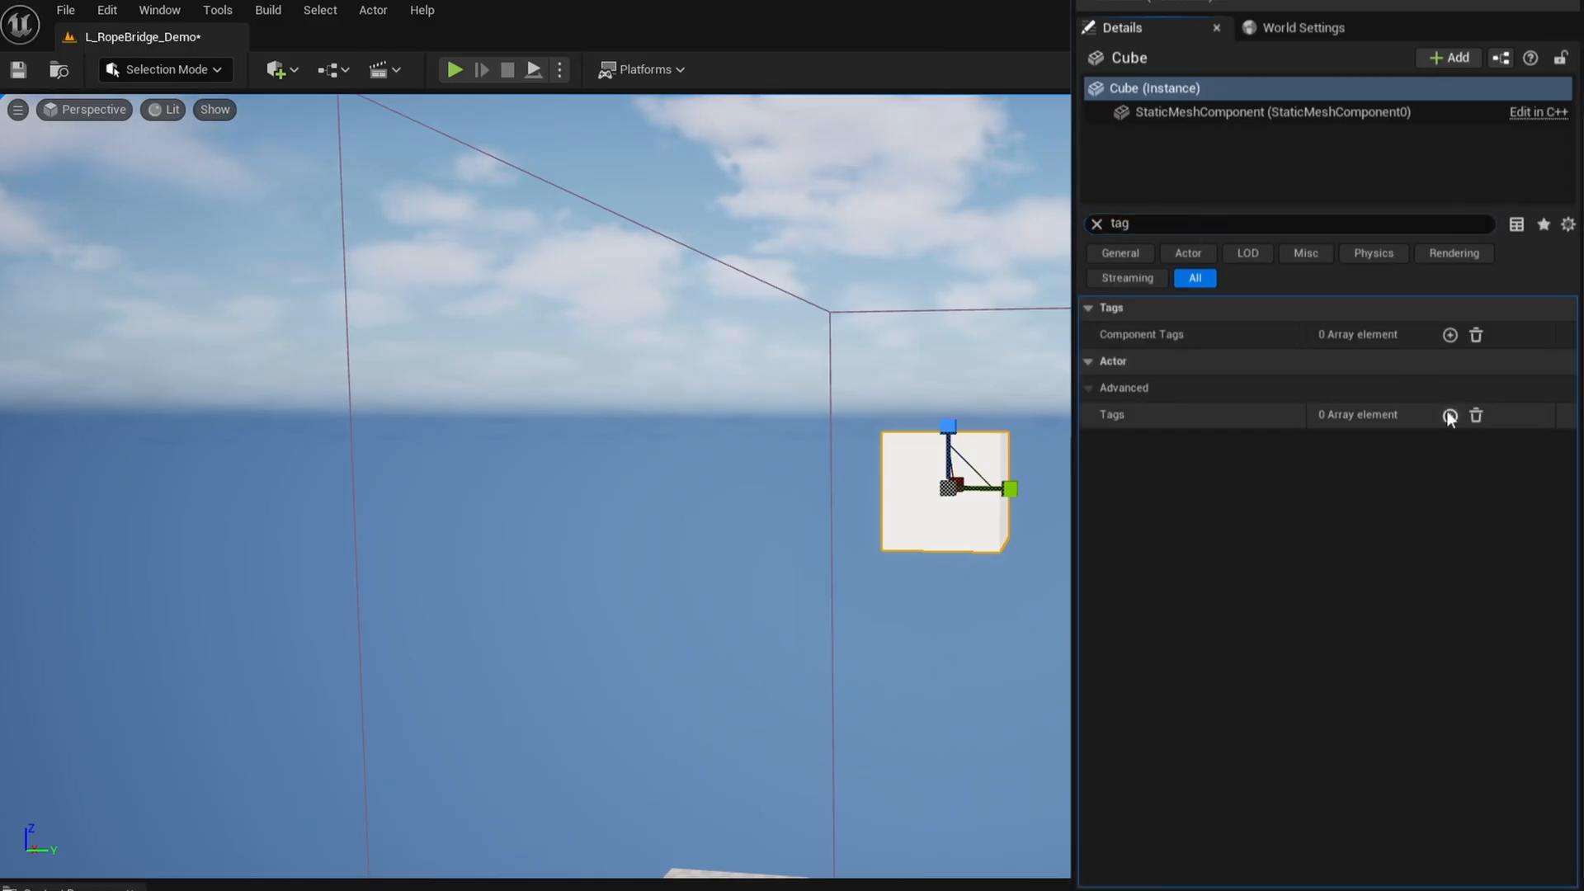
click(1449, 415)
click(1358, 442)
text(Start)
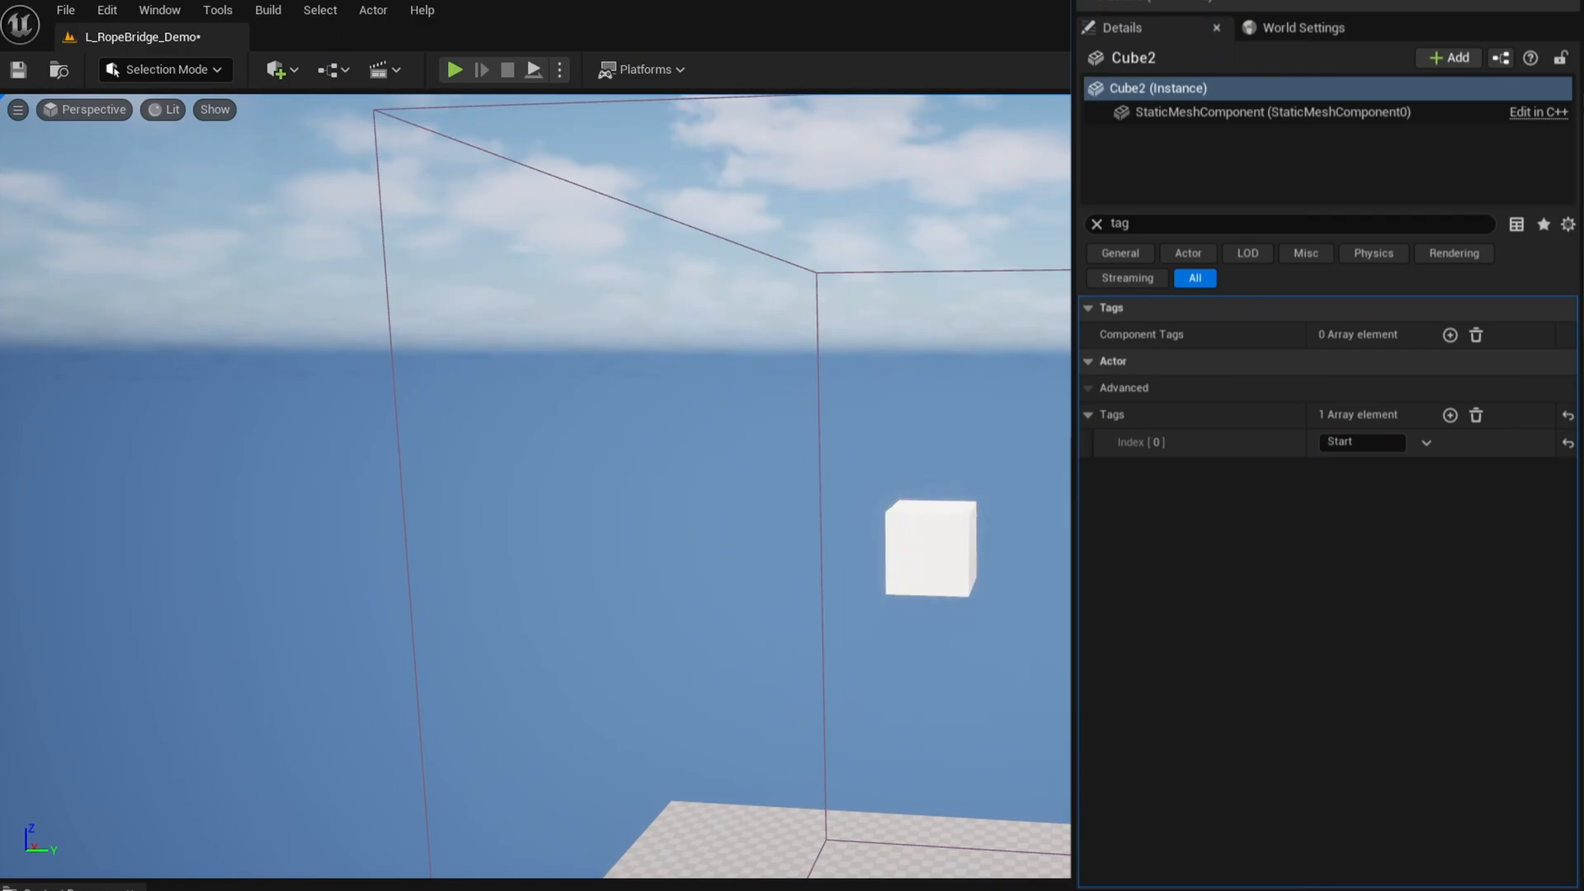
Set the duplicated cube's actor tag to End and position it within the PCG volume
click(1362, 442)
text(End)
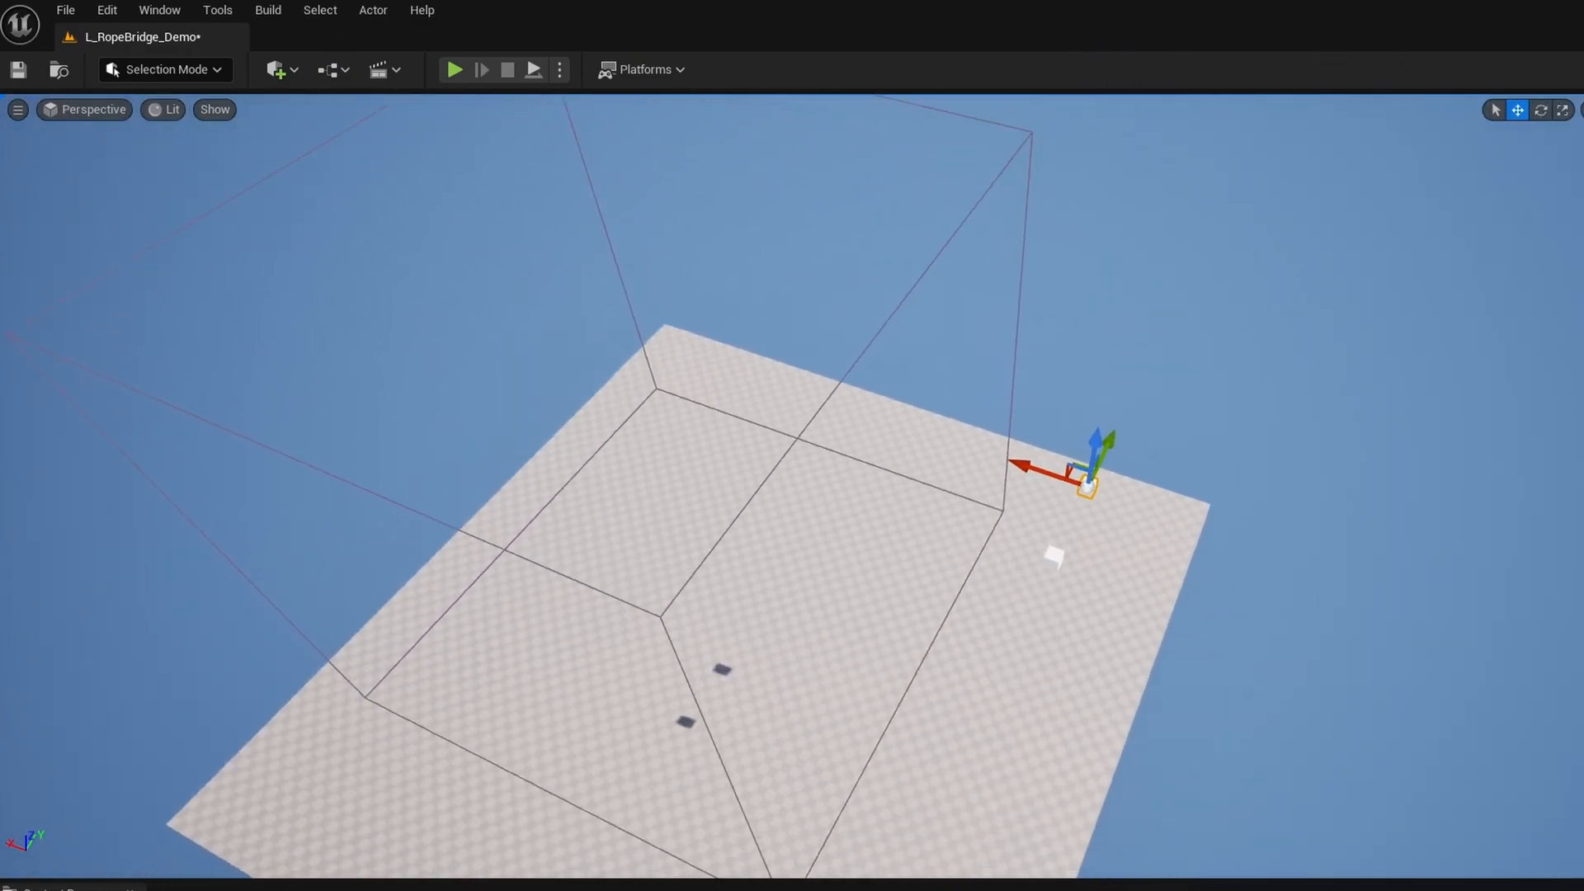
right_drag(1180, 502, 1326, 502)
drag(1171, 487, 778, 345)
click(1204, 568)
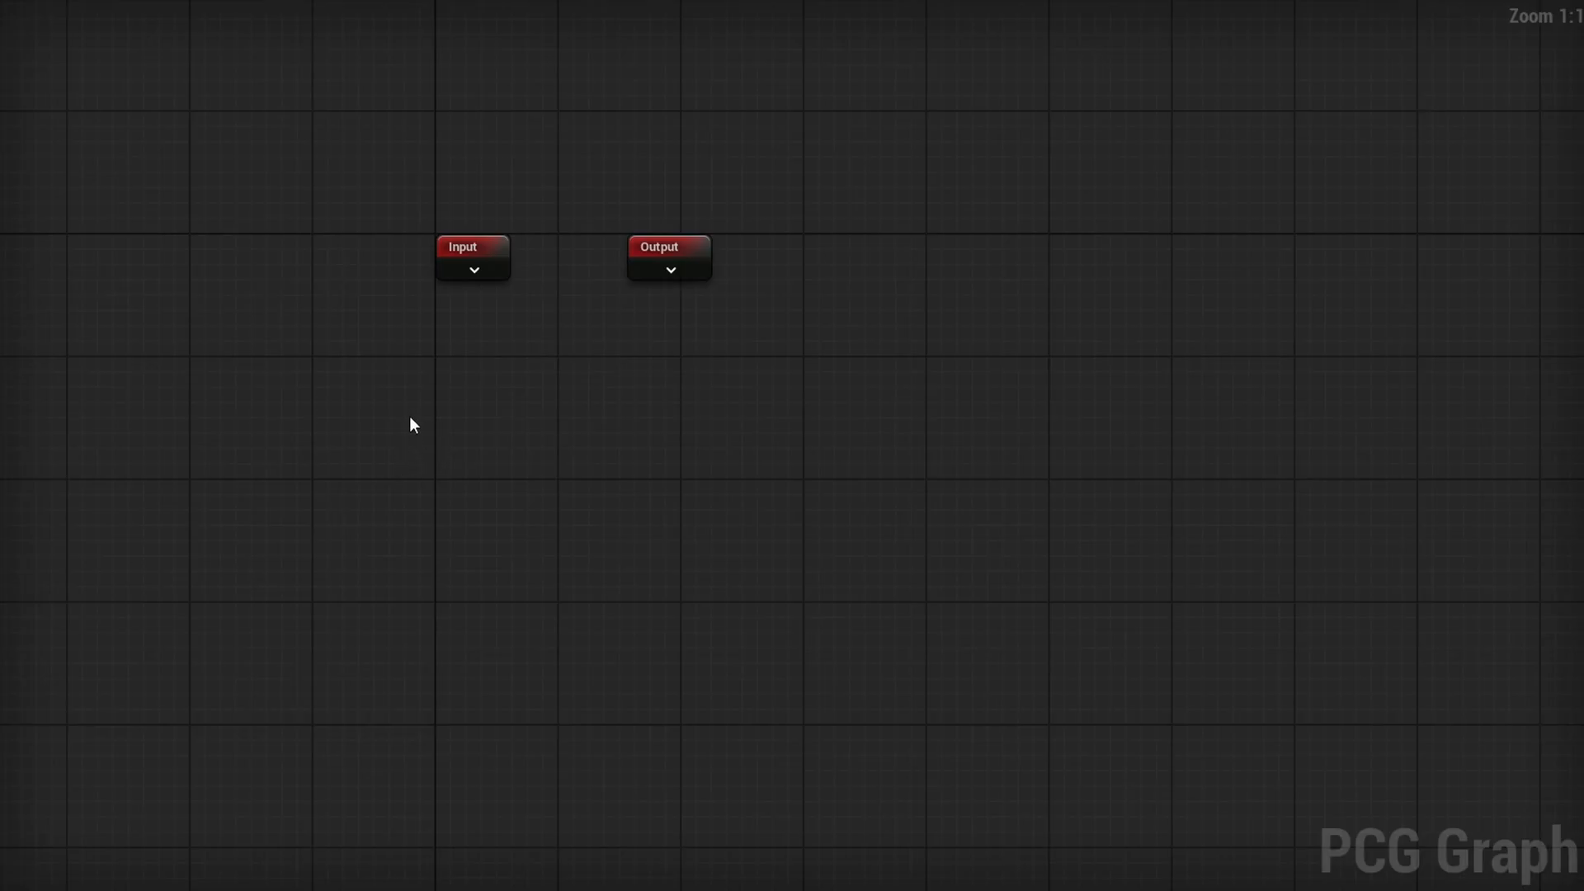
Add a Get Actor Data node to the PCG_RopeBridge graph
right_drag(438, 443, 756, 366)
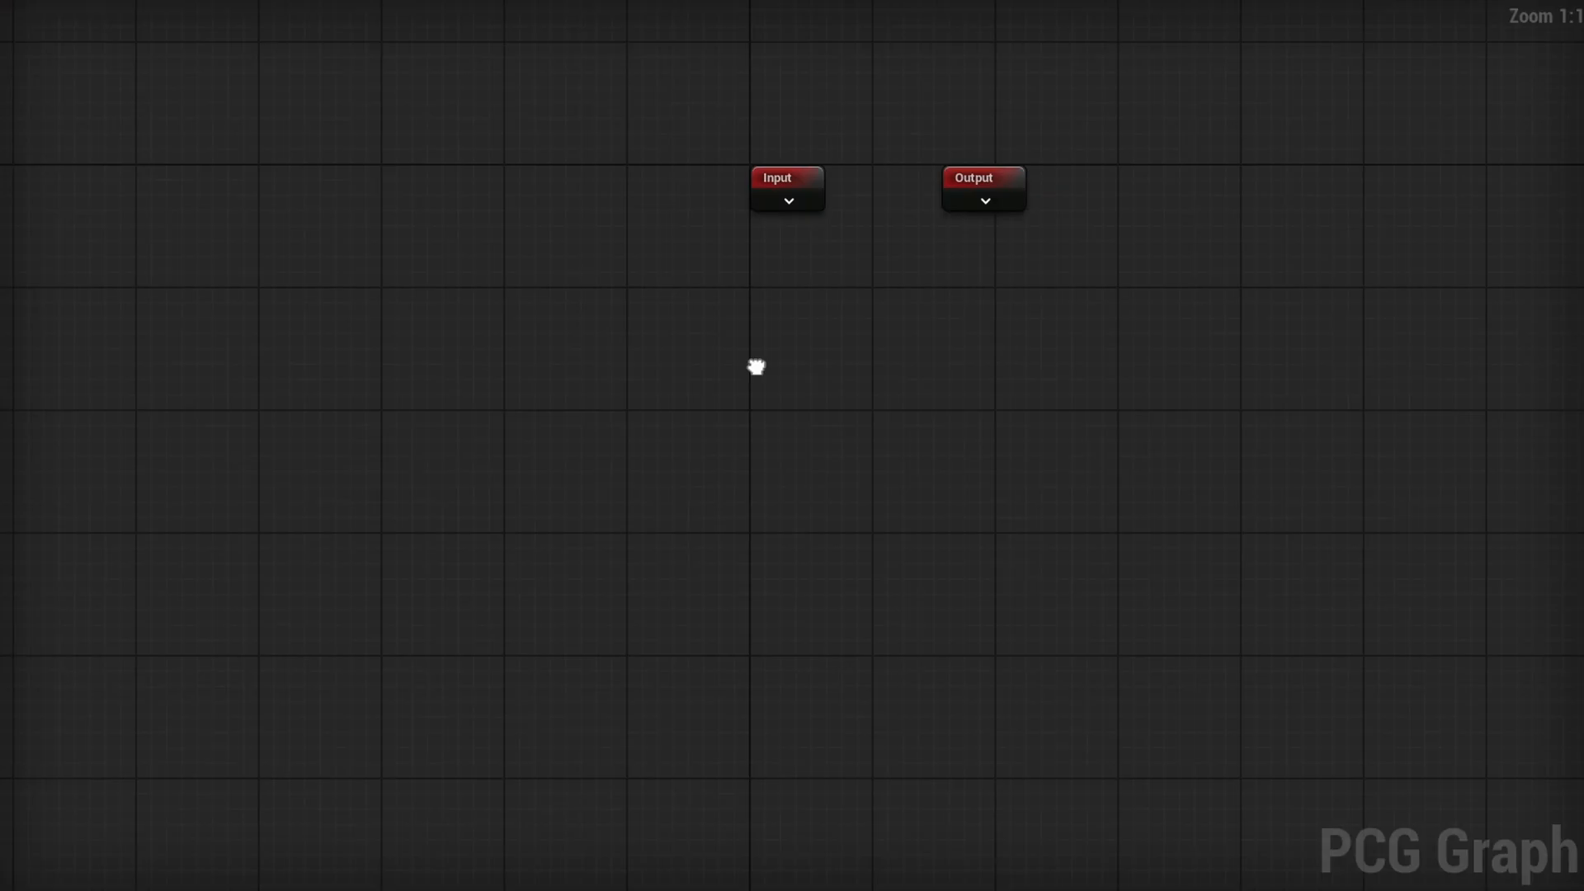
right_click(562, 368)
text(get)
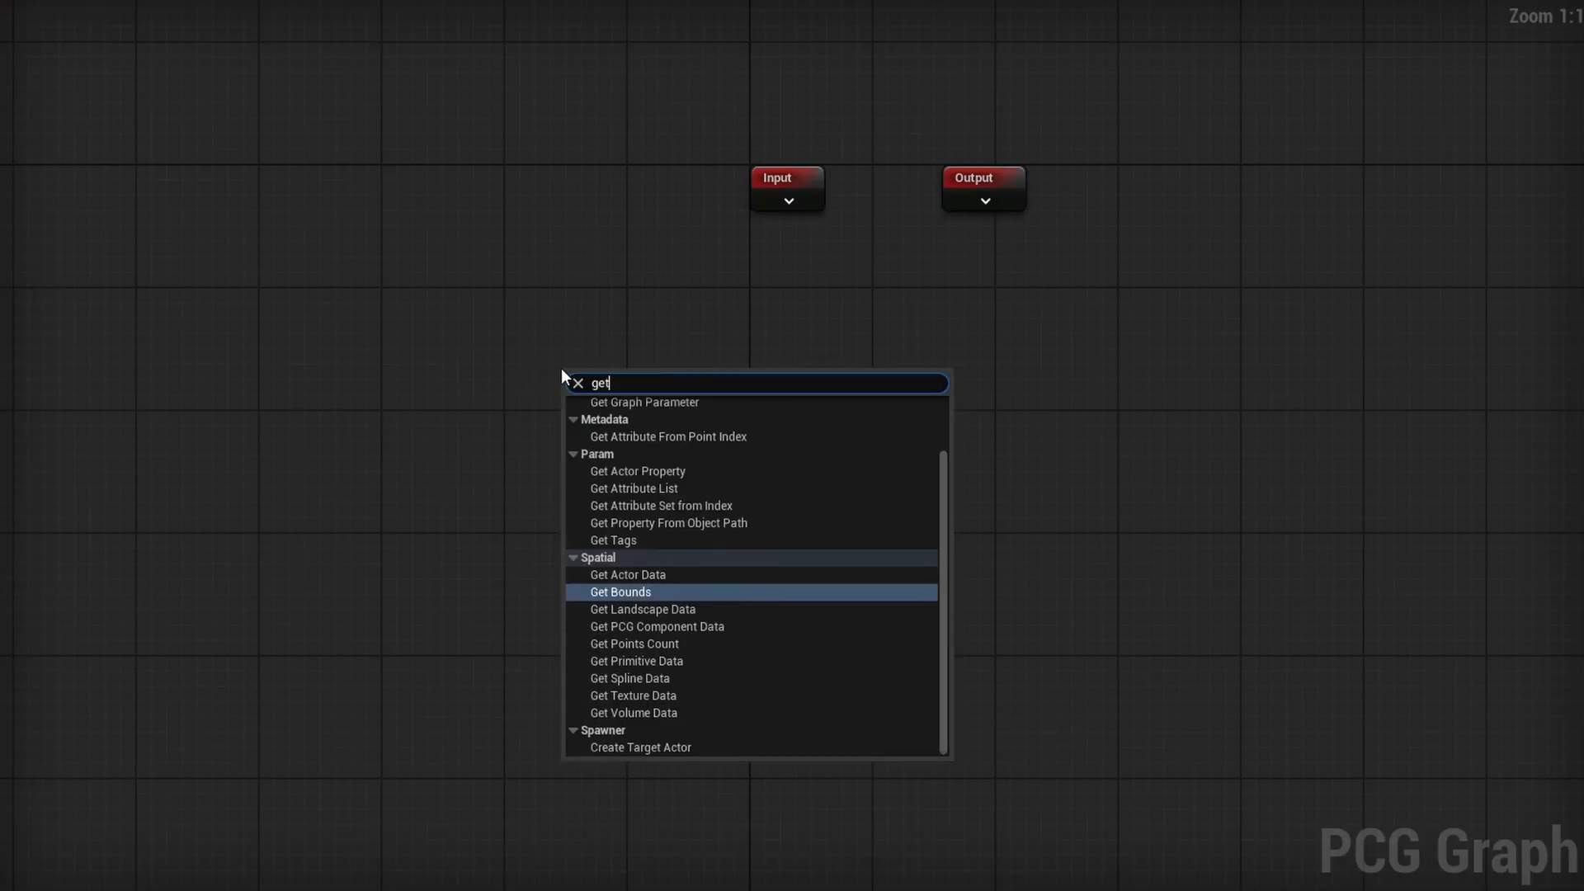
text( actor da)
key(Return)
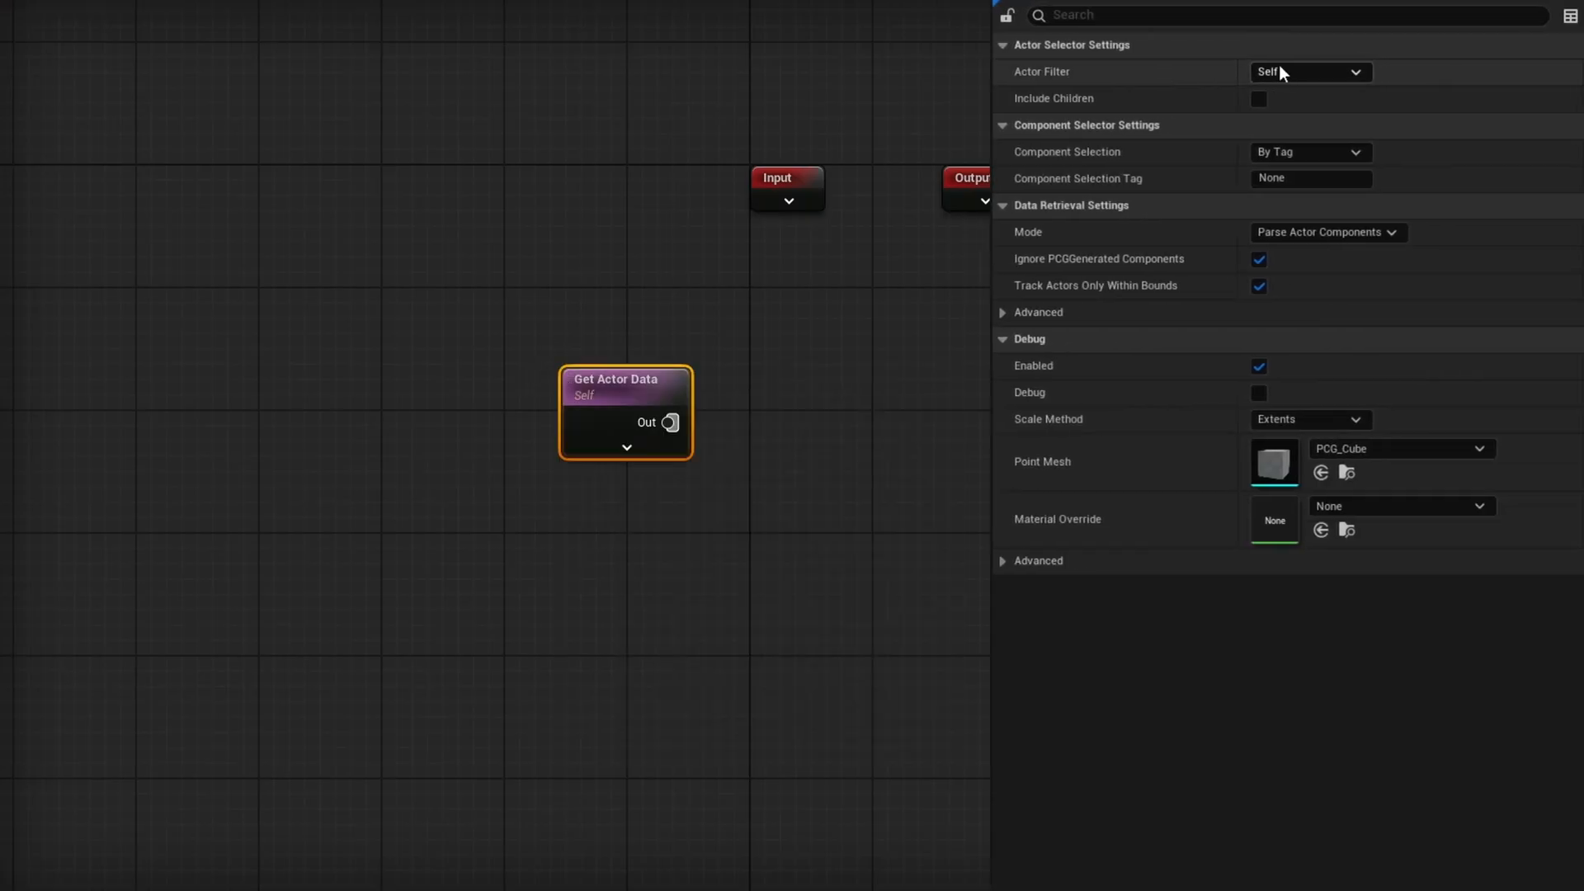
Configure Get Actor Data to filter All World Actors by tag Start, with Must Overlap Self enabled and mode Get Single Point
click(1281, 73)
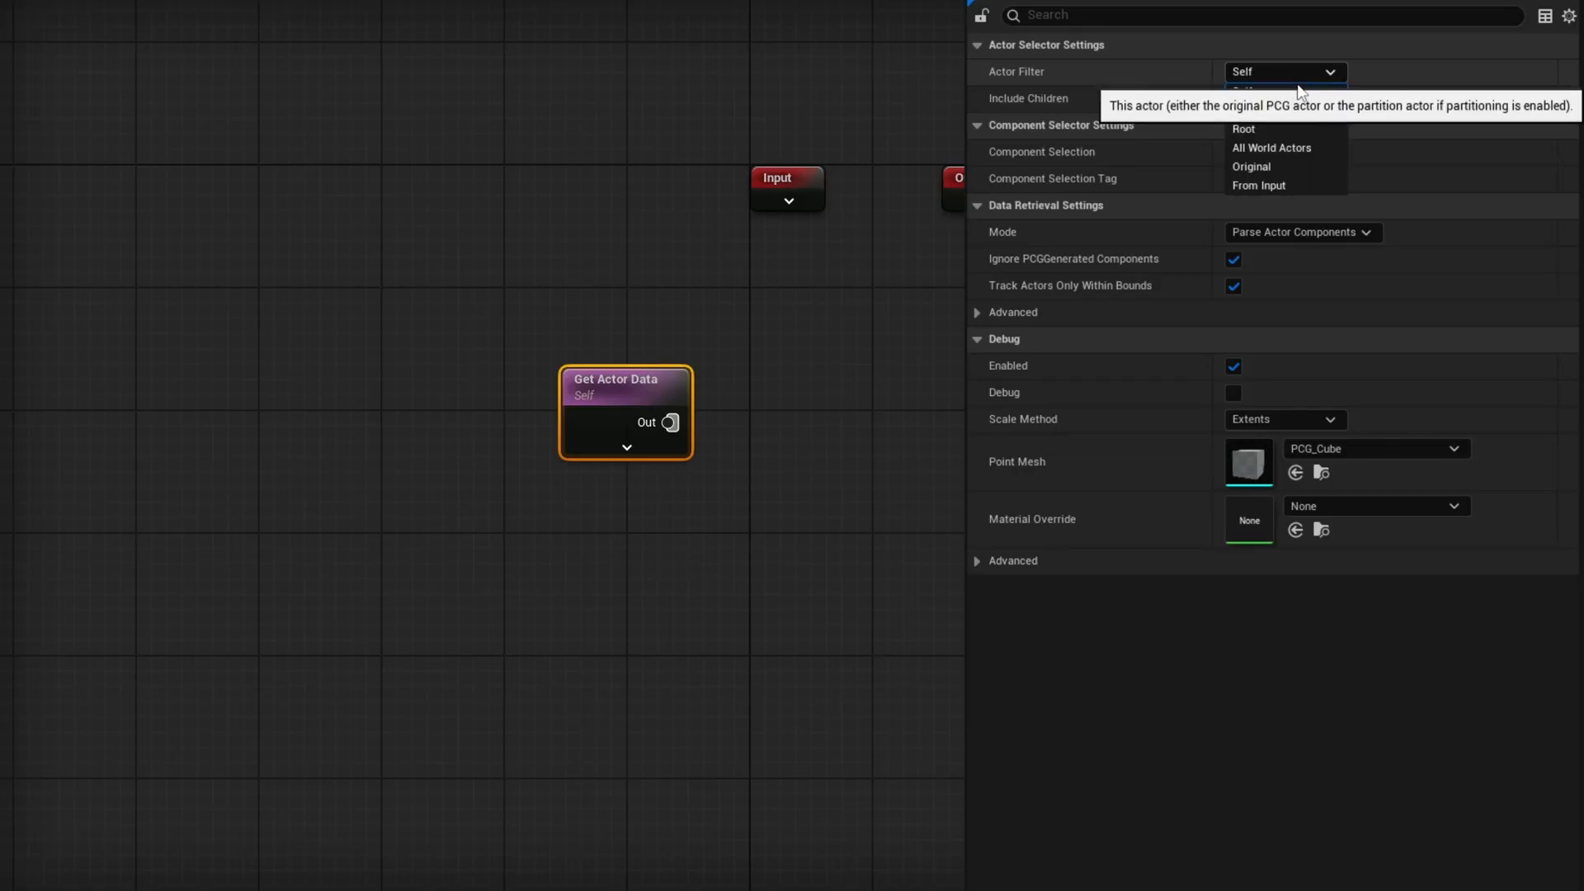
click(1276, 148)
click(1283, 152)
text(Start)
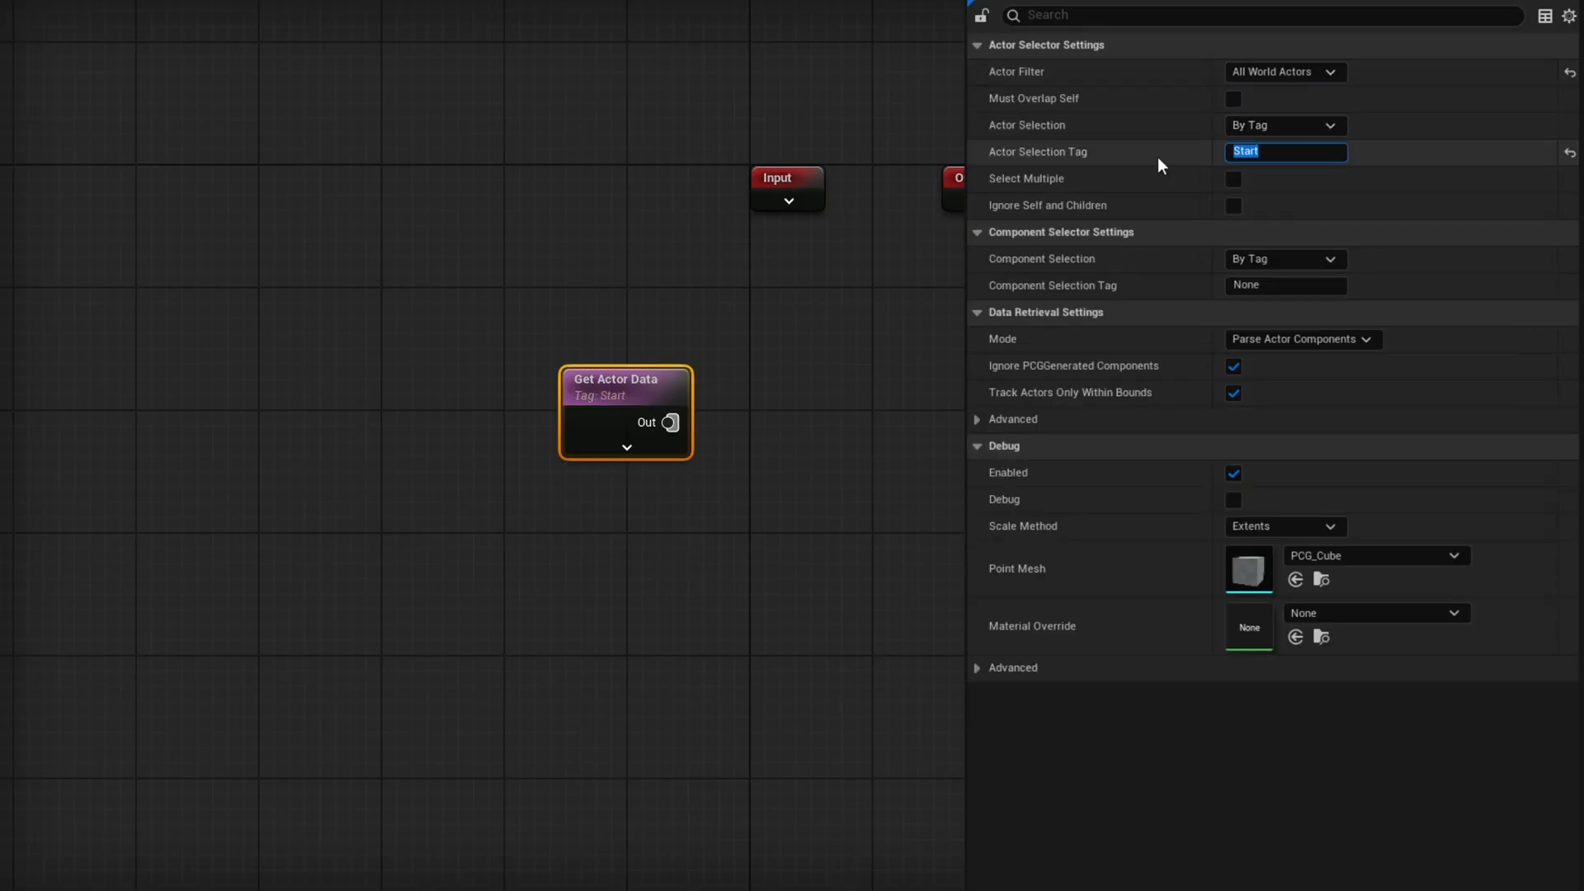
click(1122, 107)
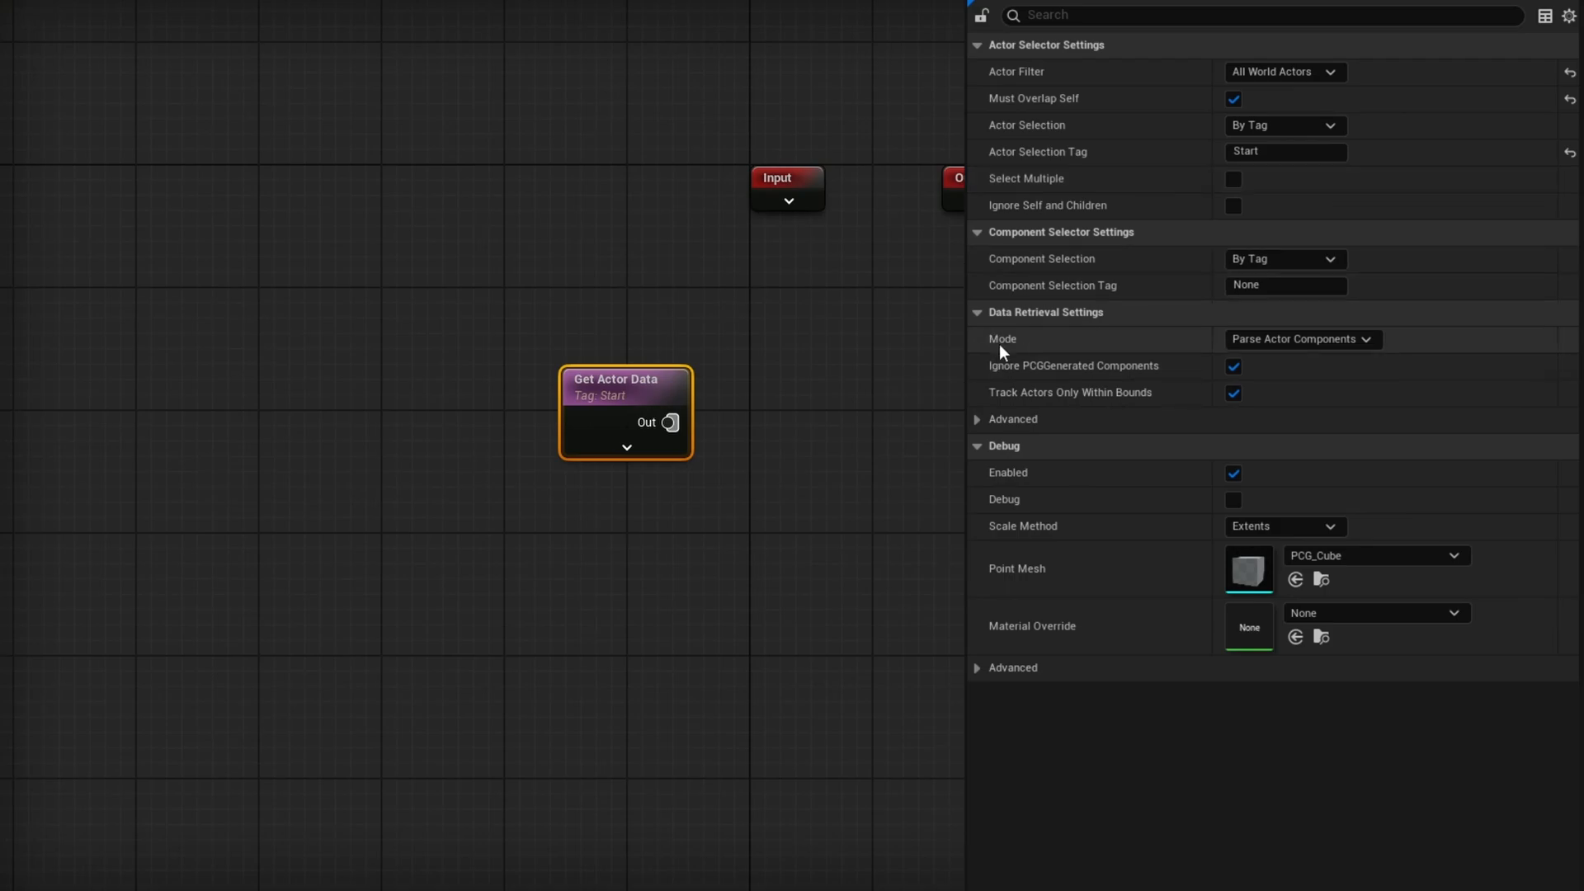
click(1348, 344)
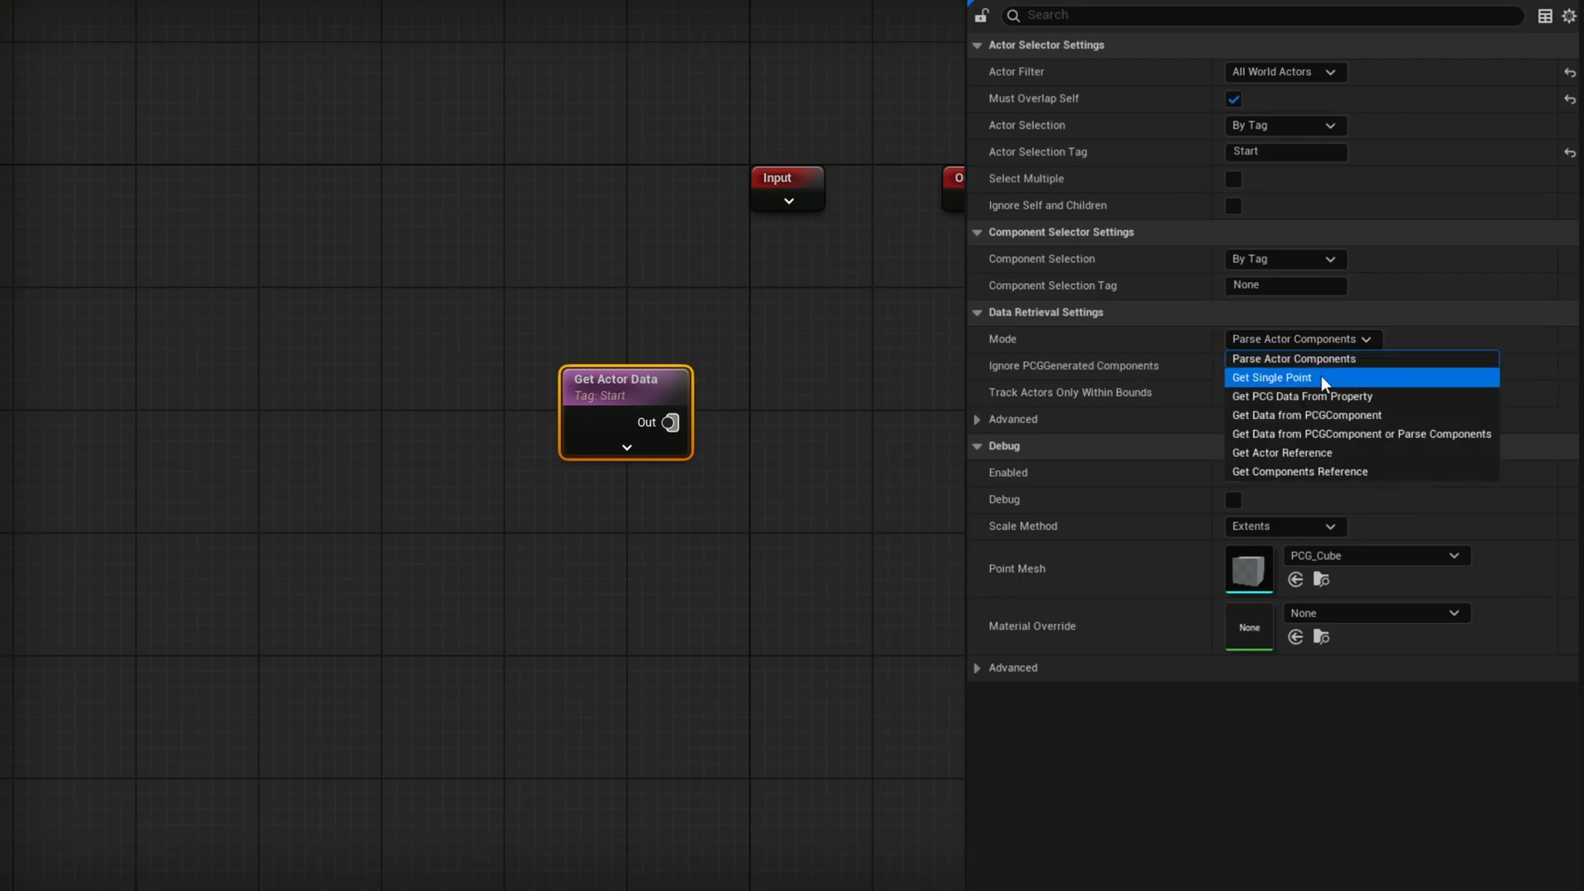
click(1306, 379)
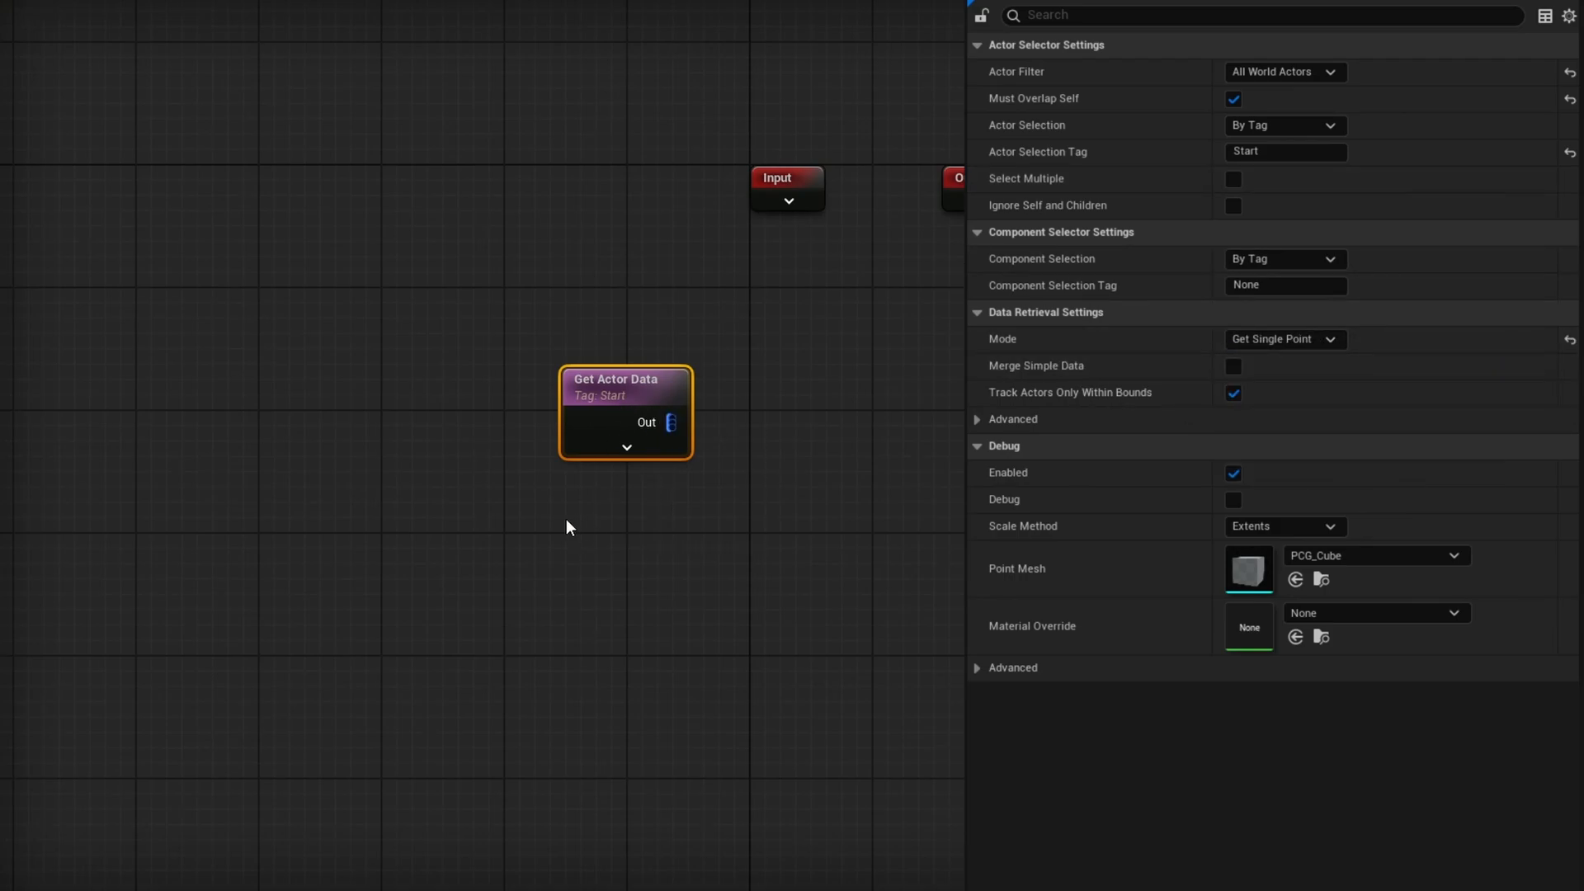
Duplicate the Get Actor Data node and set the copy's actor selection tag to End
key(ctrl+d)
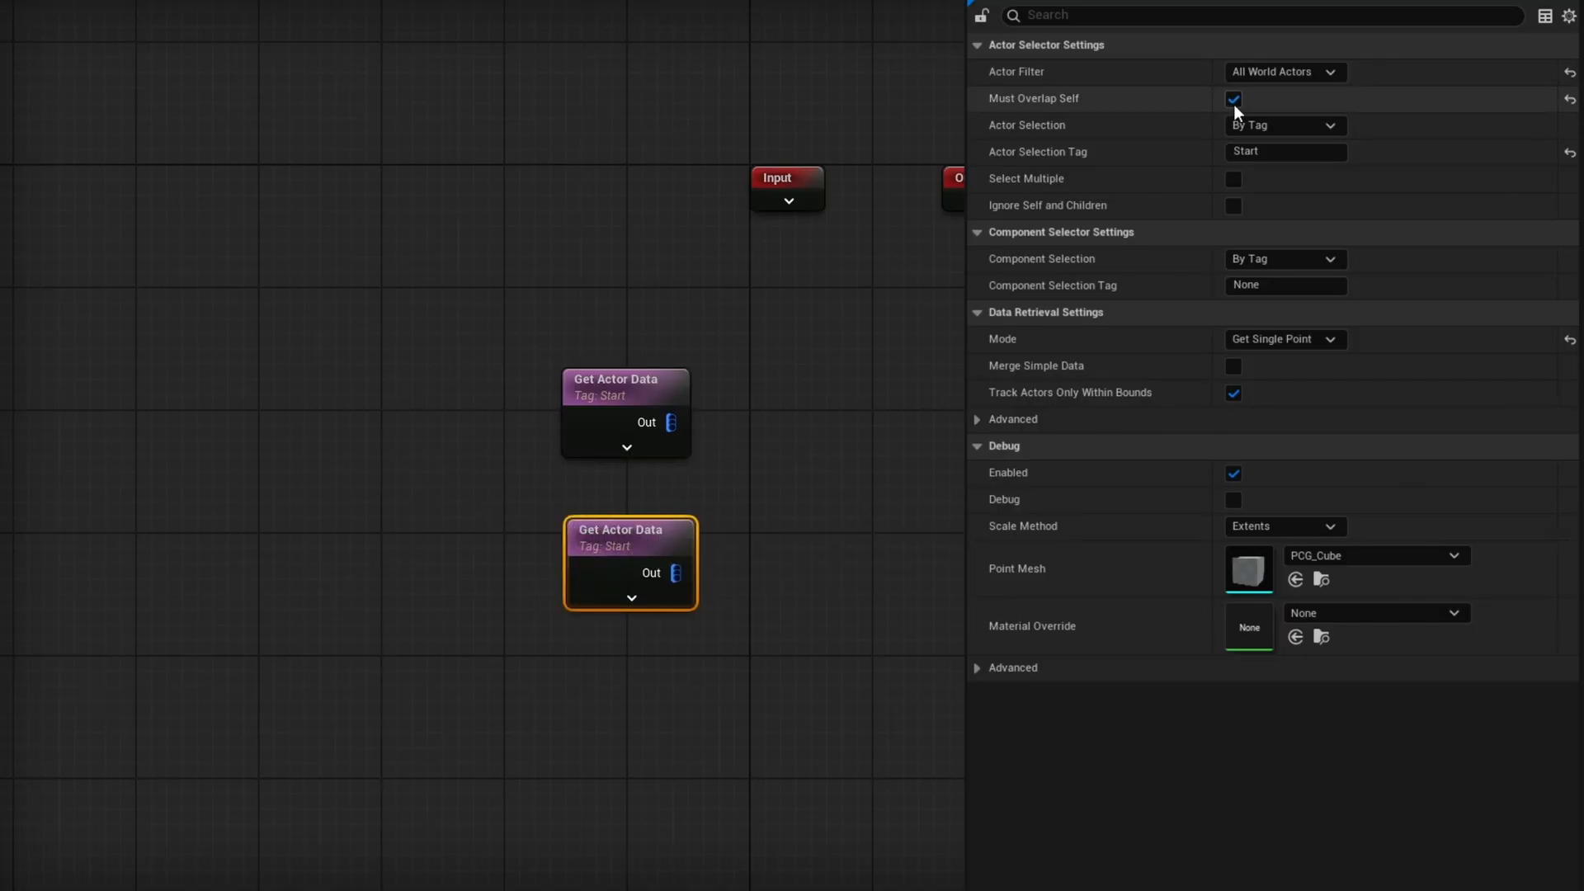
click(1293, 152)
text(End)
drag(997, 583, 435, 262)
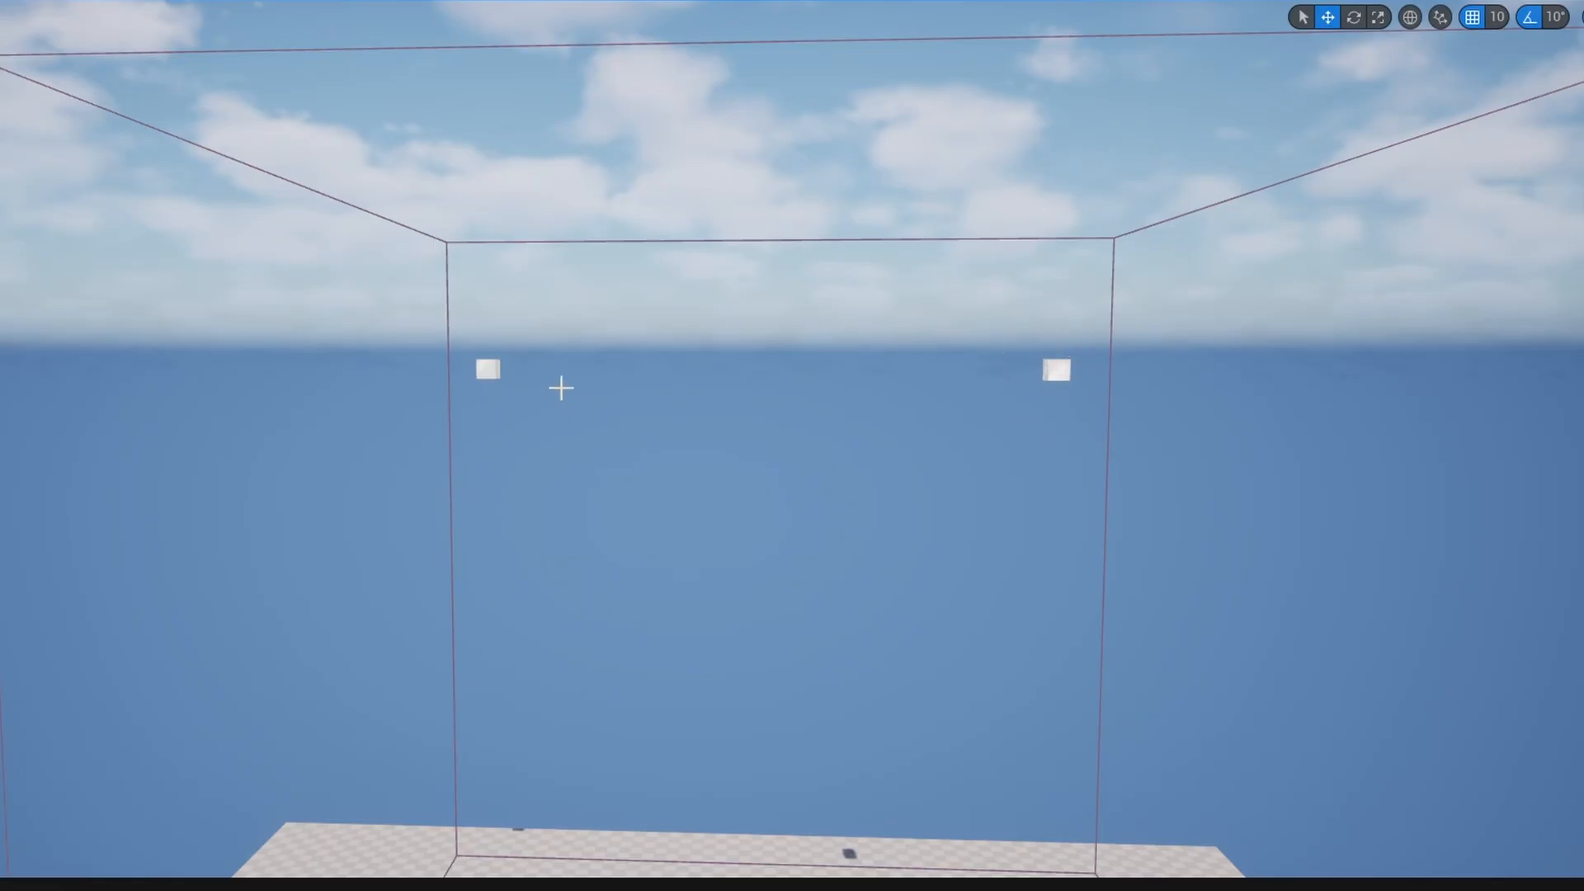
Scale both level cubes vertically into tall posts
key(w)
right_drag(515, 352, 952, 293)
key(w)
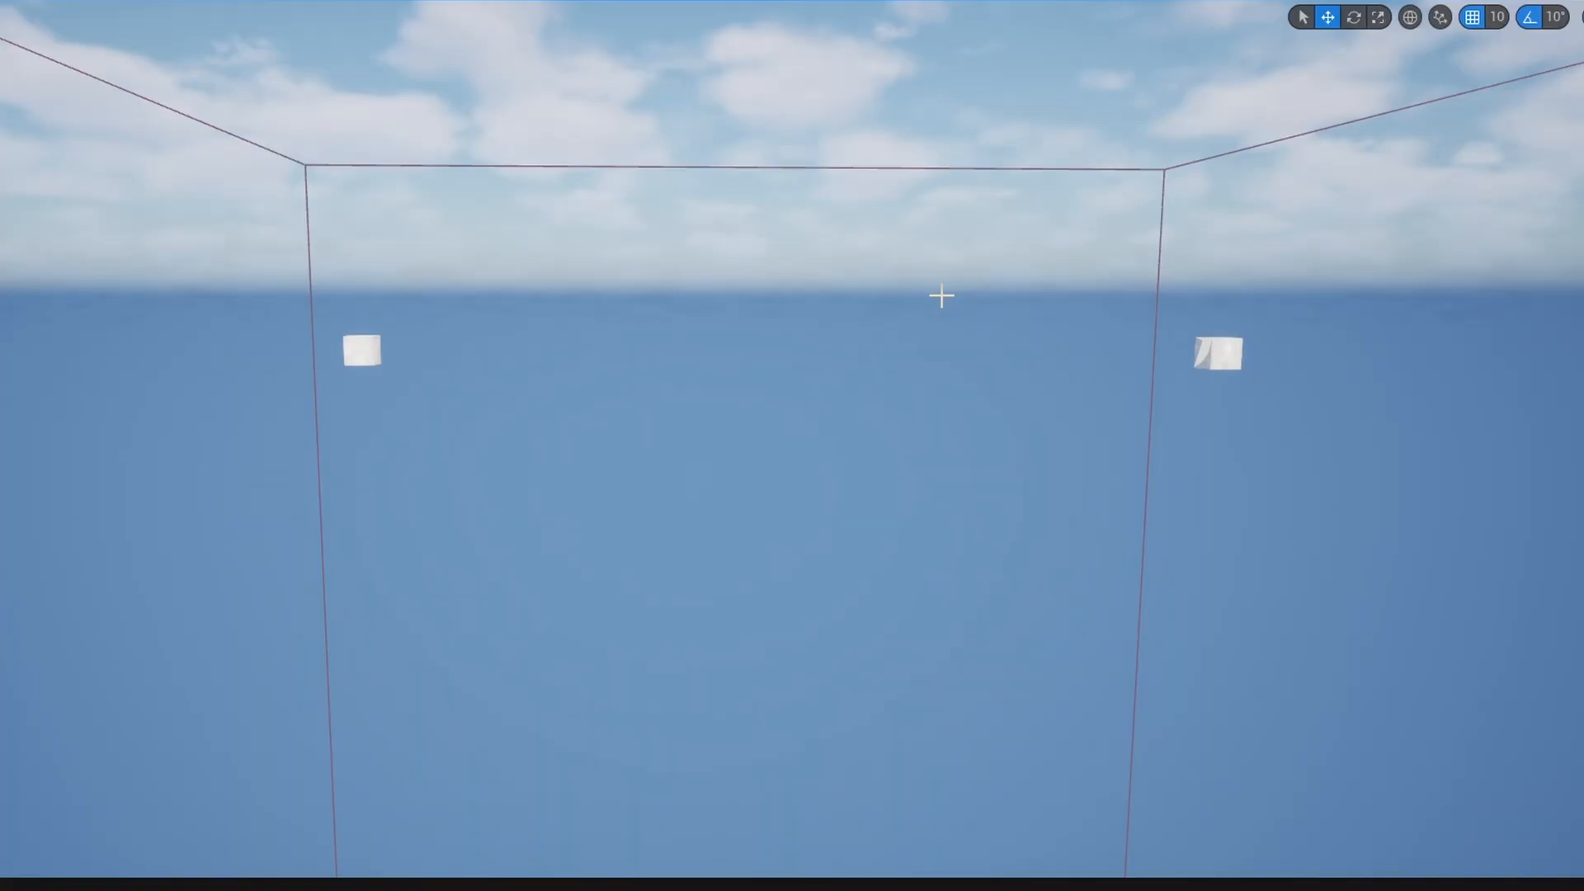
click(363, 351)
key(r)
drag(360, 280, 361, 235)
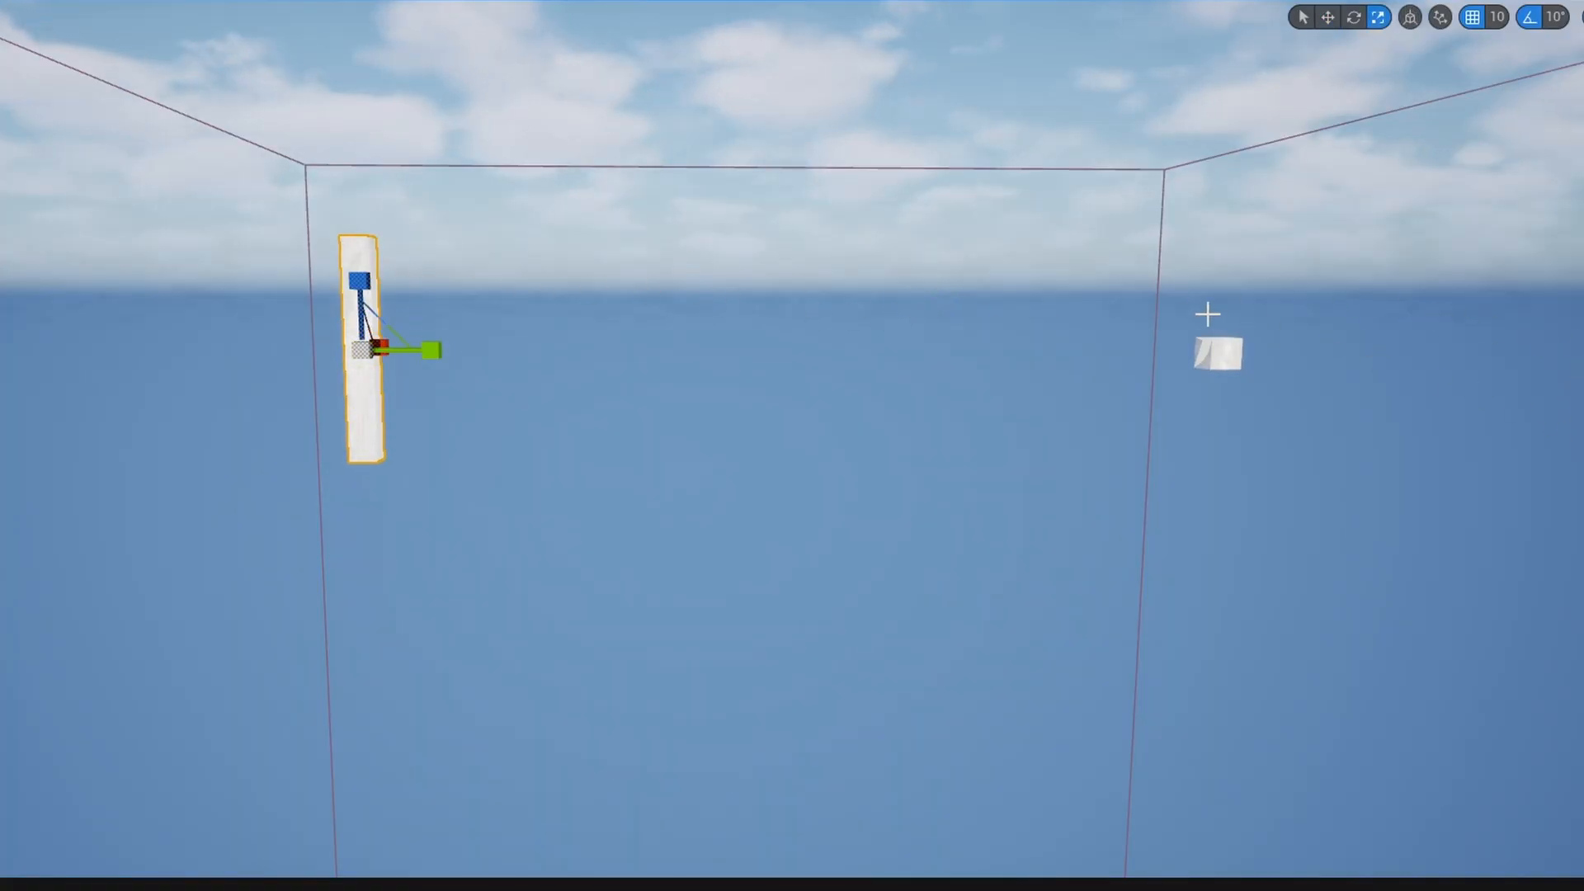
click(1232, 353)
drag(1223, 283, 1223, 236)
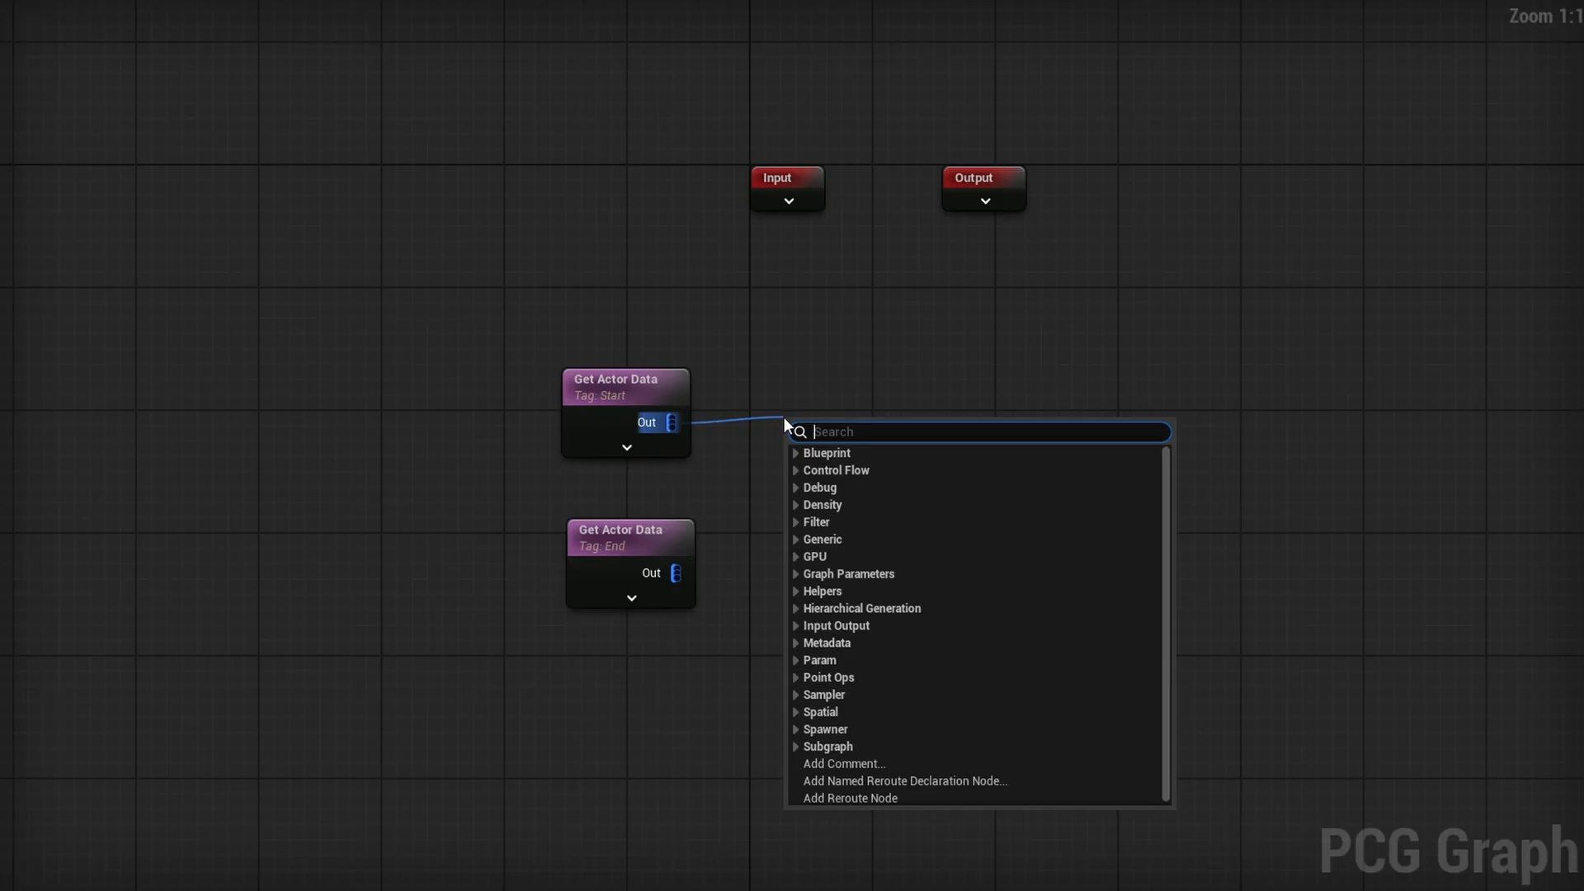
Add an Apply Scale To Bounds node fed by the Start actor data and align it beside that node
text(appkl)
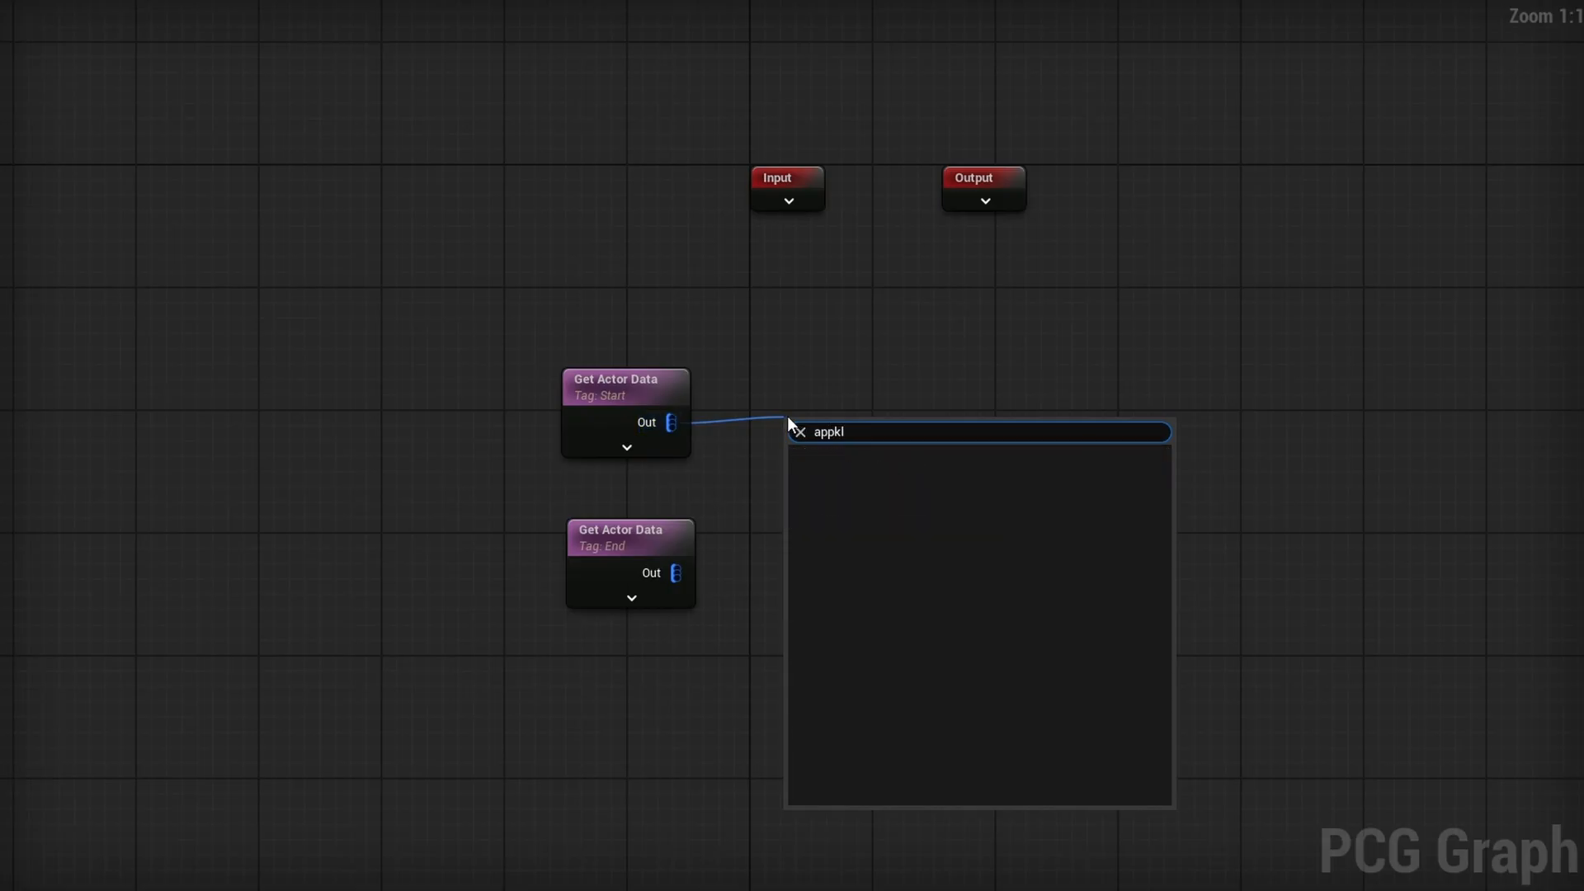
key(BackSpace)
key(BackSpace)
text(ly sc)
key(Return)
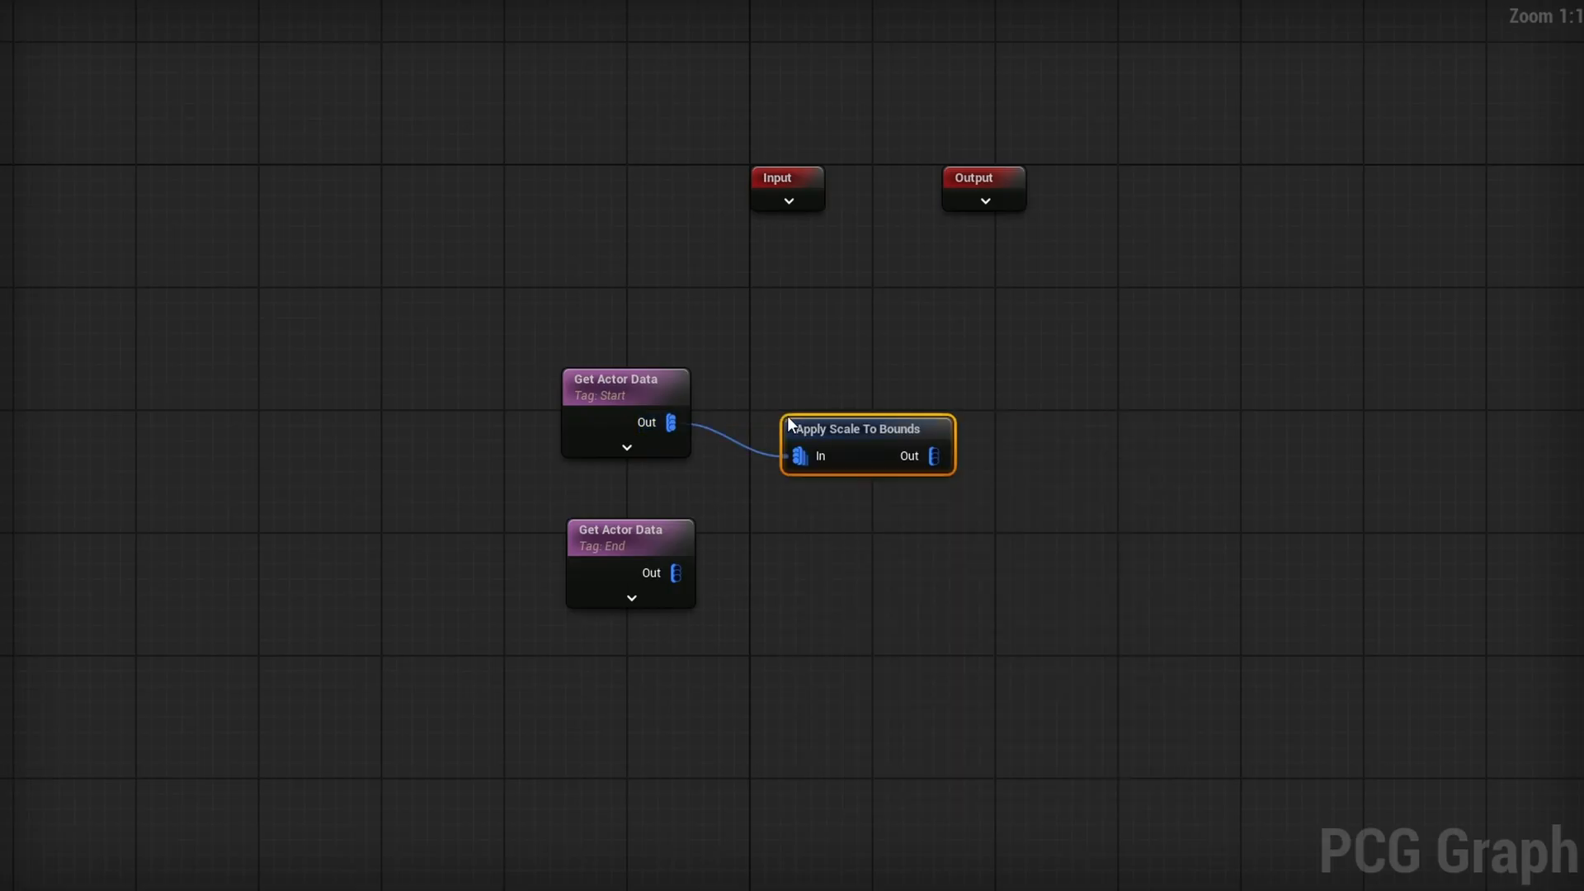
drag(788, 423, 758, 387)
Copy the Apply Scale To Bounds node and connect the End actor data to the copy
key(ctrl+c)
key(ctrl+v)
drag(666, 574, 809, 556)
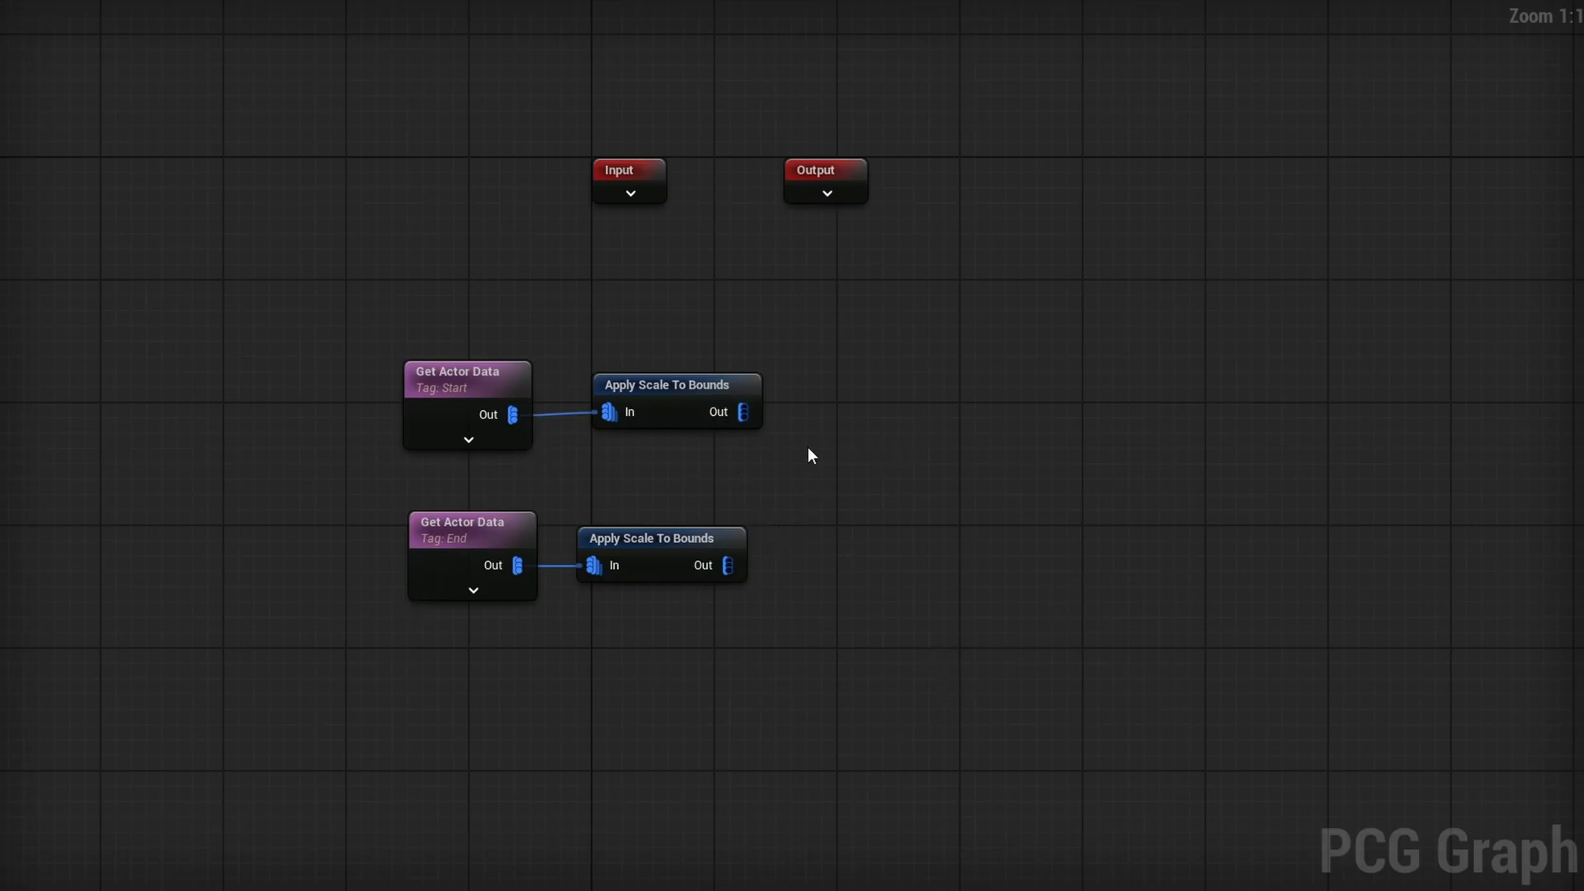
Add a maths Lerp node and connect the Start bounds output to In A and the End bounds output to In B
right_click(941, 413)
text(lerp)
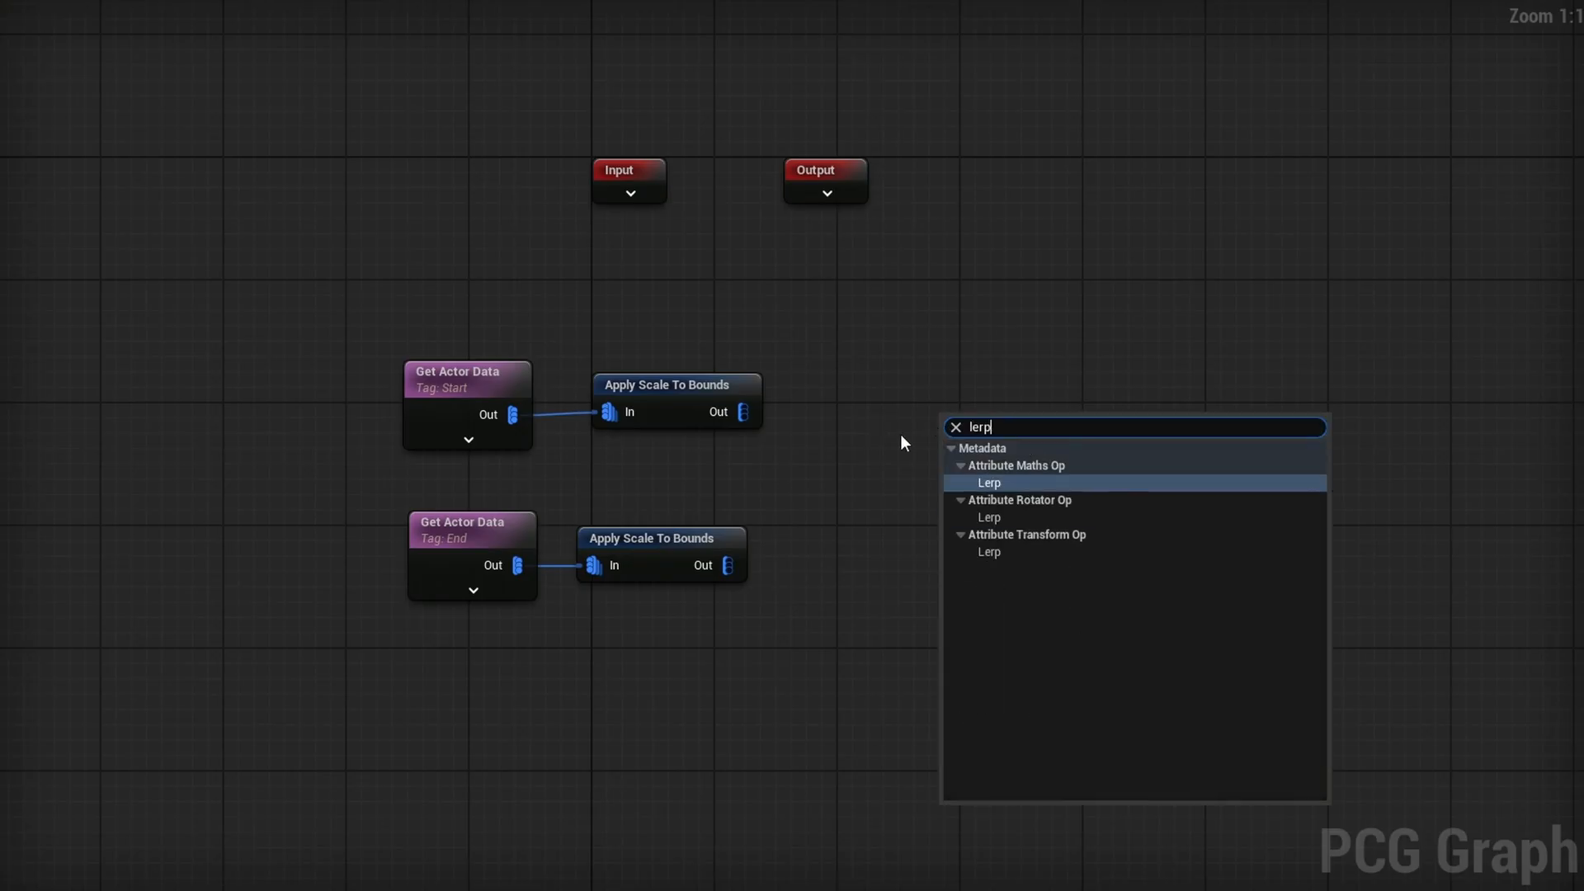
key(Return)
drag(743, 411, 957, 466)
drag(728, 565, 985, 495)
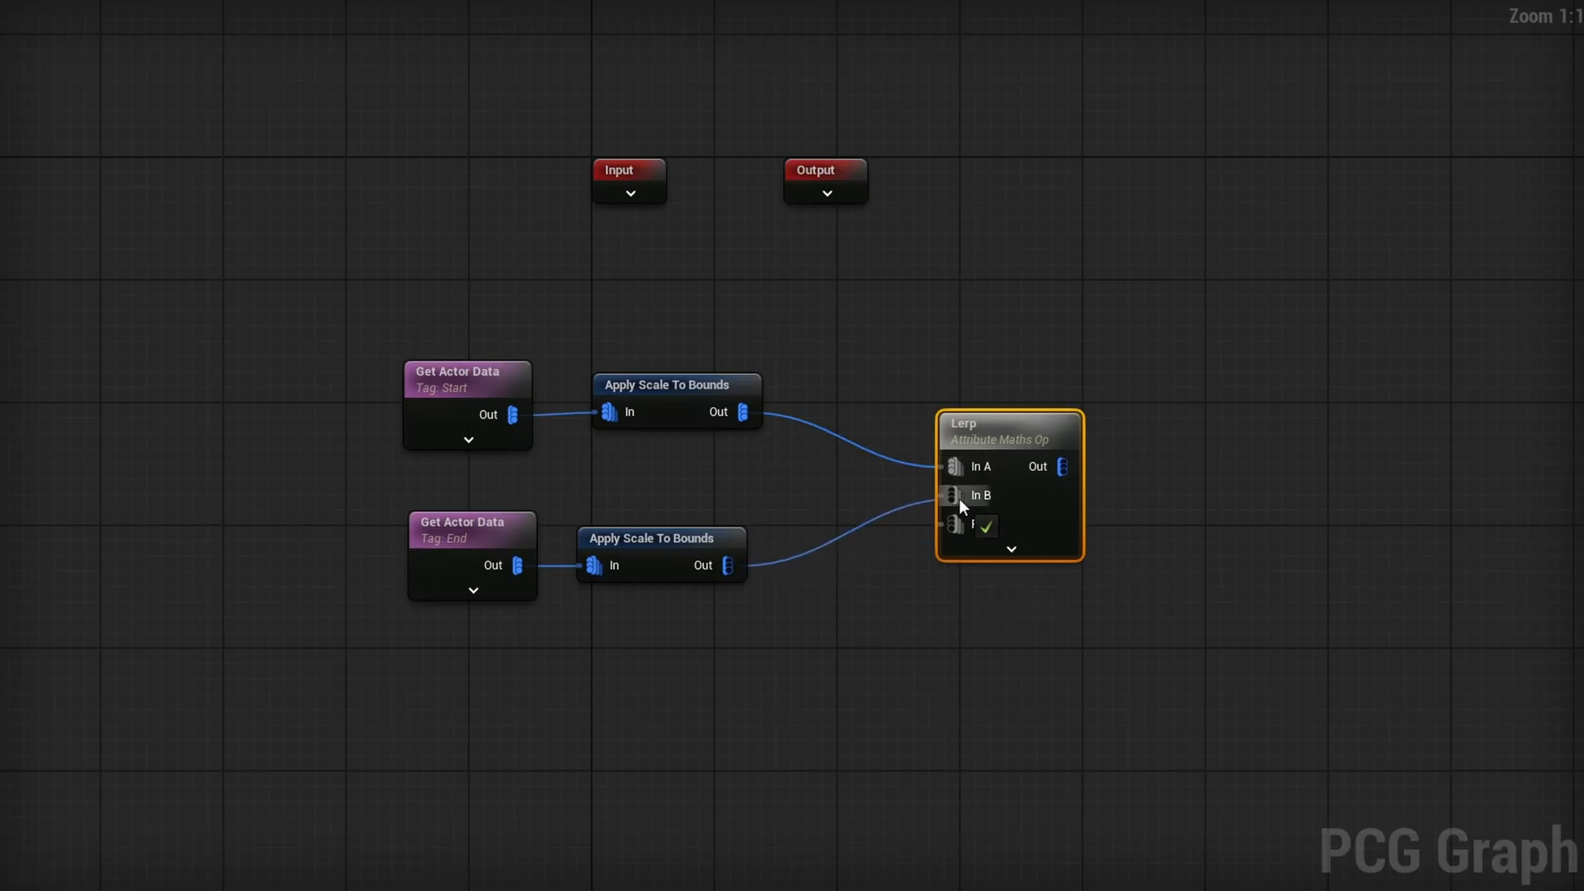
drag(1038, 449, 1060, 440)
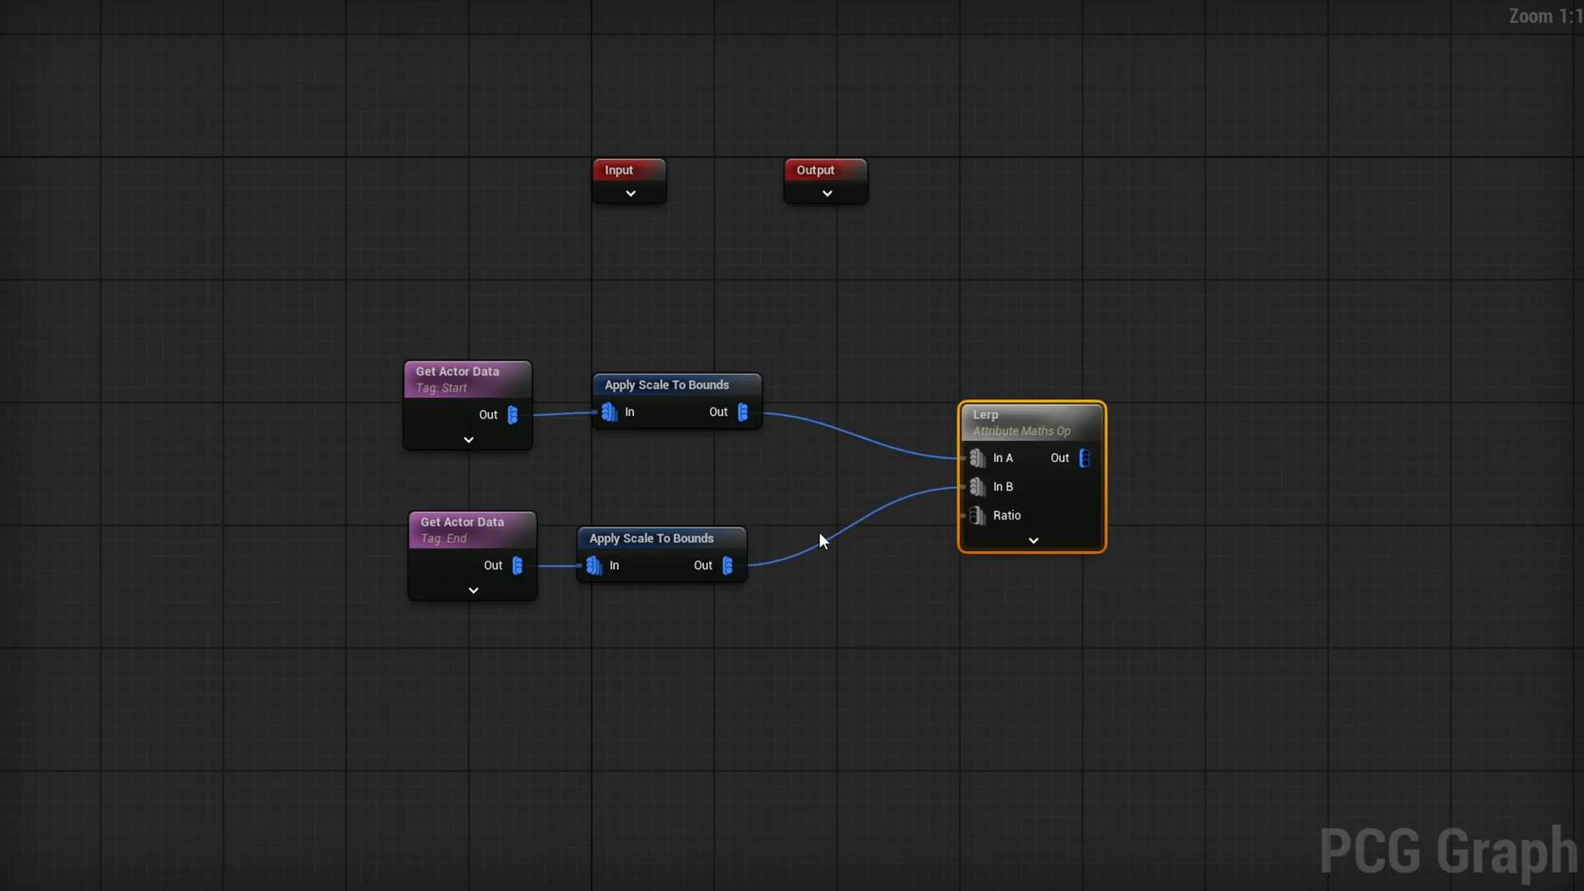
Create a DistanceBetween graph parameter with value 0.5 and feed it into the Lerp node's Ratio input
click(1170, 368)
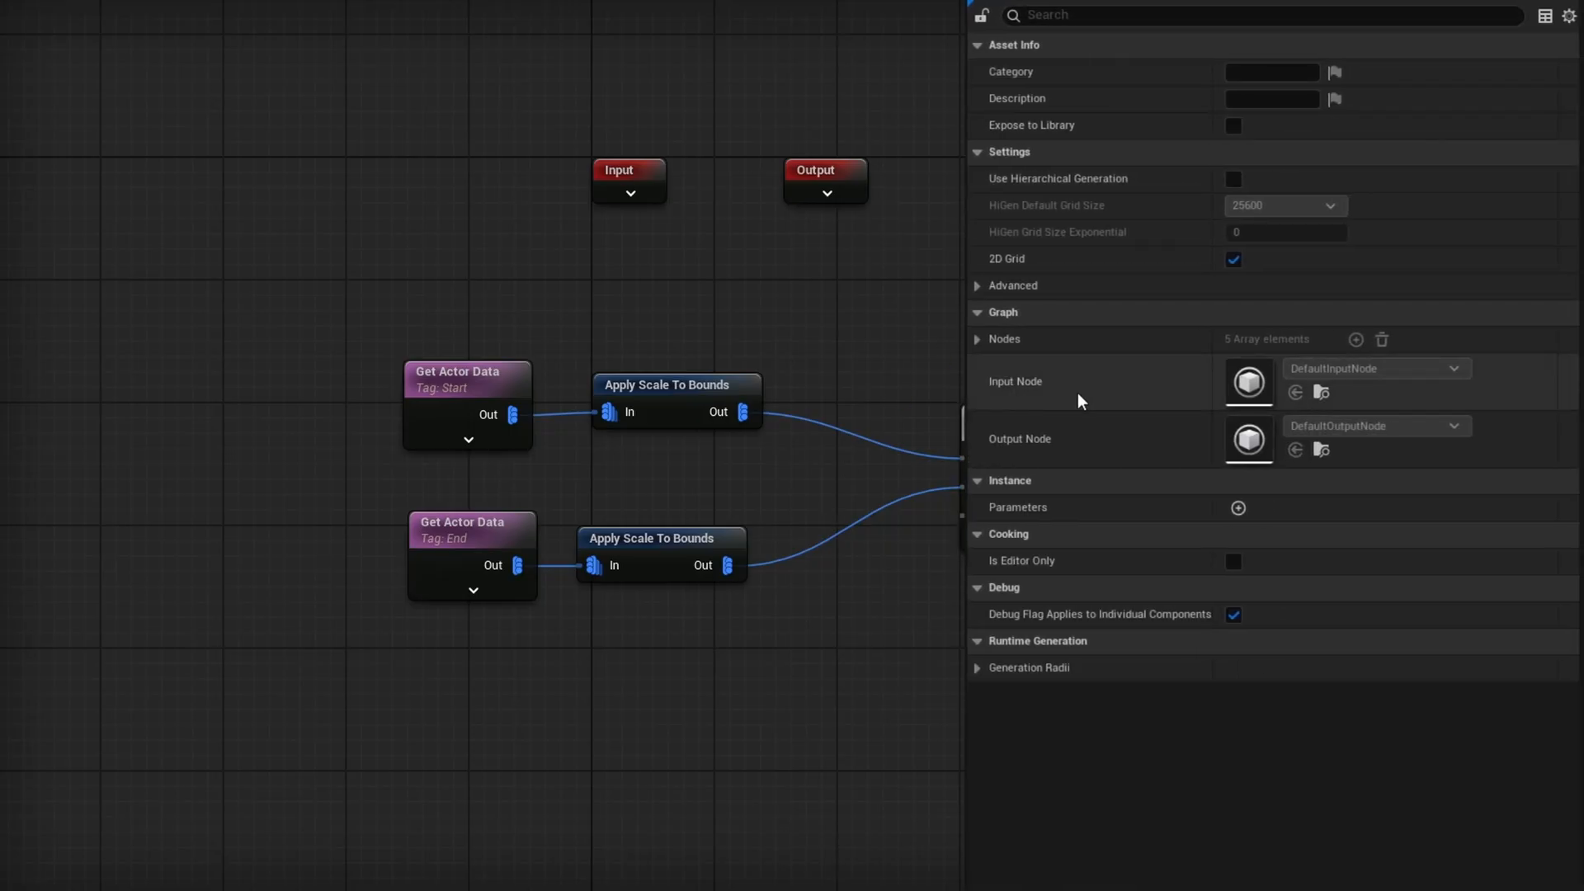
click(1238, 508)
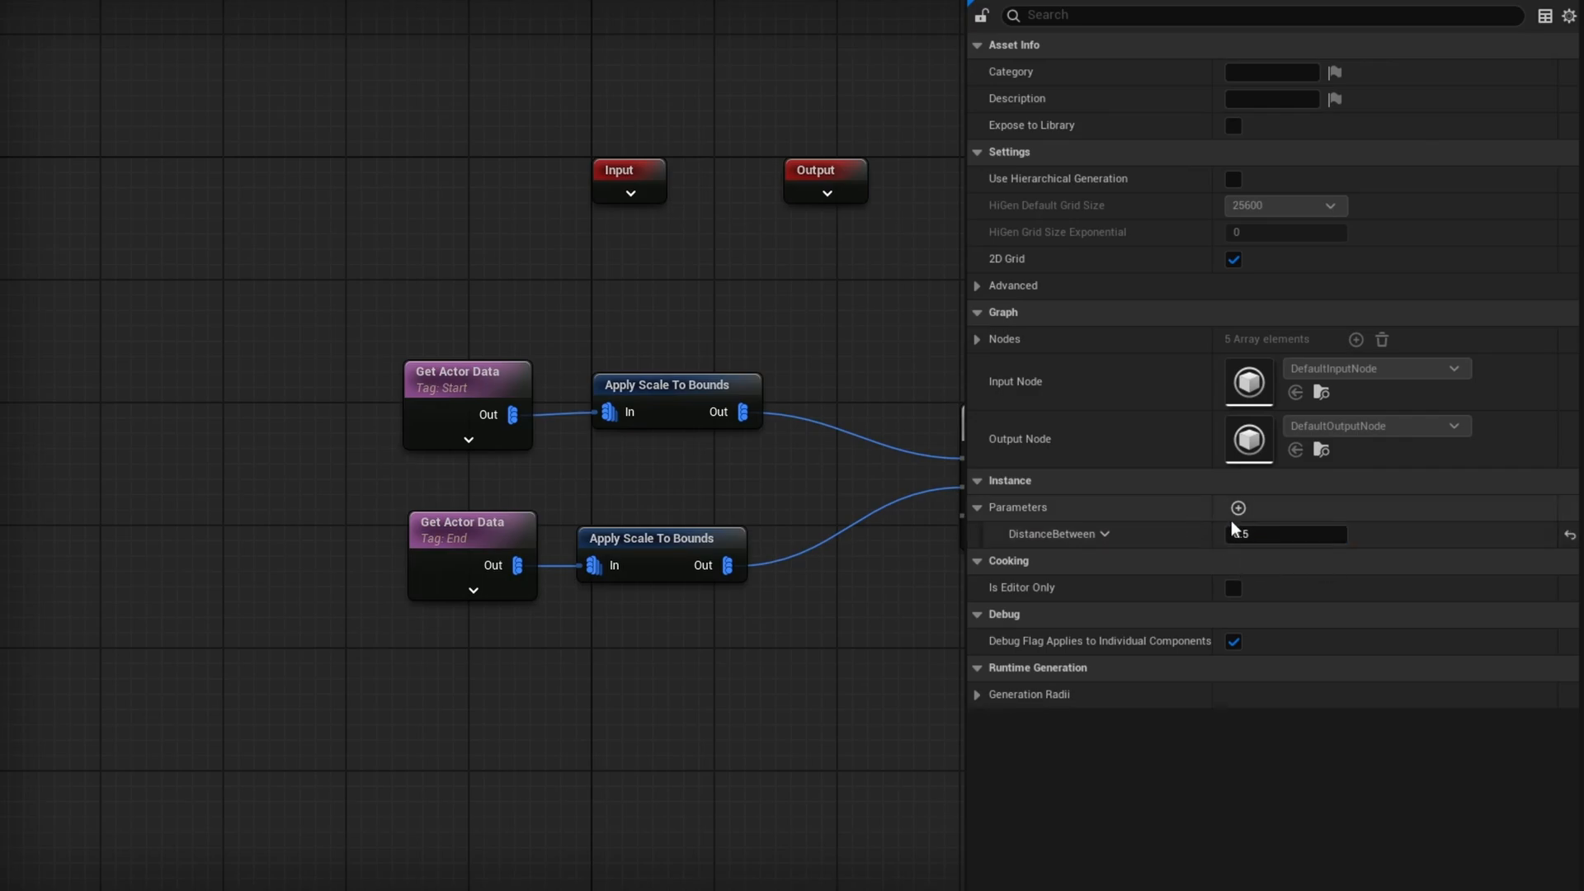
right_click(785, 635)
text(get di)
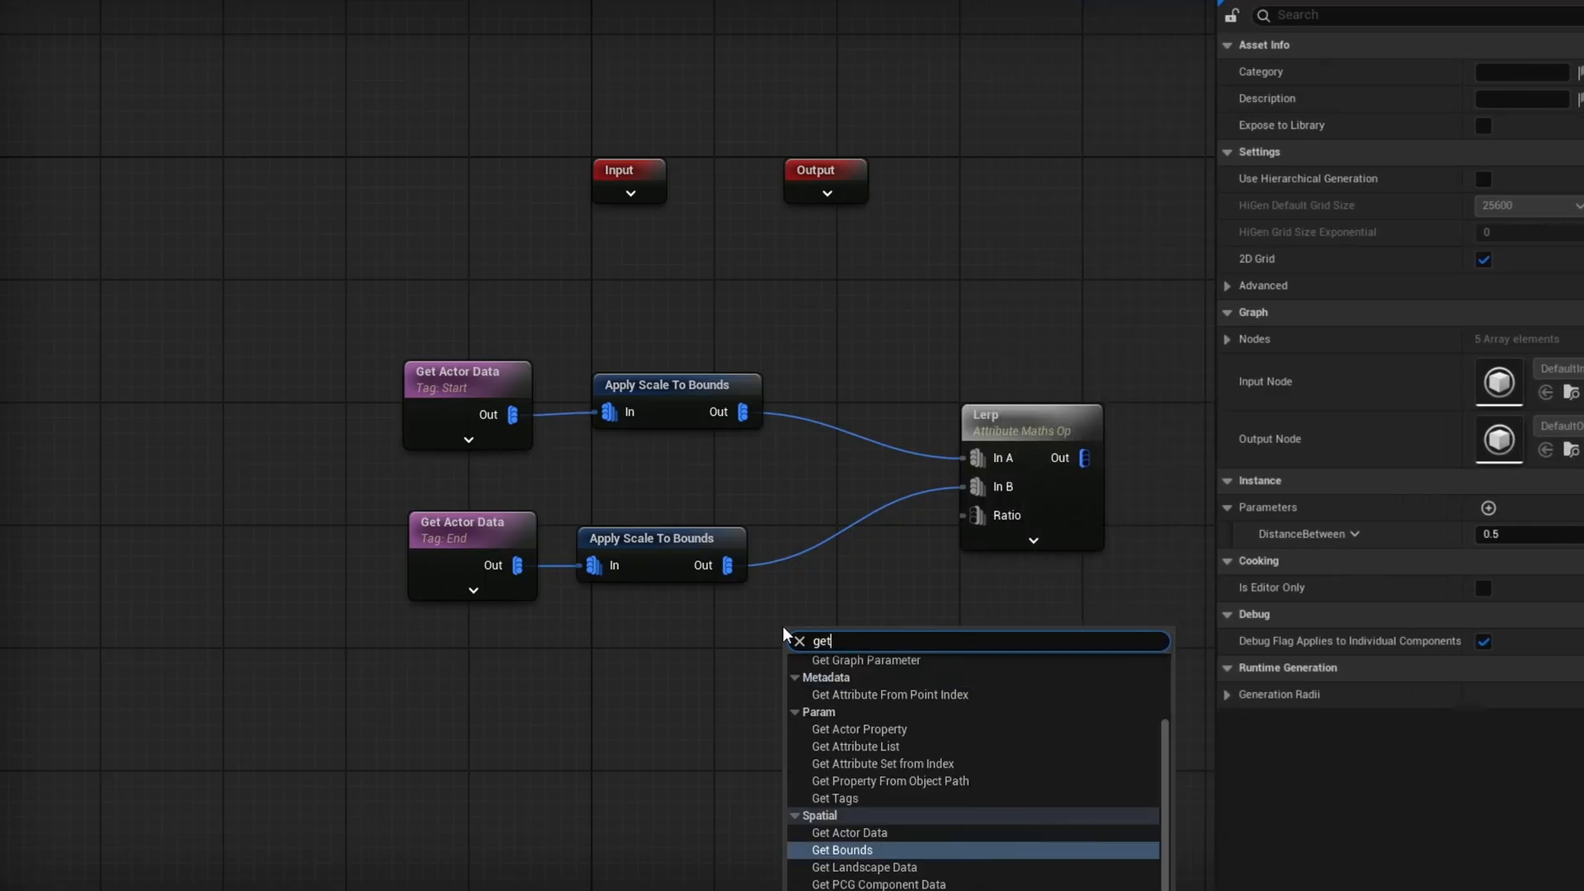
key(Return)
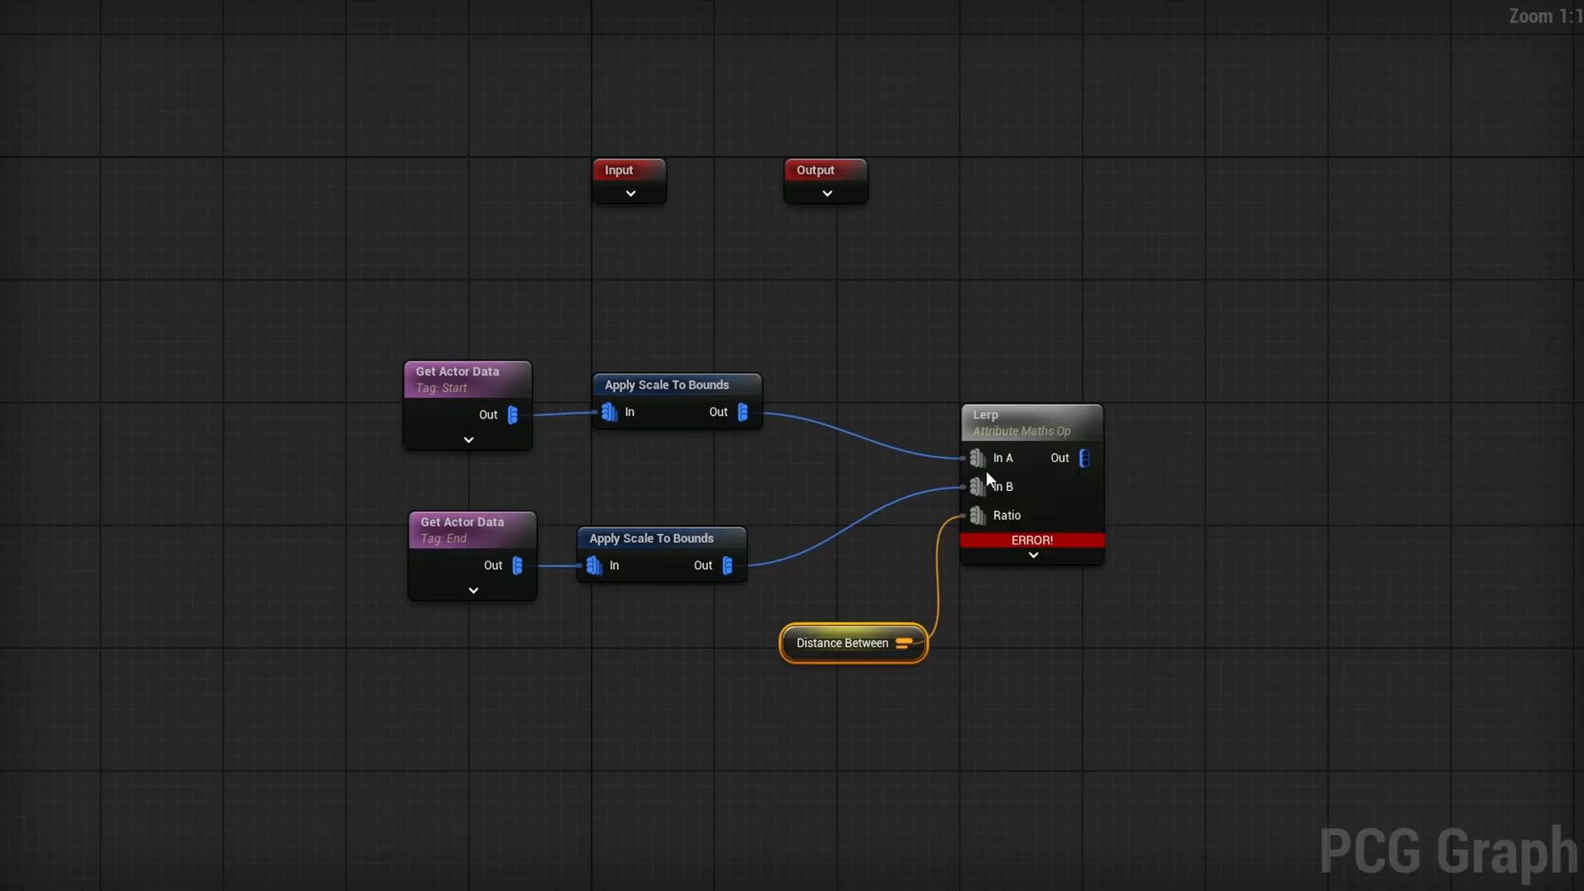
Set the Lerp node's Input Source 1 and Input Source 2 to the Position point property
click(1023, 428)
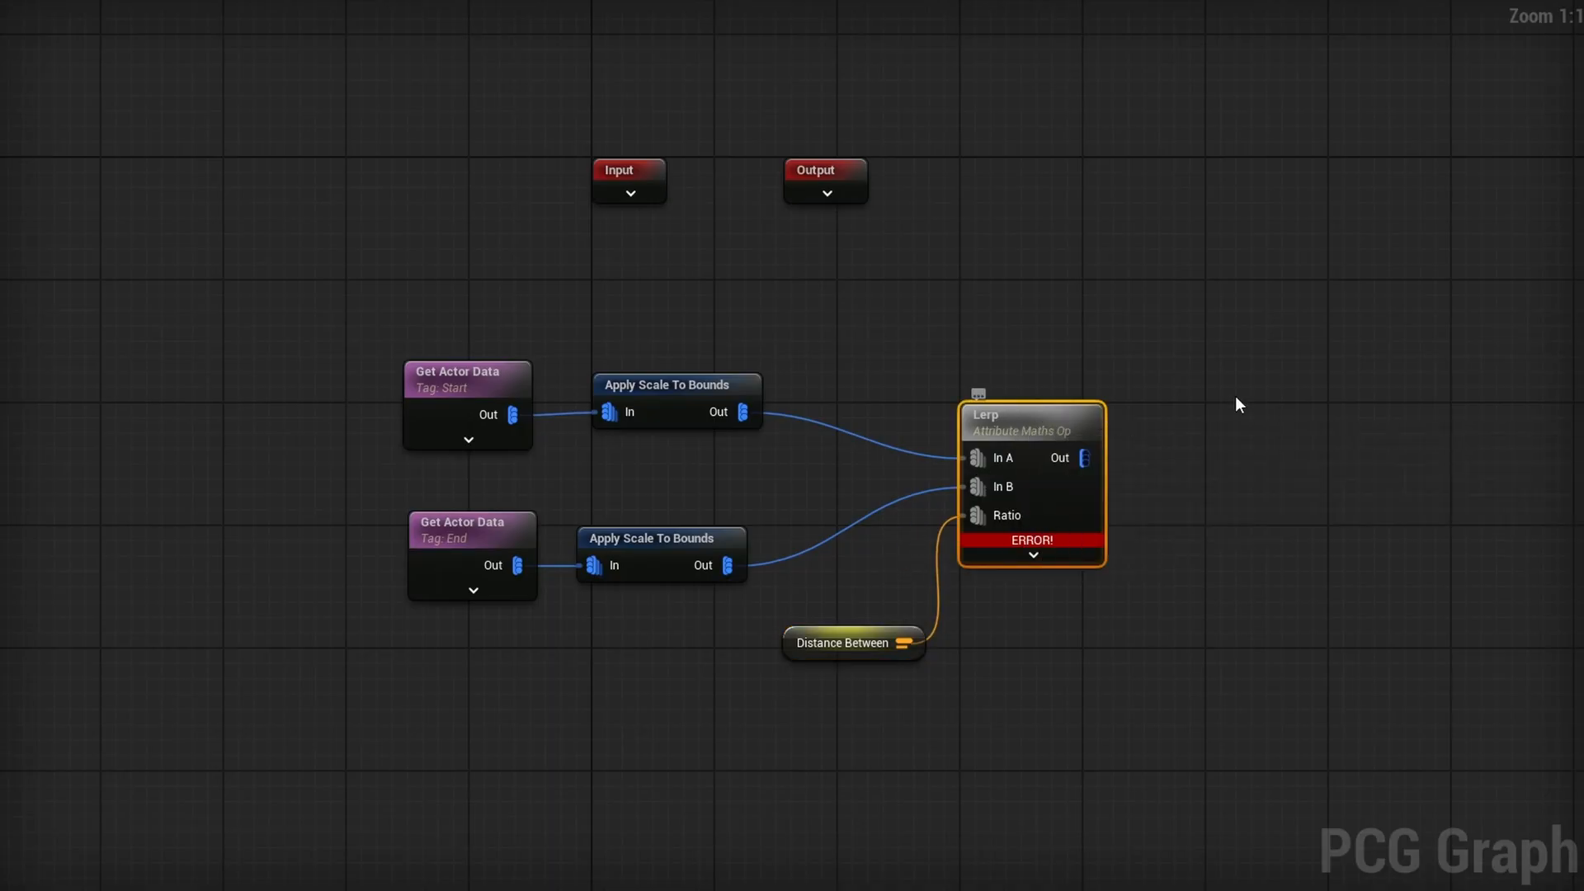
click(1400, 152)
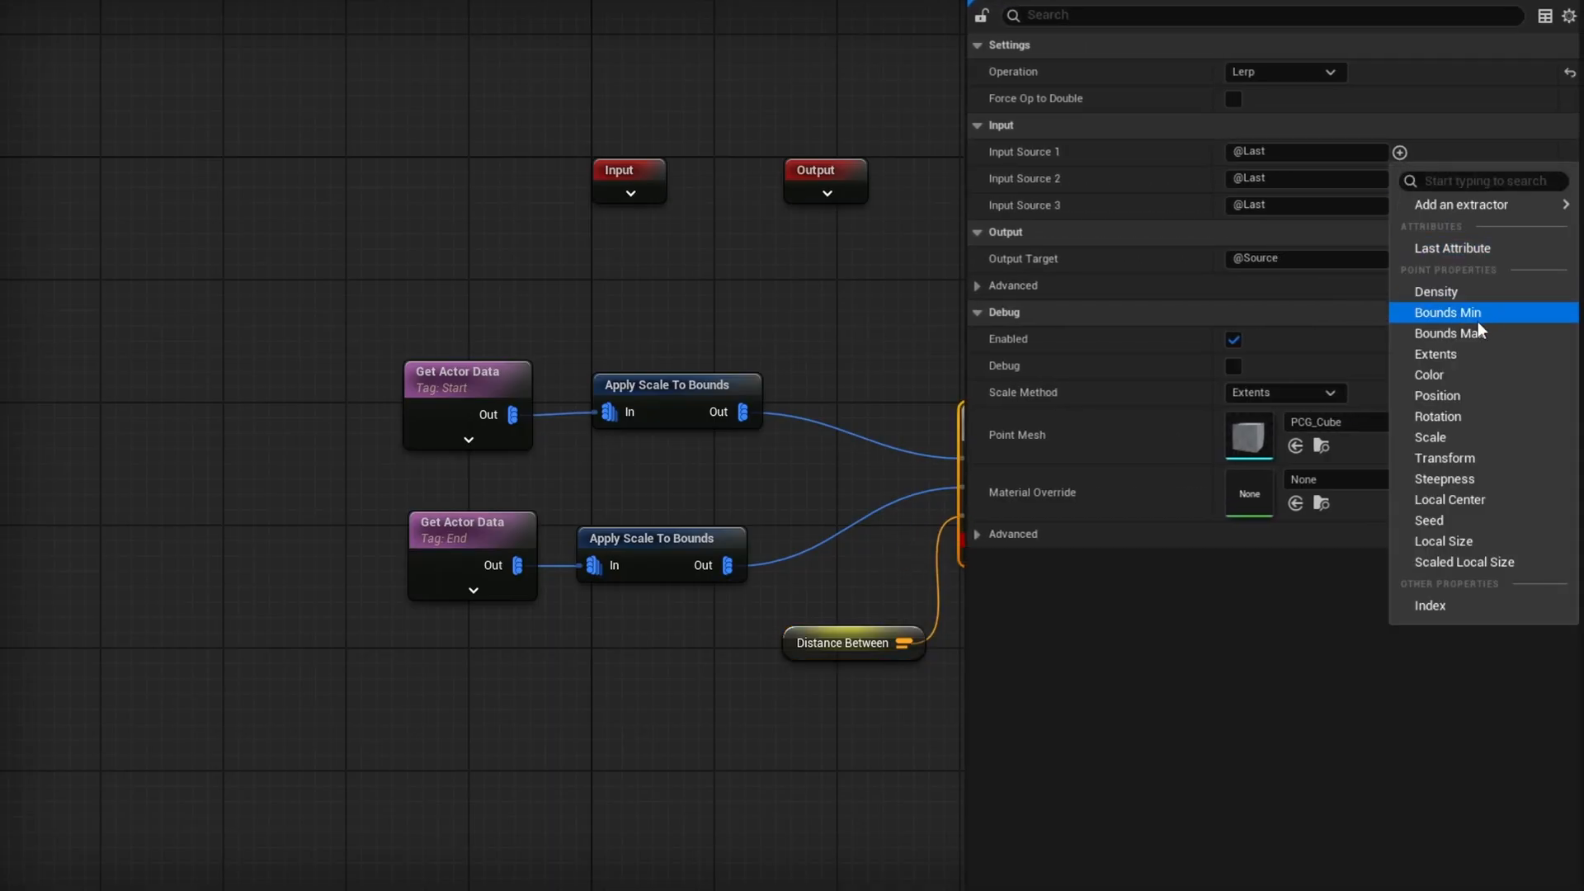
click(1452, 397)
click(1400, 179)
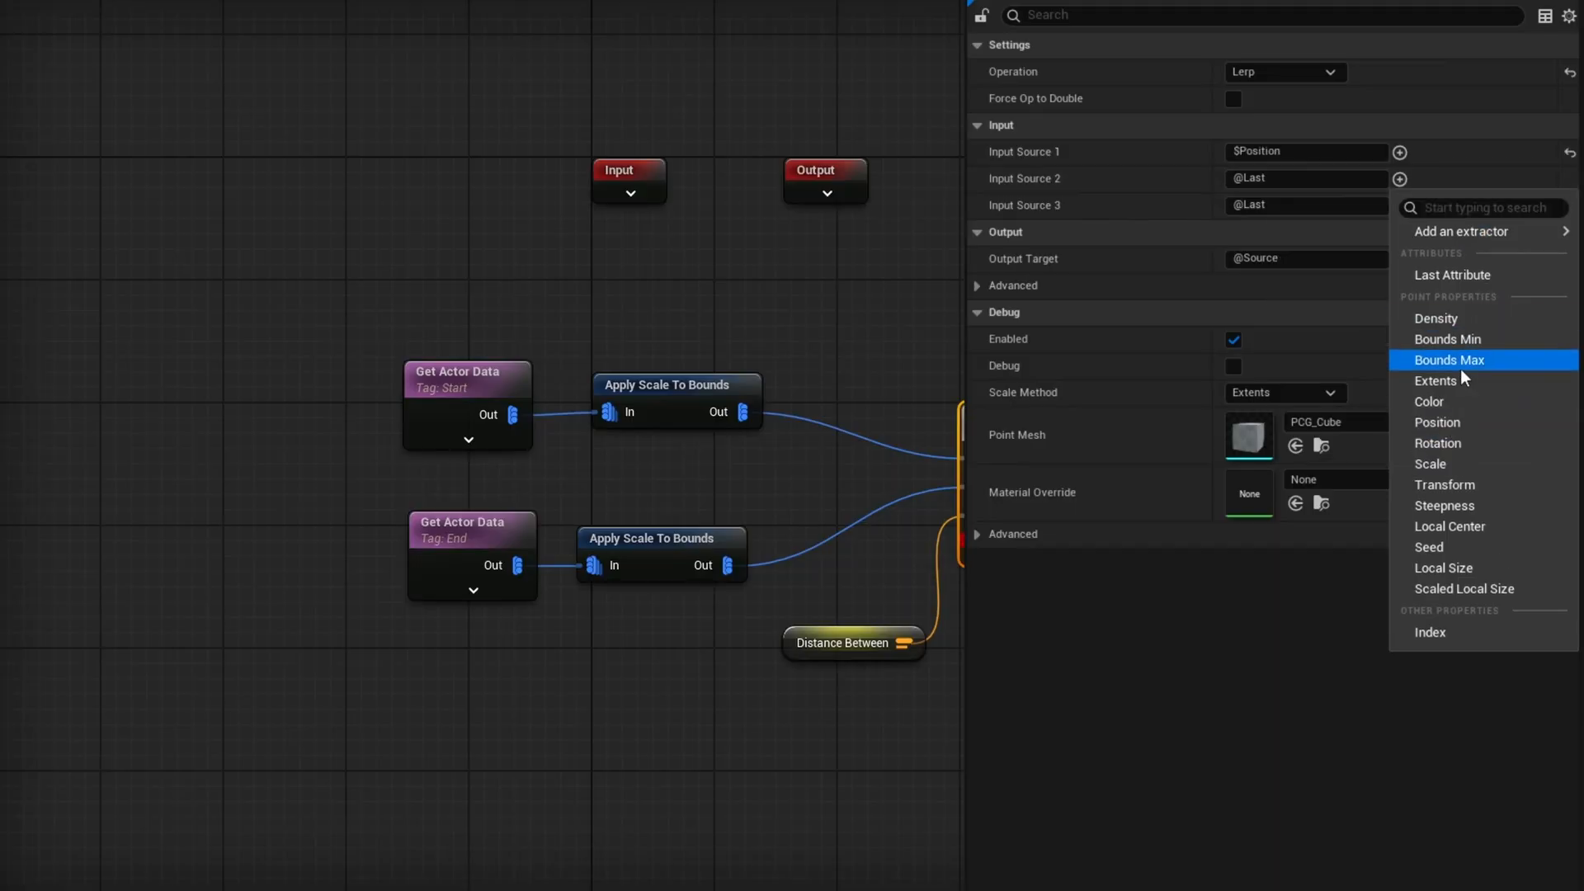
click(1450, 424)
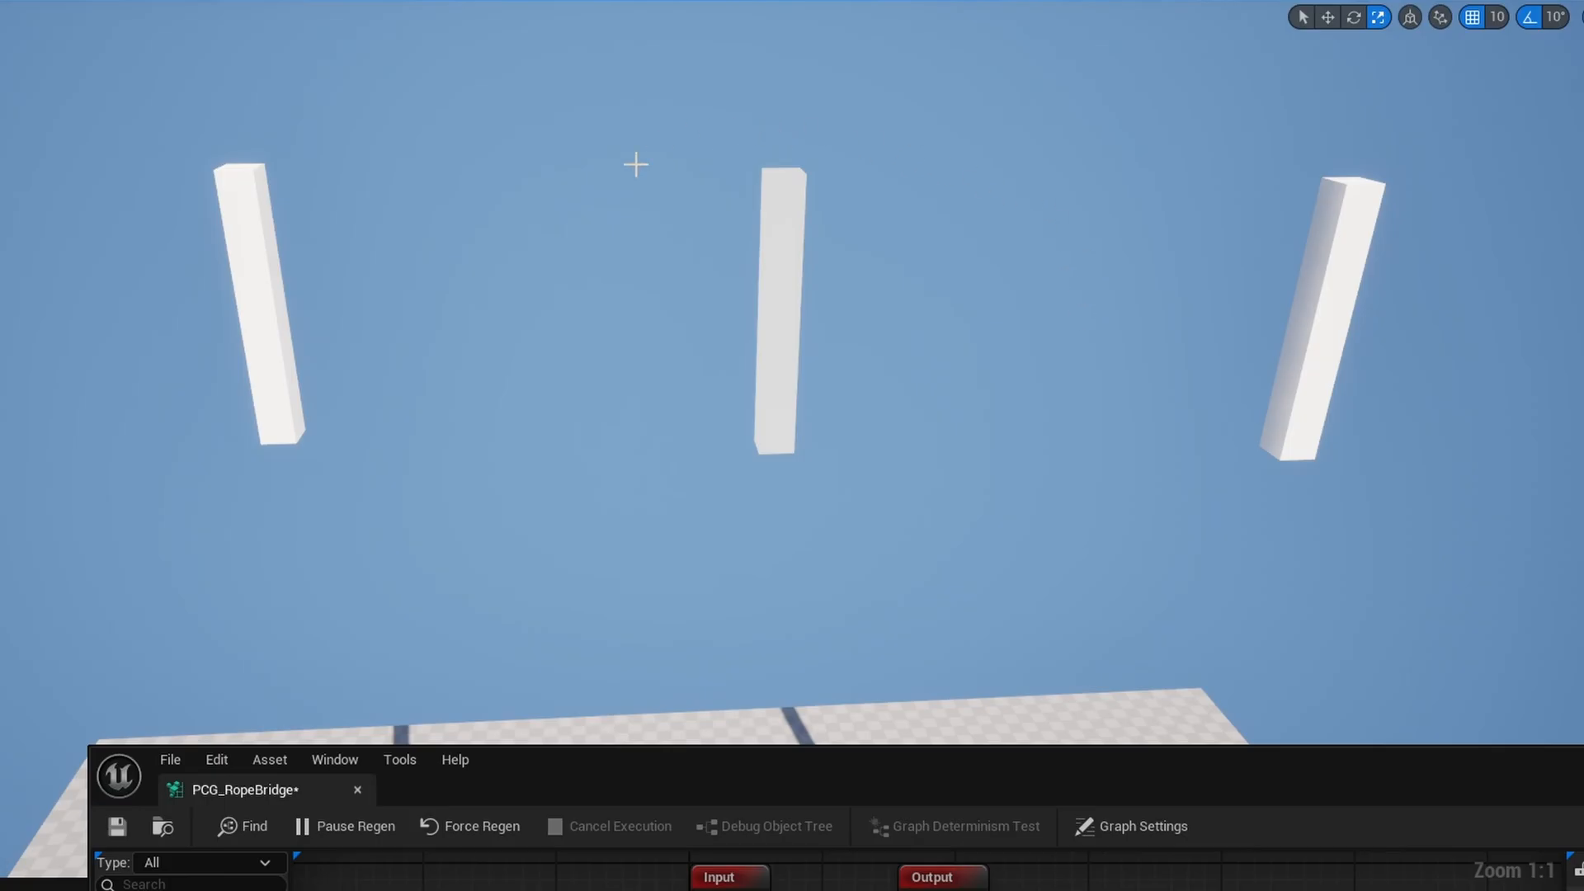
Add a Transform Points node fed by the Lerp output
right_drag(786, 372, 825, 290)
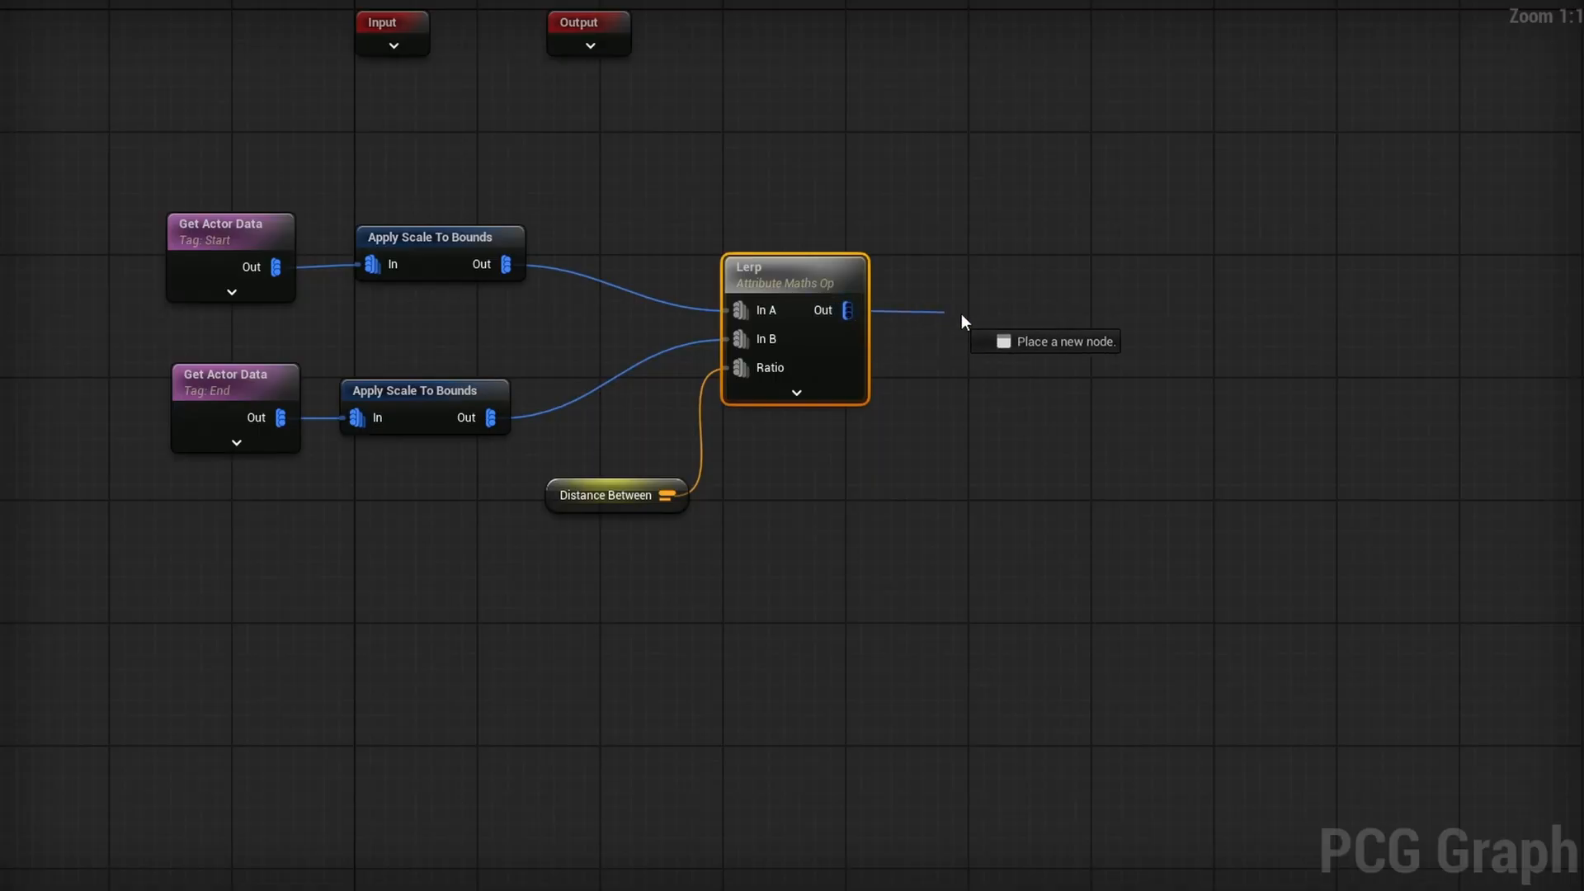
drag(938, 313, 1028, 311)
text(transform)
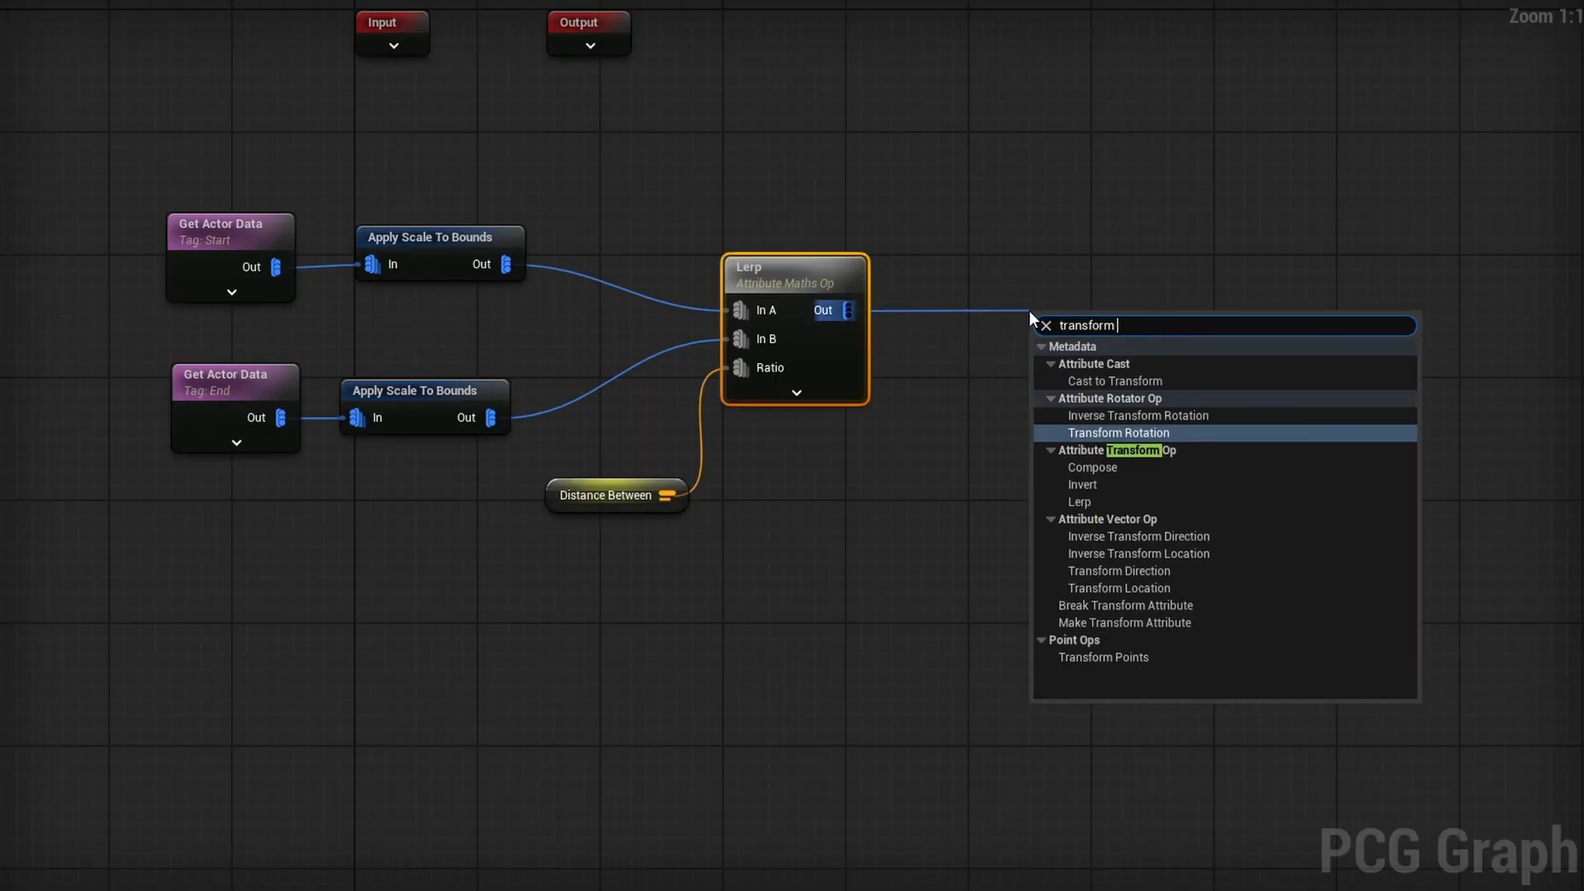
click(1103, 657)
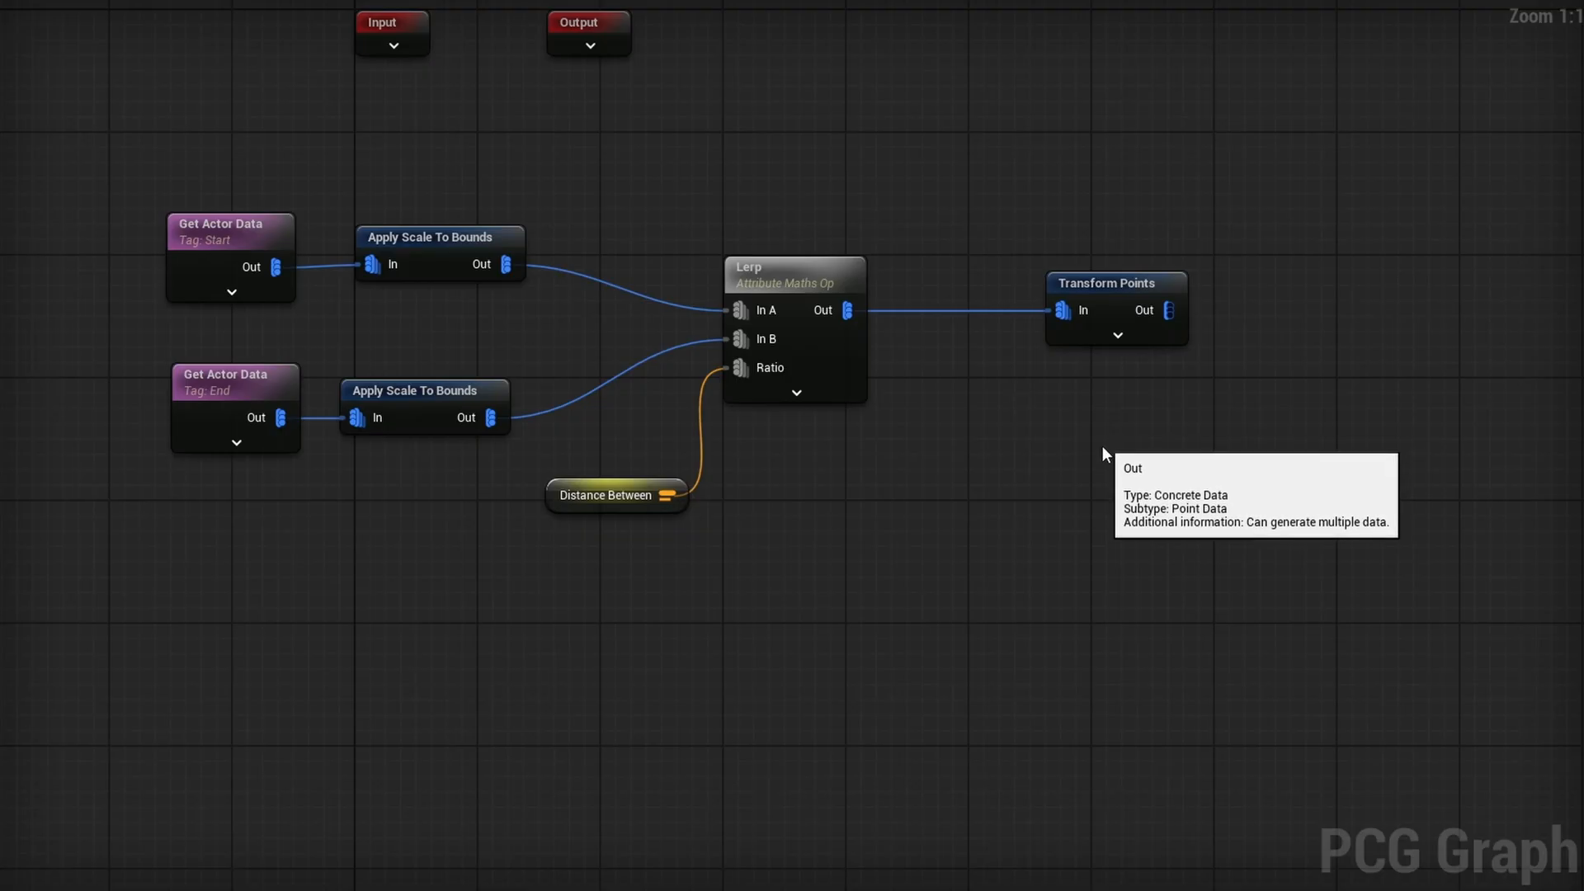
Add a second graph parameter named HangAmount and set its default value
click(1240, 507)
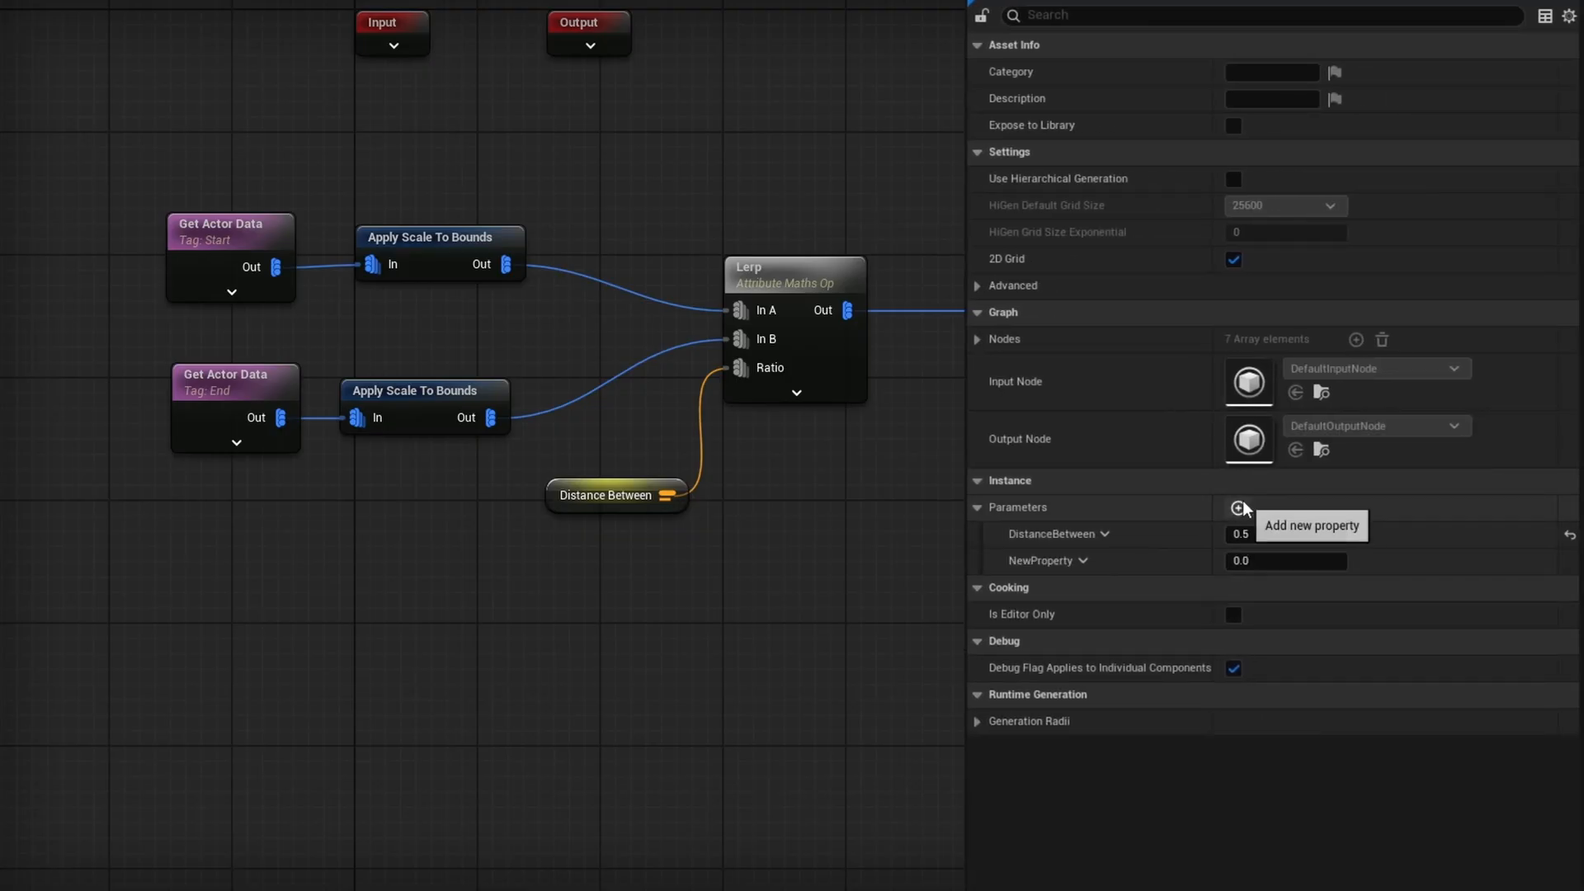
click(1082, 560)
click(1099, 641)
text(HangAmount)
key(Return)
click(1252, 552)
key(Return)
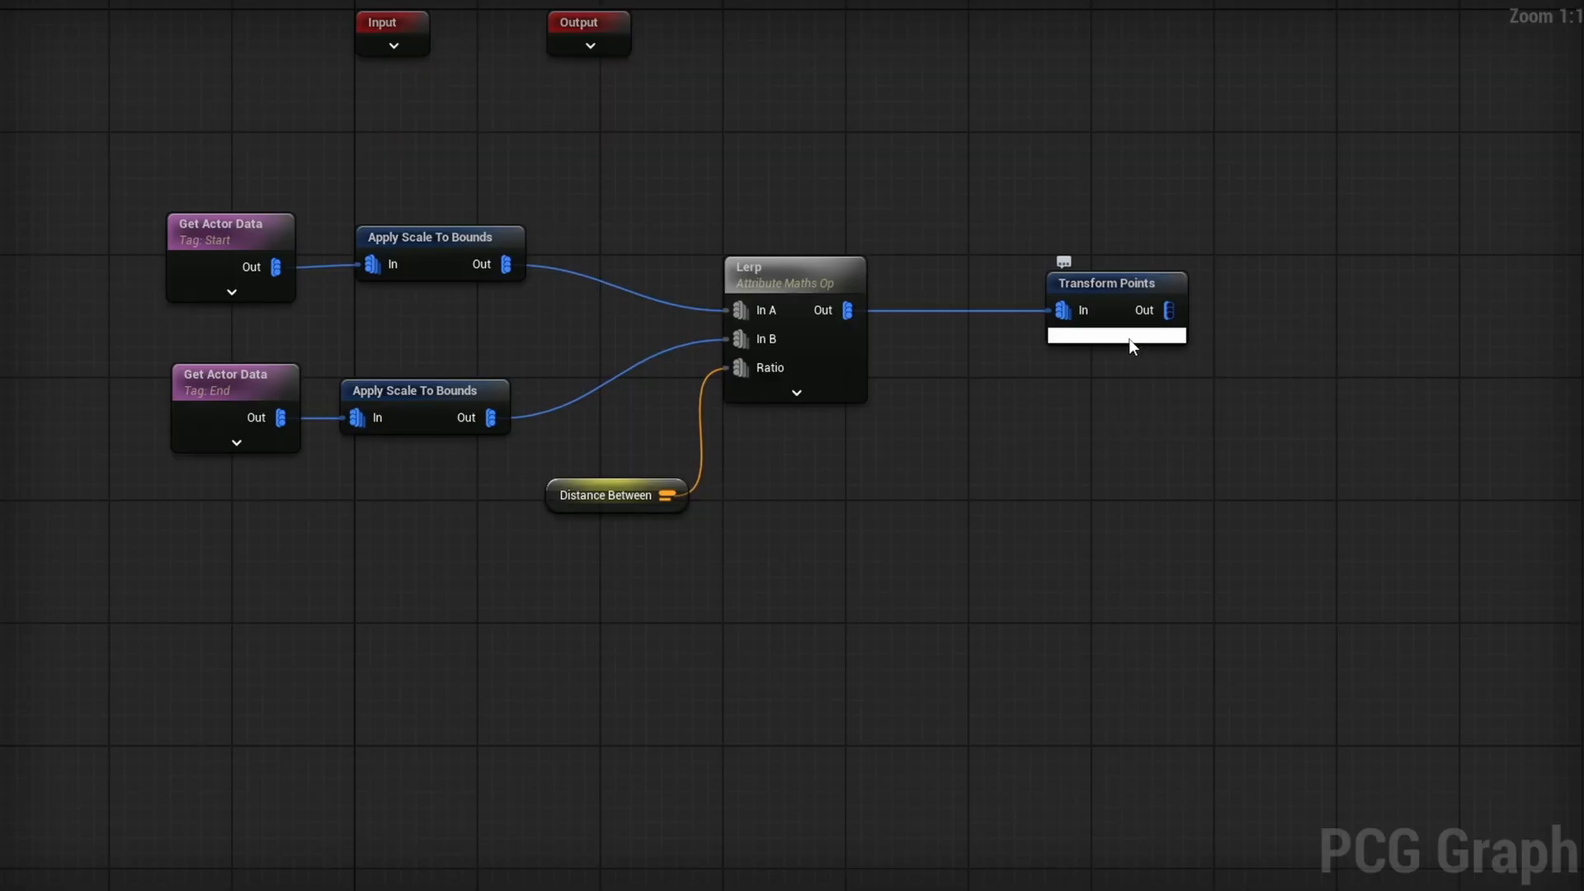
Expand the Transform Points inputs and add a Make Vector Attribute node feeding Offset Min
click(1128, 338)
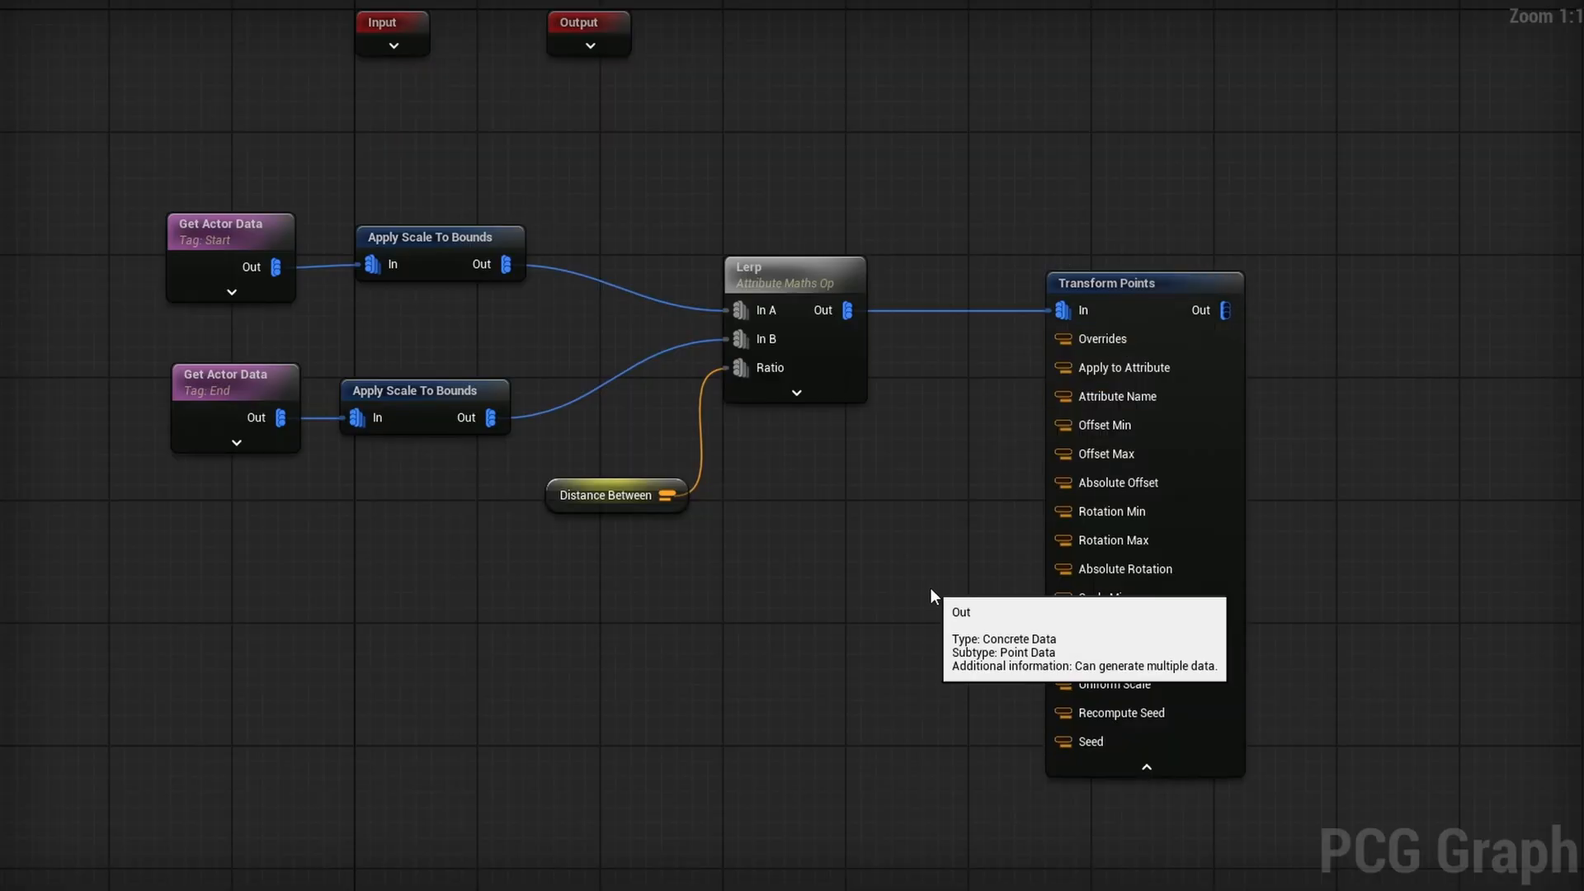
drag(1082, 427, 743, 615)
text(make ve)
key(Return)
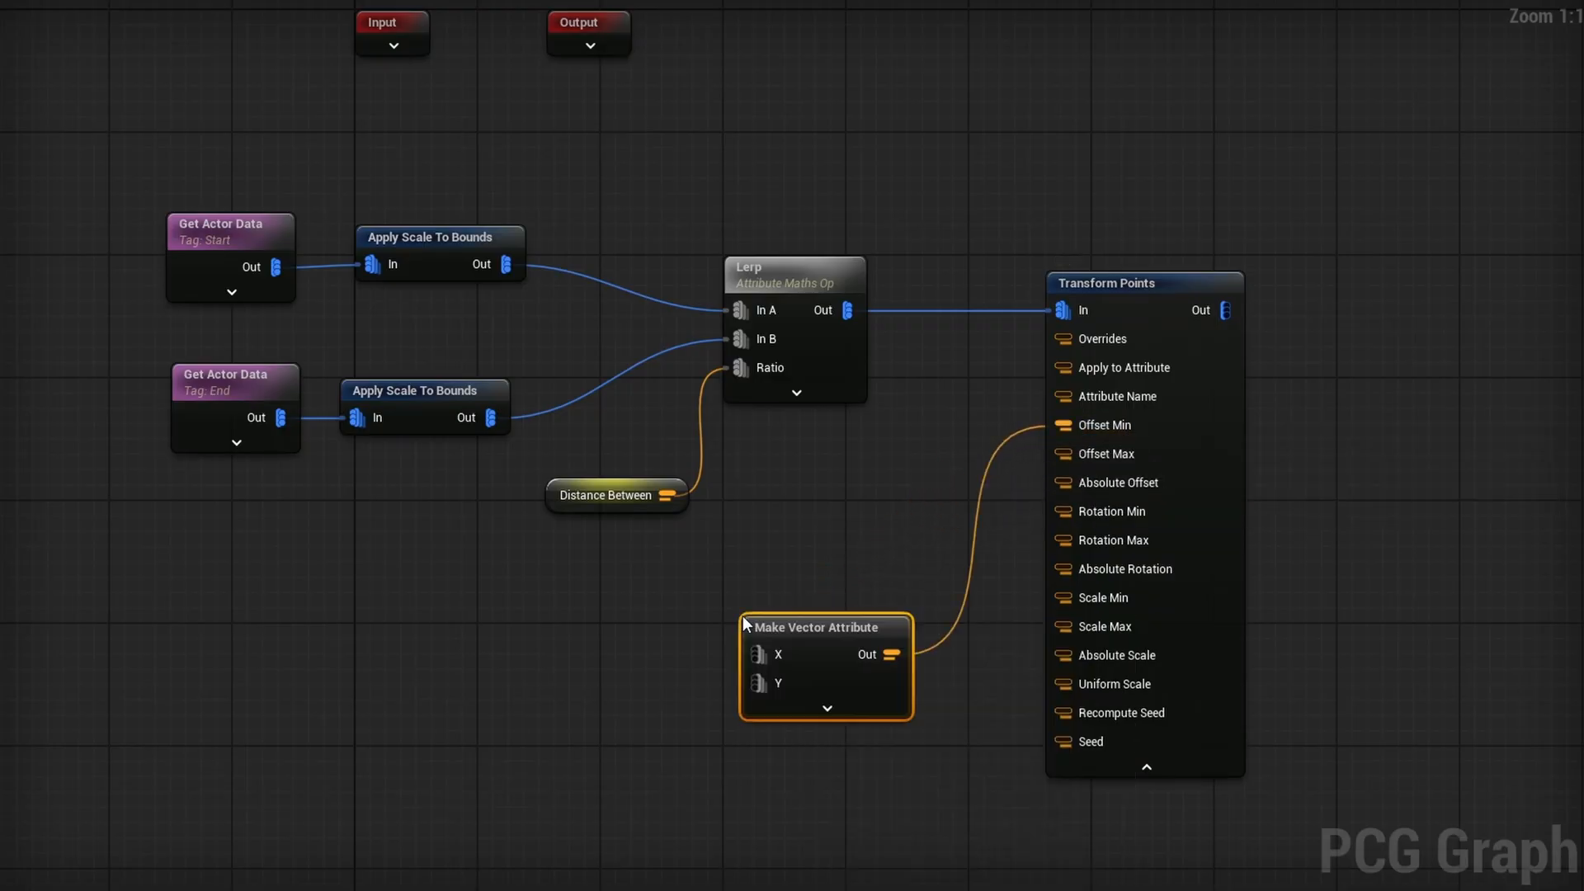
Route the vector output through a reroute point to Offset Min and Offset Max, and set Make Vector Attribute to Three Values
double_click(1004, 443)
drag(1001, 441, 988, 372)
drag(861, 618, 889, 518)
click(1286, 208)
click(1279, 241)
Place the Hang Amount parameter node and connect it to In A of a new maths Multiply node
right_click(306, 607)
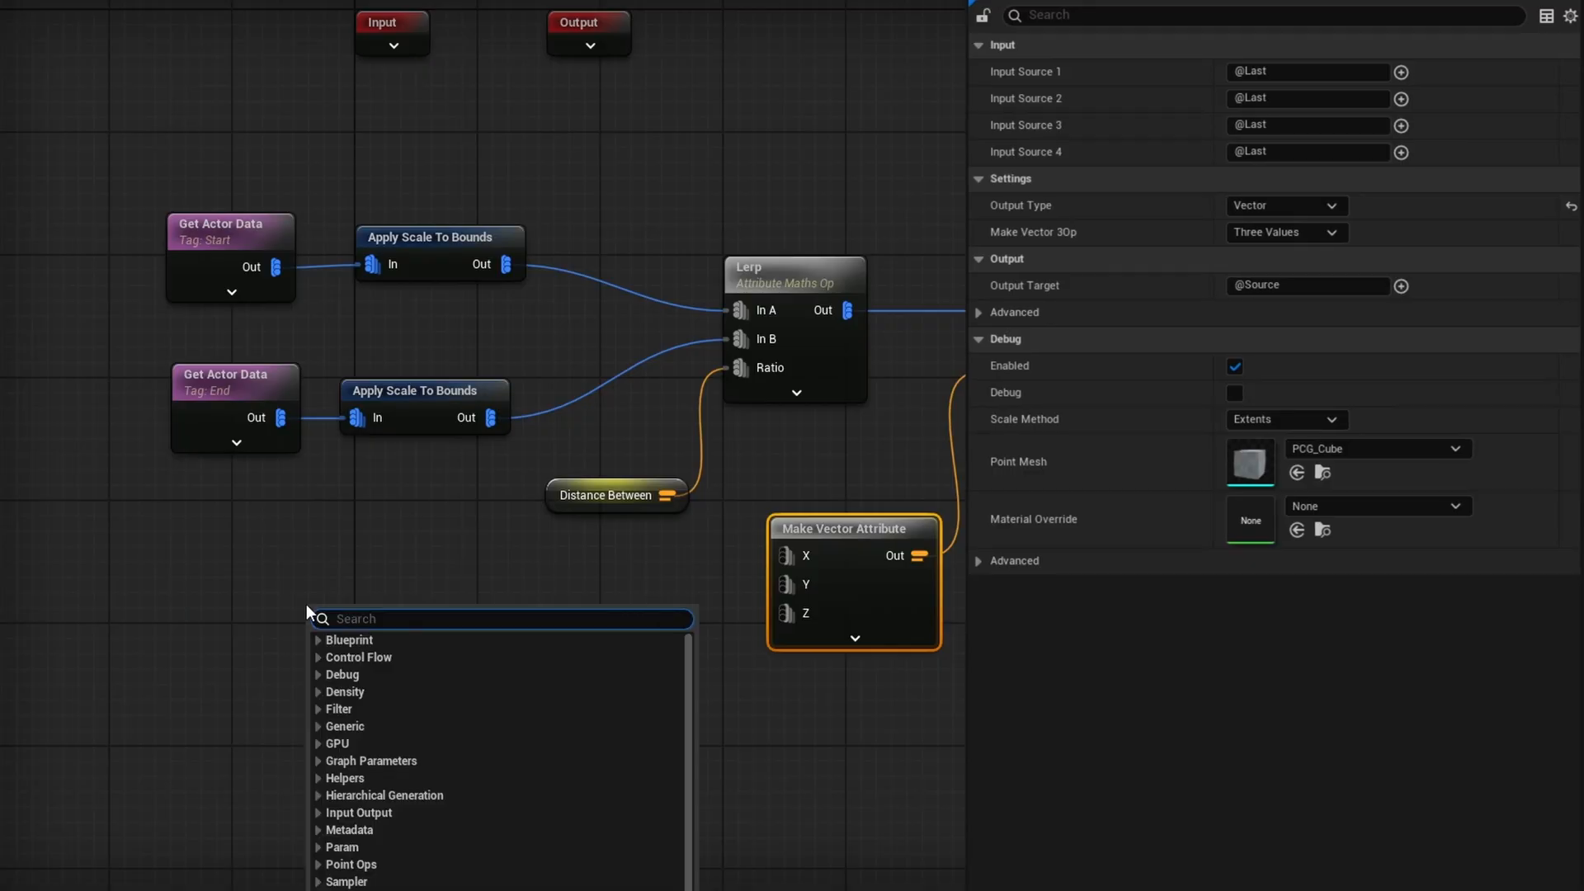
text(get tag)
key(Escape)
key(ctrl+v)
drag(410, 621, 508, 612)
text(mult)
key(Return)
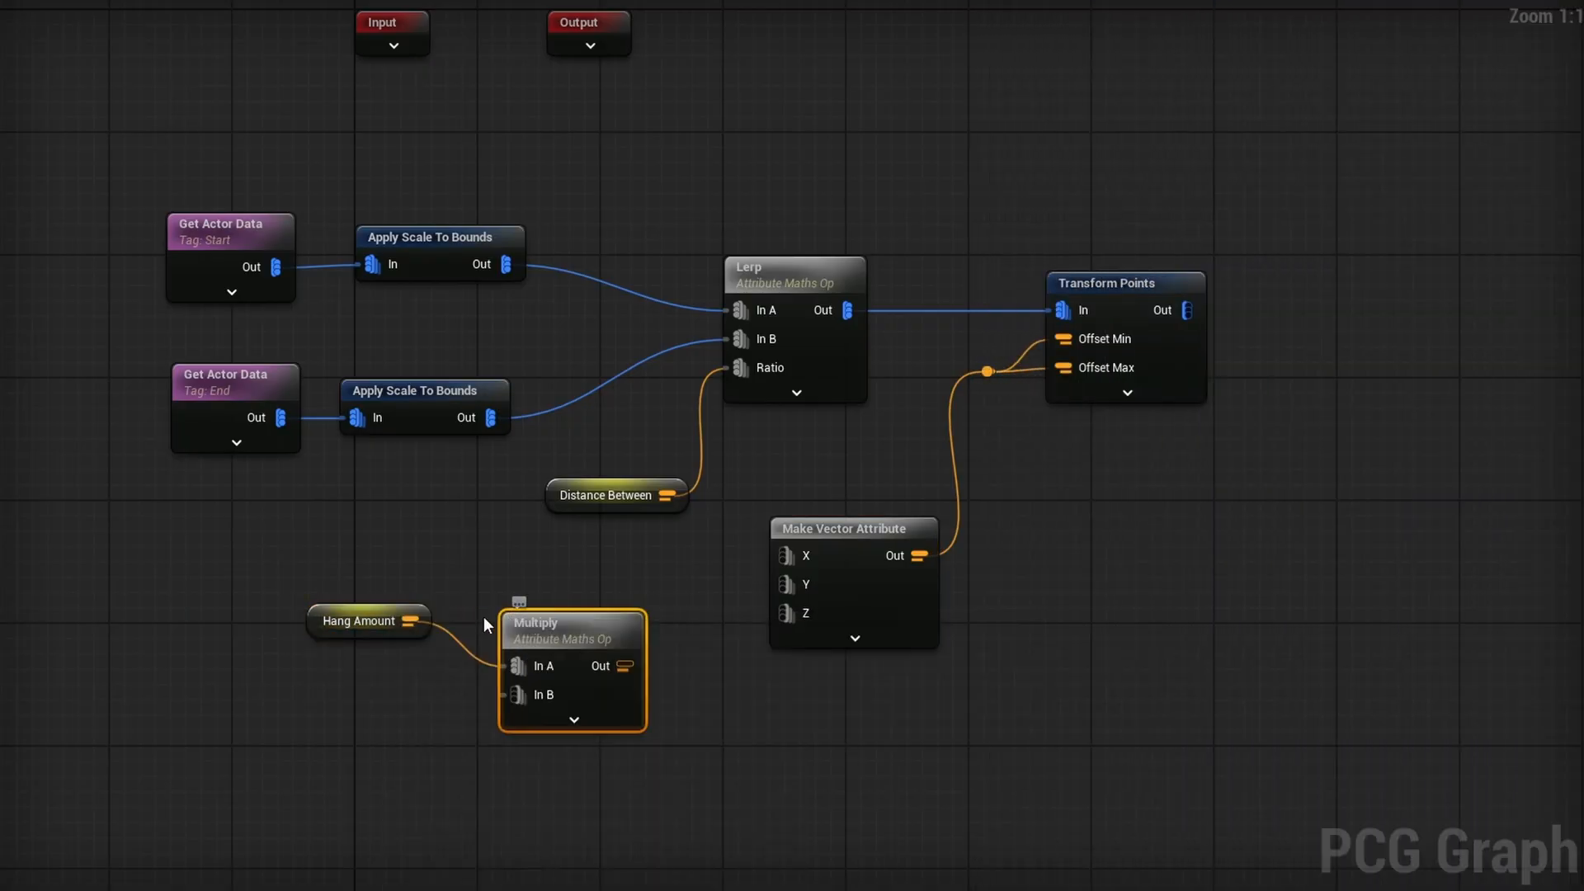
Feed Multiply's In B from a Create Attribute node valued -1 and connect the Multiply output to the vector's Z input
drag(505, 695, 330, 751)
text(create)
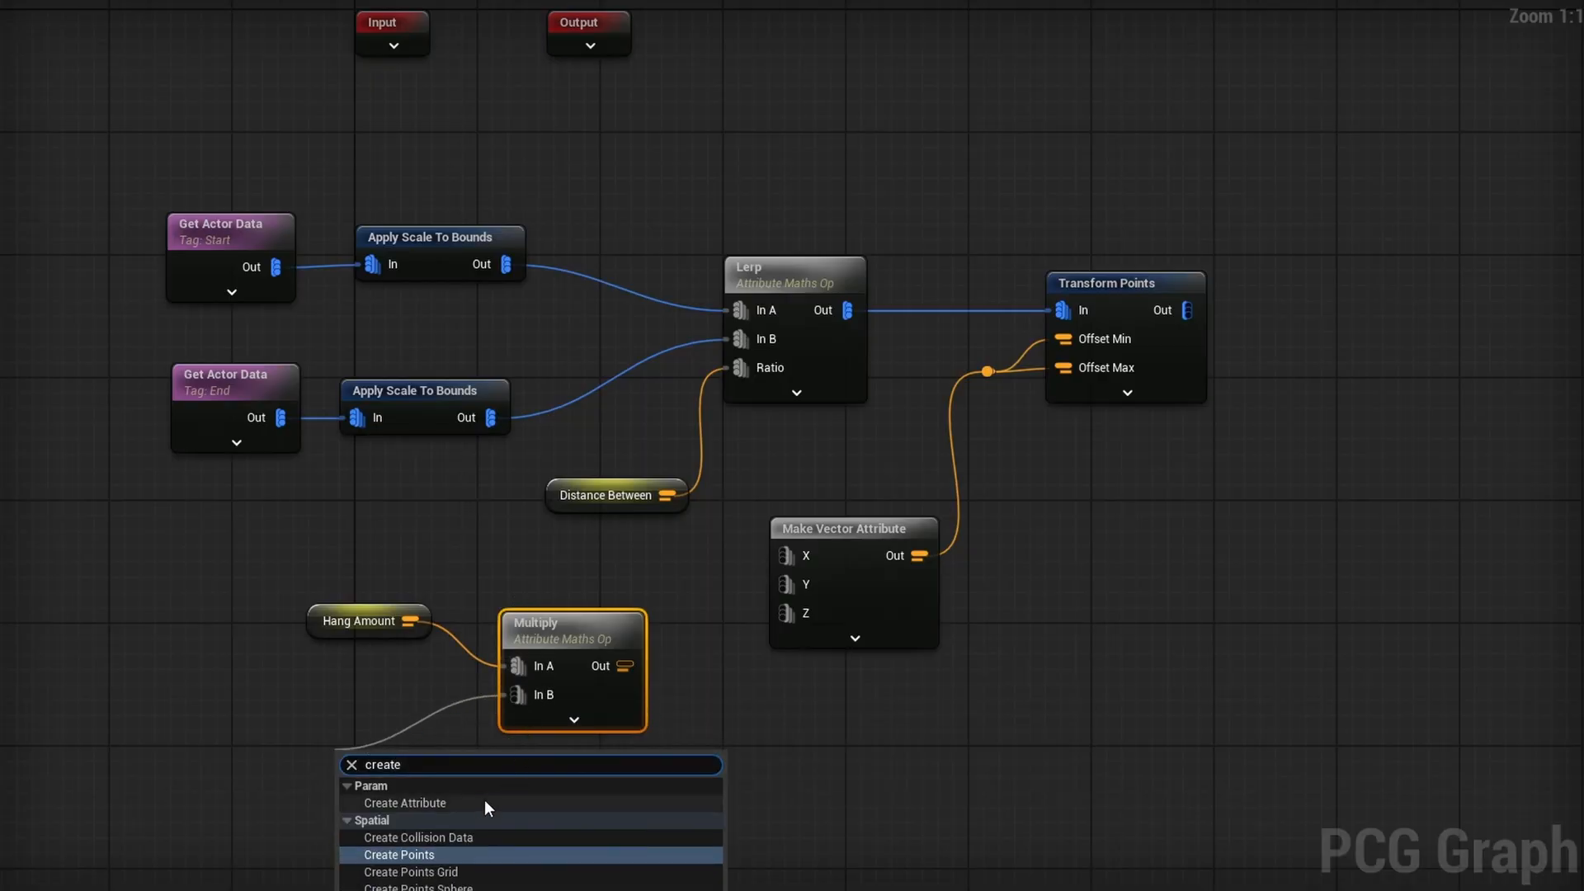
click(490, 803)
click(1268, 99)
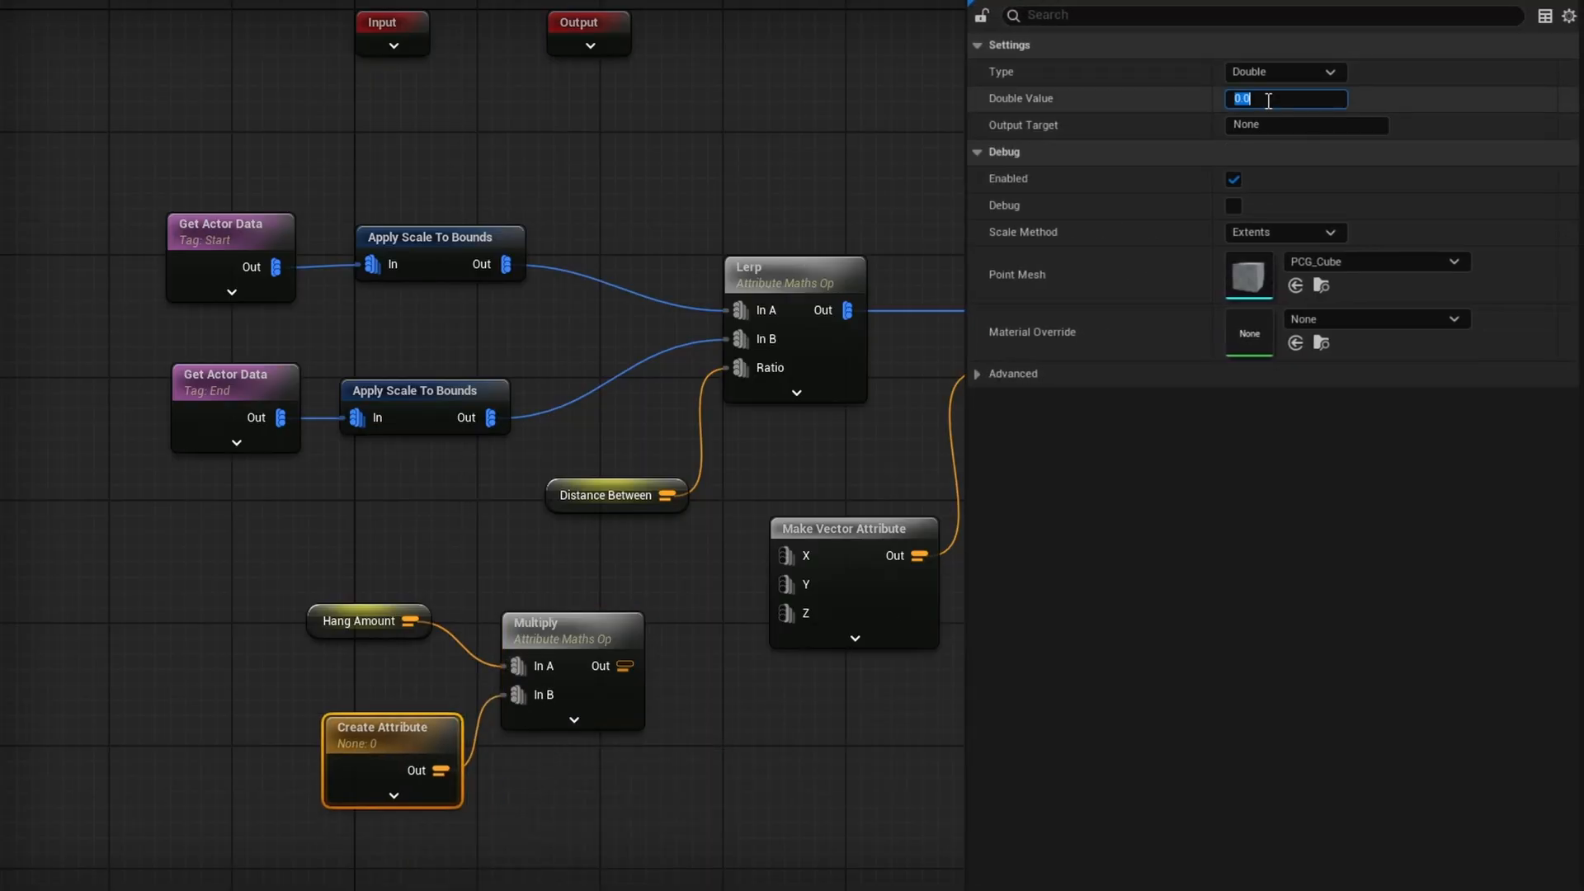
text(-1)
drag(625, 666, 785, 614)
click(1142, 287)
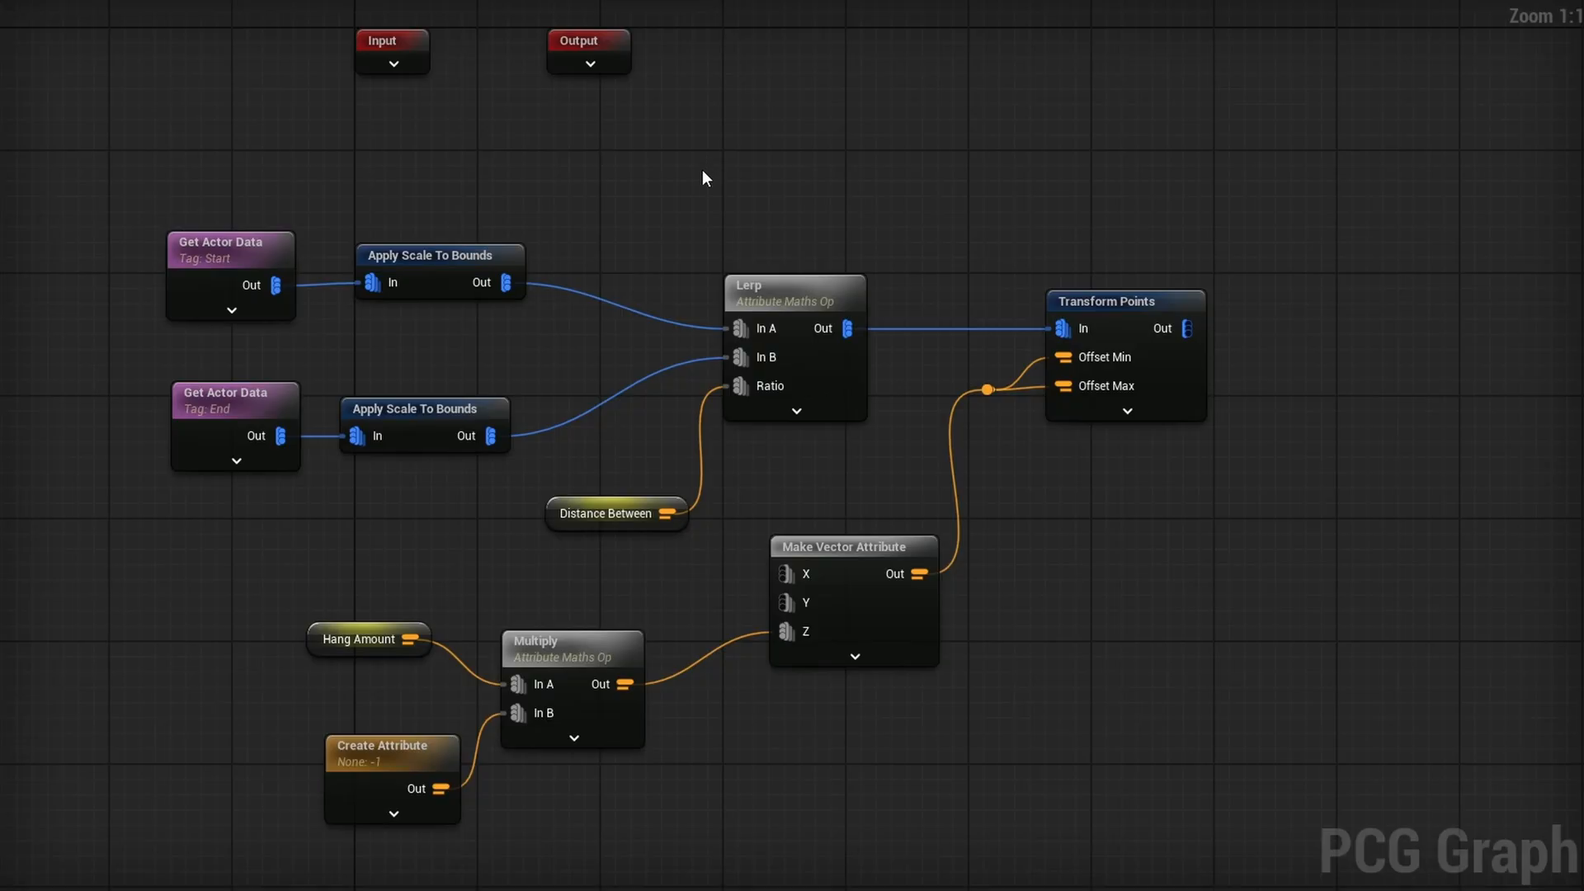
Add a Merge Points node and connect the Start bounds, Transform Points and End bounds outputs to it in that order
drag(506, 282, 1315, 349)
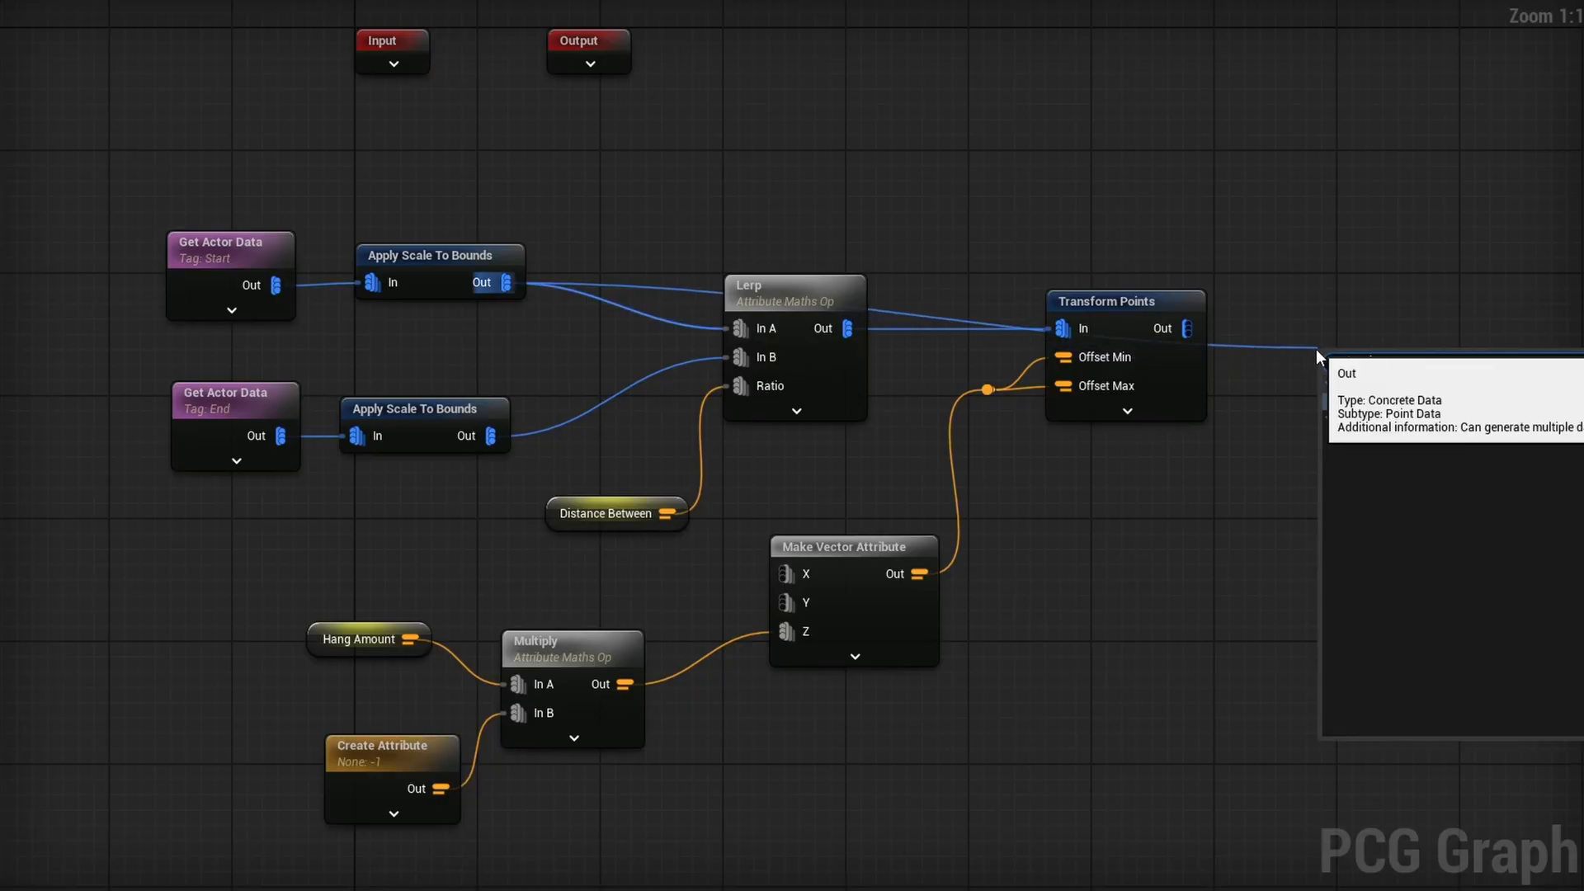
text(merge)
click(1394, 436)
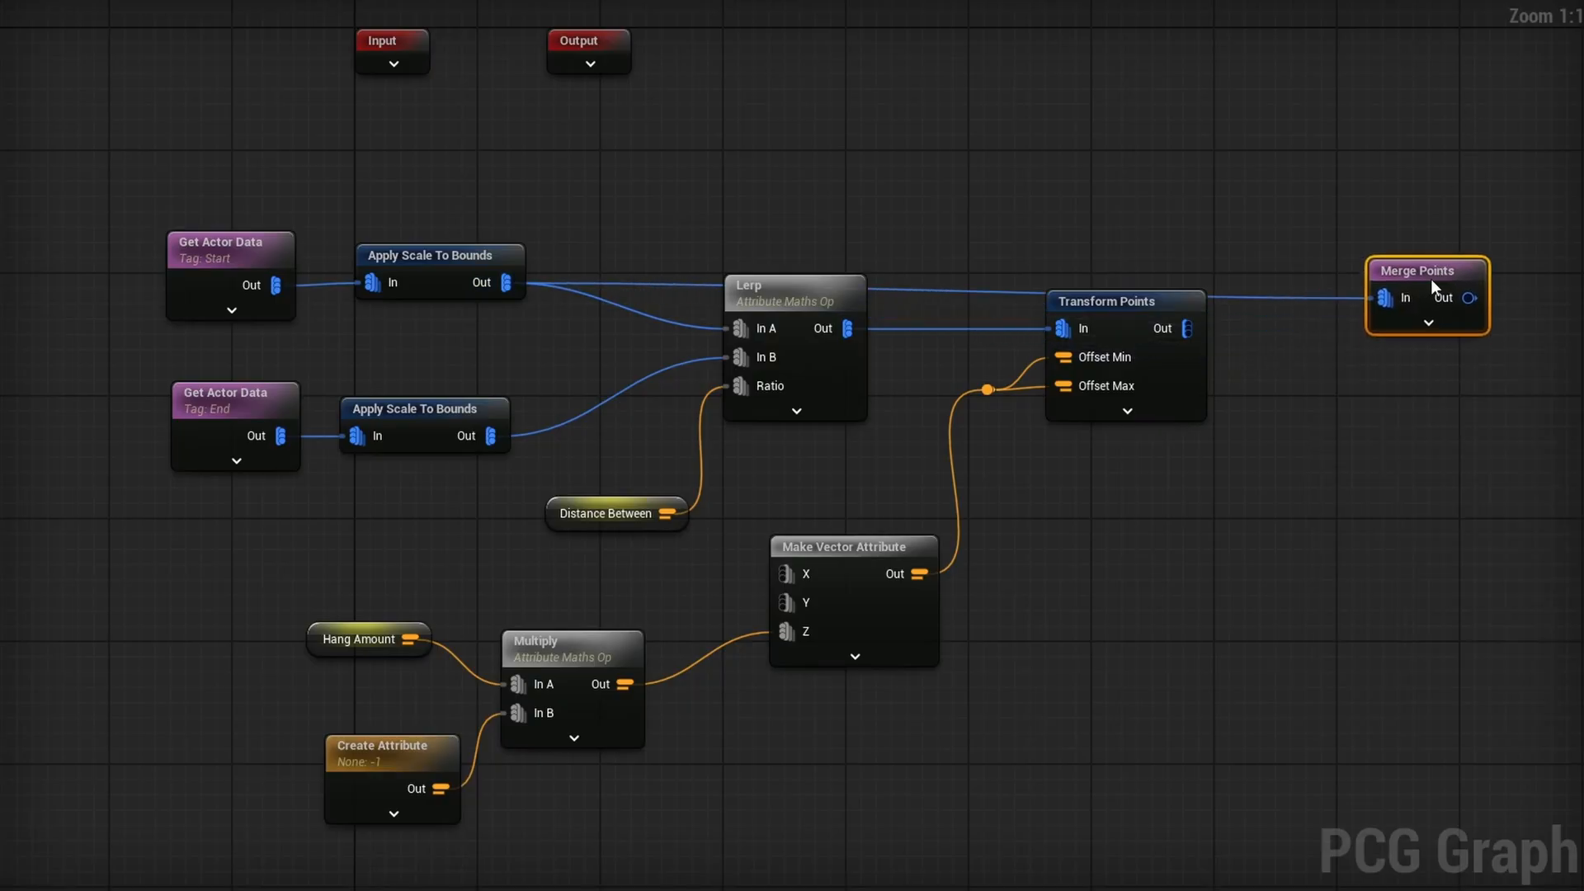
drag(1428, 271, 1427, 255)
drag(1186, 328, 1367, 283)
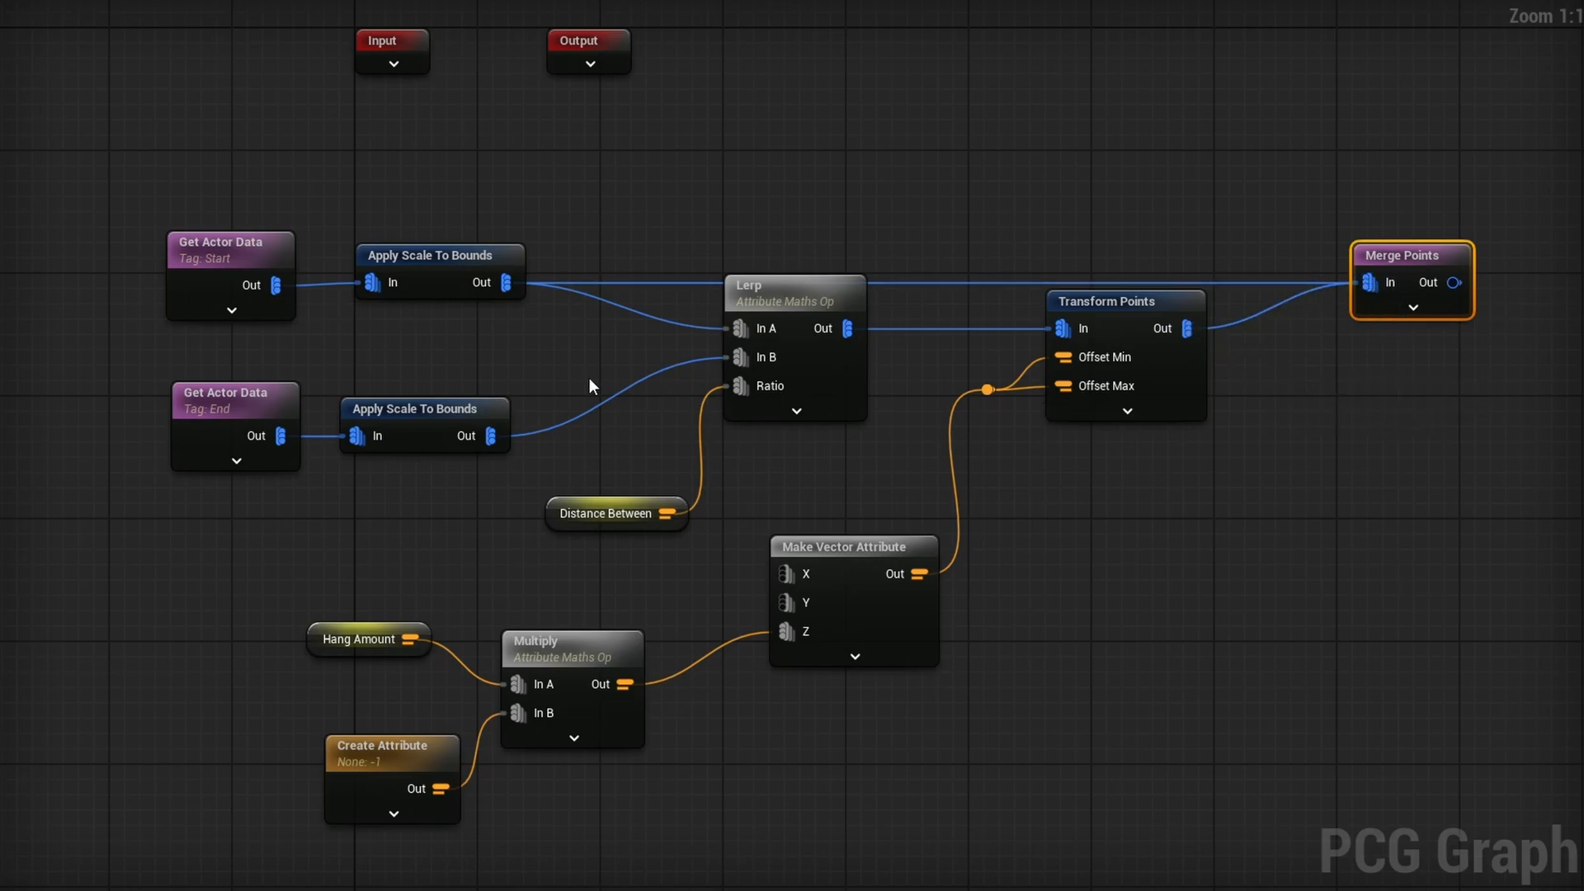
drag(490, 436, 1379, 281)
Add a Create Spline node fed by the Merge Points output
right_drag(1385, 325, 744, 485)
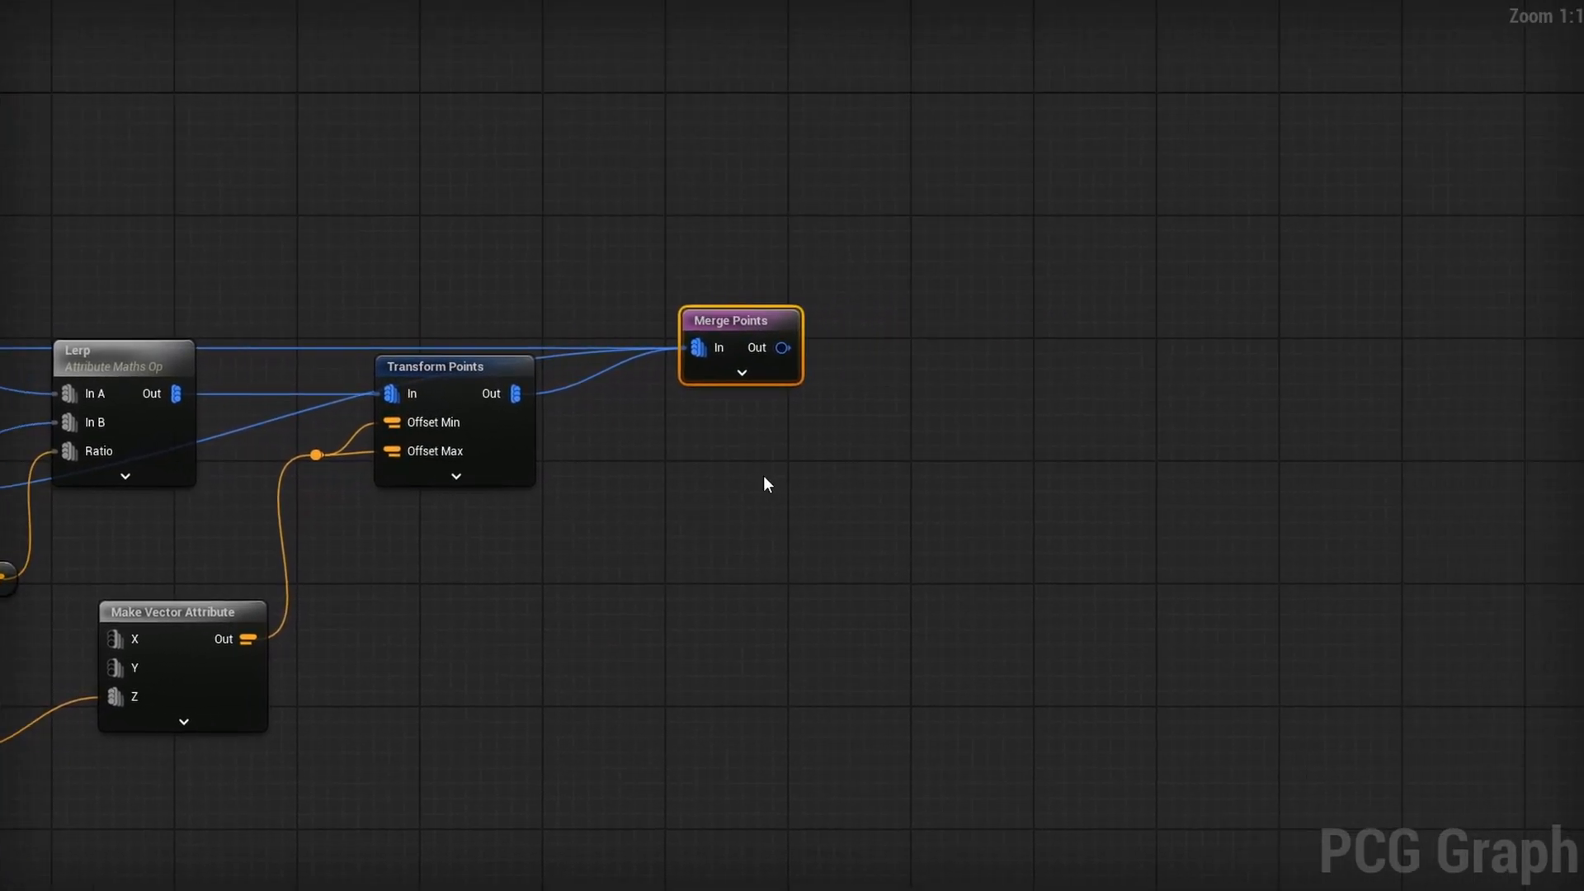
drag(860, 346, 896, 343)
text(create)
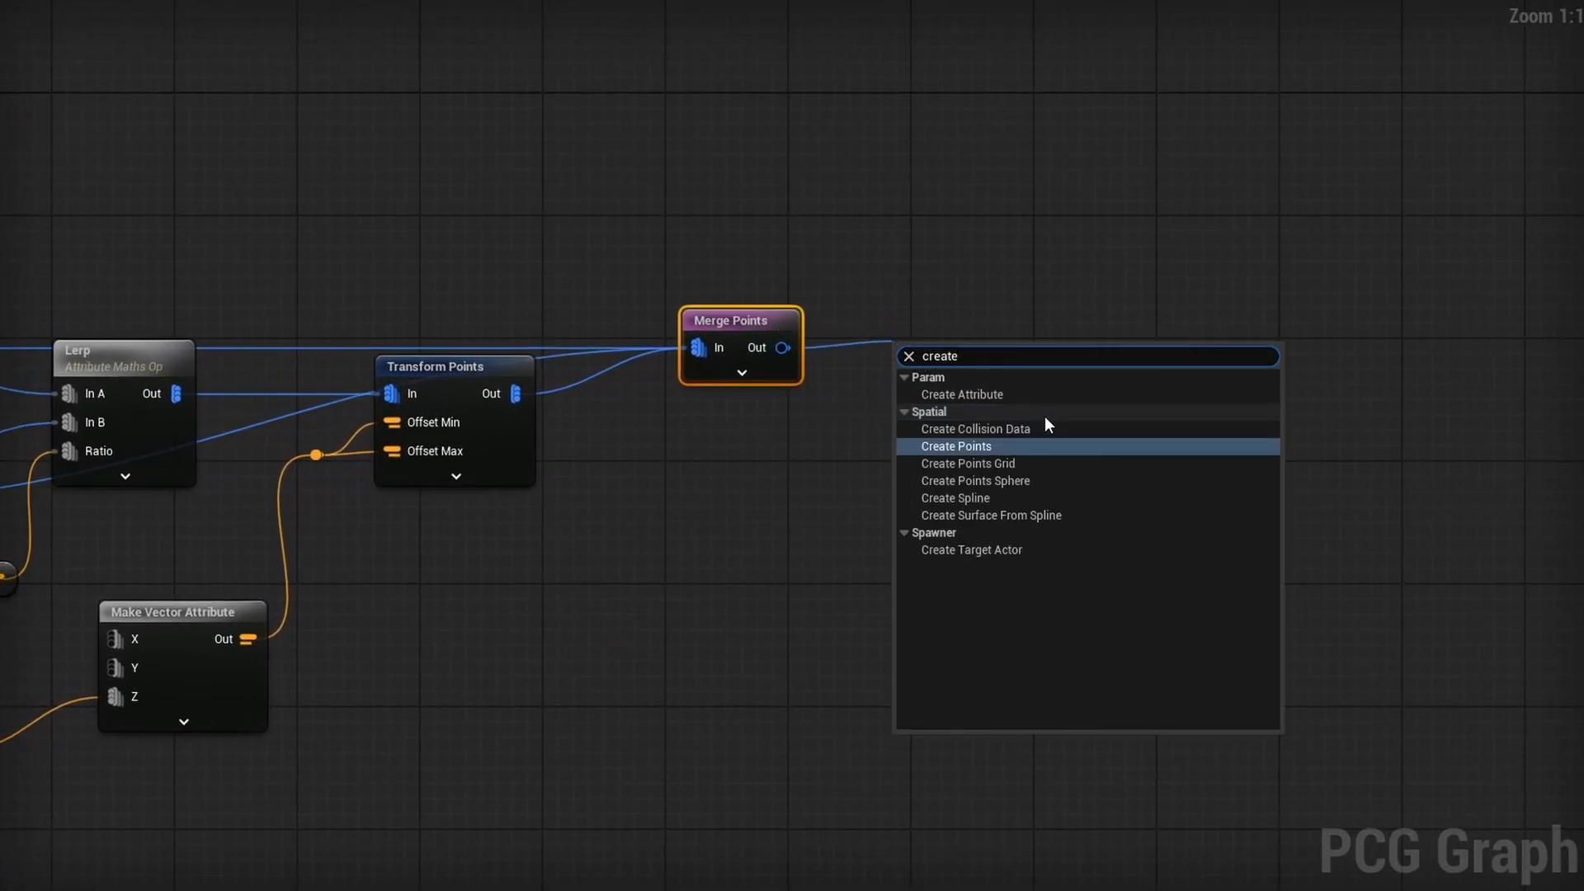
click(957, 506)
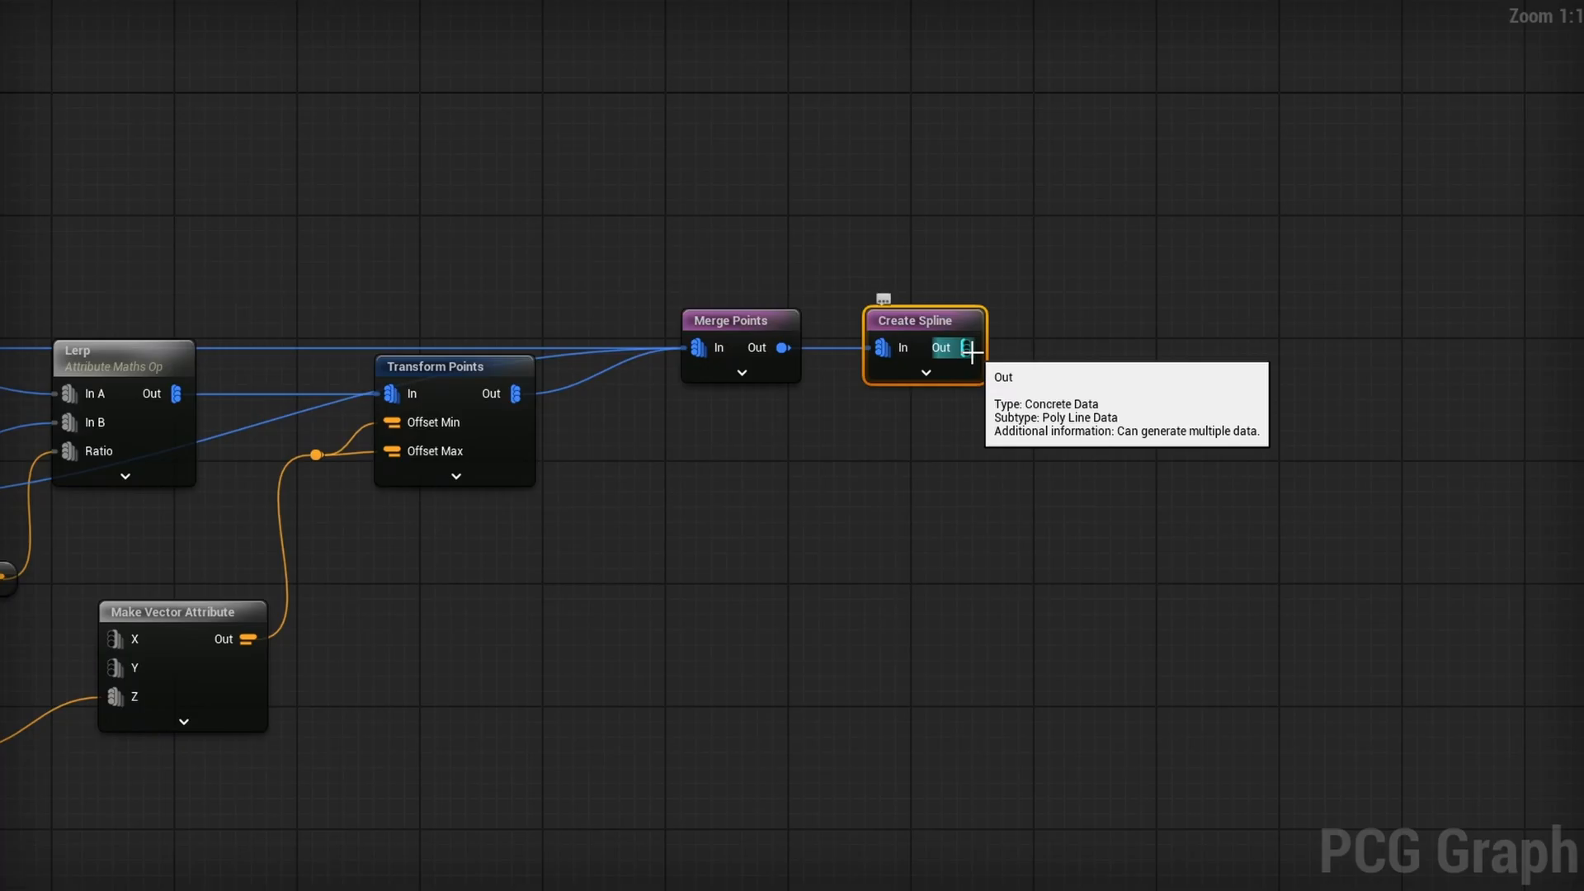
Add a Spline Sampler node after Create Spline and set its Subdivisions Per Segment to 2
drag(965, 347, 1081, 354)
text(spline sa)
key(Return)
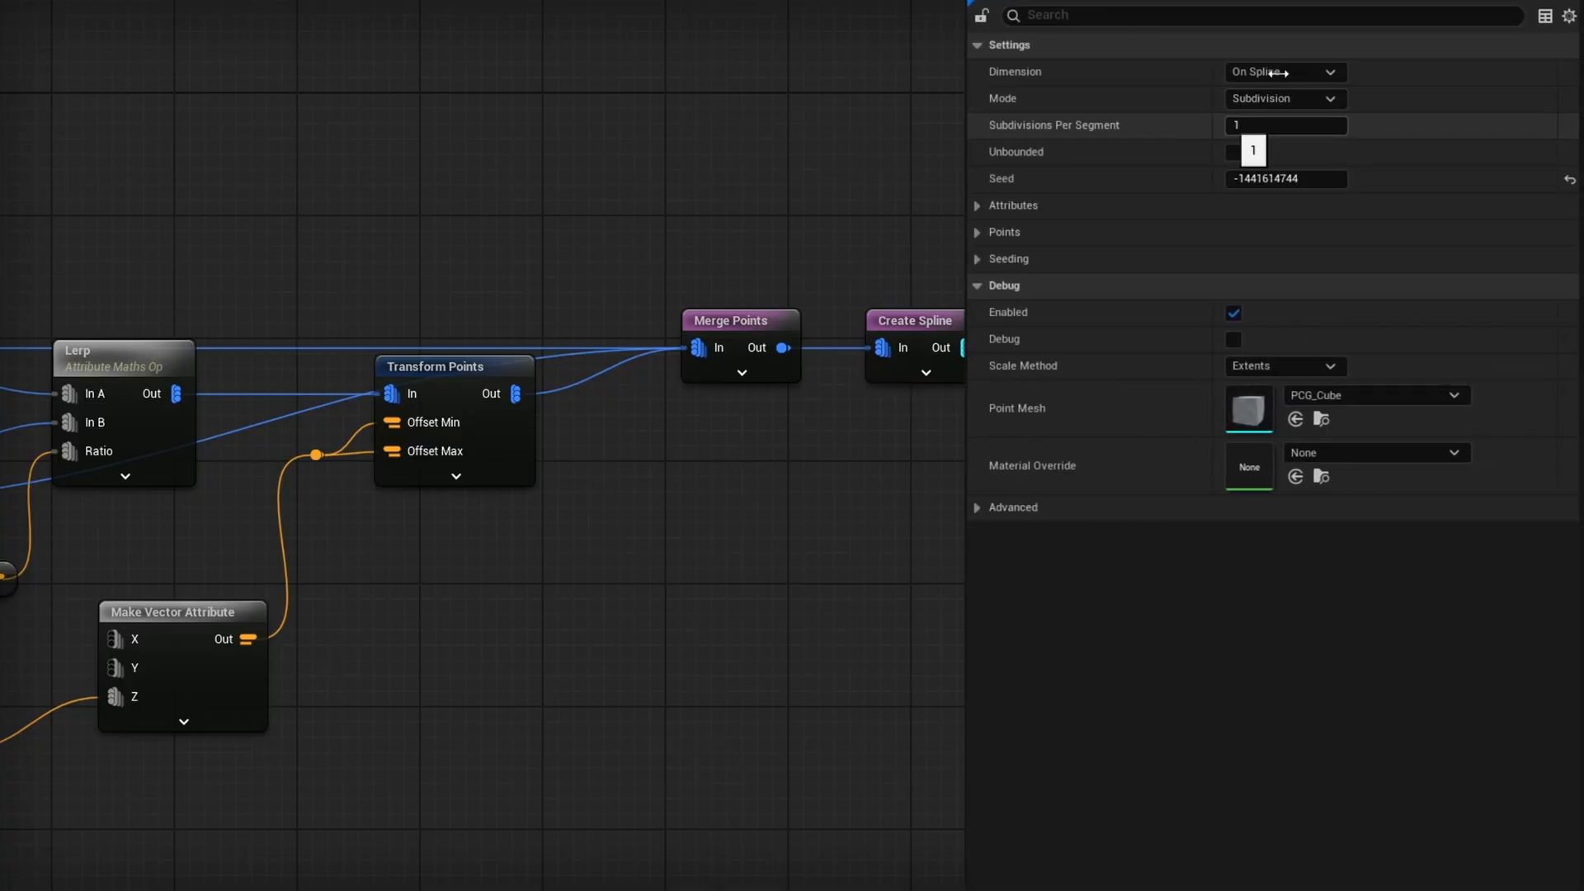
click(1268, 128)
text(2)
key(Return)
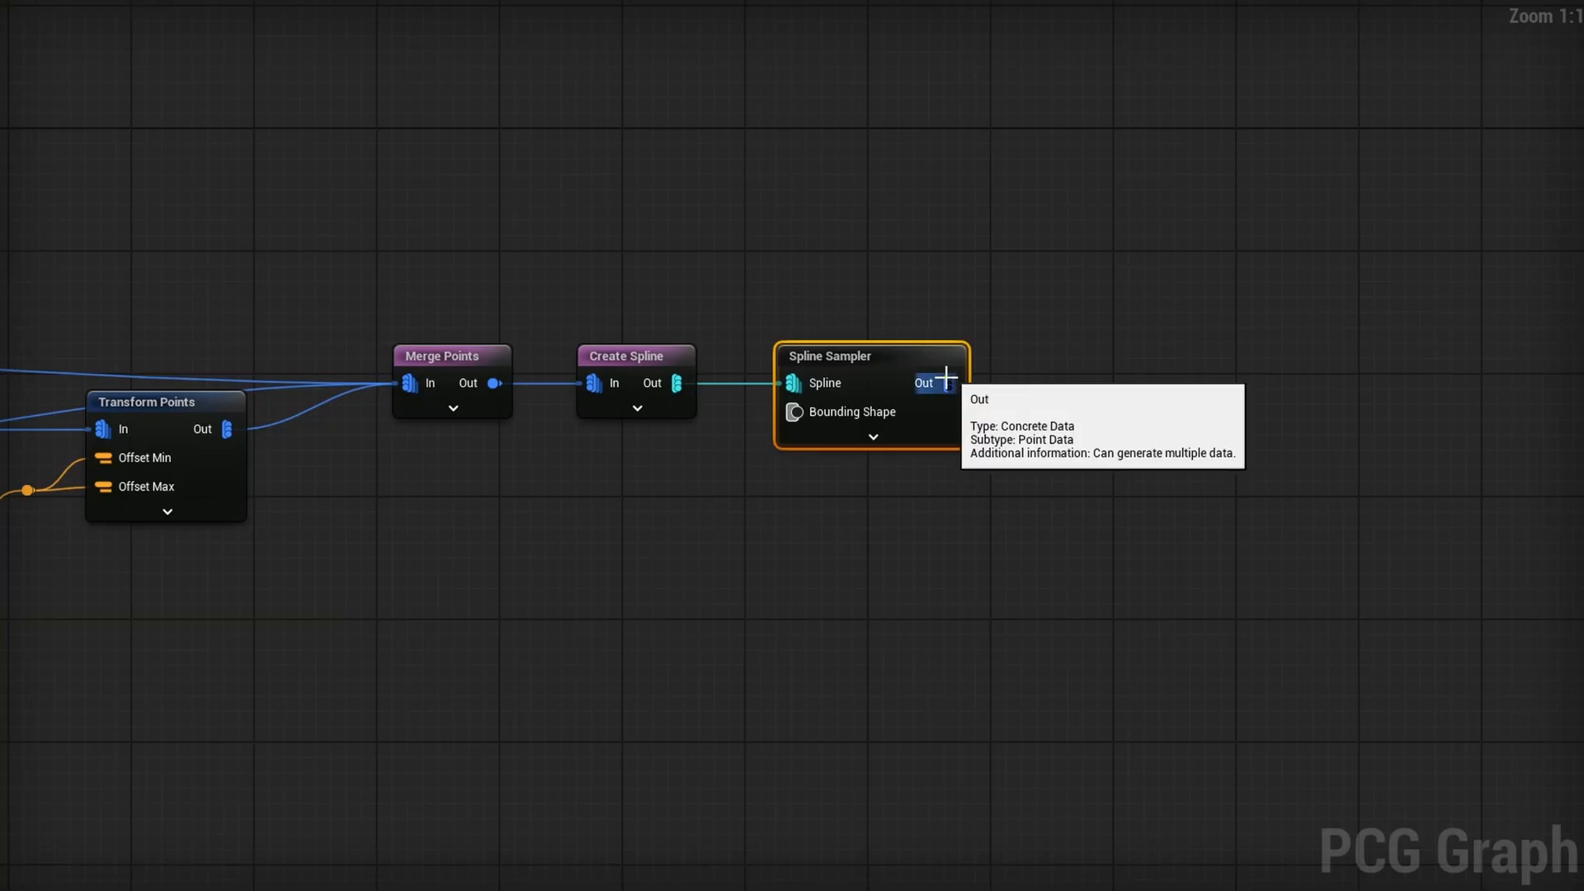
Add a second Create Spline node fed by the Spline Sampler output and align it beside the sampler
drag(949, 385, 999, 392)
drag(1111, 384, 1110, 385)
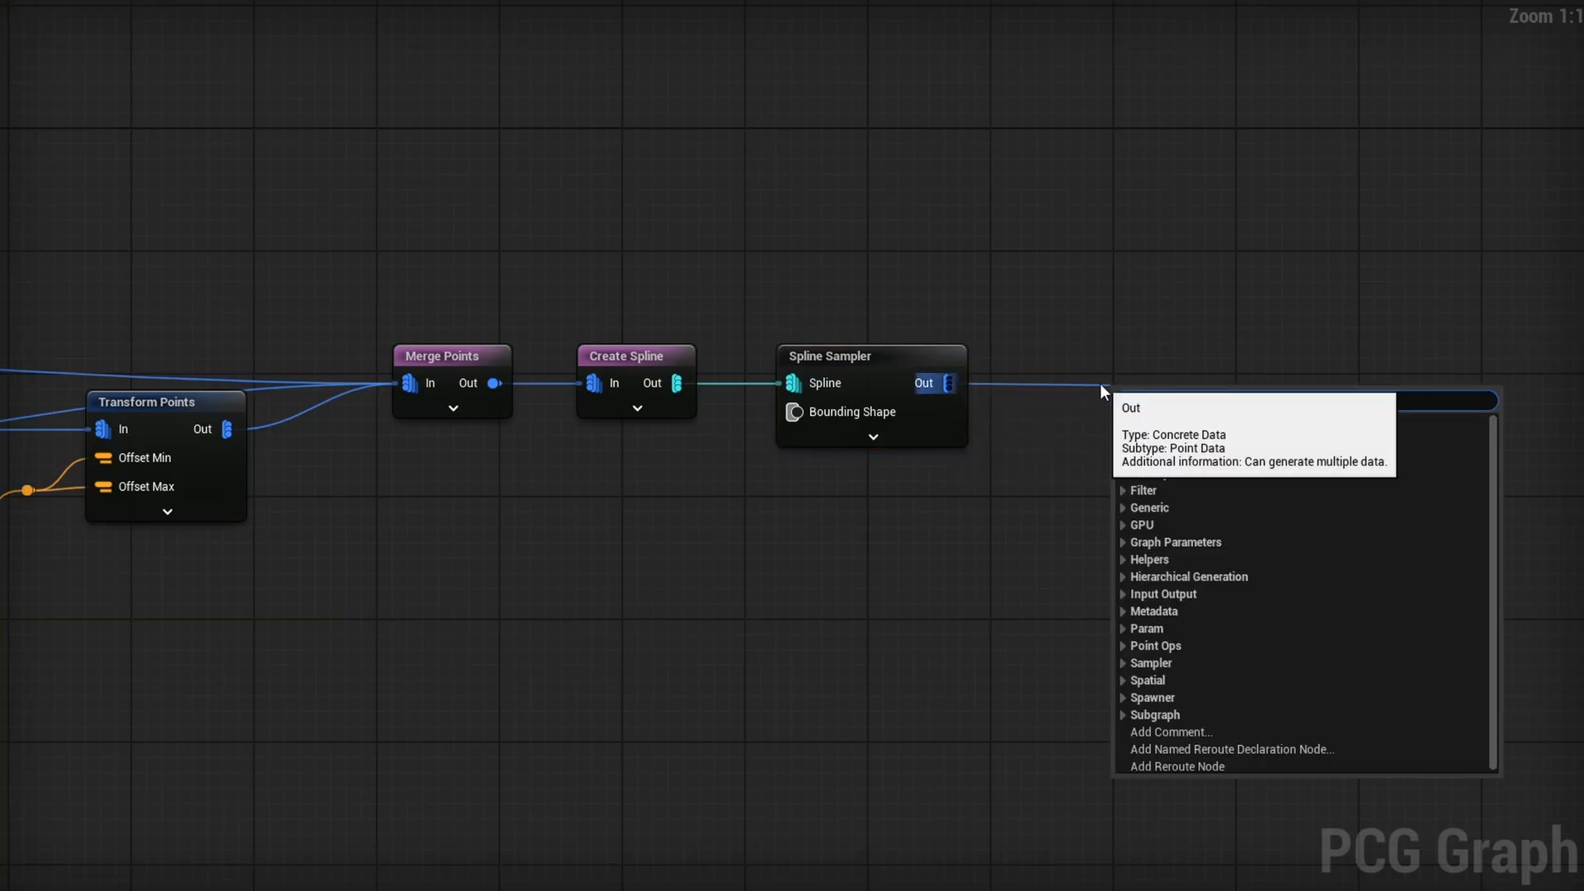
text(create spline)
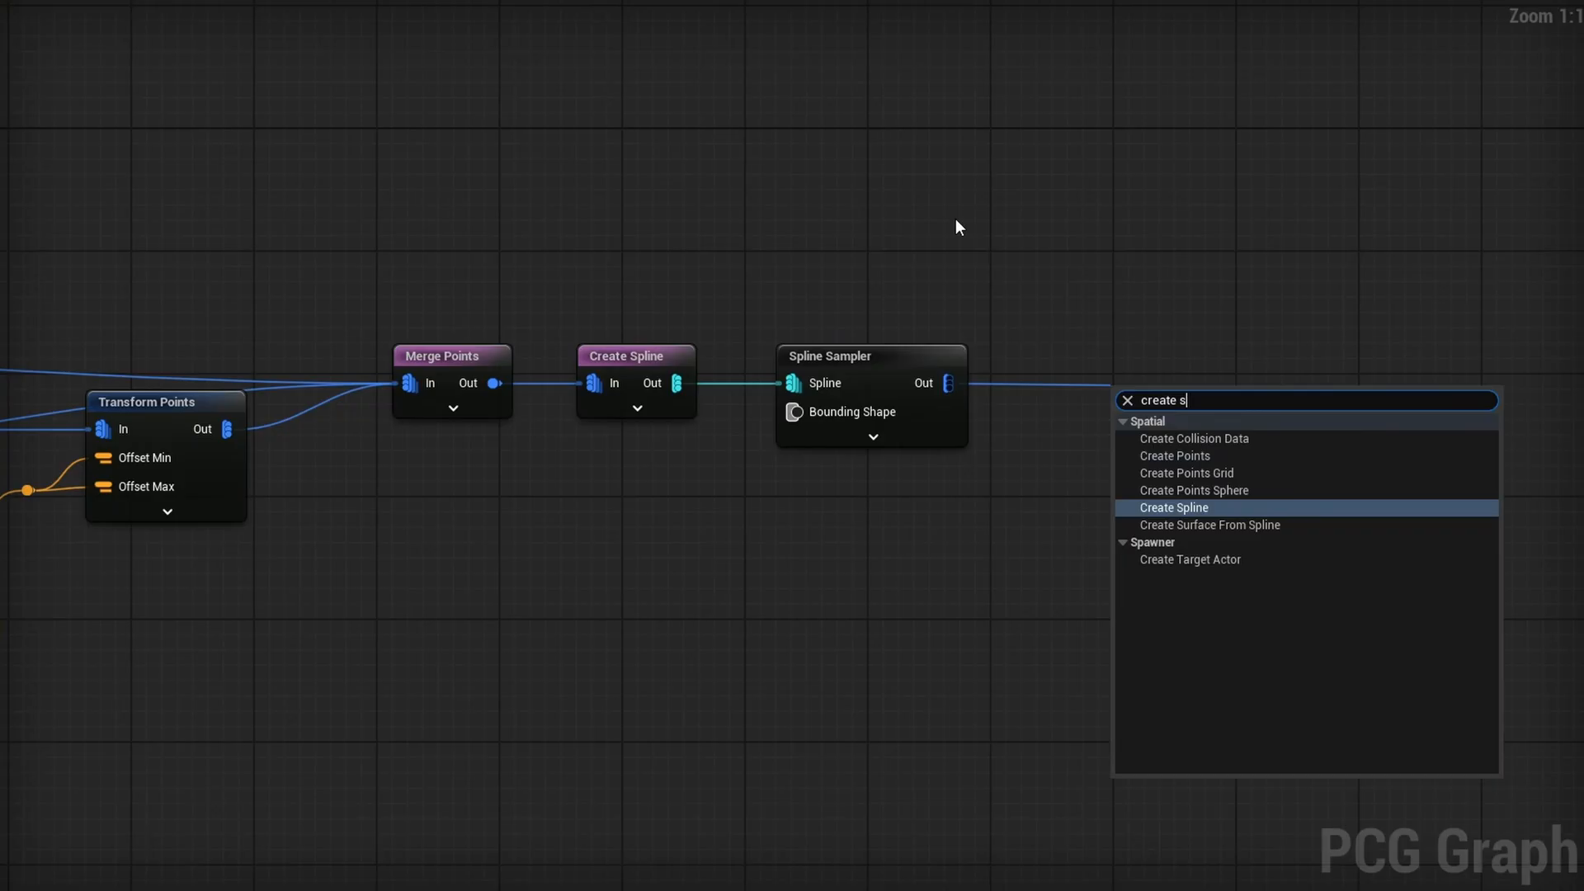
key(Return)
click(949, 355)
drag(1171, 407, 1175, 381)
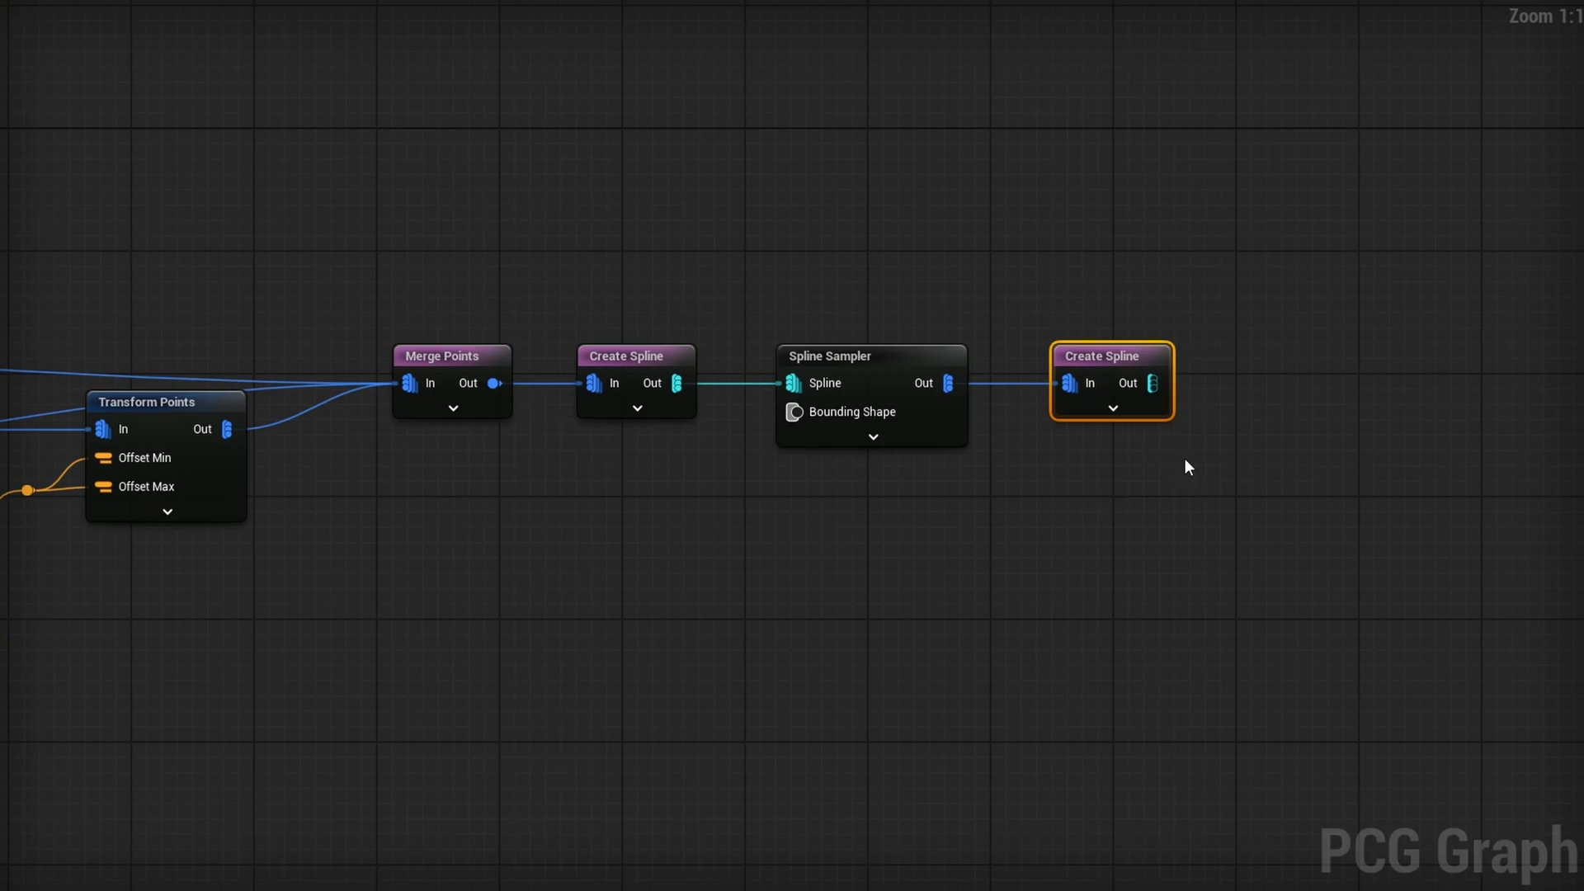
Add a Spawn Spline Mesh node fed by the second Create Spline node
right_drag(1185, 458, 1118, 458)
drag(1089, 382, 1211, 376)
text(spawn splin)
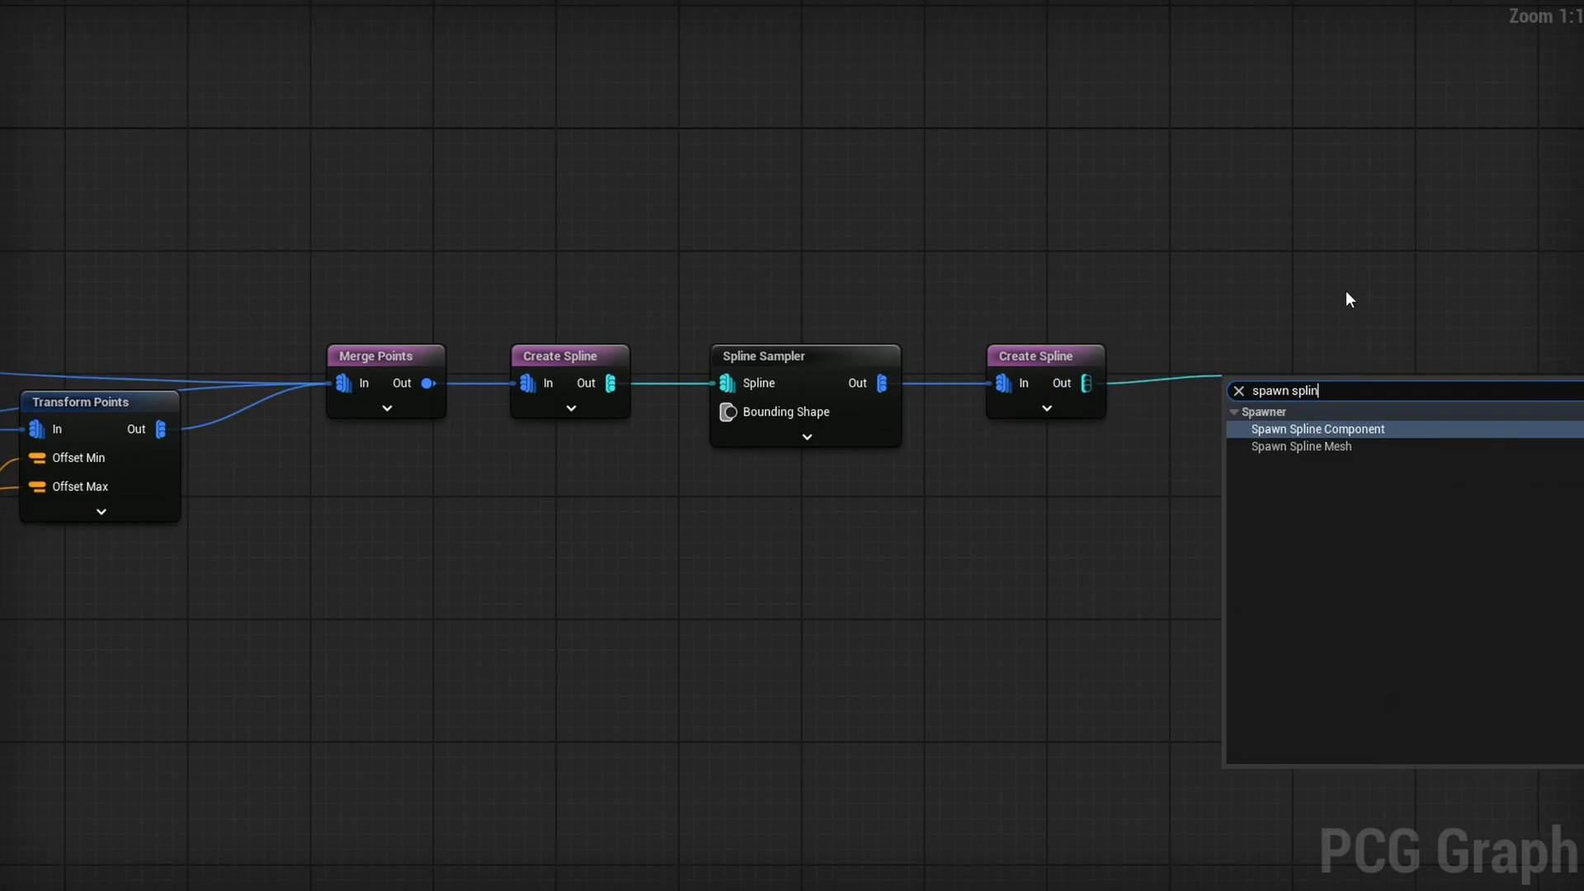
key(Down)
key(Return)
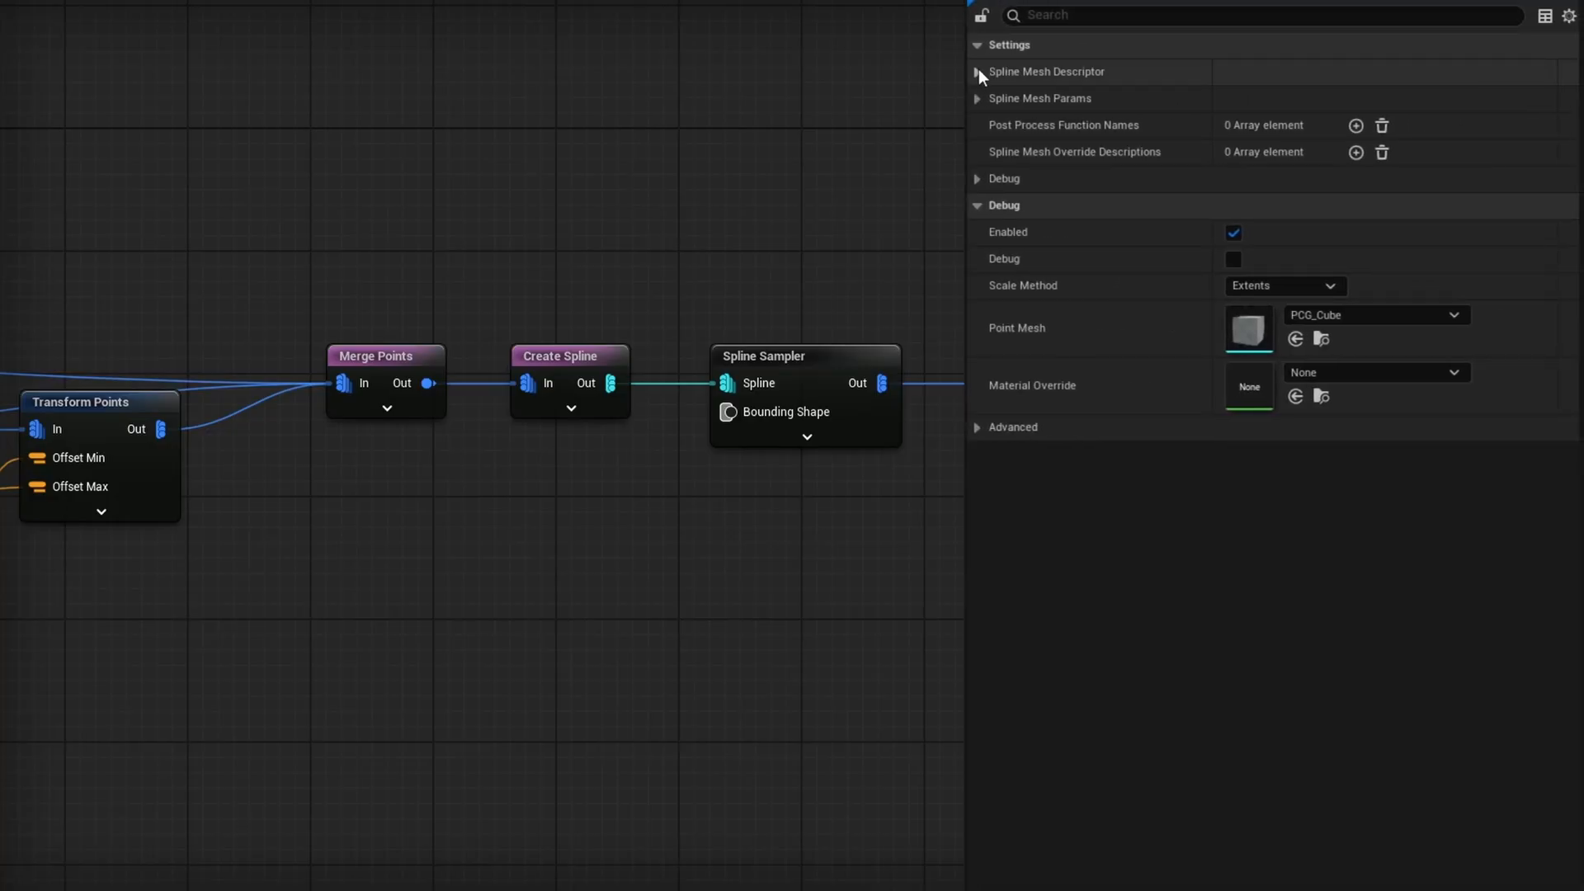
Set the Spawn Spline Mesh node's static mesh to EditorCylinder in its spline mesh descriptor and view the mesh along the spline
click(978, 71)
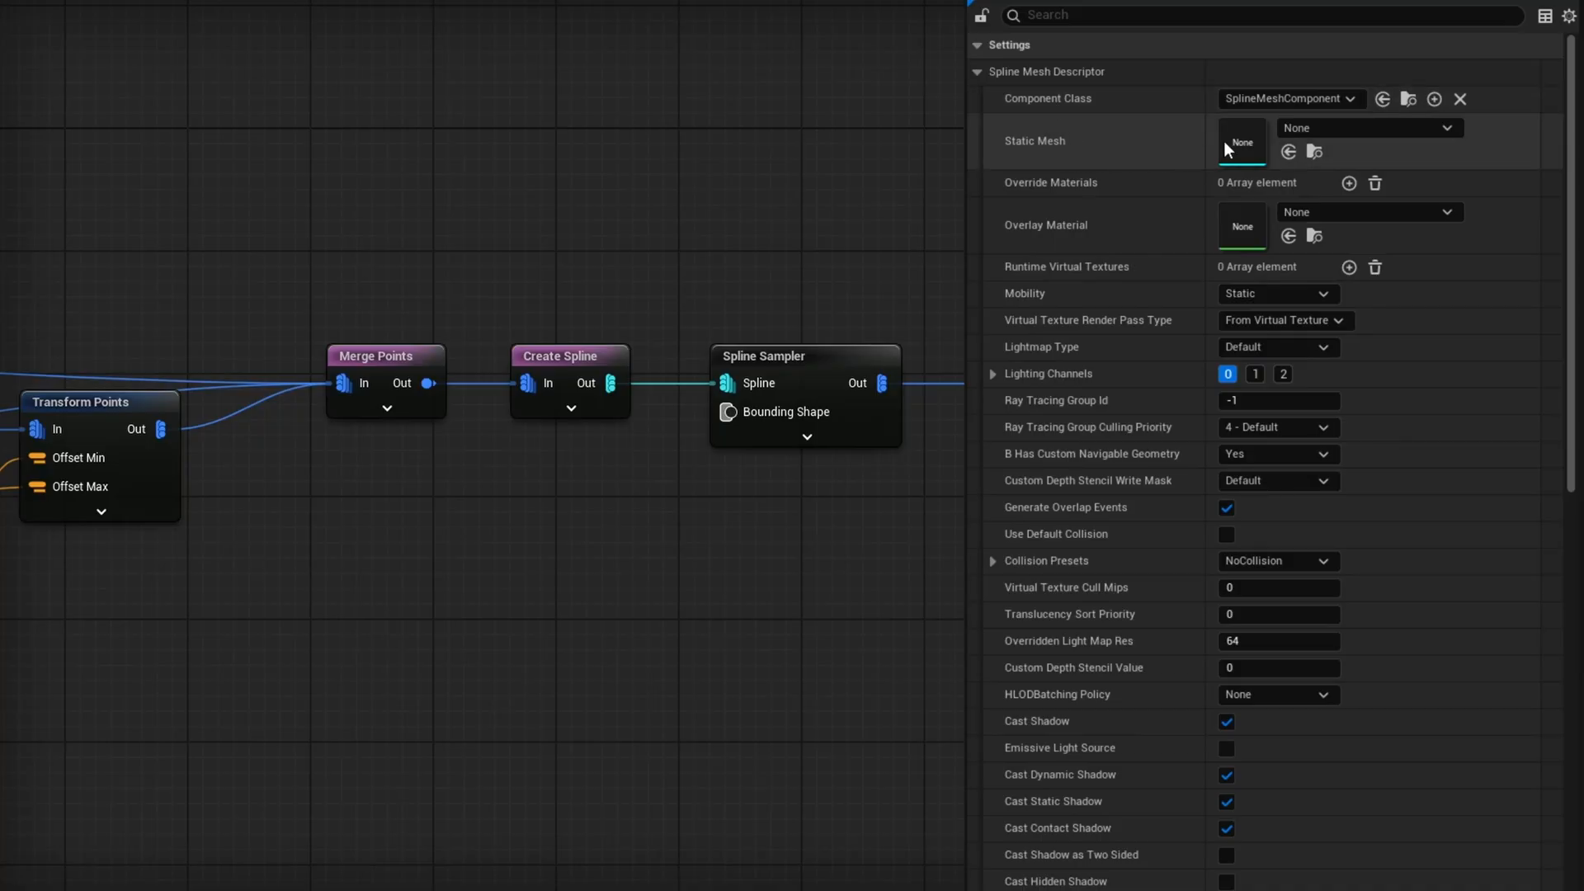
click(1374, 127)
text(cyli)
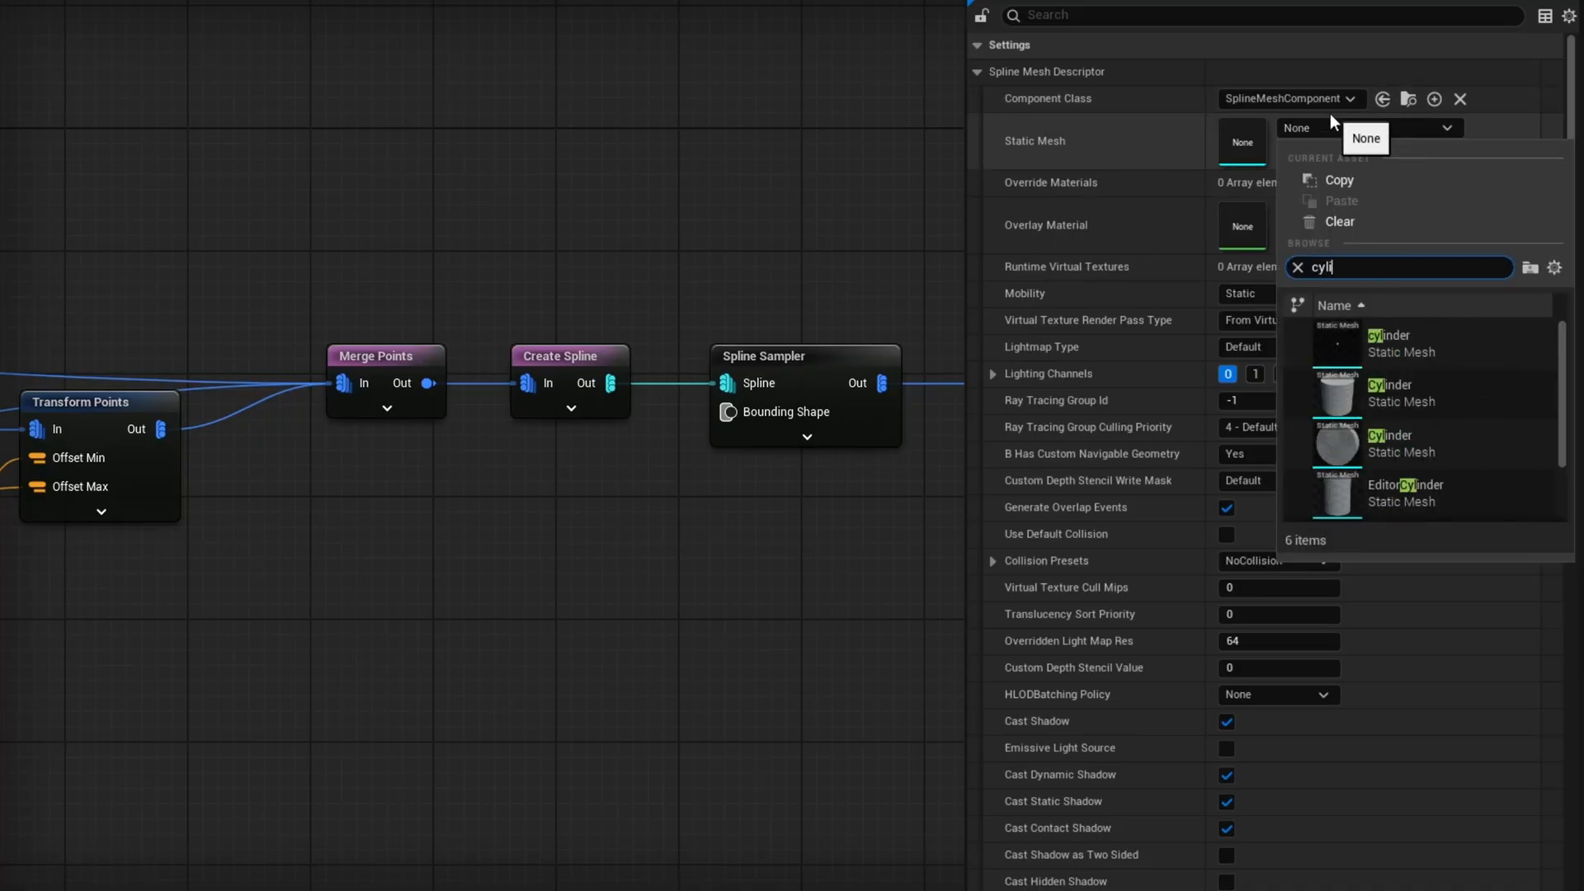
click(1424, 491)
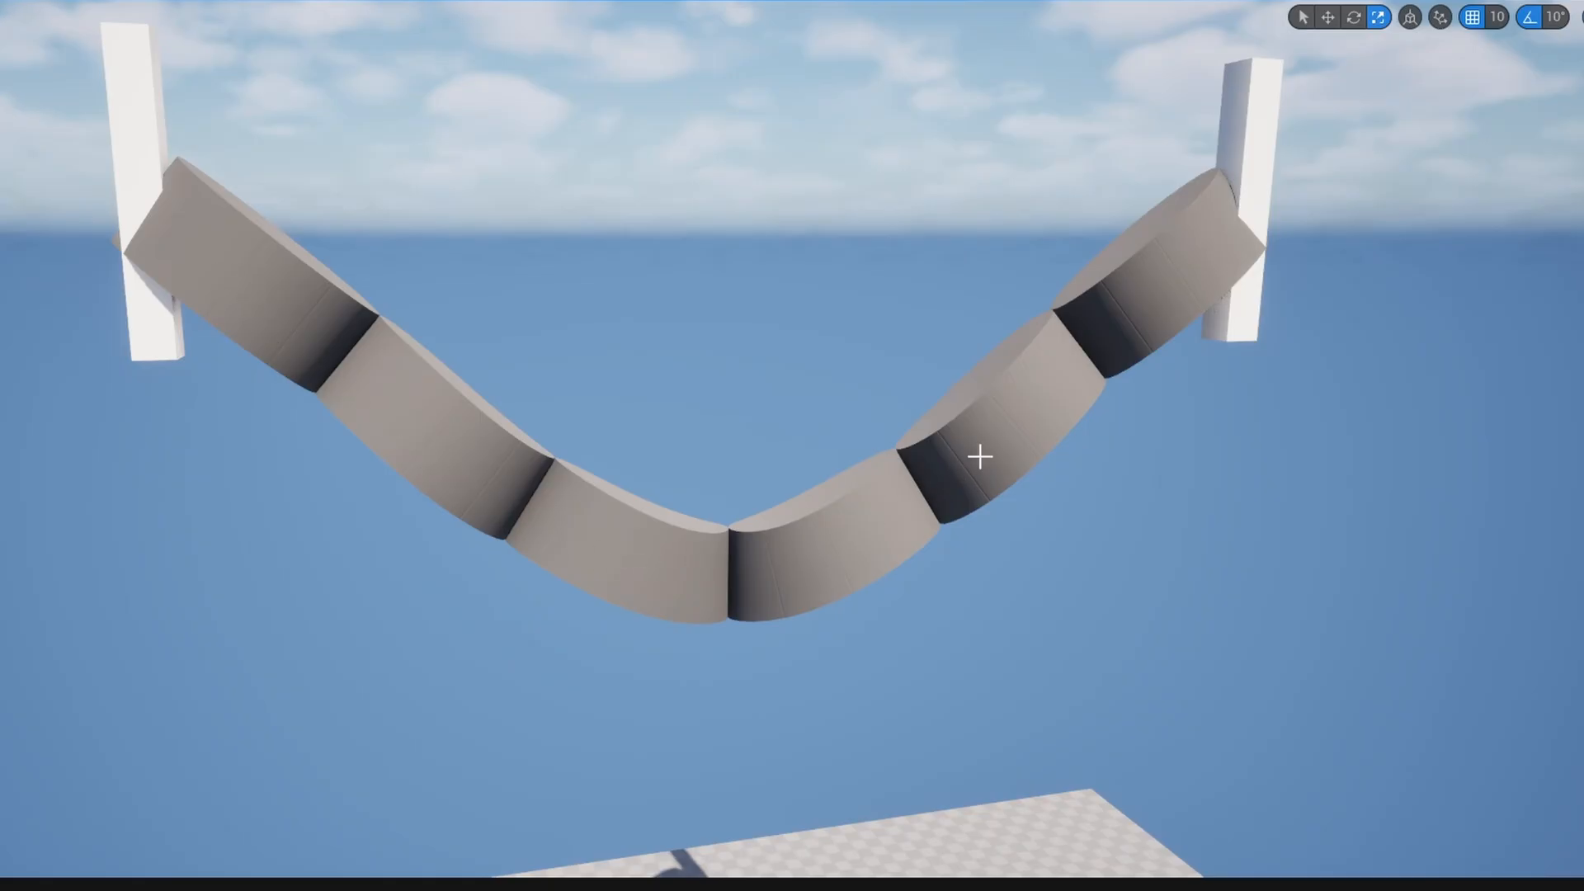
right_drag(1163, 347, 1202, 363)
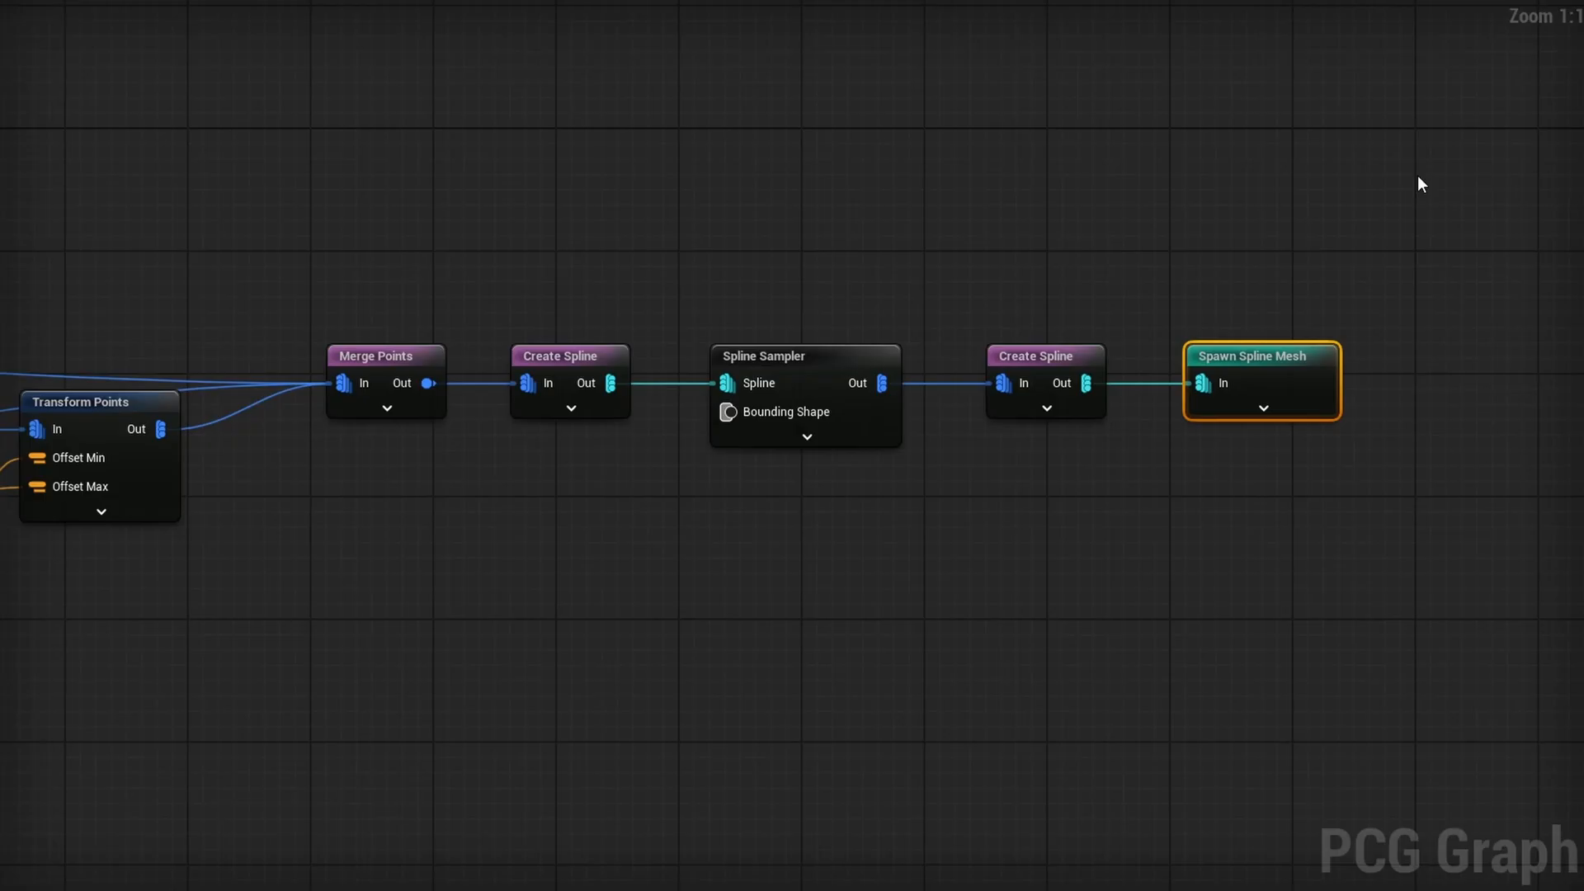
Set the Forward Axis in the Spawn Spline Mesh node's spline mesh parameters to Z and inspect the rope between the cubes
click(988, 72)
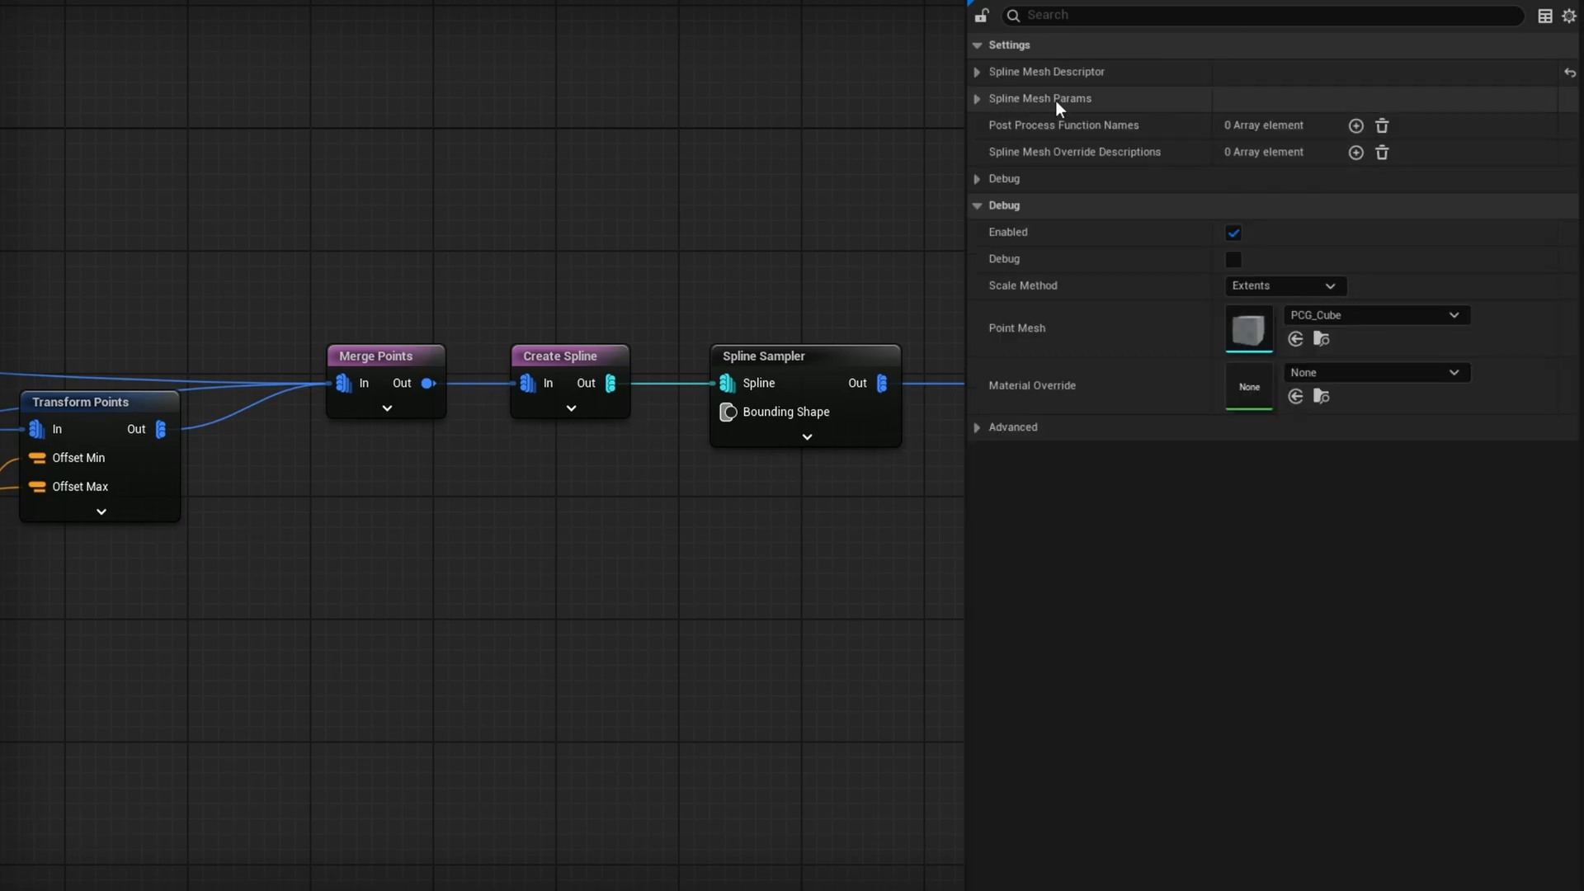
click(982, 99)
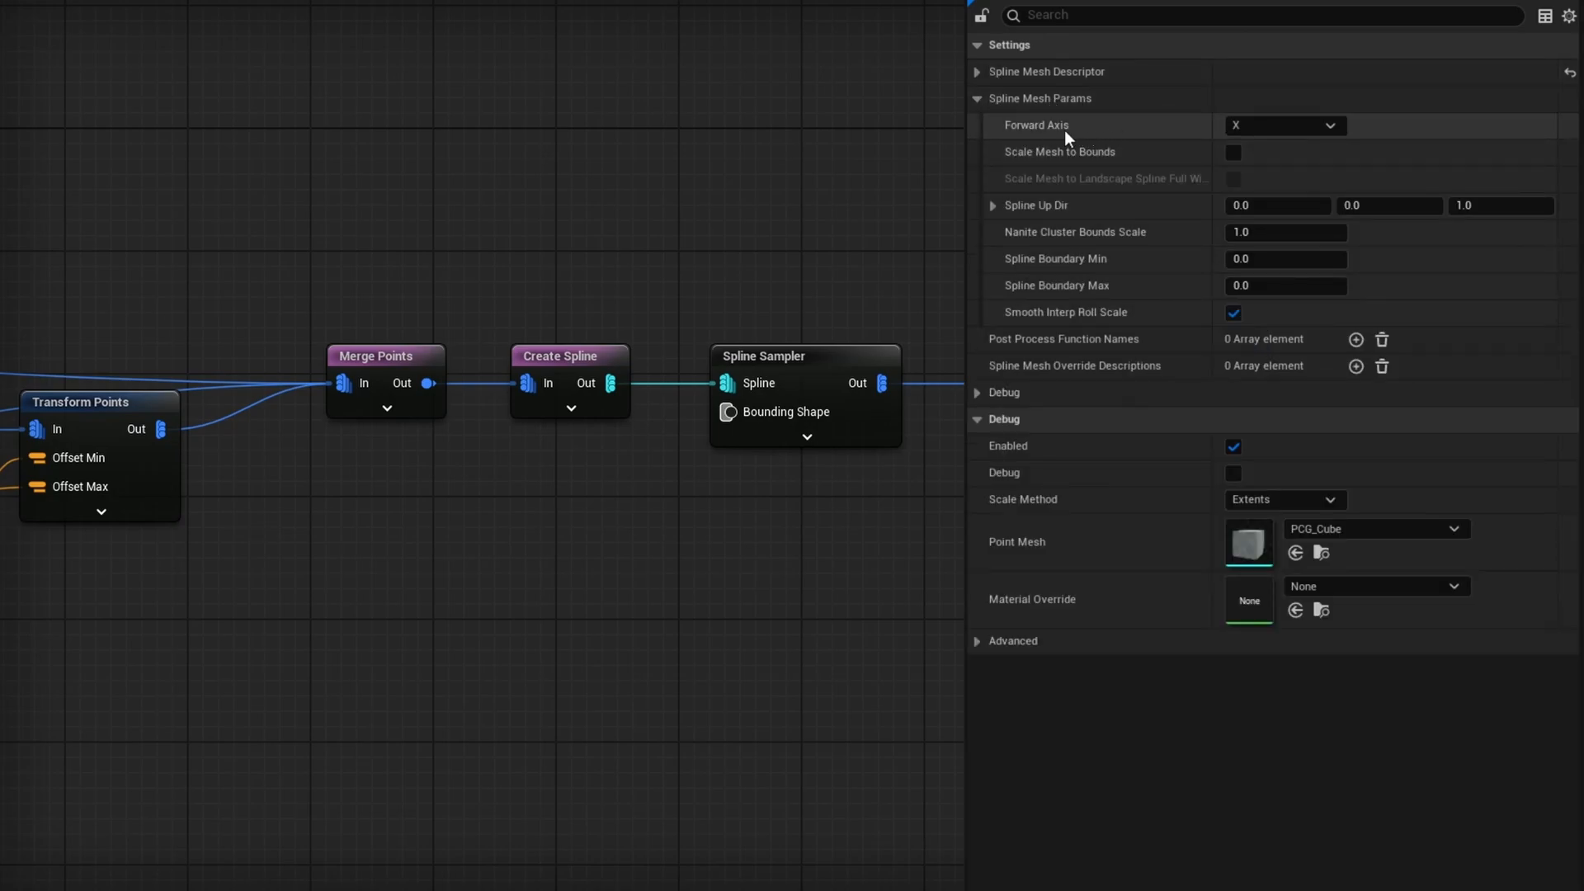
click(1290, 121)
click(1270, 178)
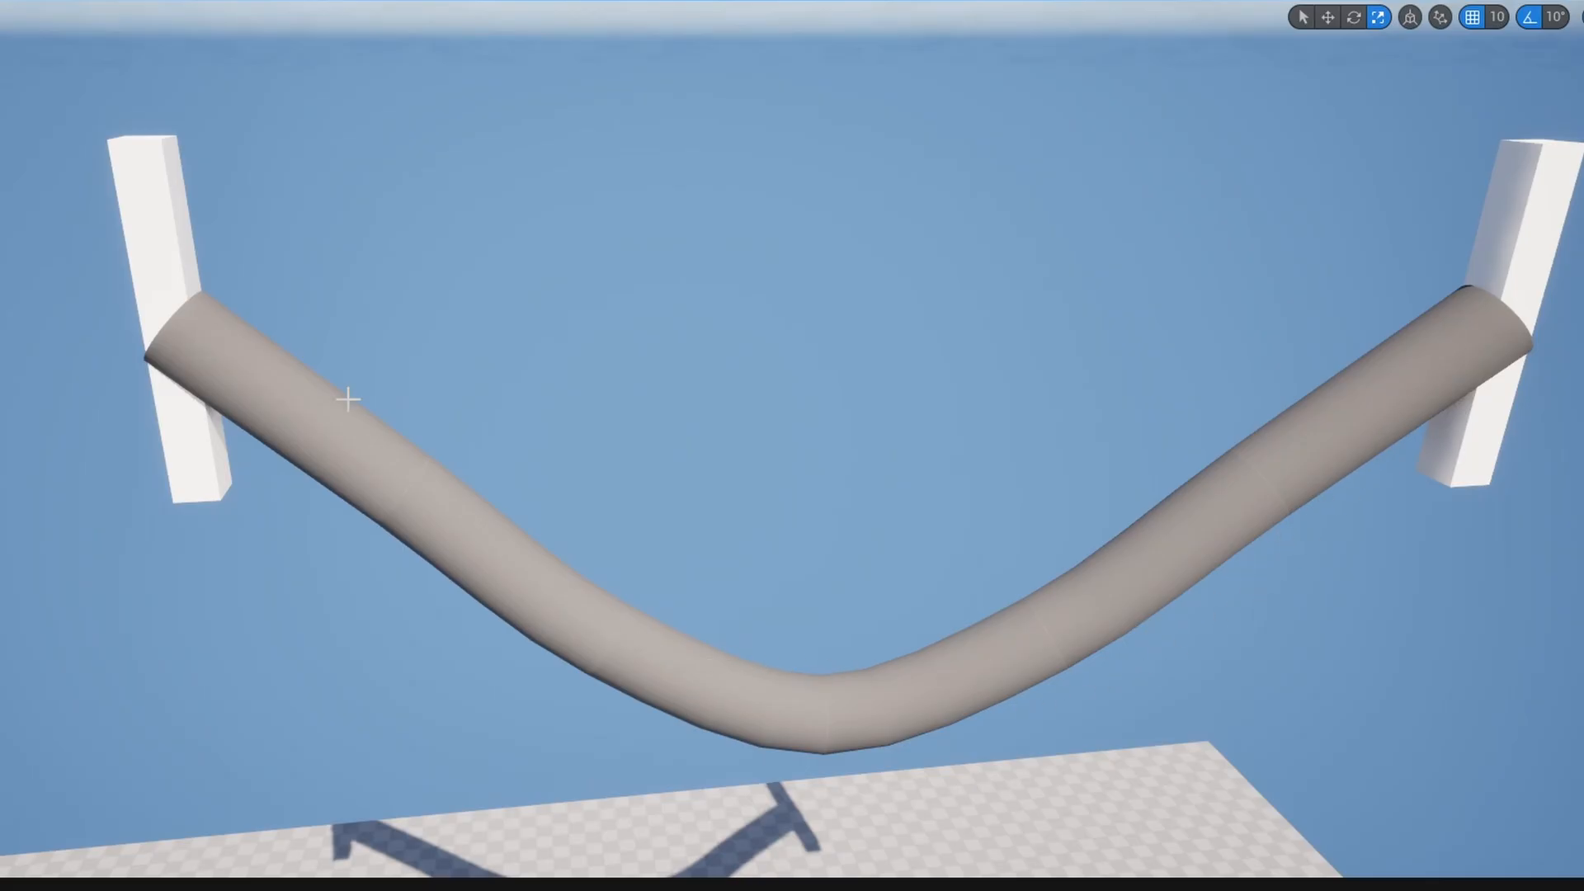
right_drag(1205, 527, 1182, 402)
key(s)
key(q)
key(w)
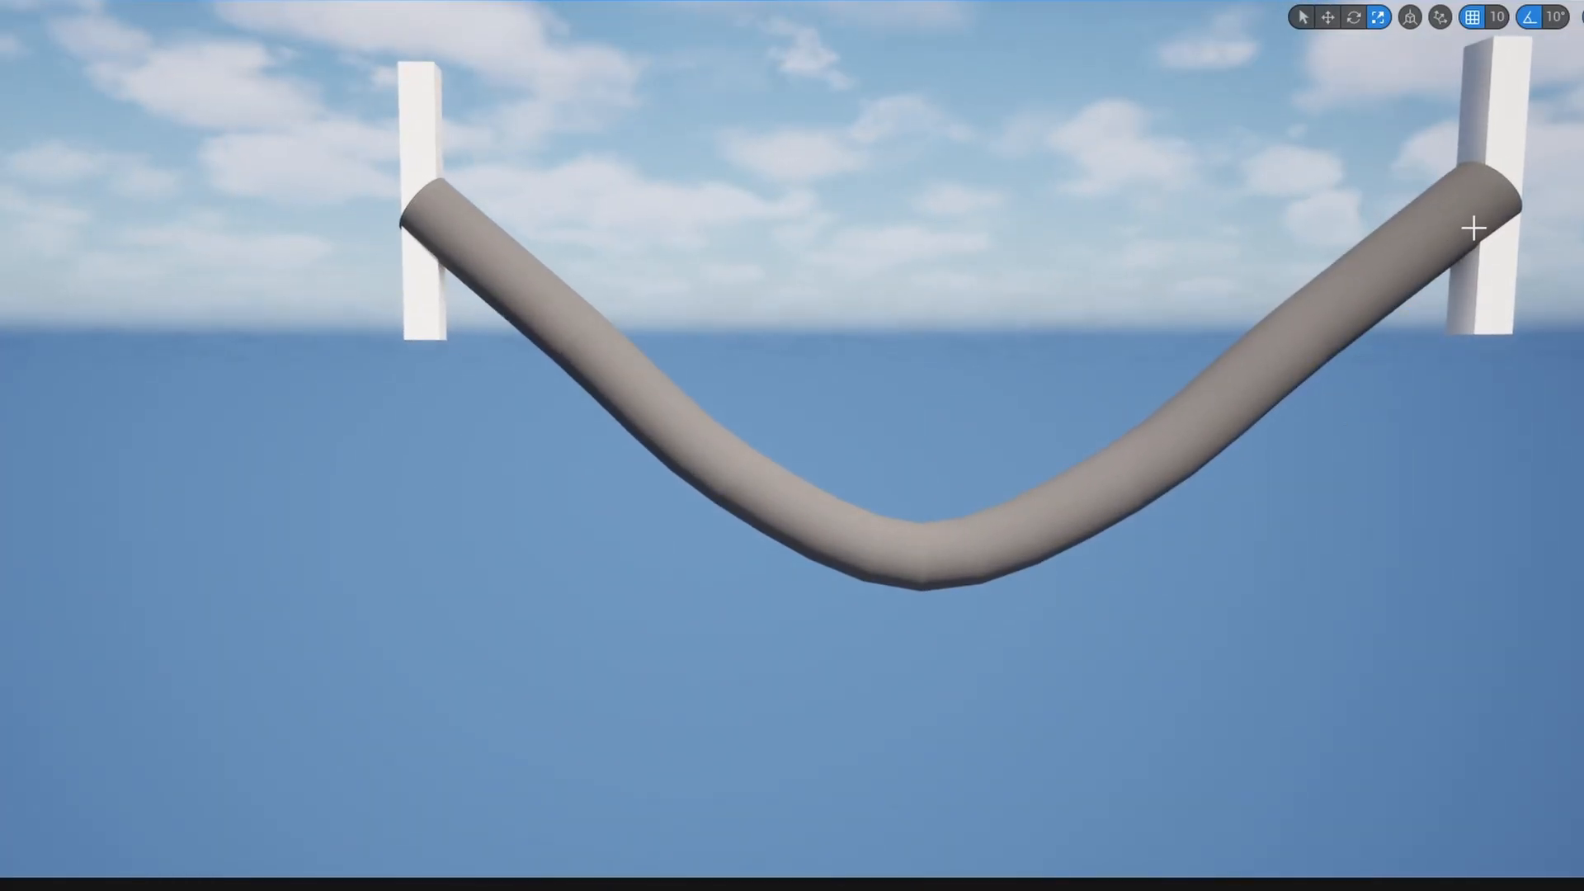
scroll(1480, 214, down, 4)
scroll(1099, 525, up, 1)
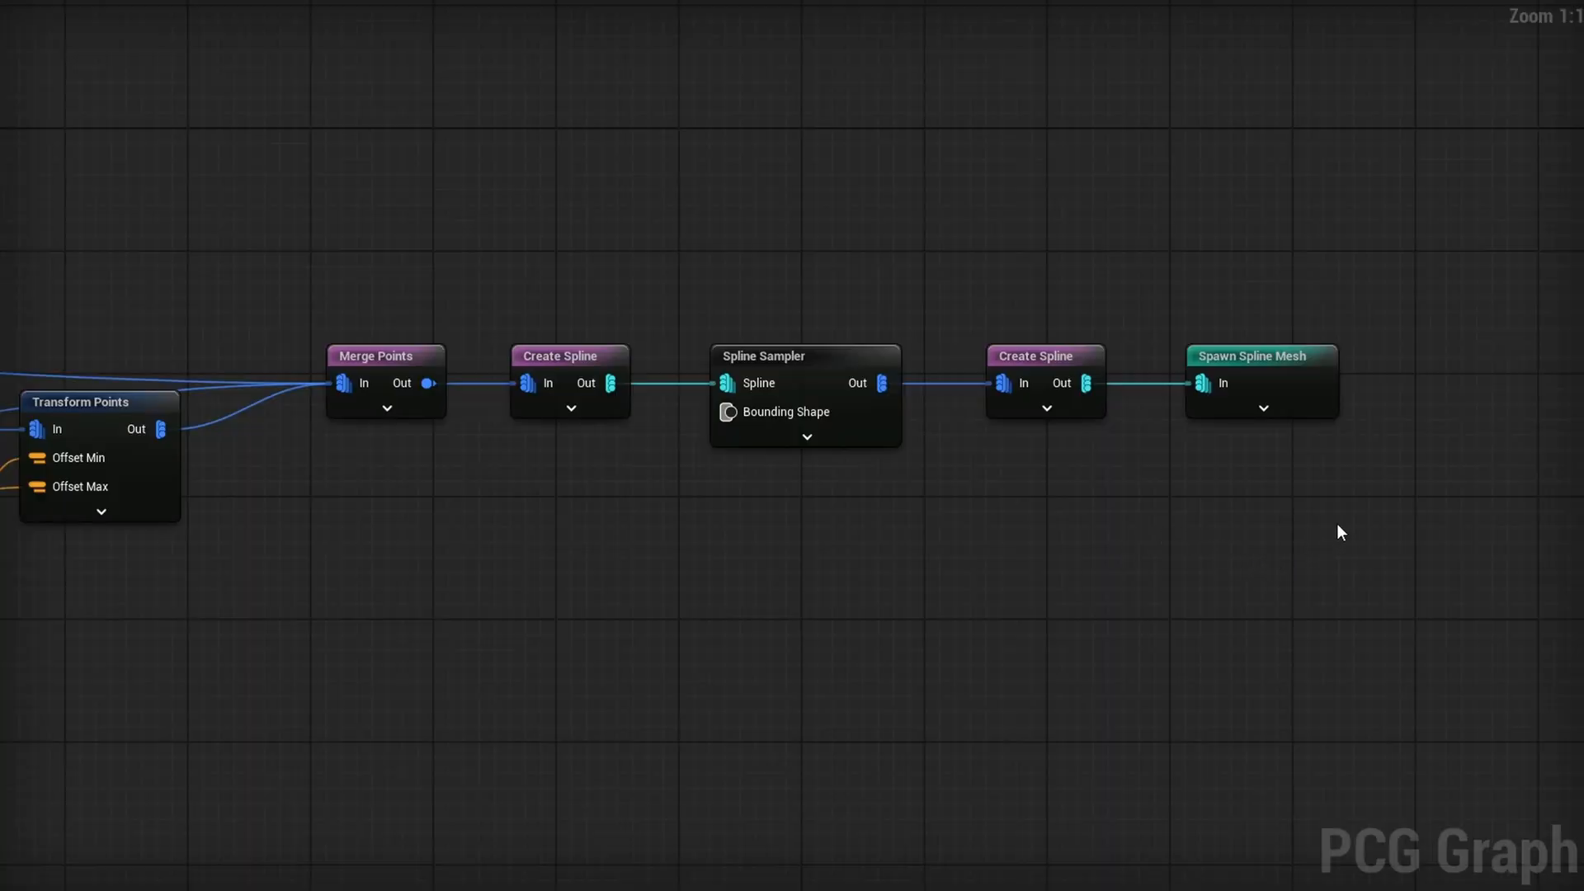
Insert a Transform Points node between the Spline Sampler and the second Create Spline node, spacing the downstream nodes to make room
right_drag(1363, 532, 1244, 510)
drag(1245, 510, 1234, 320)
drag(679, 332, 922, 325)
text(transfoimr)
key(Return)
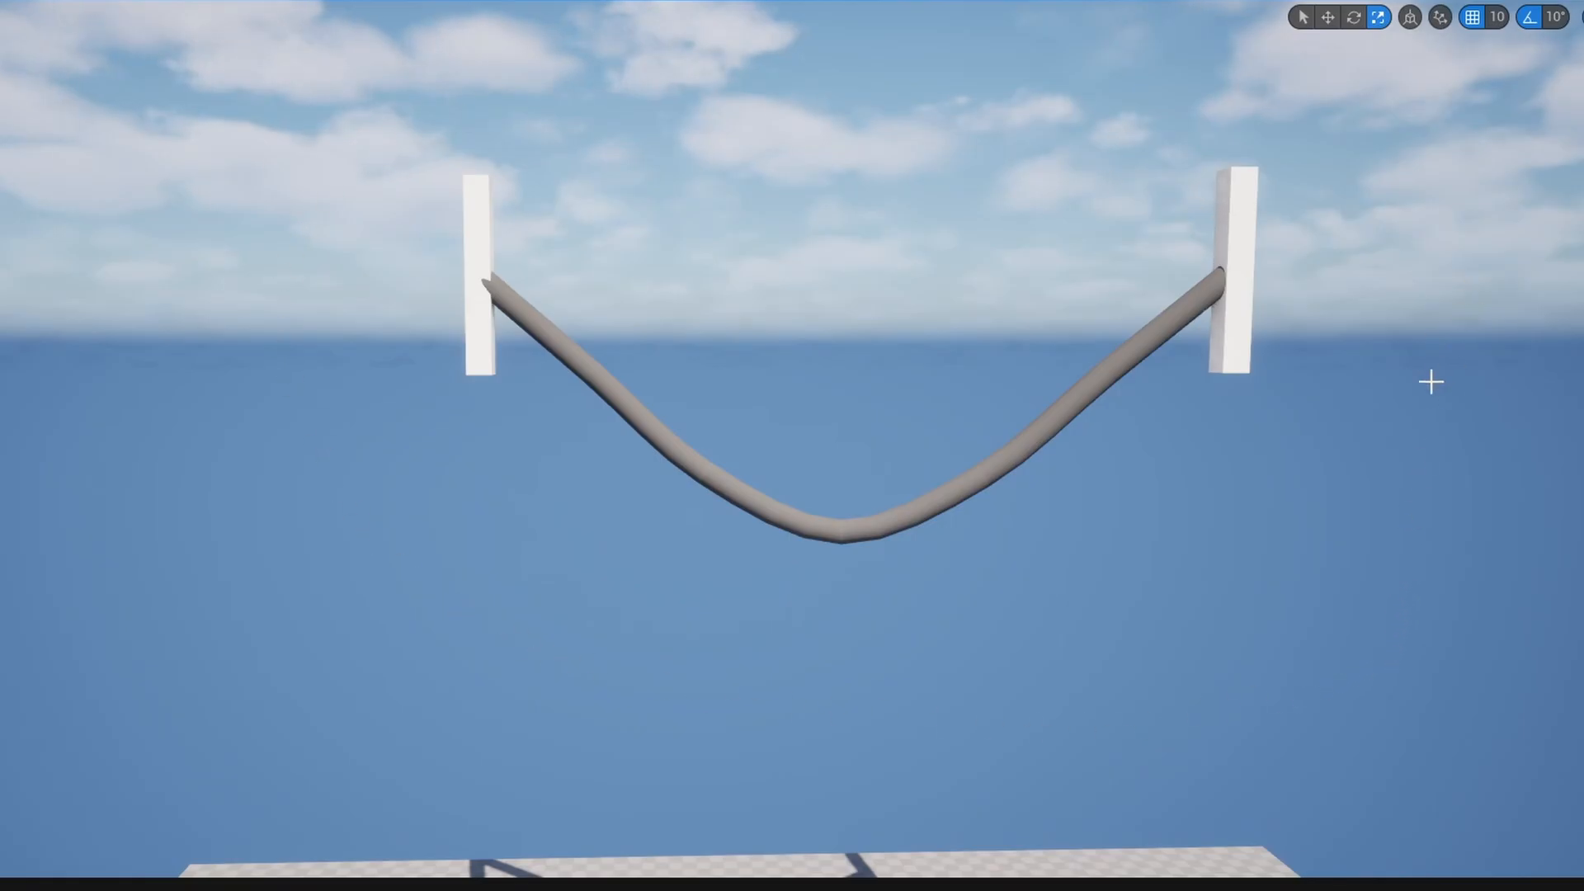
Move the two cubes outward along the Y axis to opposite ends of the PCG volume so the rope spans its width
right_drag(1236, 540, 1284, 572)
right_drag(1060, 463, 1159, 262)
key(g)
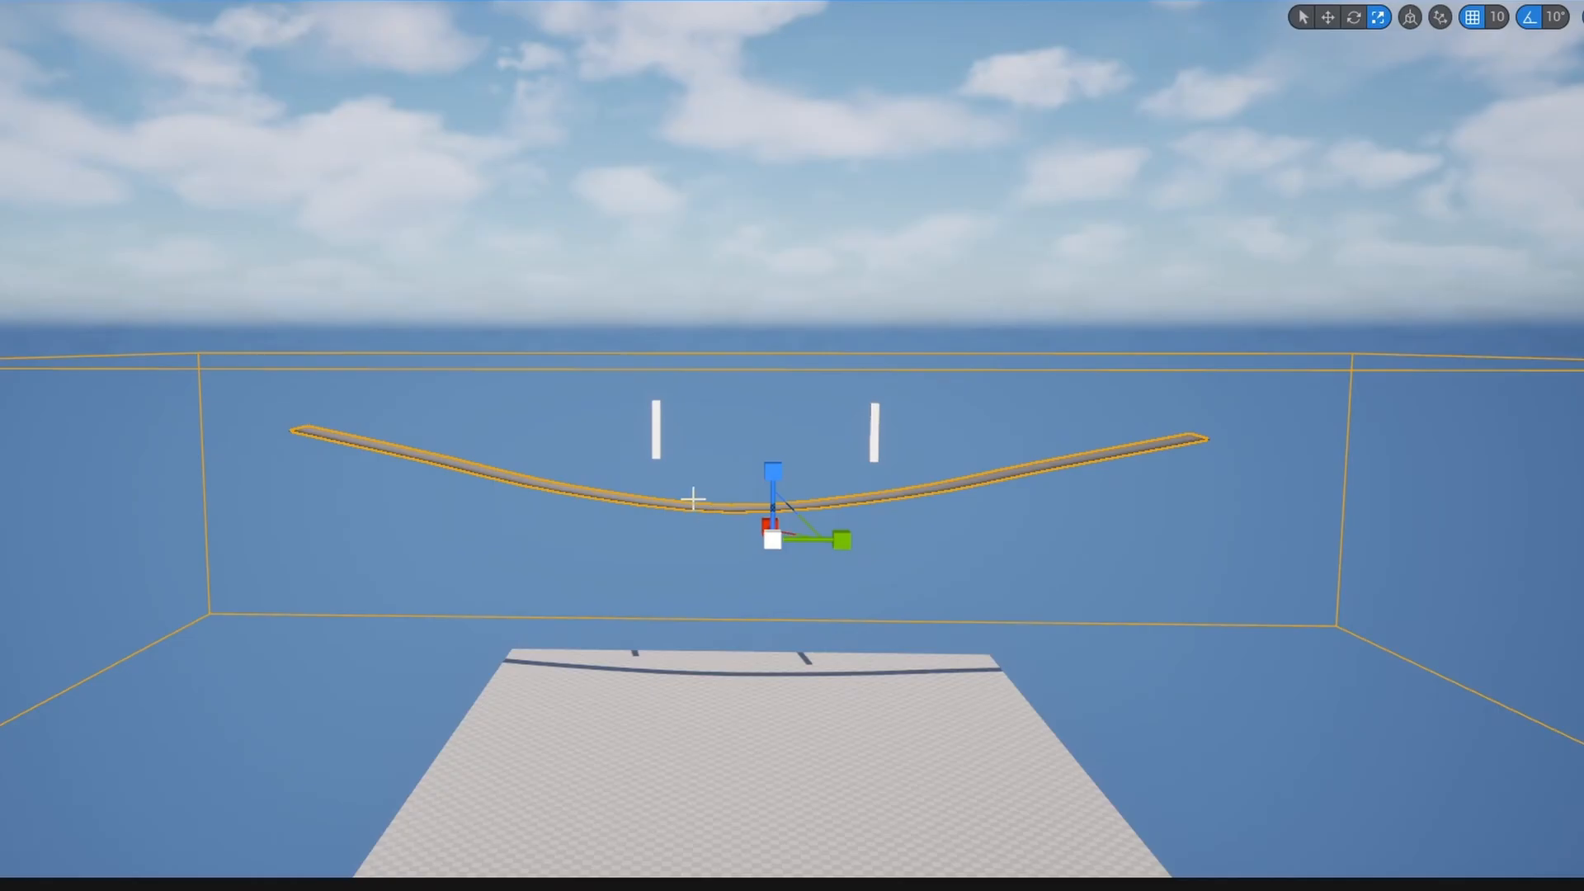
click(657, 444)
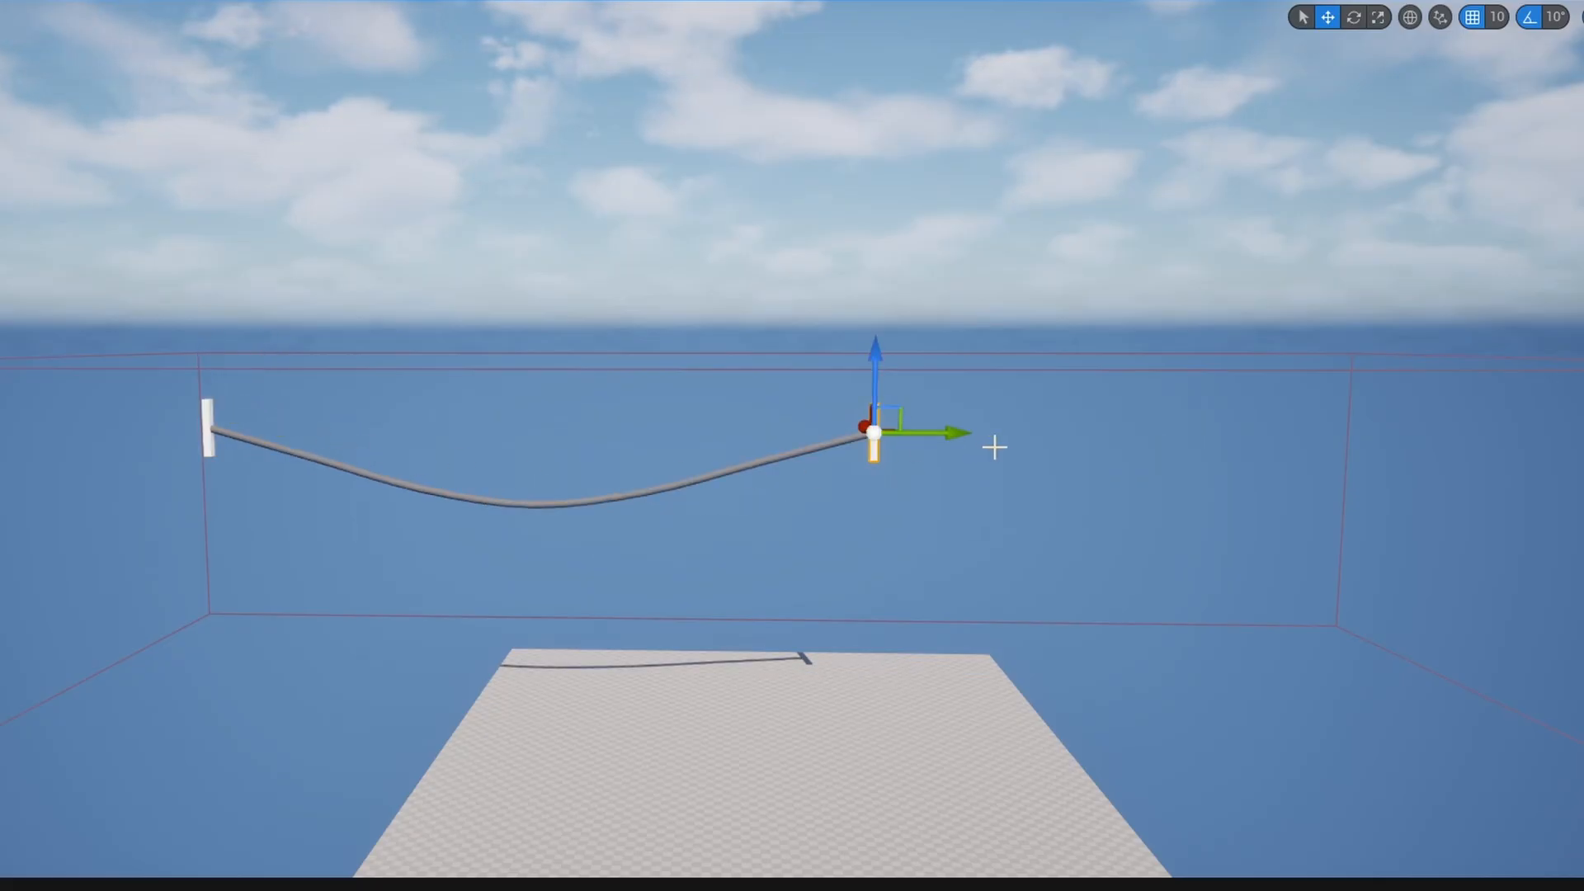
drag(968, 435, 1326, 435)
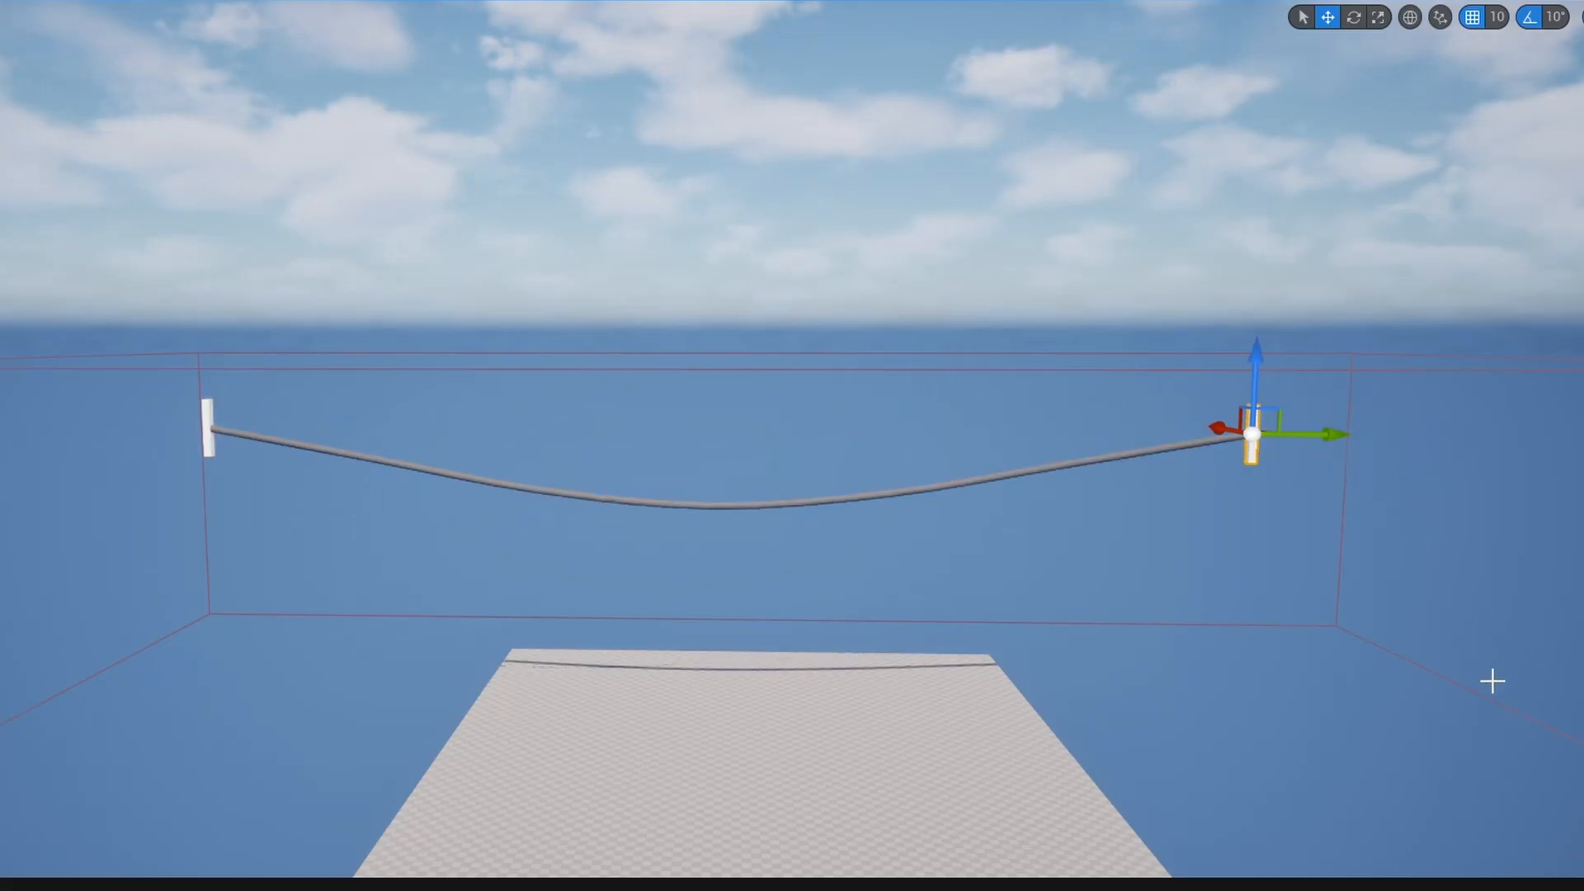
right_drag(1149, 687, 1104, 687)
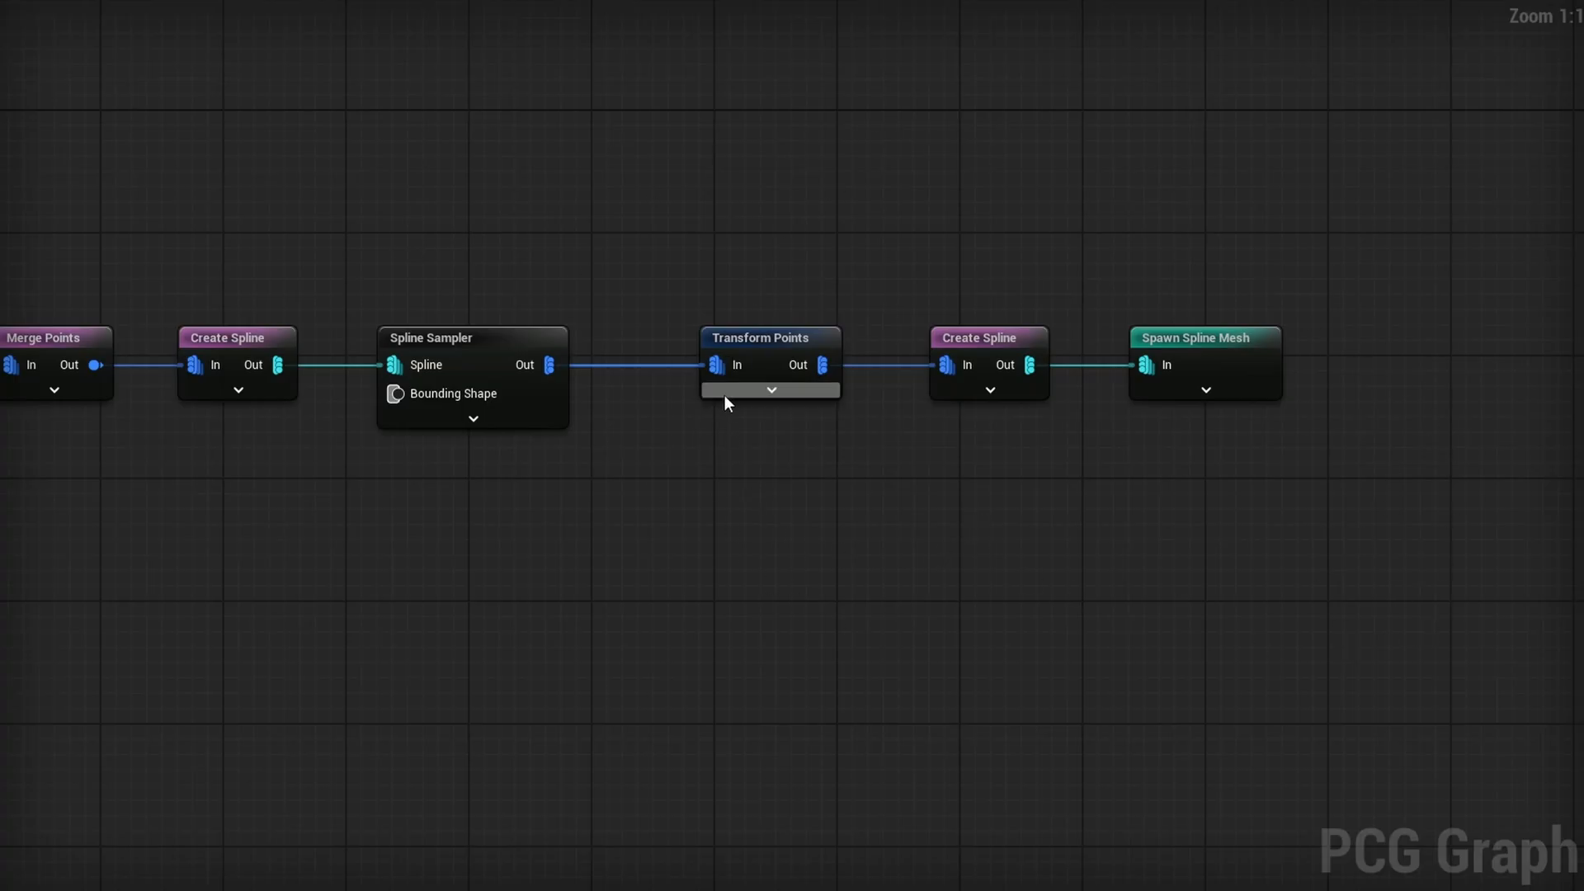
Add another Transform Points node fed by the existing Transform Points output and place it below the main chain
drag(822, 365, 902, 587)
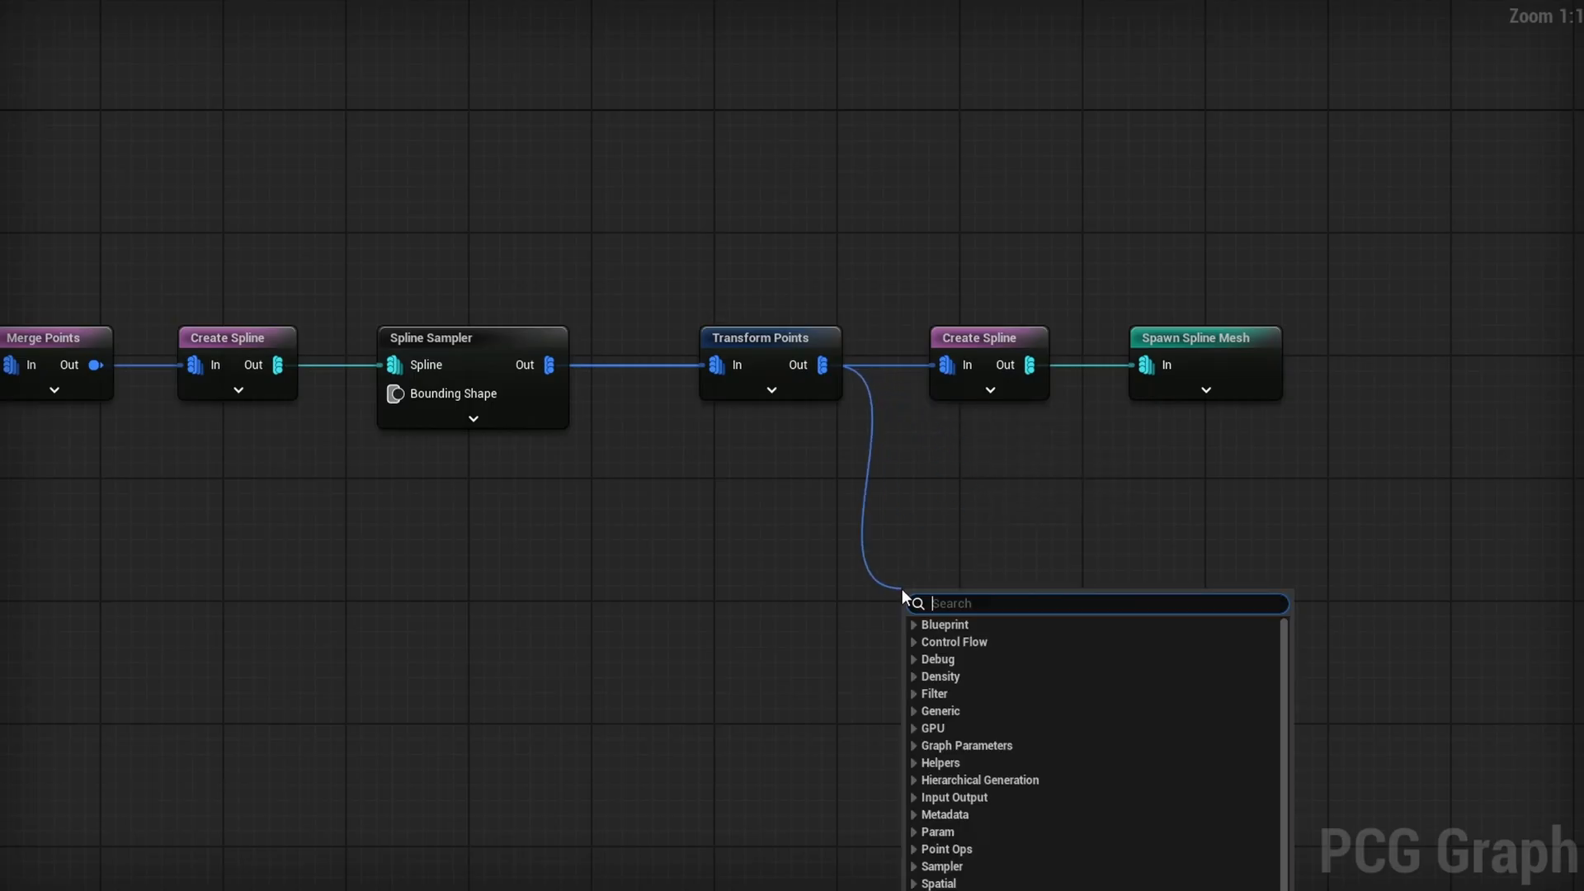
text(transform po)
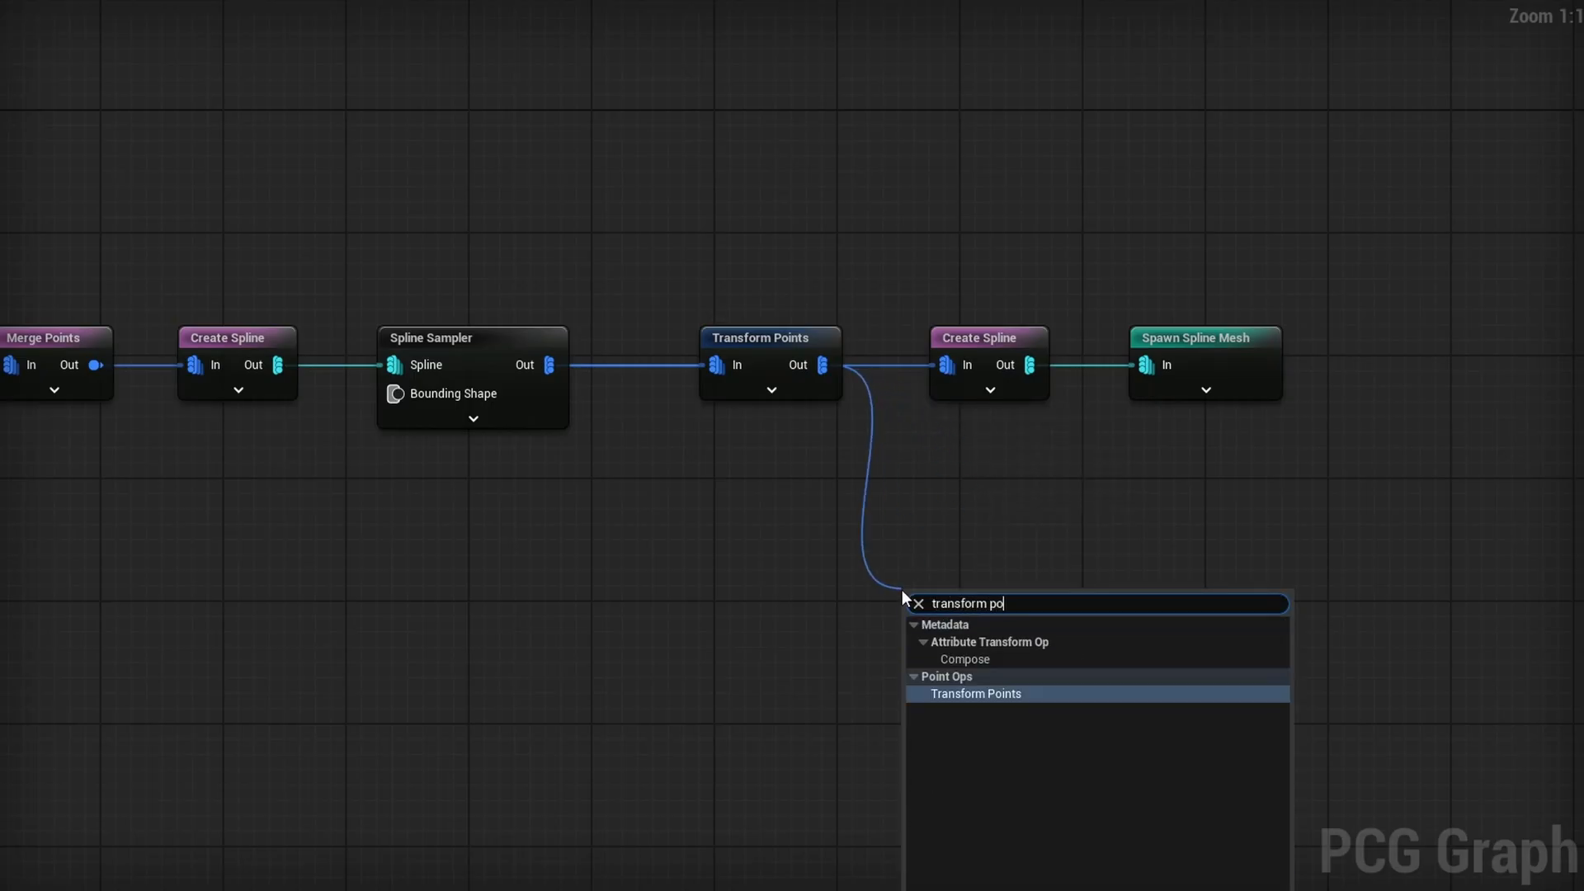
key(Return)
drag(950, 596, 951, 523)
click(989, 580)
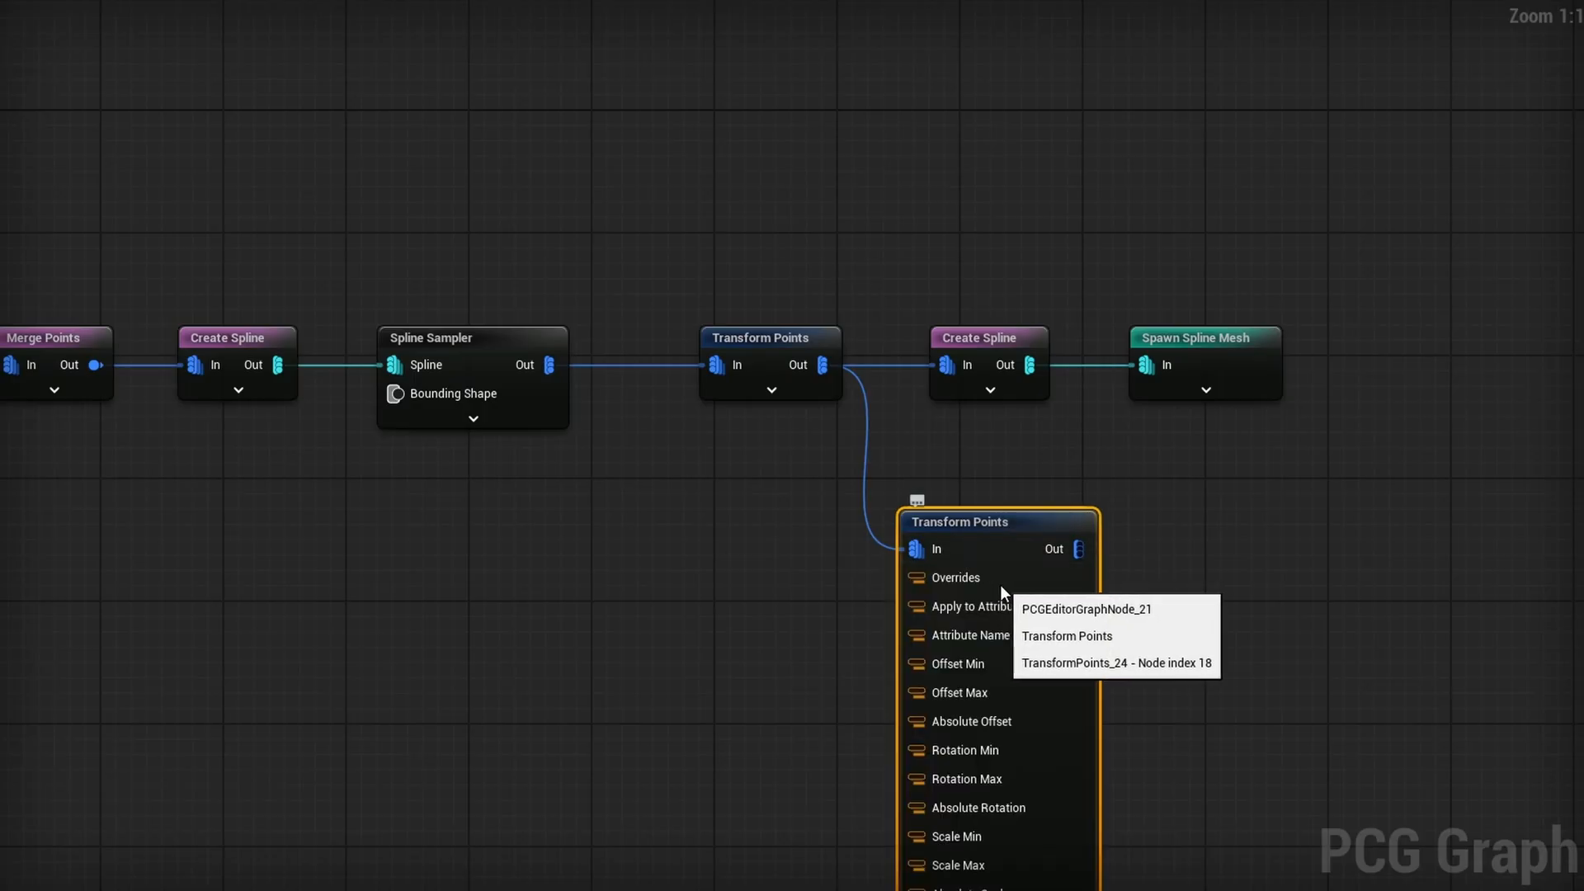
drag(1070, 596, 1071, 568)
Add a Make Vector Attribute node with output type Vector, feeding the lower Transform Points node's Offset Min and Offset Max
right_drag(1071, 567, 1100, 282)
drag(1000, 358, 720, 414)
text(make vec)
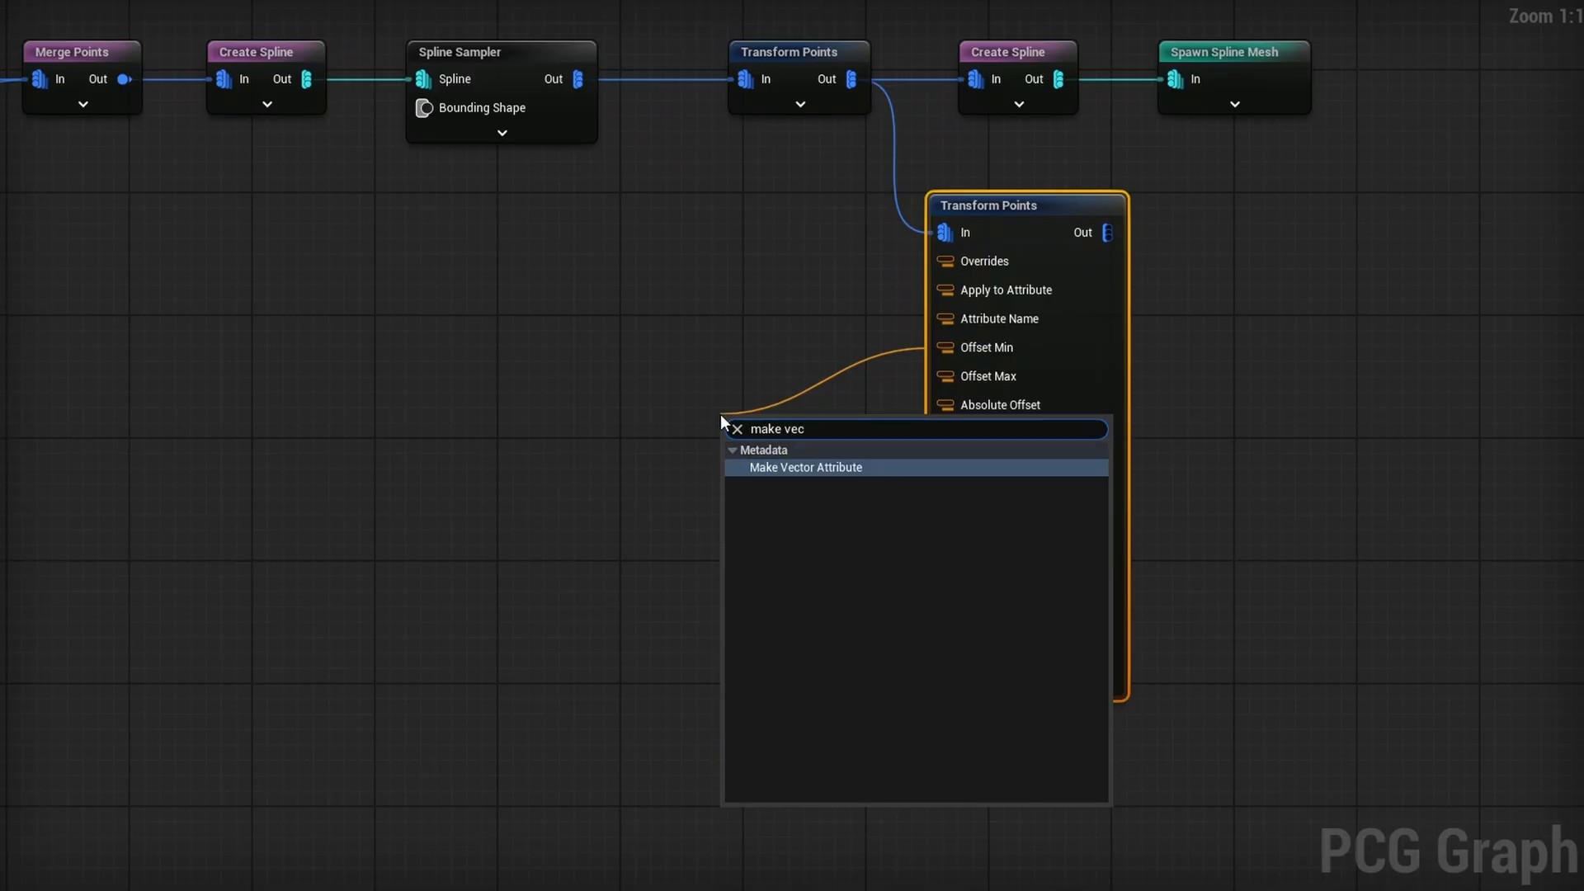
key(Return)
drag(794, 423, 786, 337)
drag(862, 370, 978, 381)
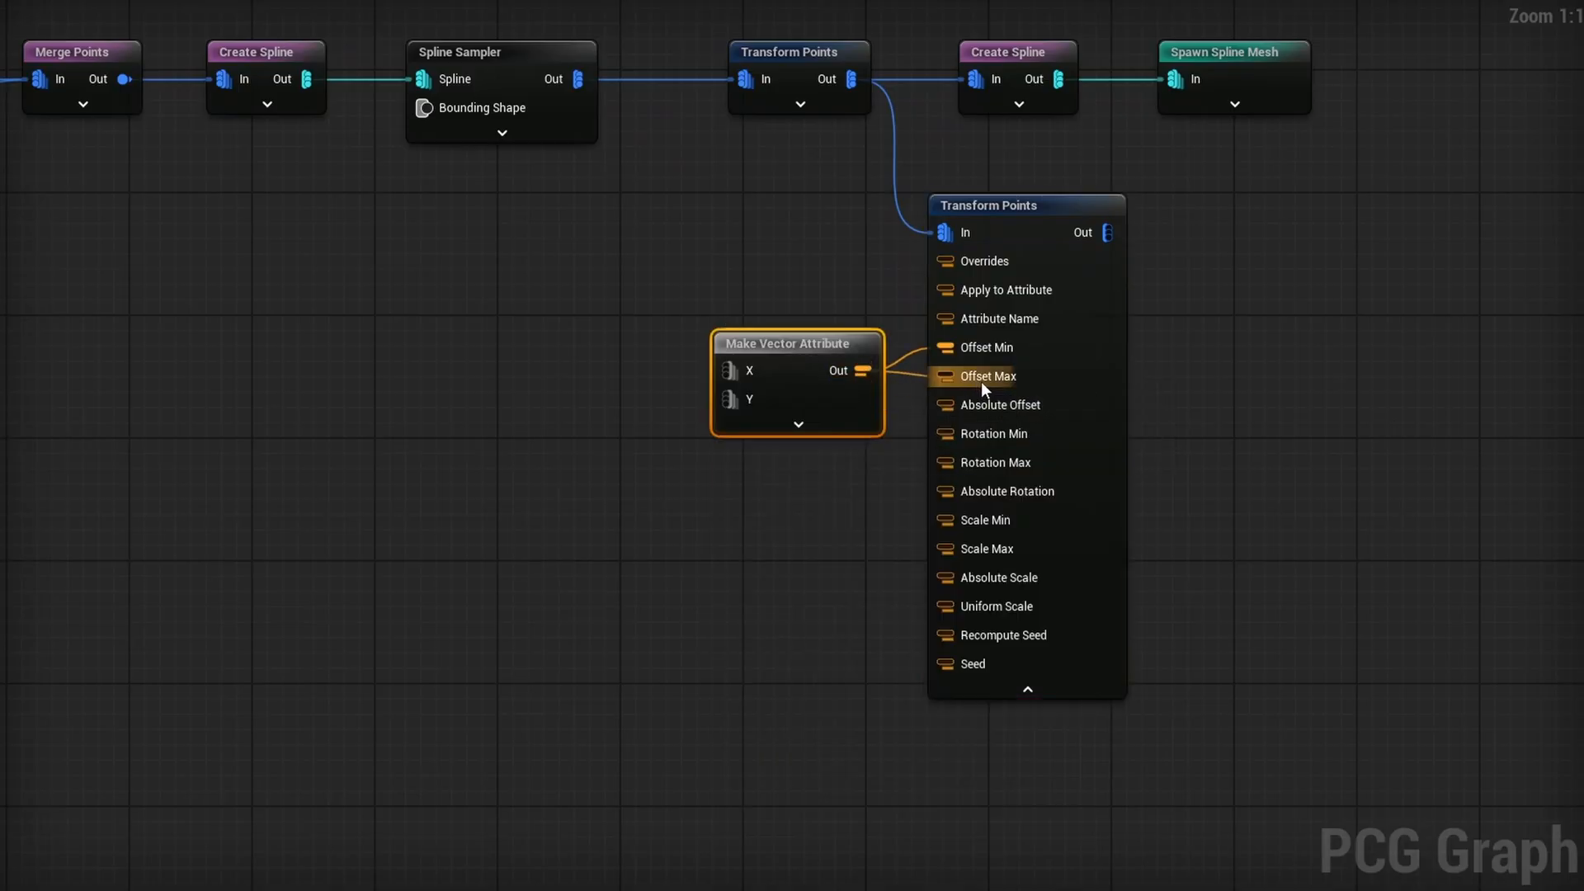
click(1283, 205)
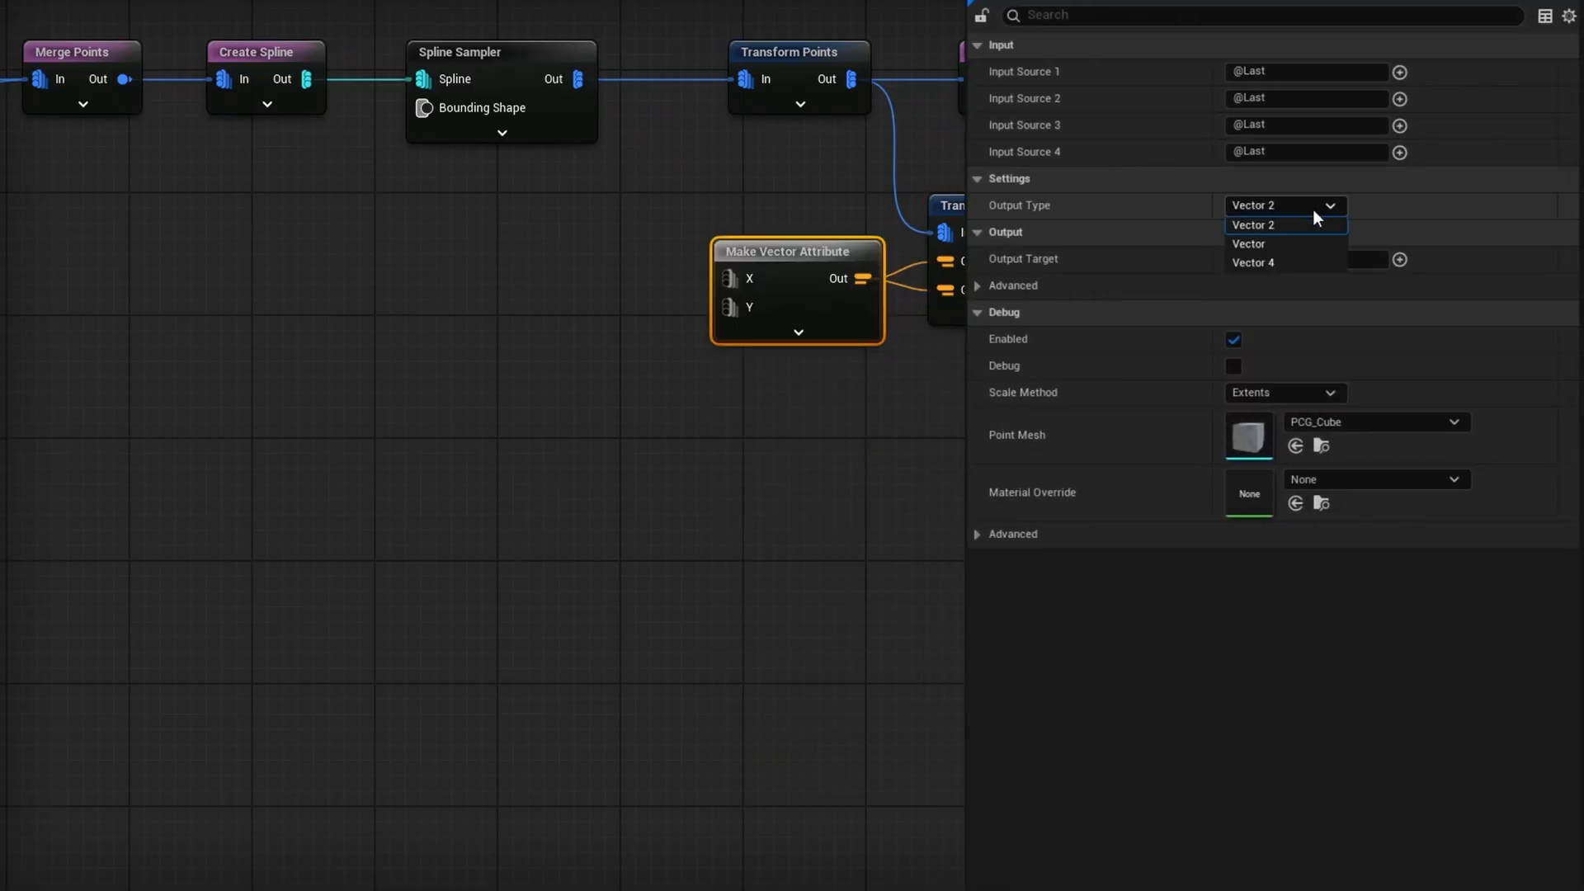
click(1292, 245)
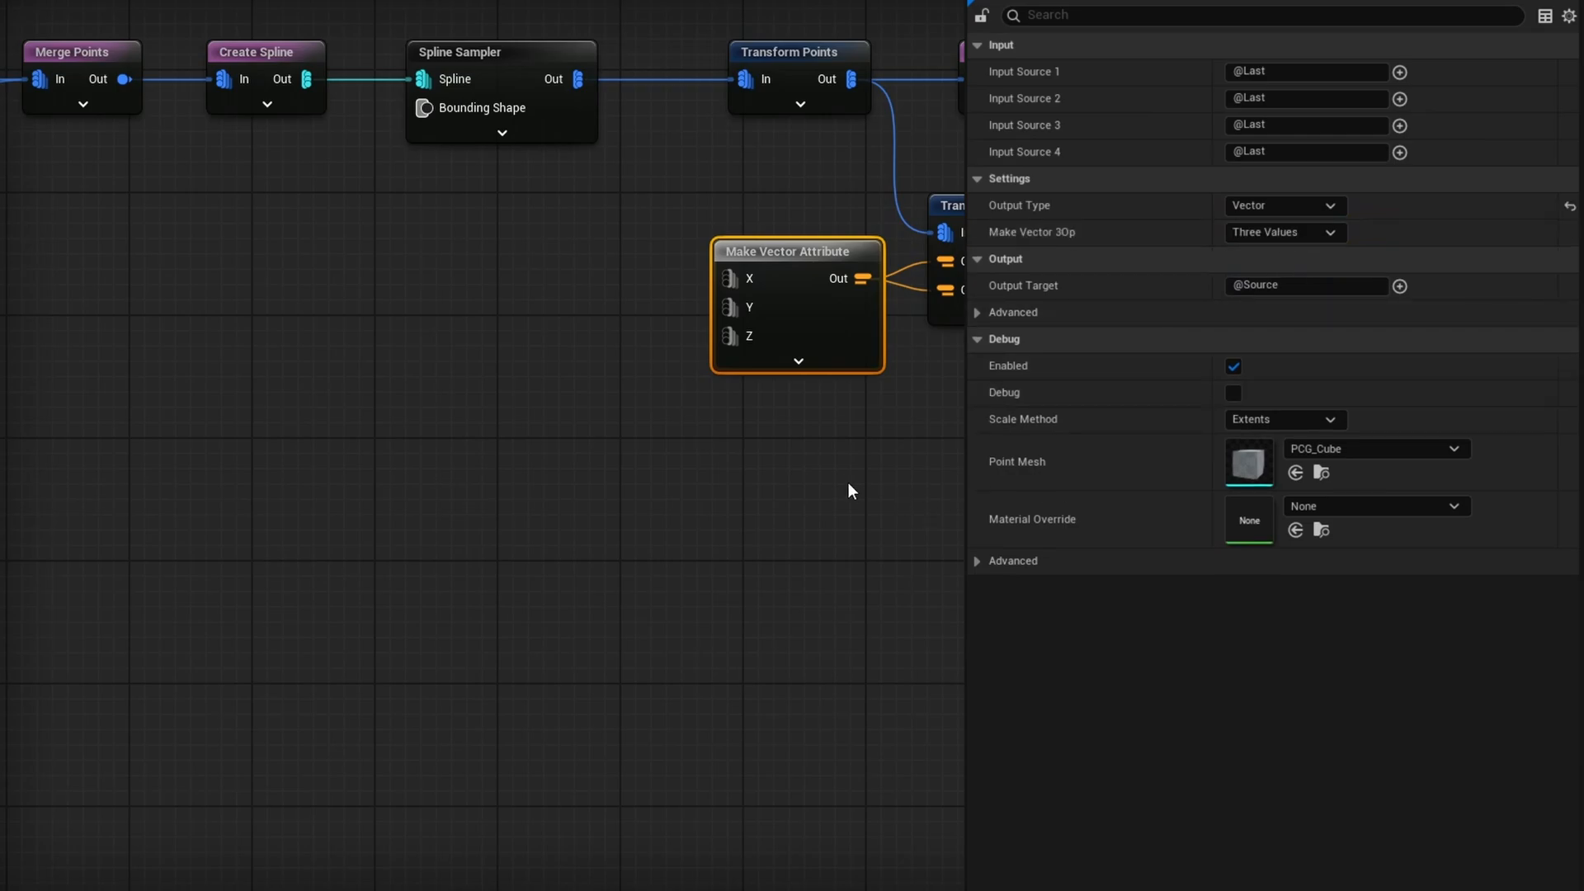
Add a new graph parameter named BridgeWidth
key(Escape)
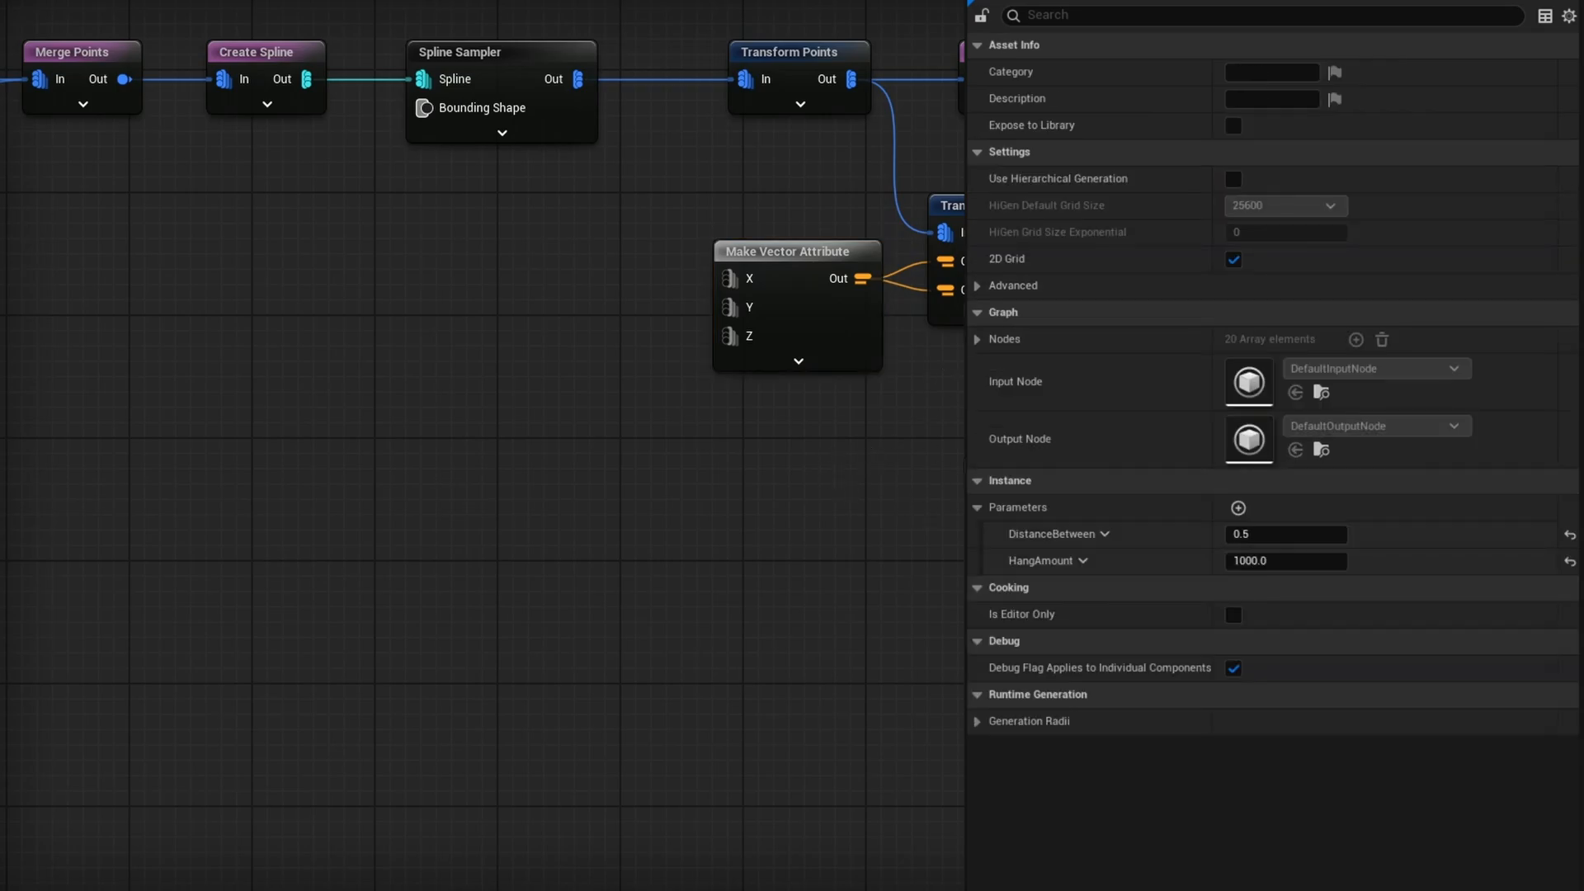
click(1239, 508)
click(1108, 587)
click(1102, 656)
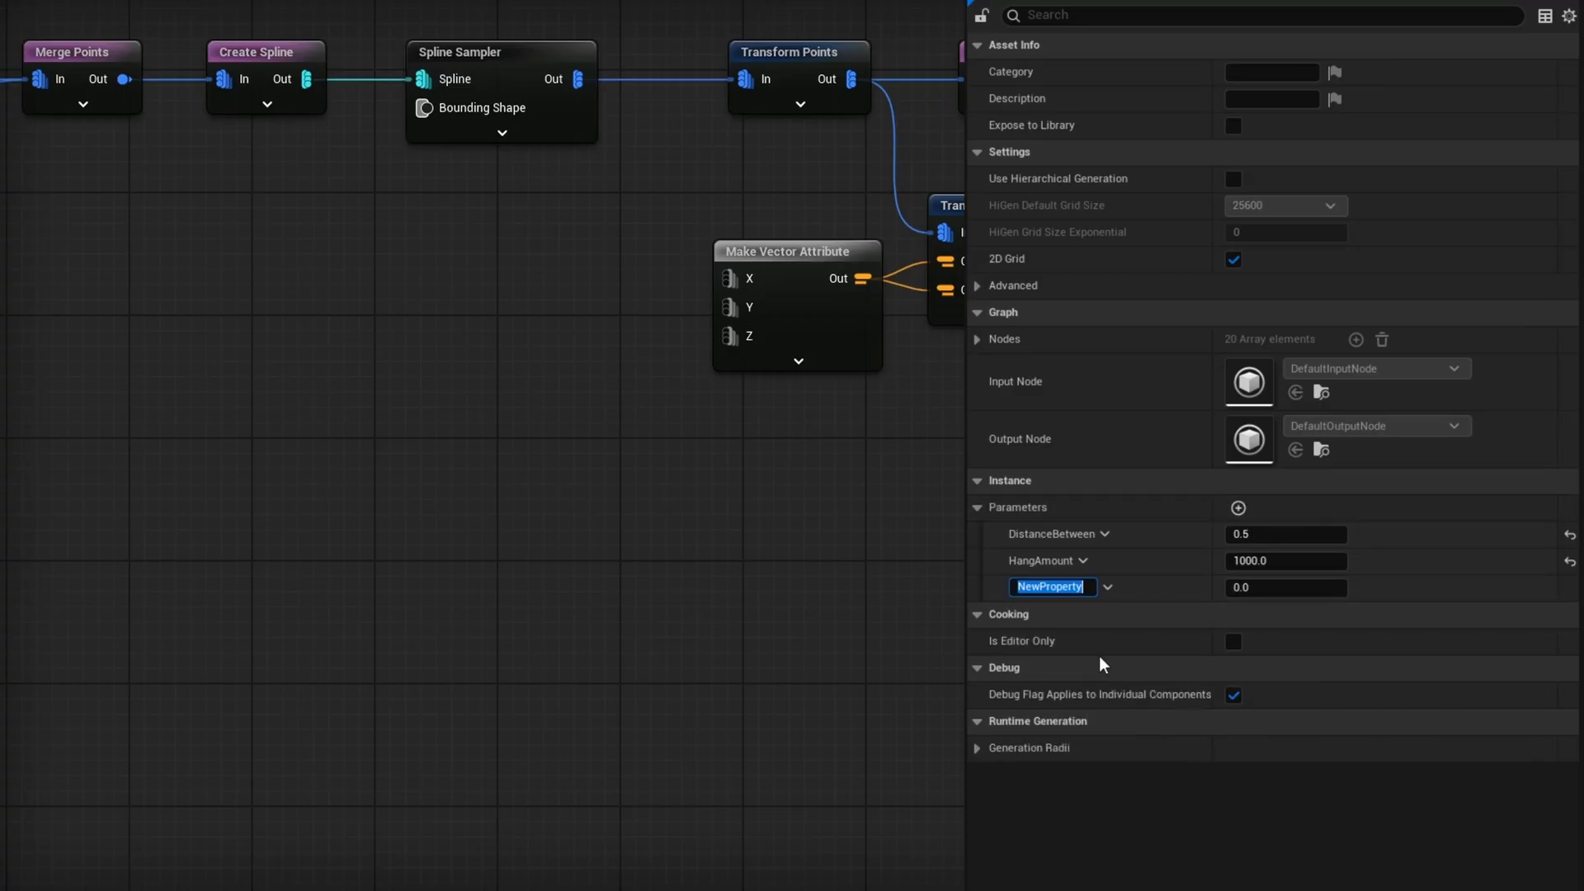
text(BridgeWidth)
key(Return)
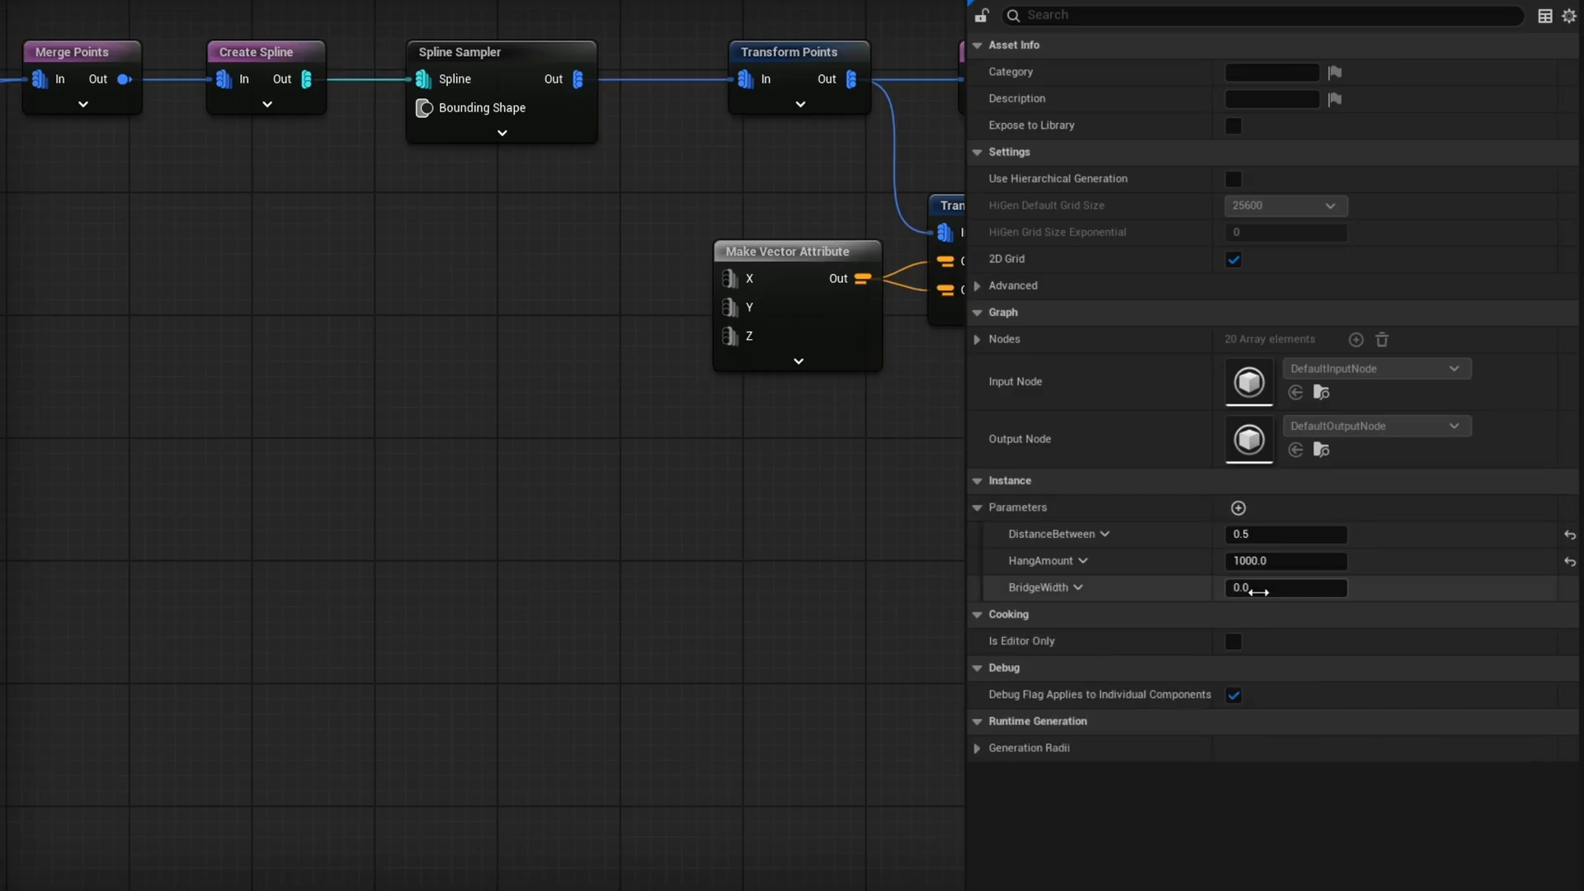
Add a Get BridgeWidth node and connect it to the Y input of Make Vector Attribute
right_click(475, 317)
text(getbrid)
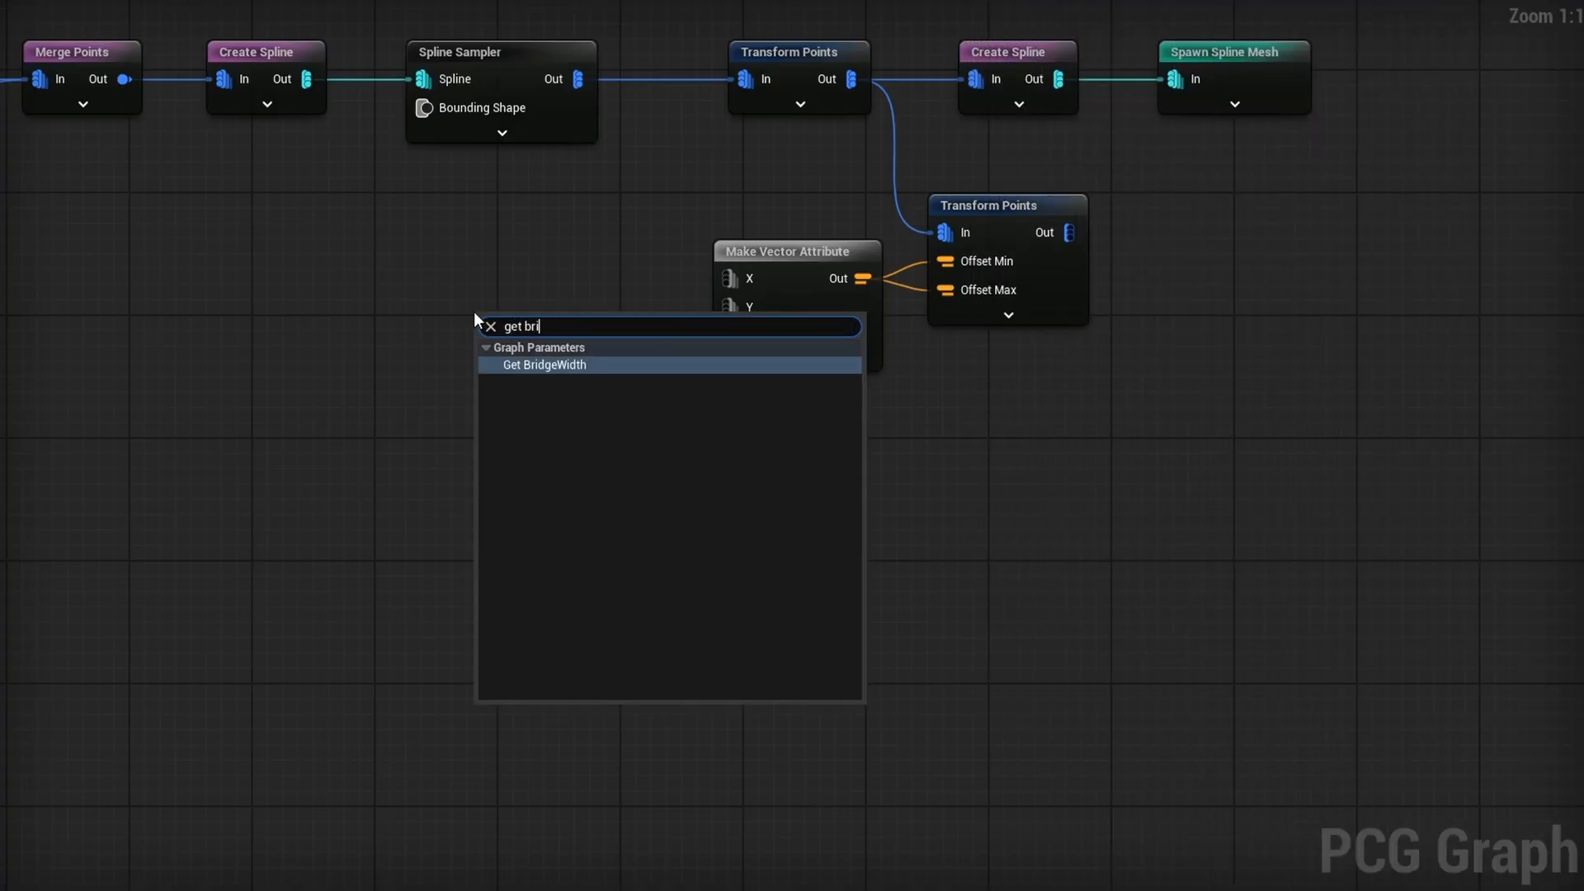
key(Return)
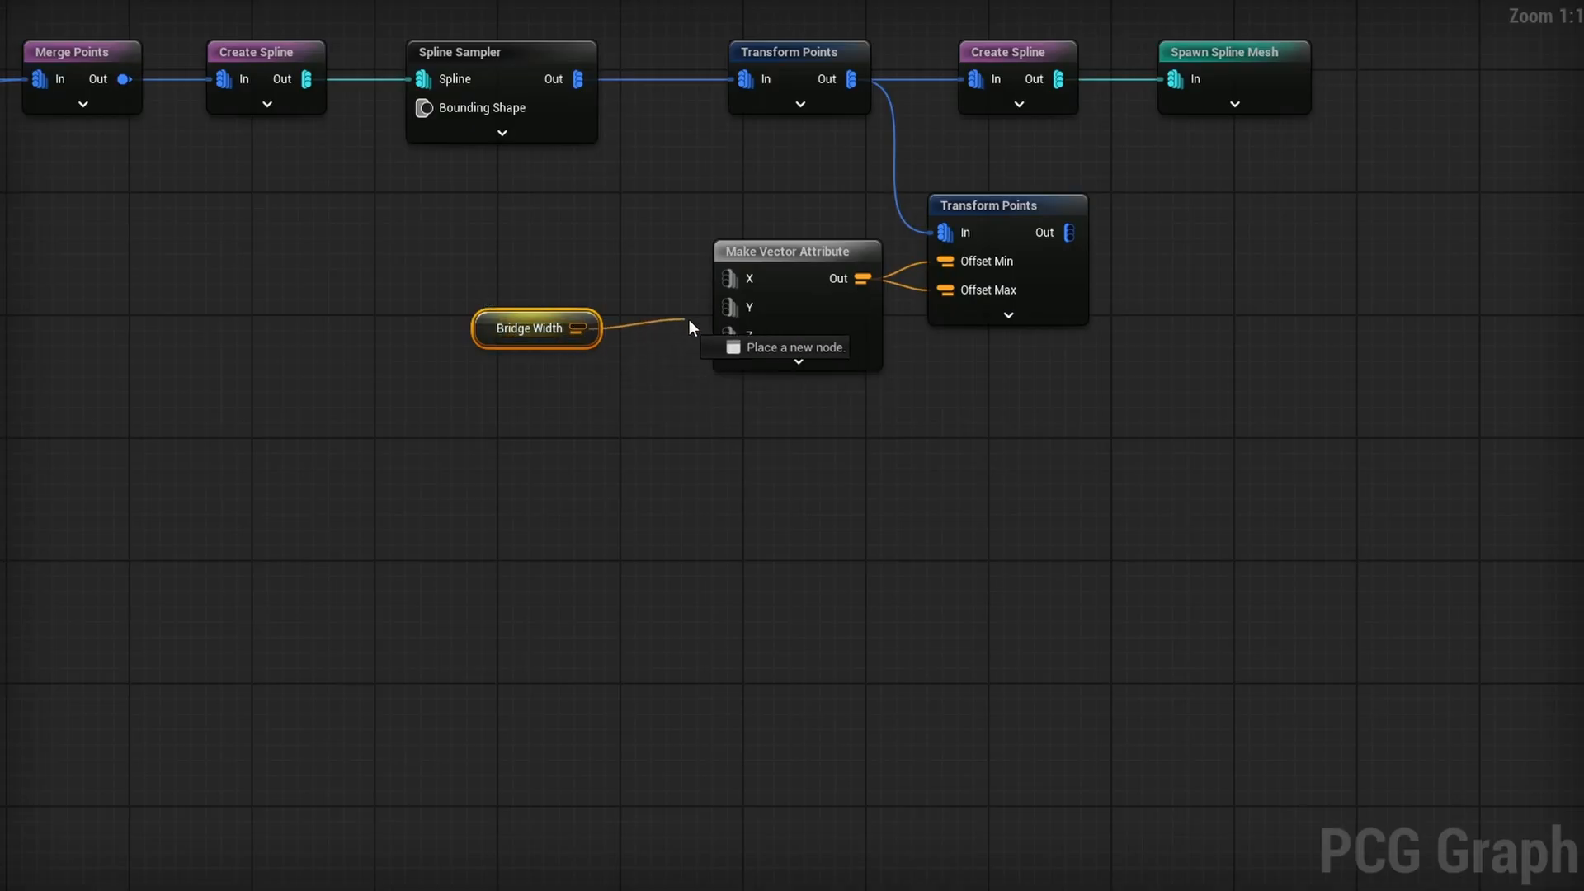
right_drag(710, 321, 649, 589)
Connect the lower Transform Points output to the second Create Spline node, tidy the node spacing, and inspect both ropes
drag(1008, 500, 914, 347)
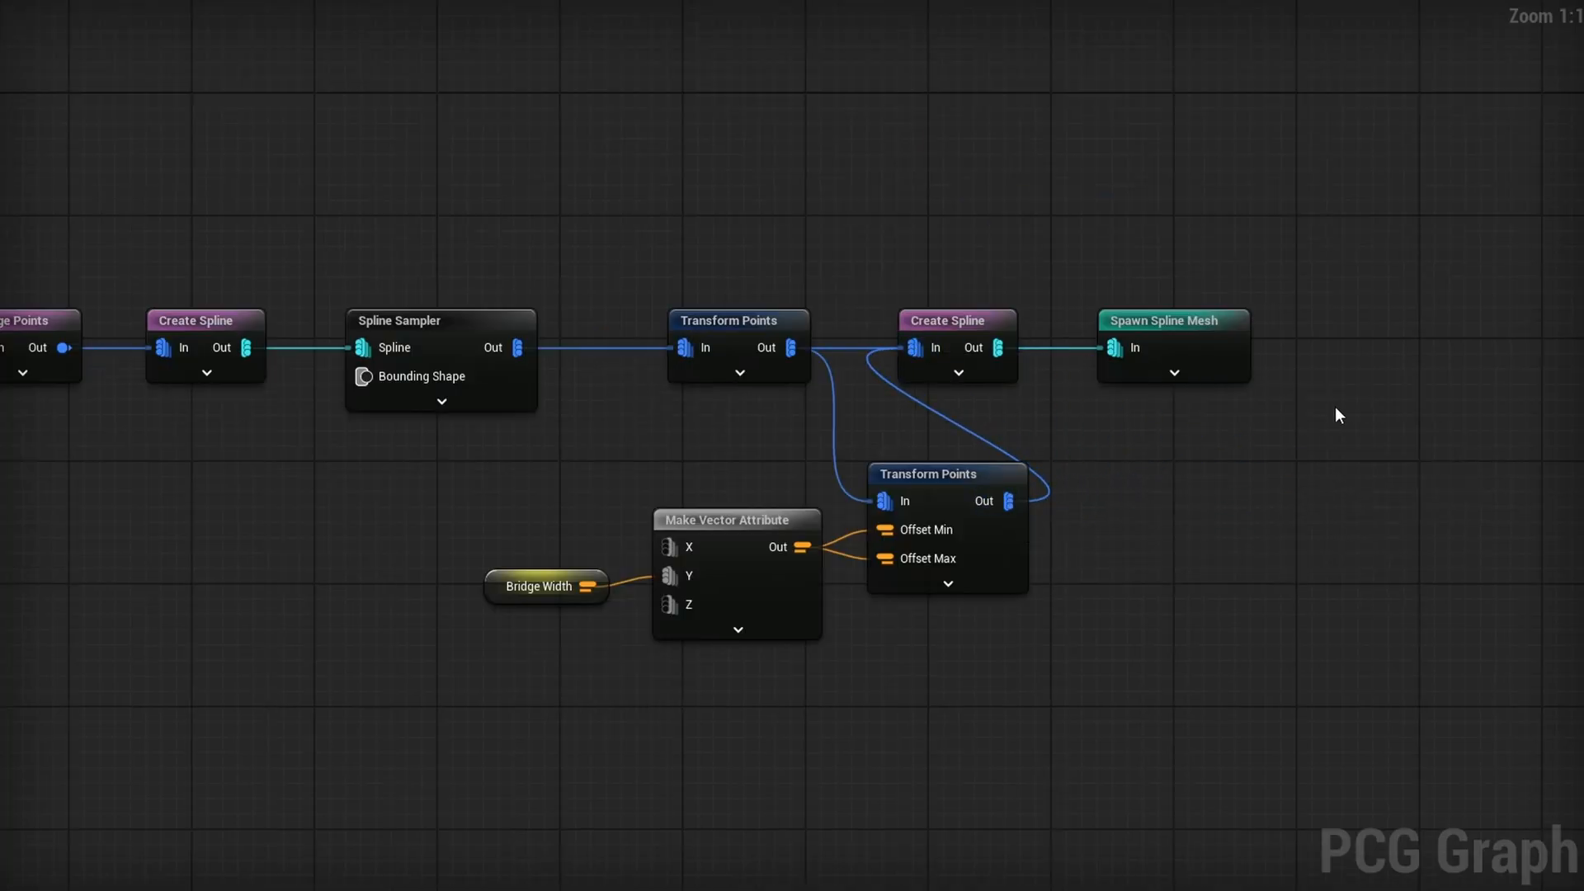
drag(981, 321, 1113, 317)
click(1105, 447)
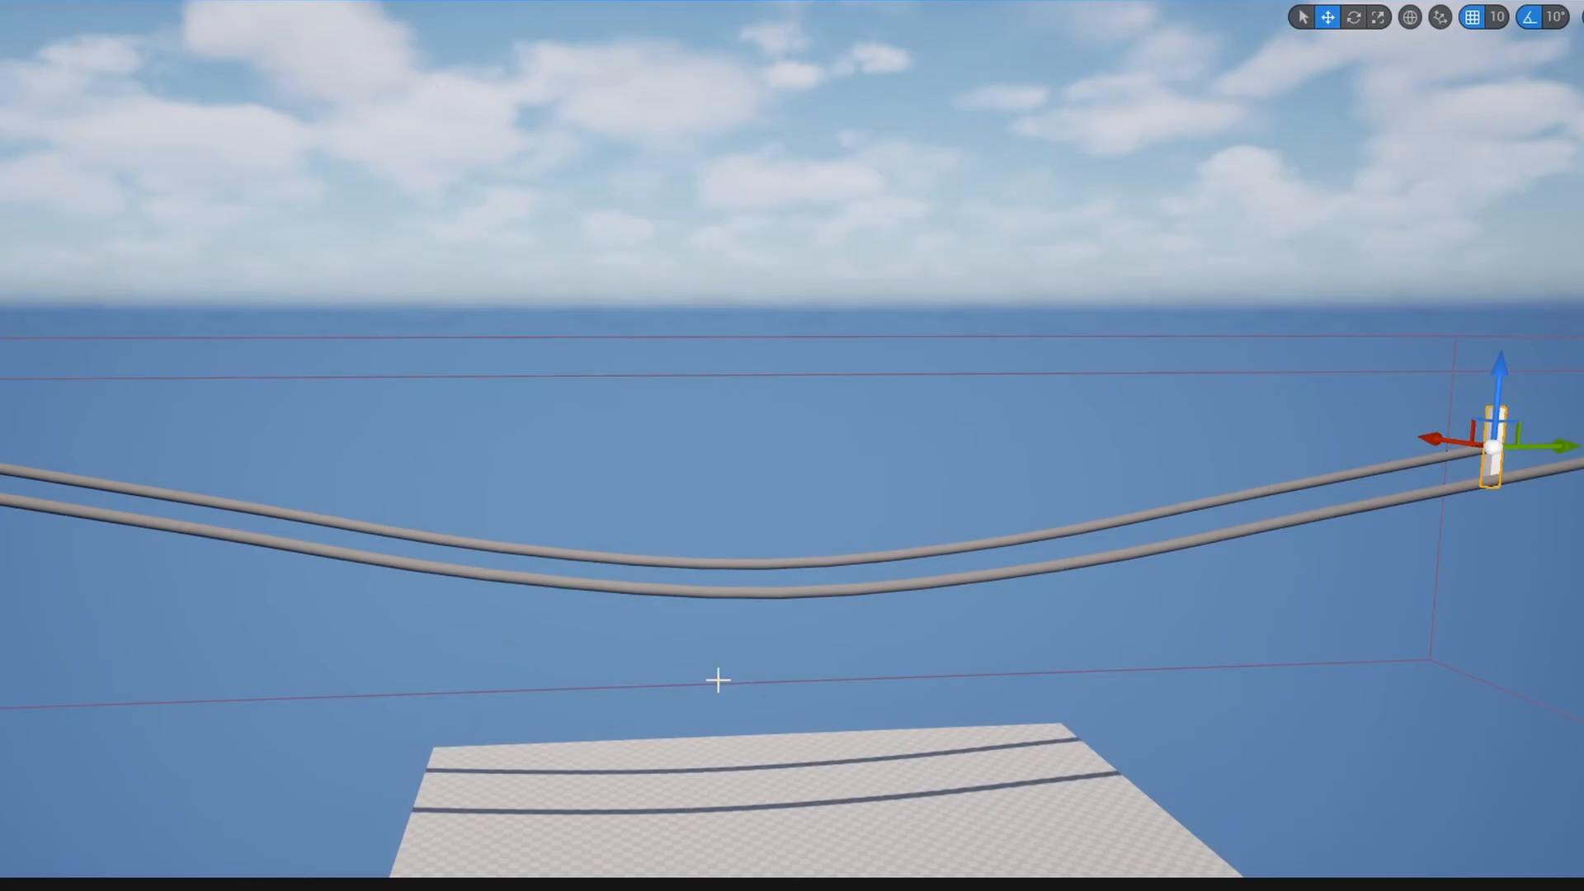
right_drag(1083, 585, 1367, 587)
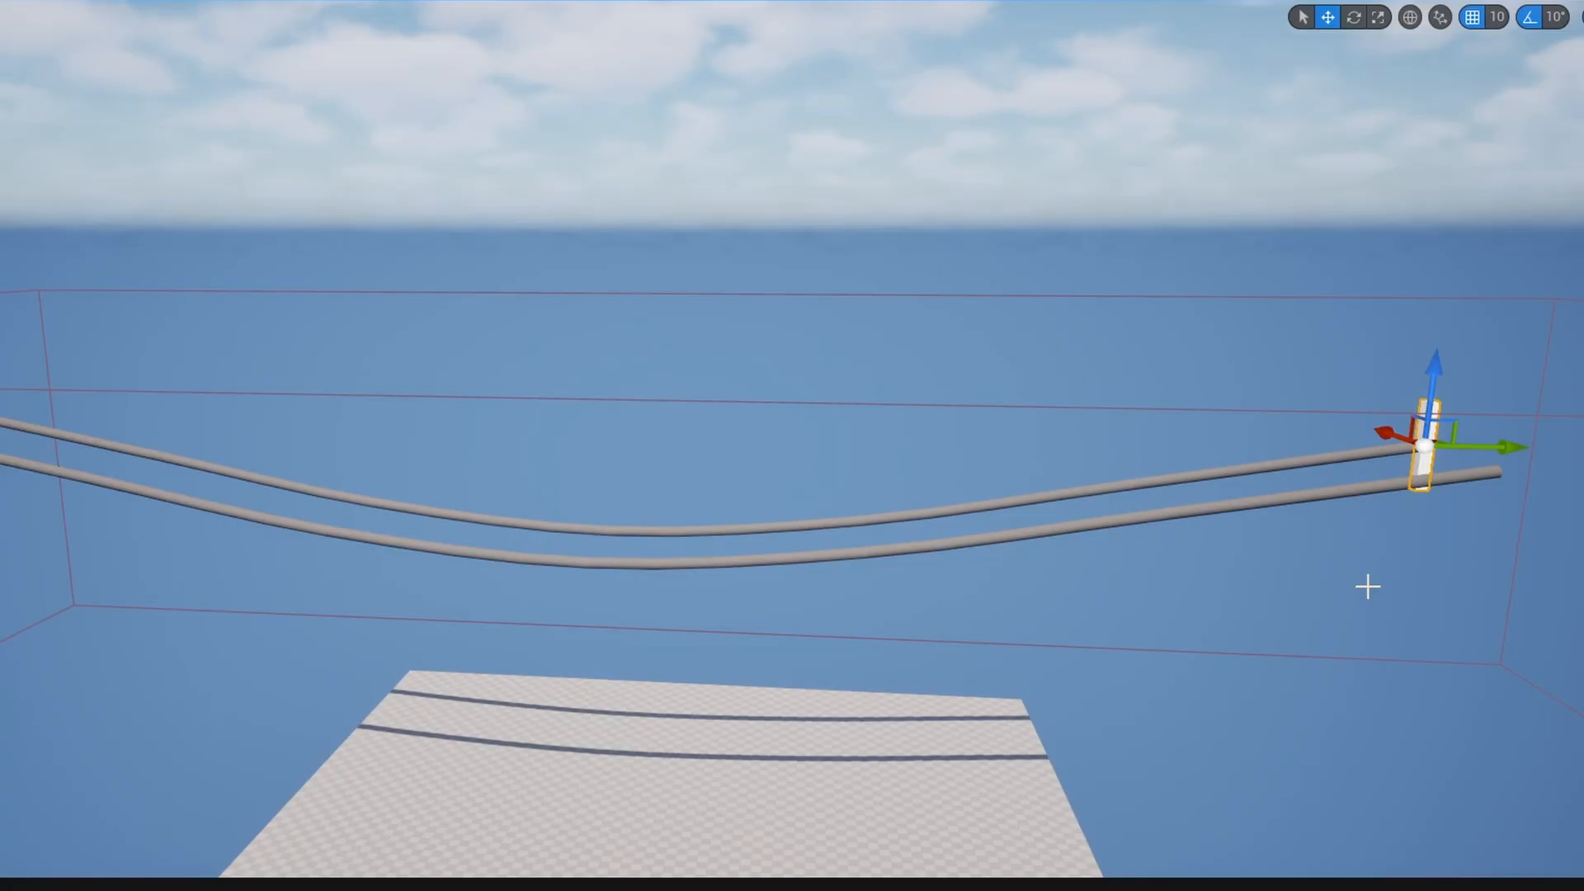
Override the PCG_RopeBridge component's parameters with Distance Between 0.58, Hang Amount about 1002 and Bridge Width about 1171
click(1228, 503)
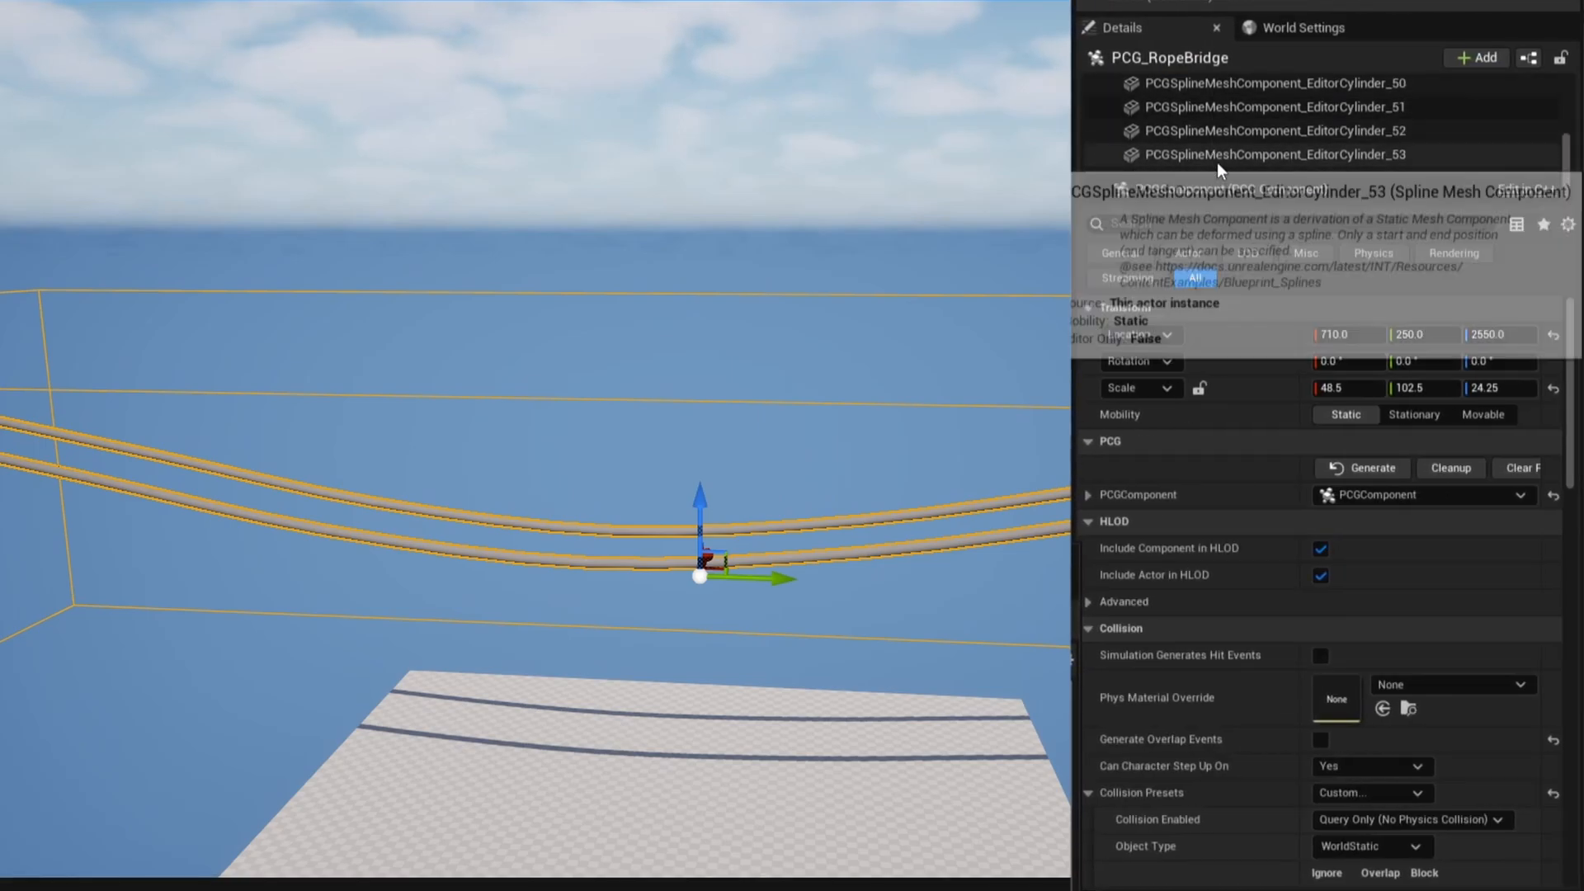
click(1205, 189)
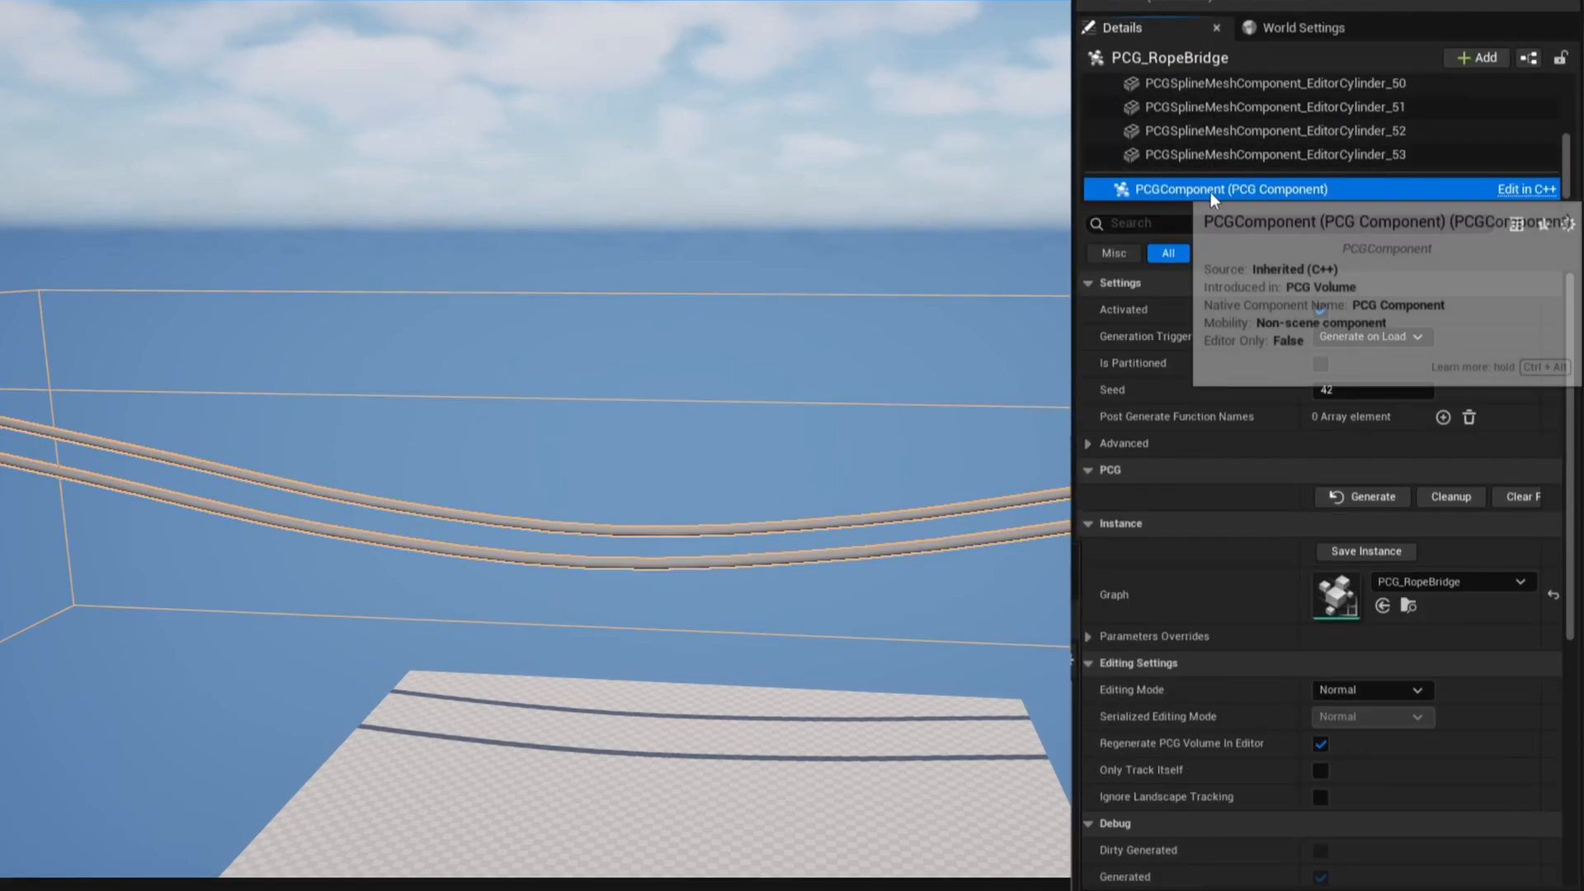
click(1090, 634)
click(1122, 690)
drag(1403, 689, 1378, 662)
click(1122, 662)
click(1122, 716)
mouse_move(1372, 716)
mouse_down()
mouse_move(1396, 716)
mouse_move(1358, 720)
mouse_up()
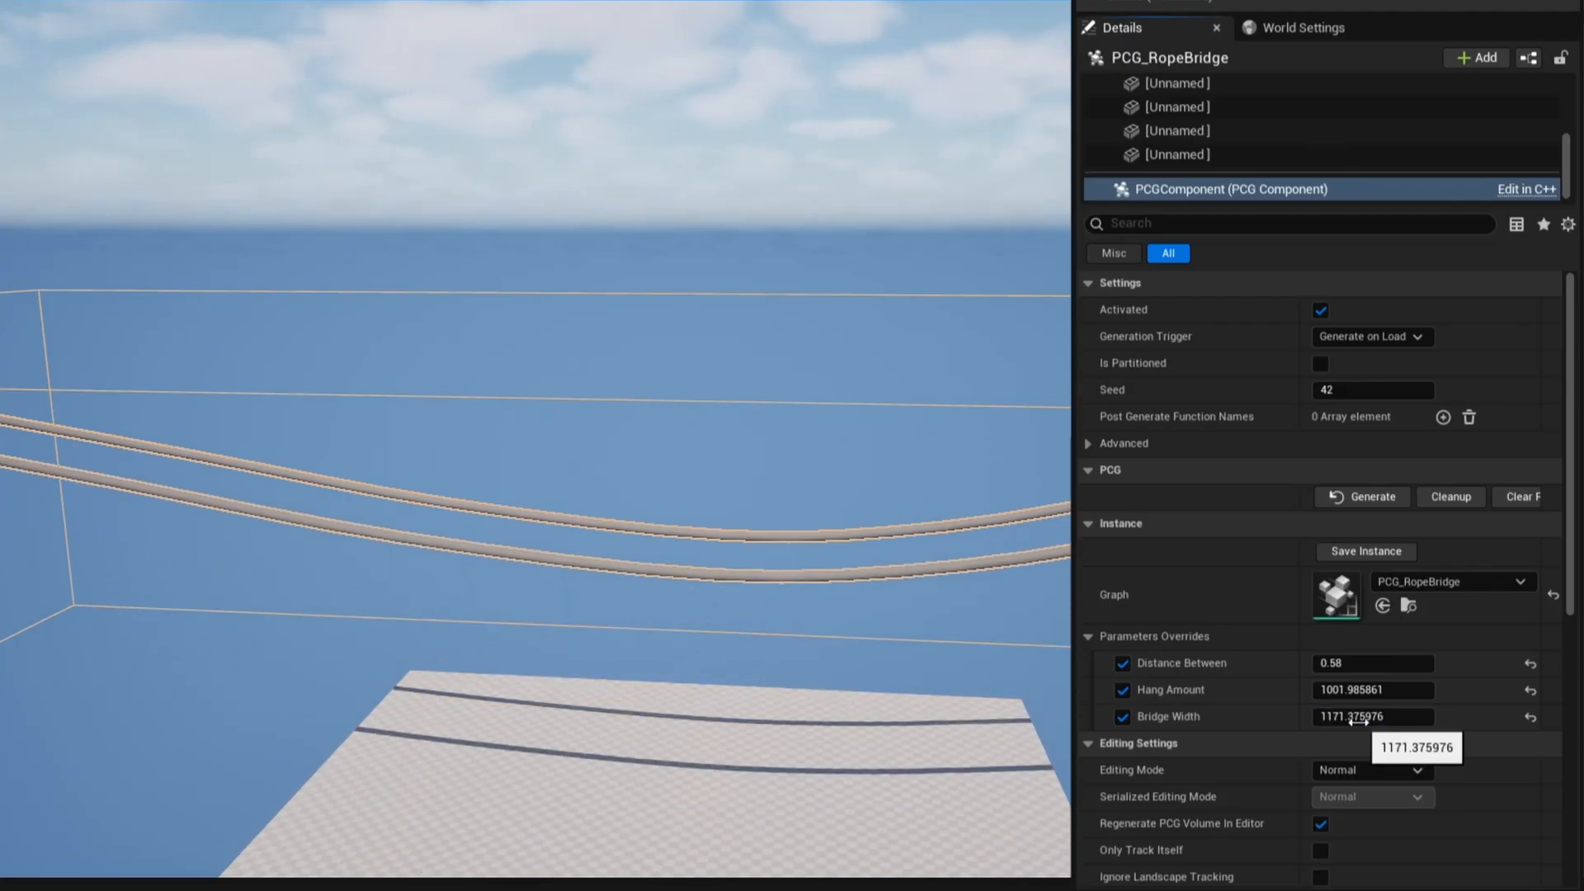
Group the nodes from Spline Sampler to Spawn Spline Mesh in a comment box titled Main Ropes
drag(1492, 233, 307, 741)
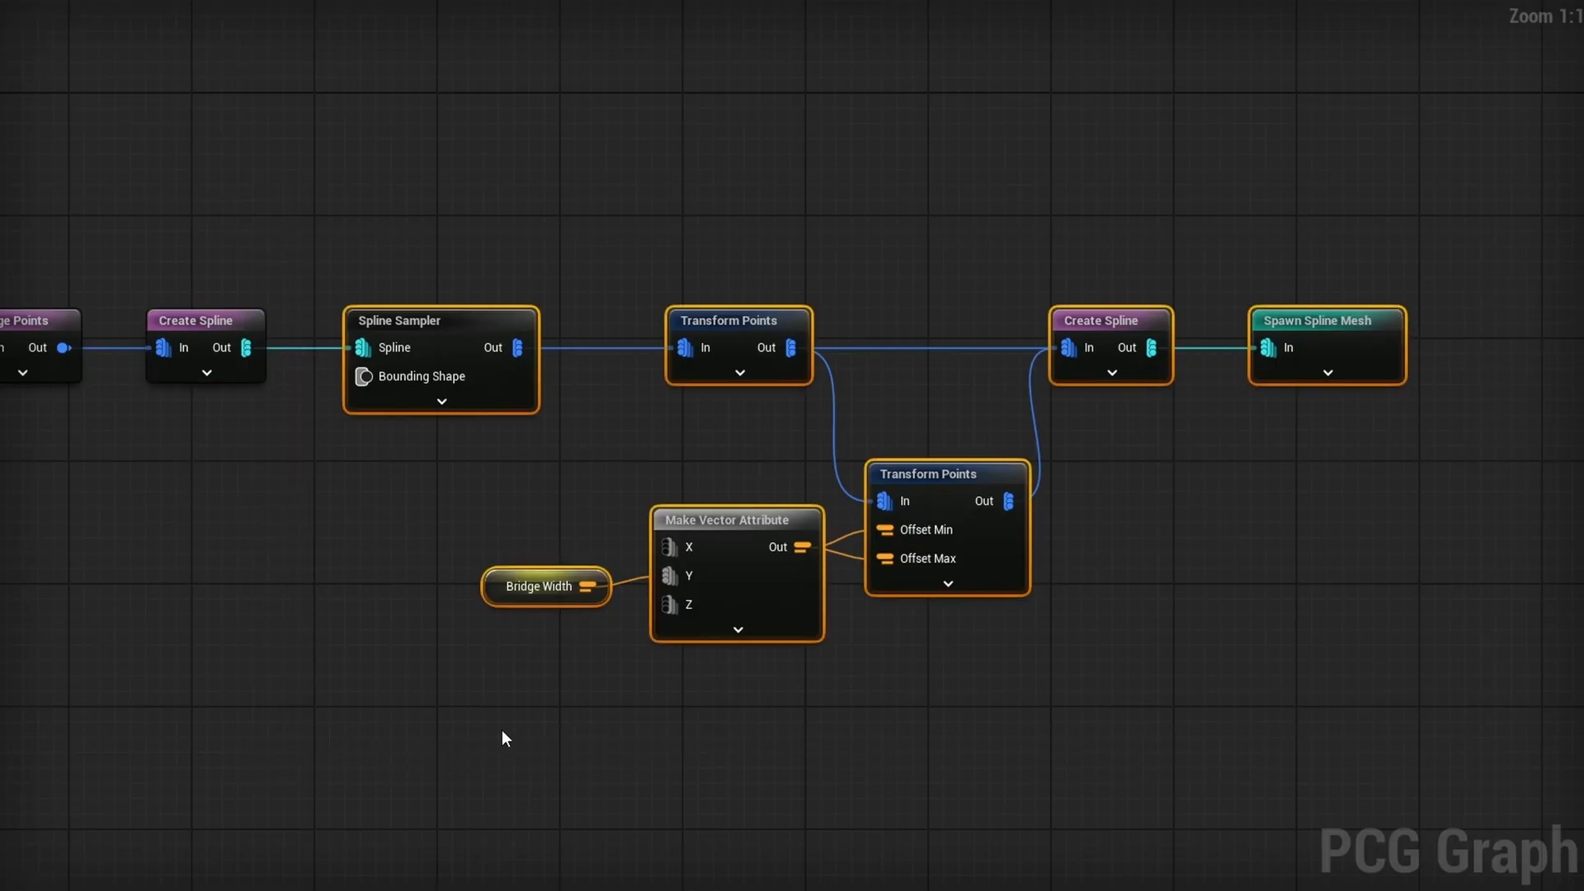
text(c)
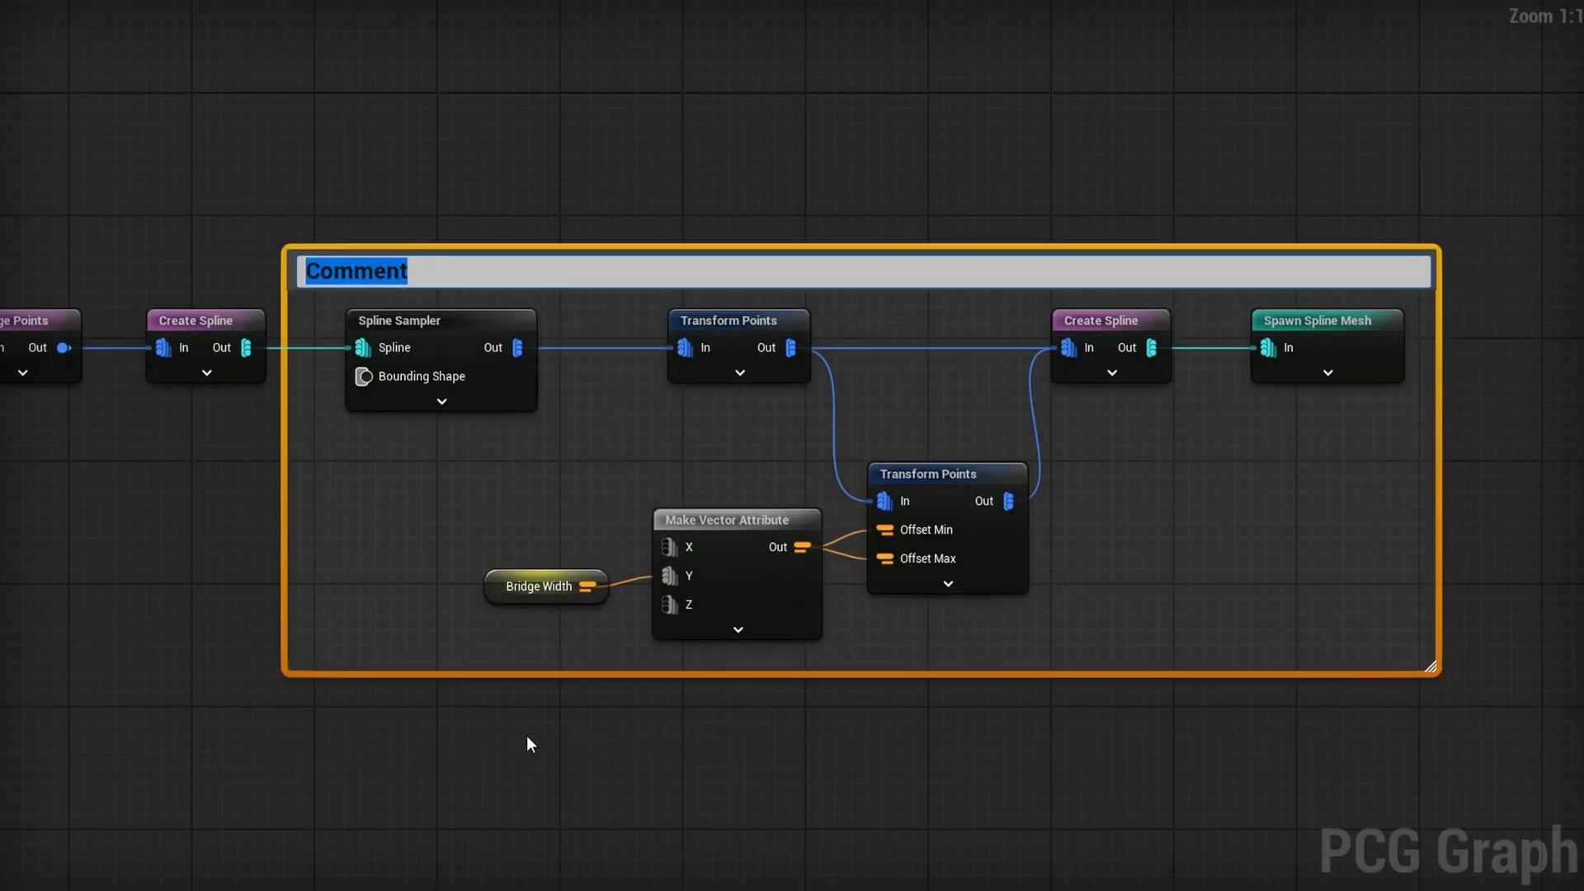
text(Main Ropes)
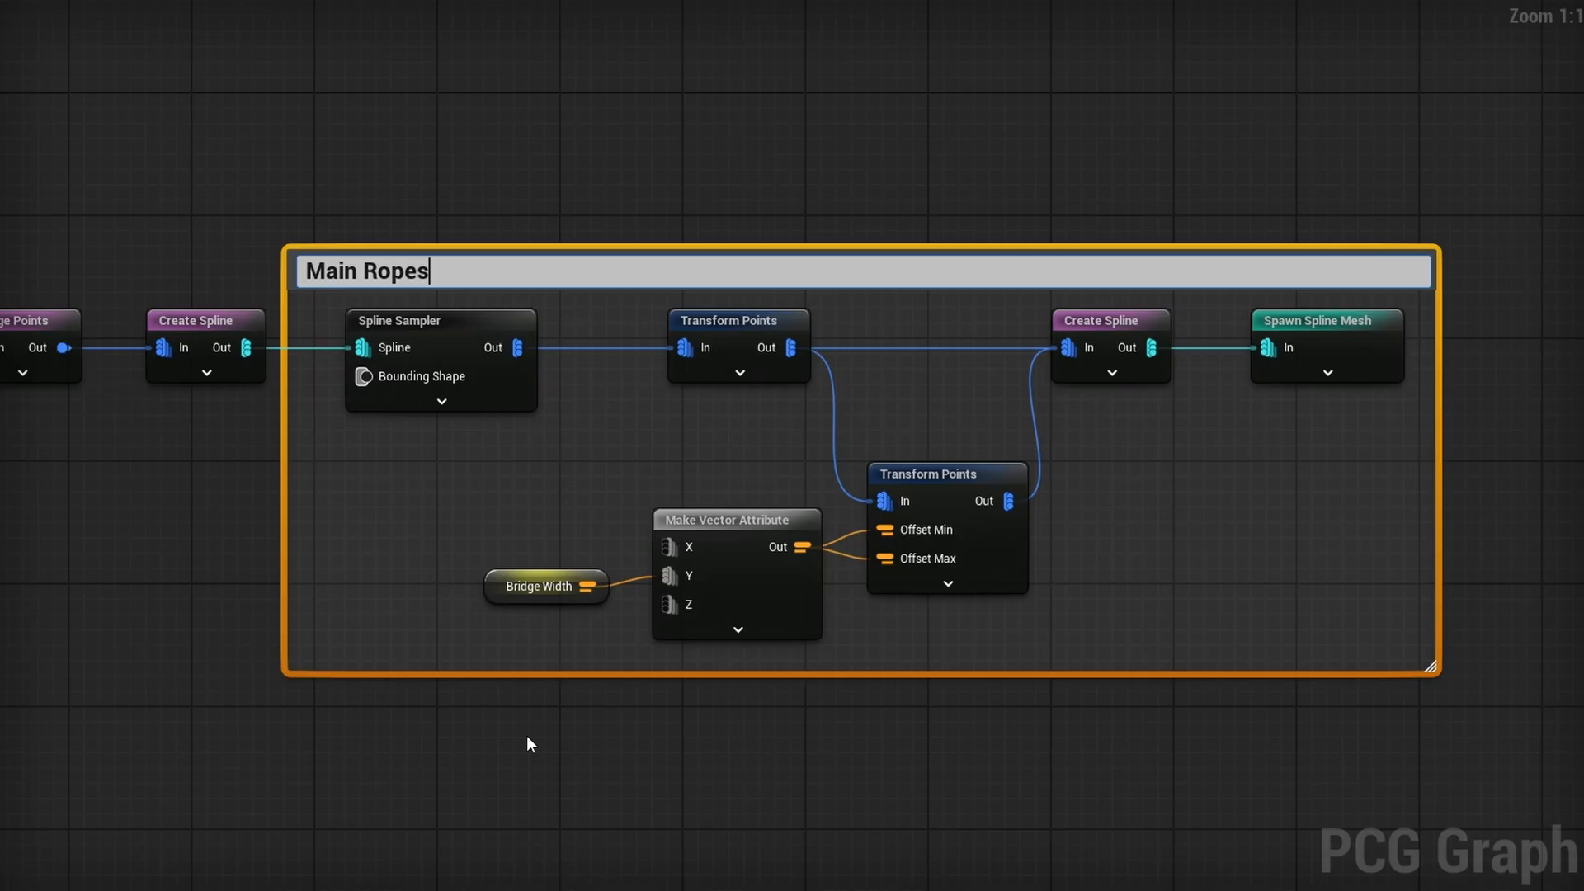
Place a copy of the Spline Sampler above the Main Ropes group, feed it from the first Create Spline, and set its Mode to Distance
key(Return)
right_drag(680, 299, 997, 618)
scroll(1107, 555, down, 5)
right_drag(1107, 555, 1043, 545)
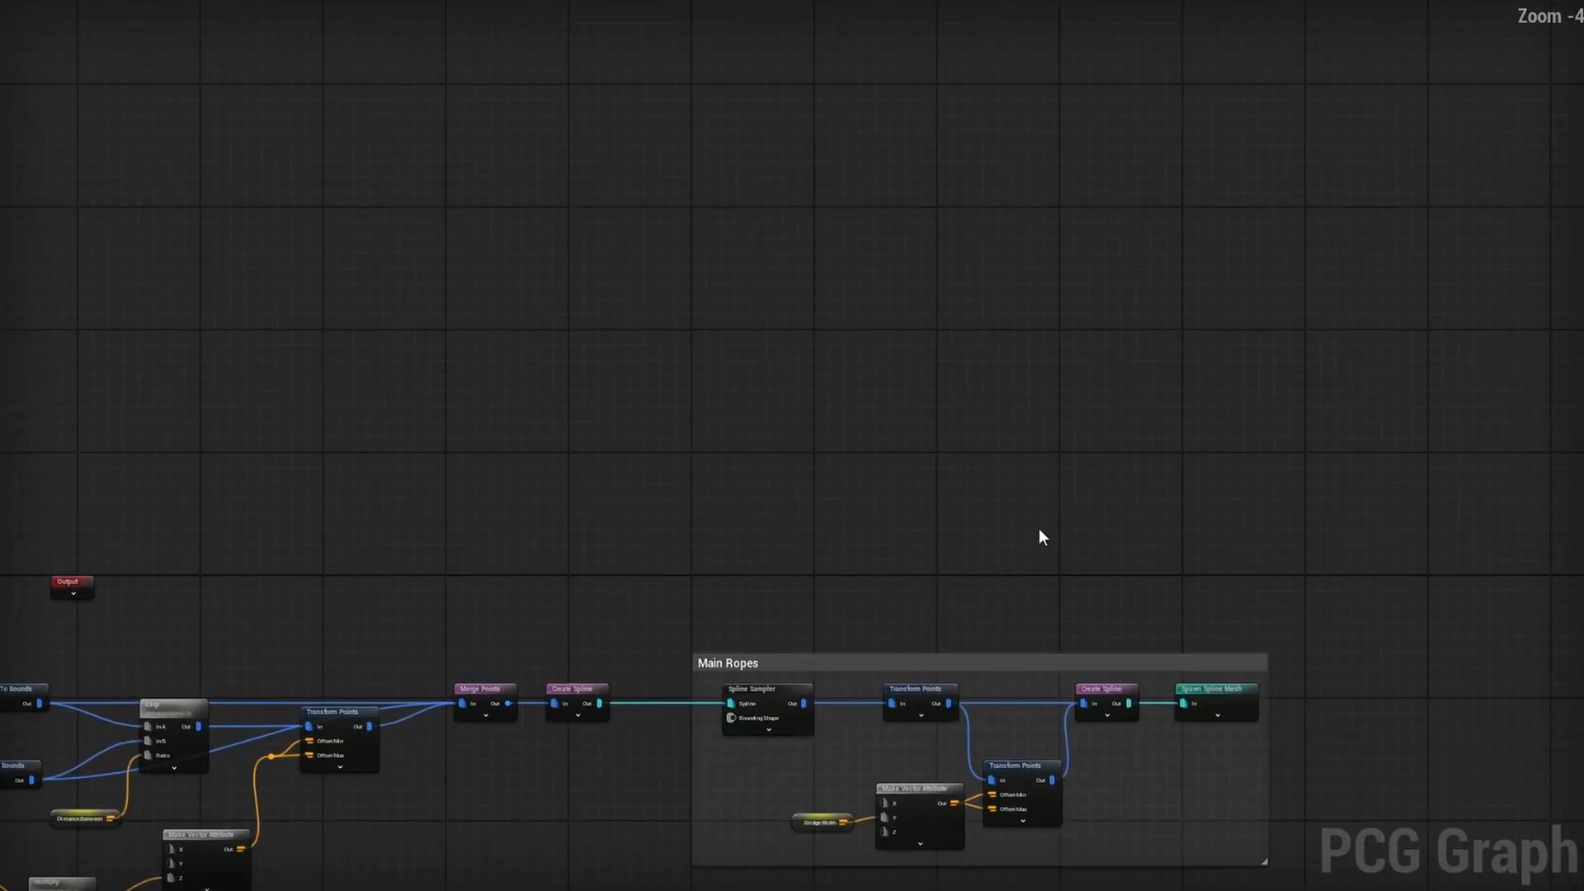
scroll(591, 604, up, 4)
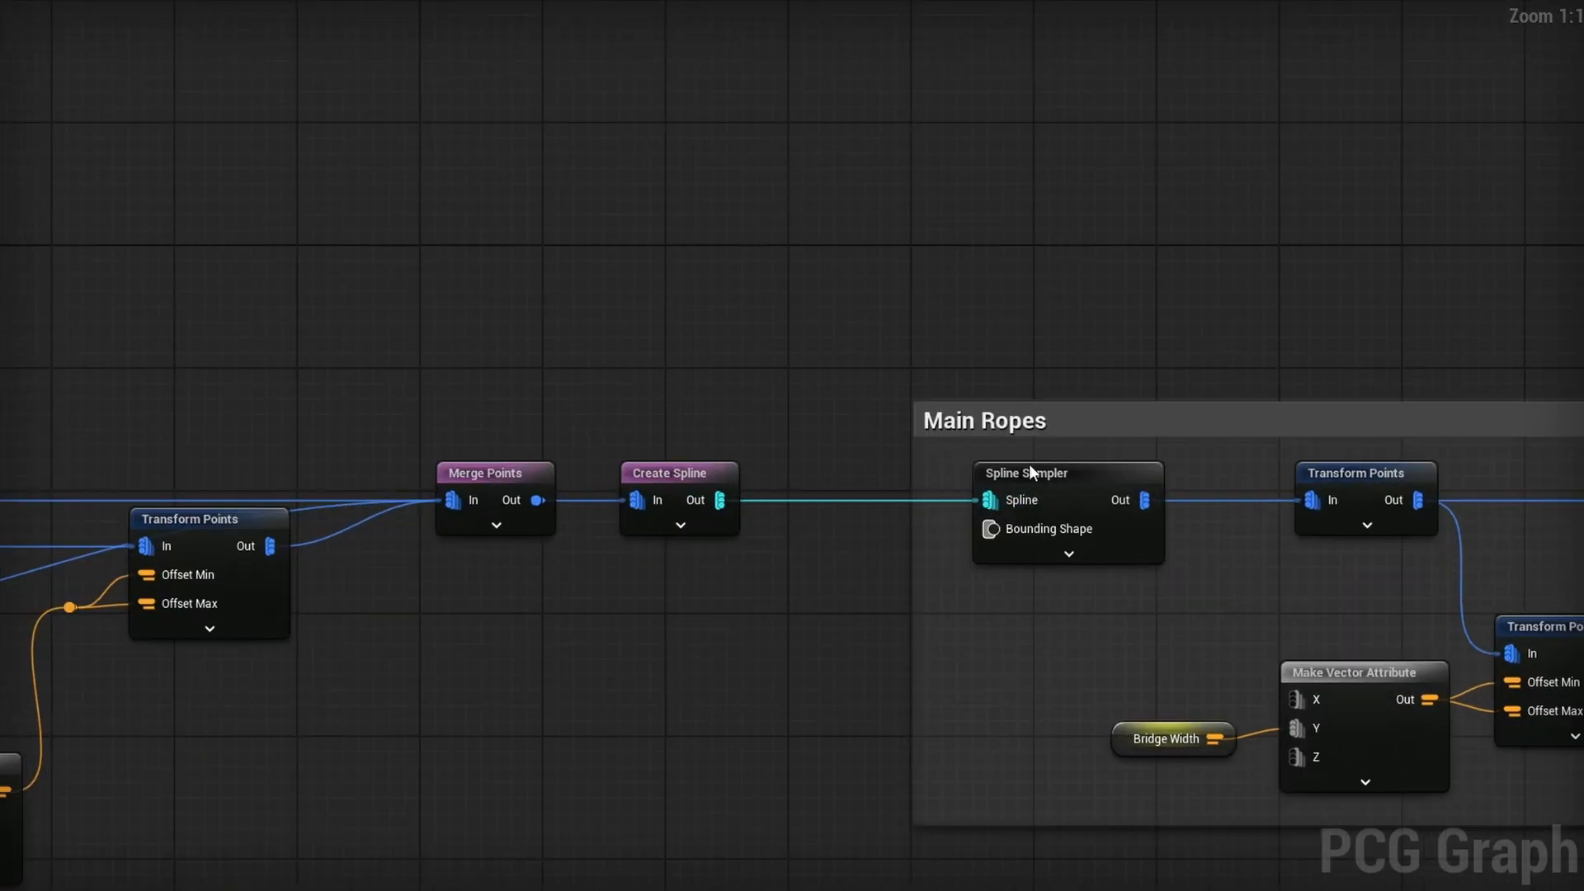
click(1041, 492)
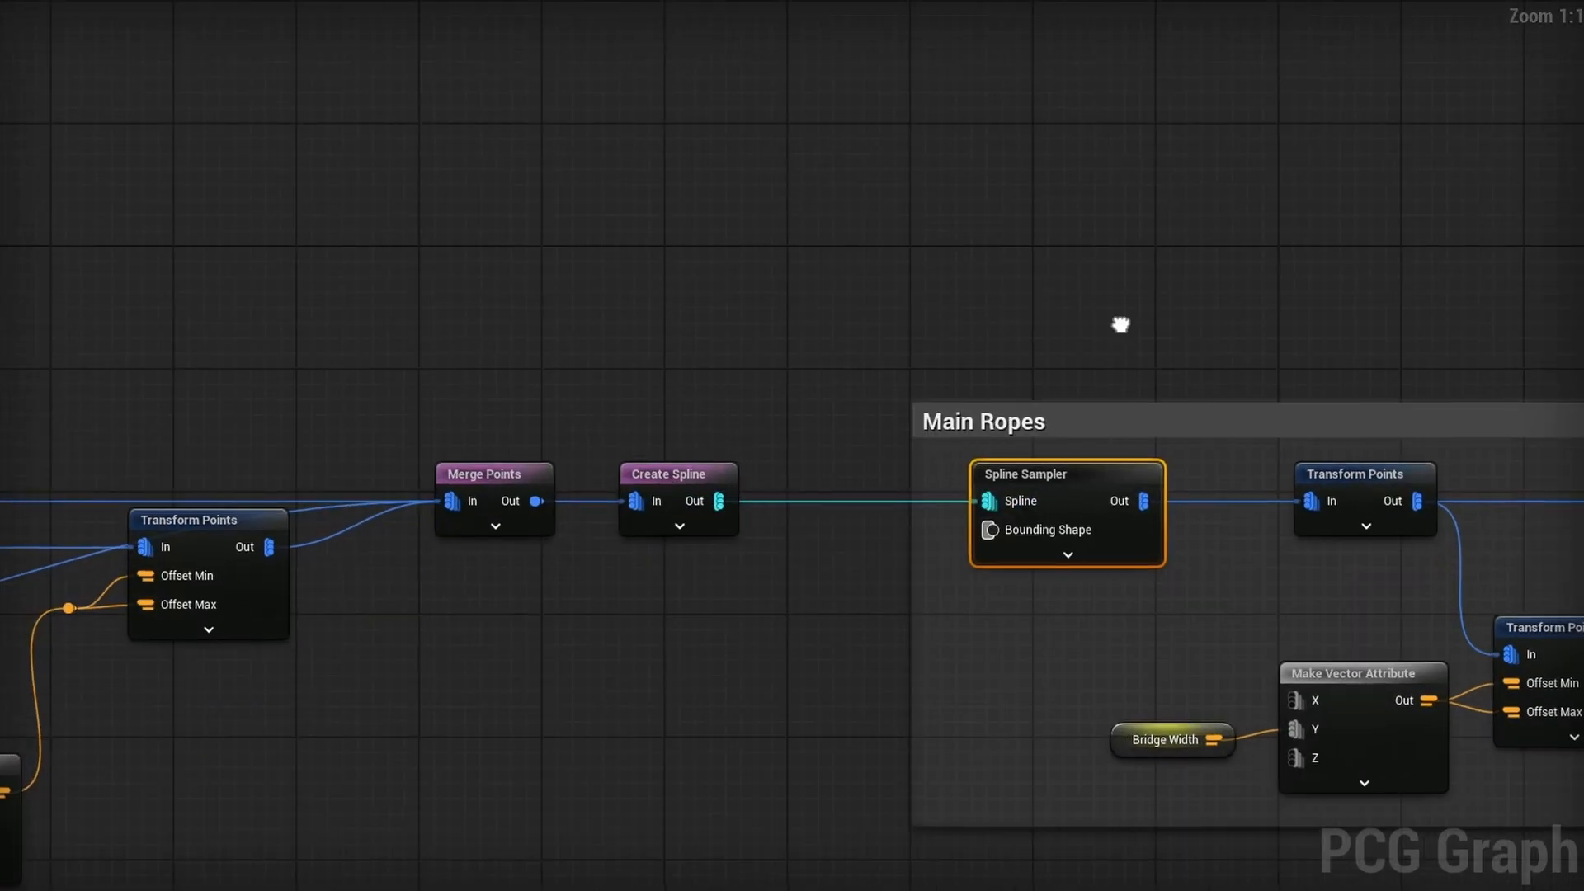
key(ctrl+v)
drag(684, 662, 999, 188)
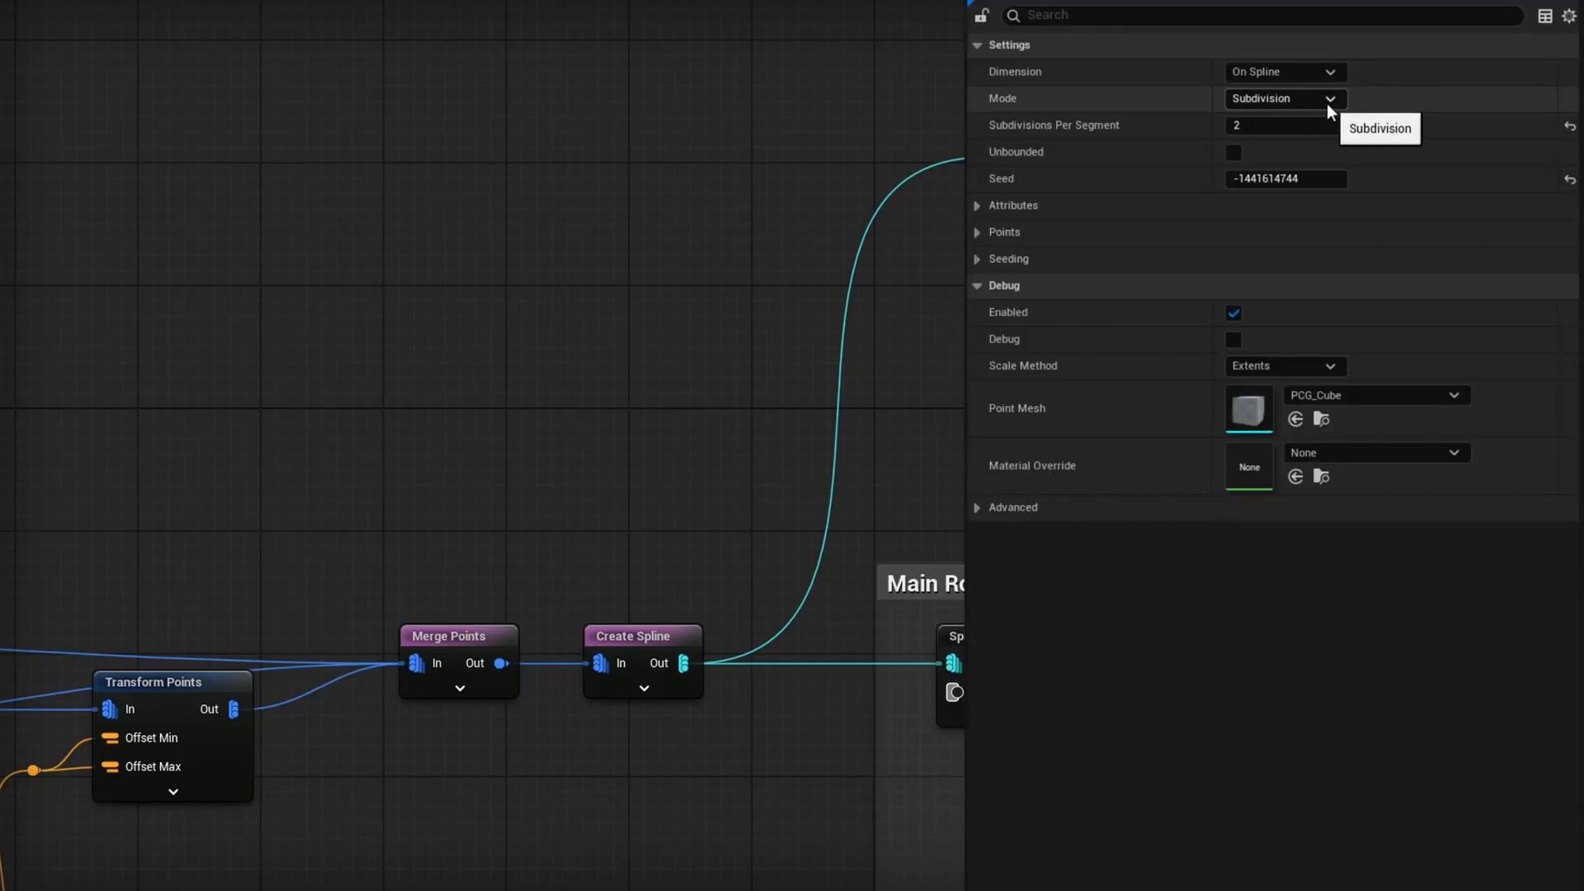
click(1326, 99)
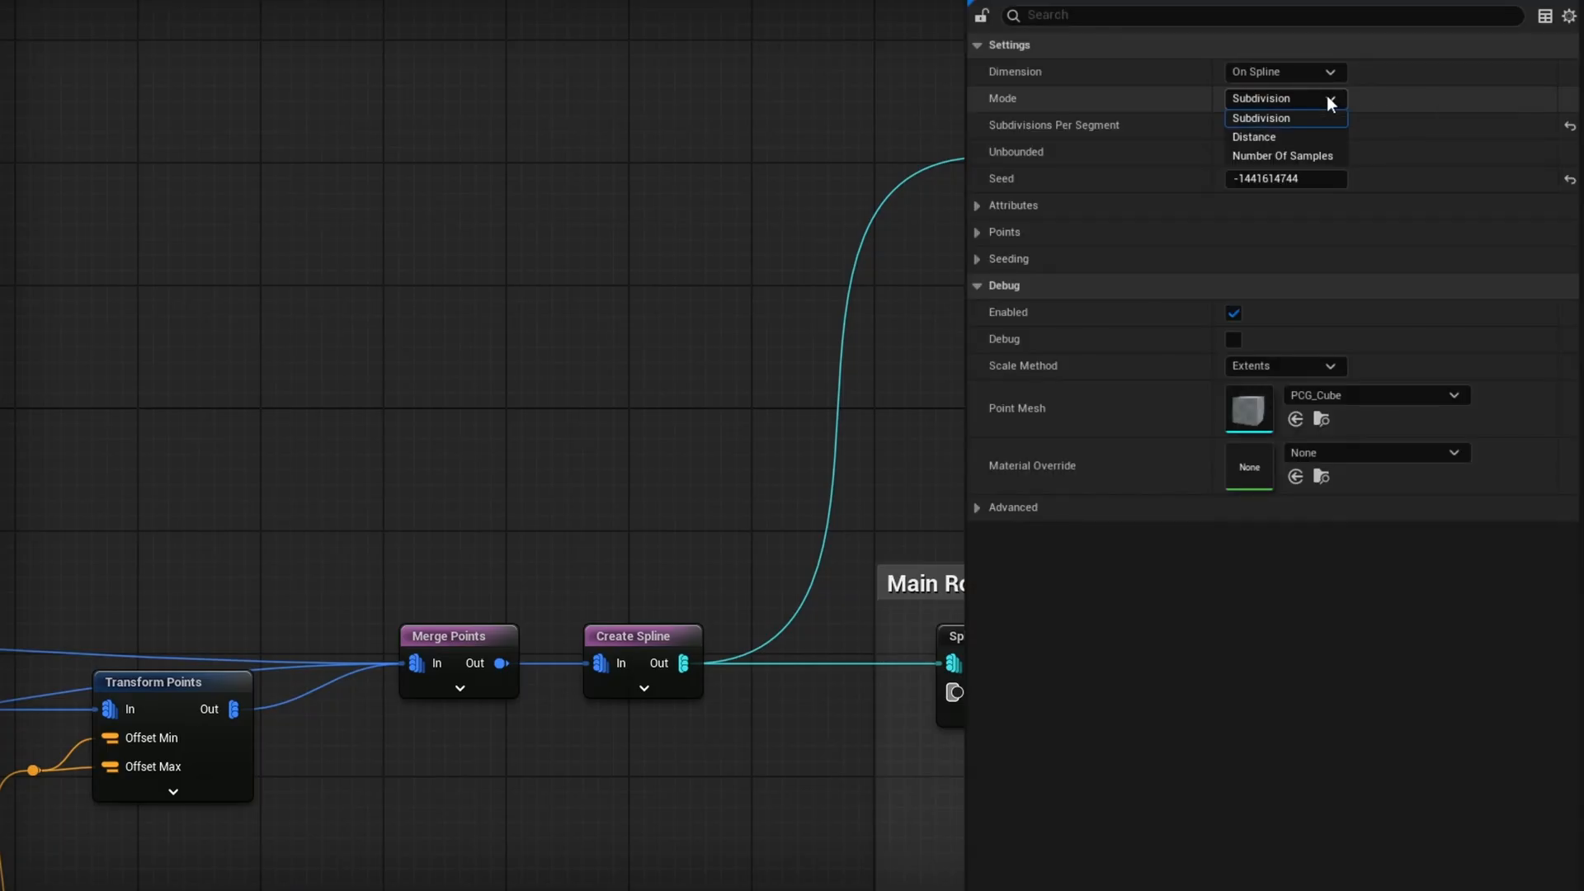
click(1272, 137)
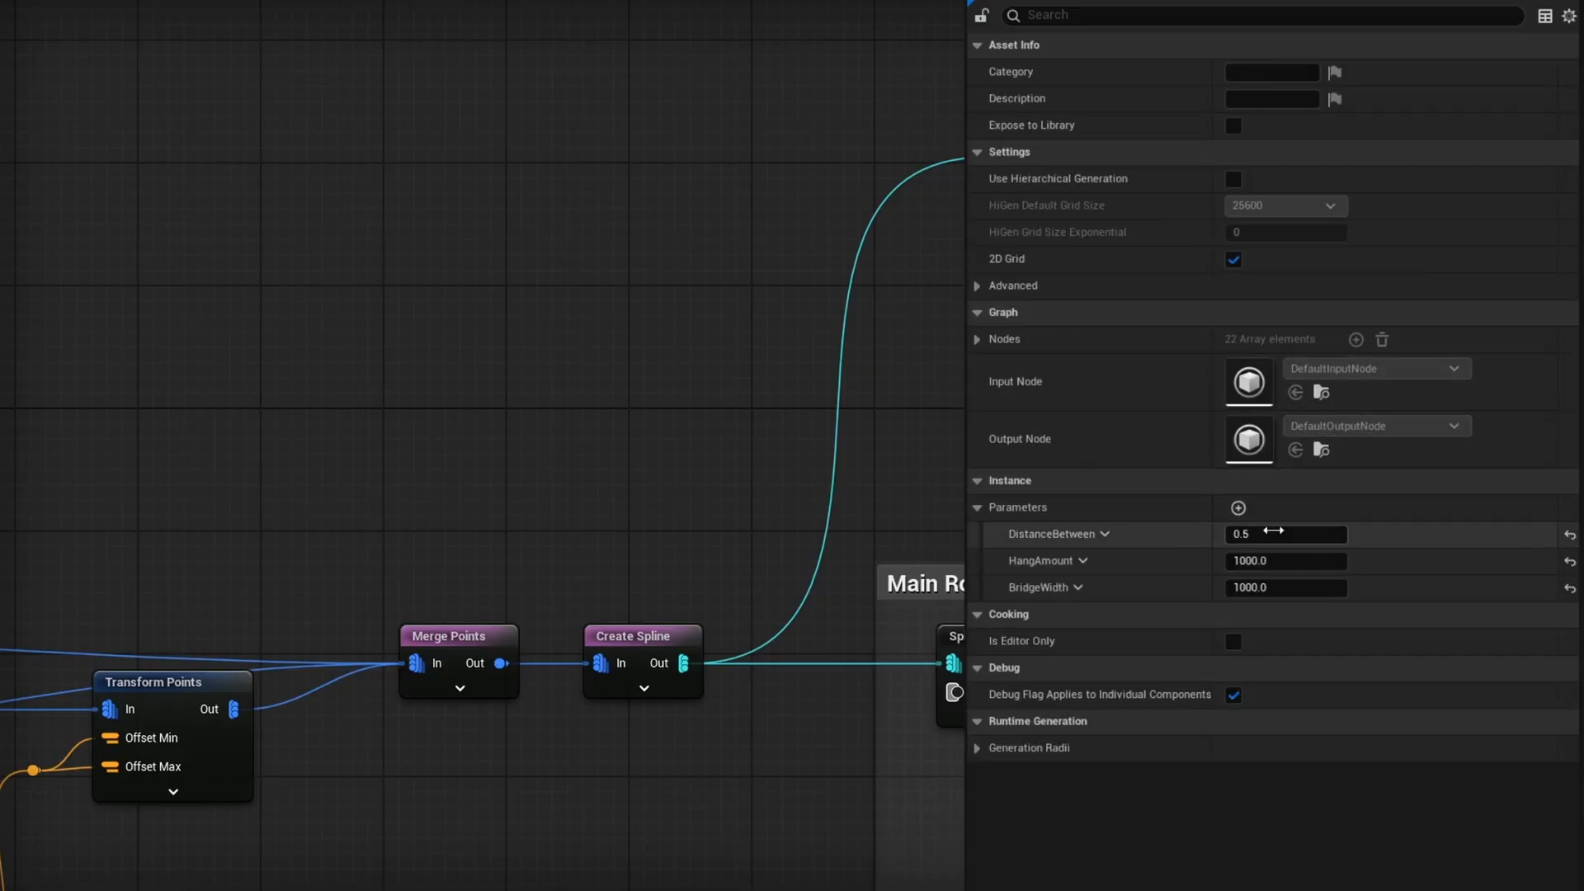
Add a graph parameter named PlankSeparationDistance with a value of 500
click(1238, 508)
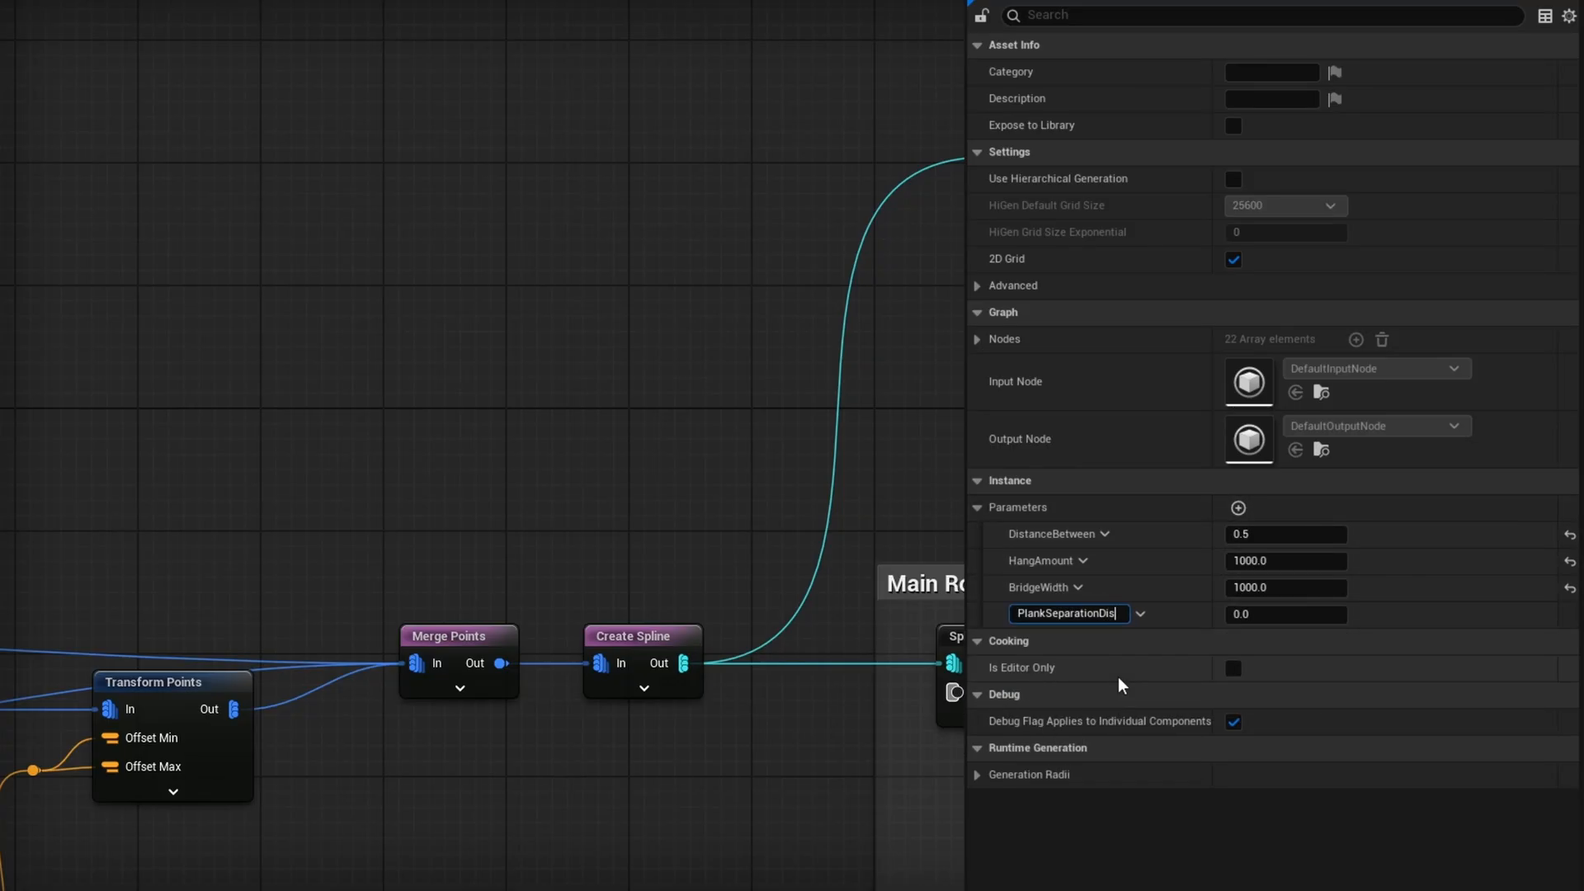
click(1272, 614)
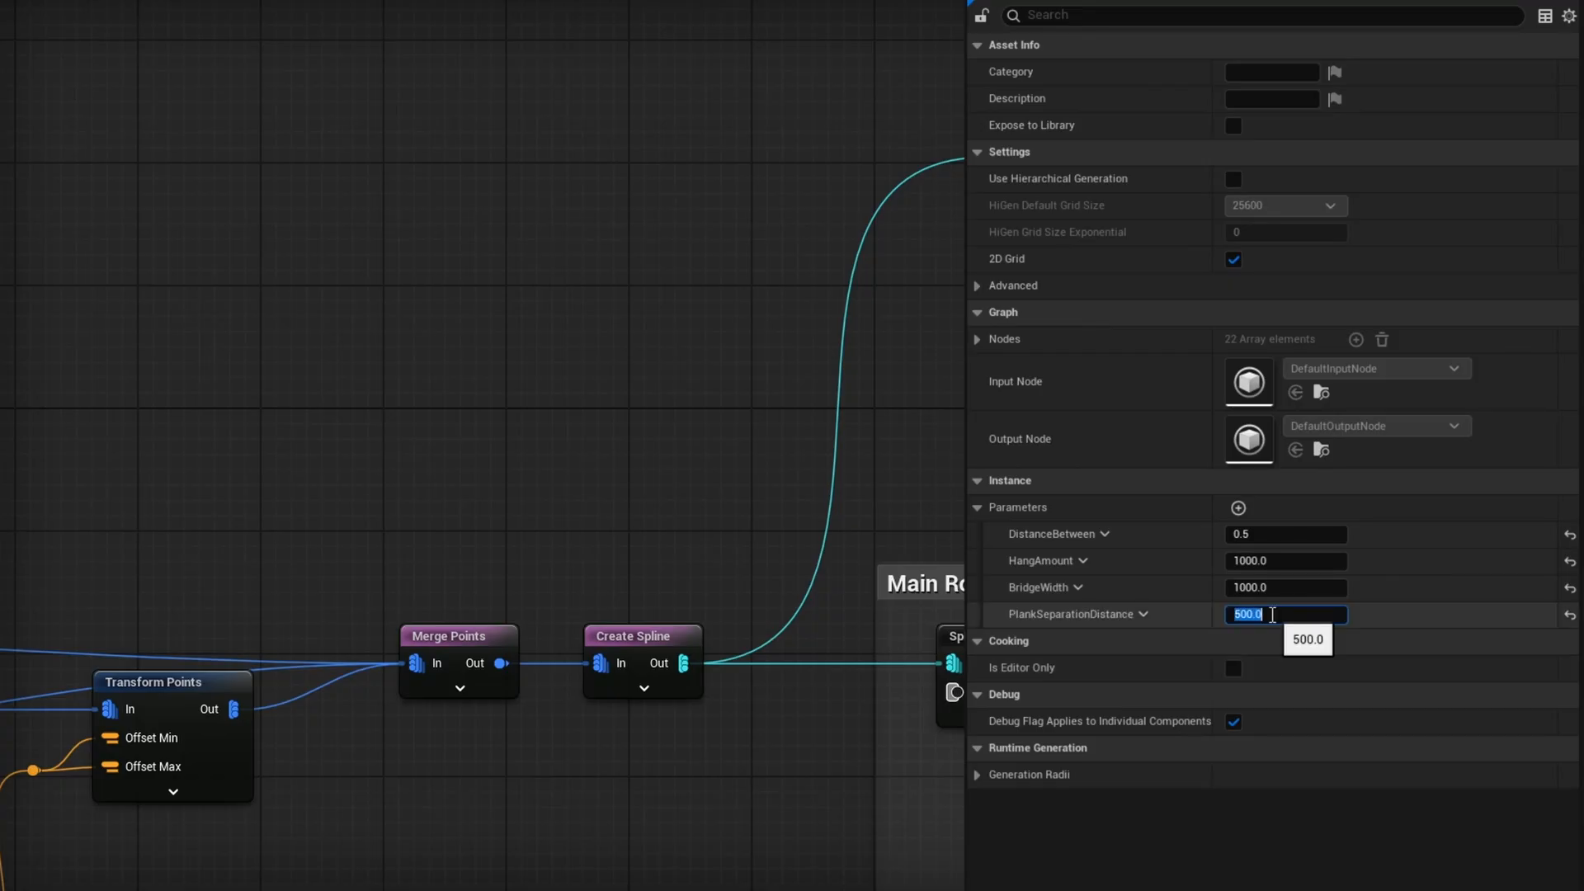
key(Return)
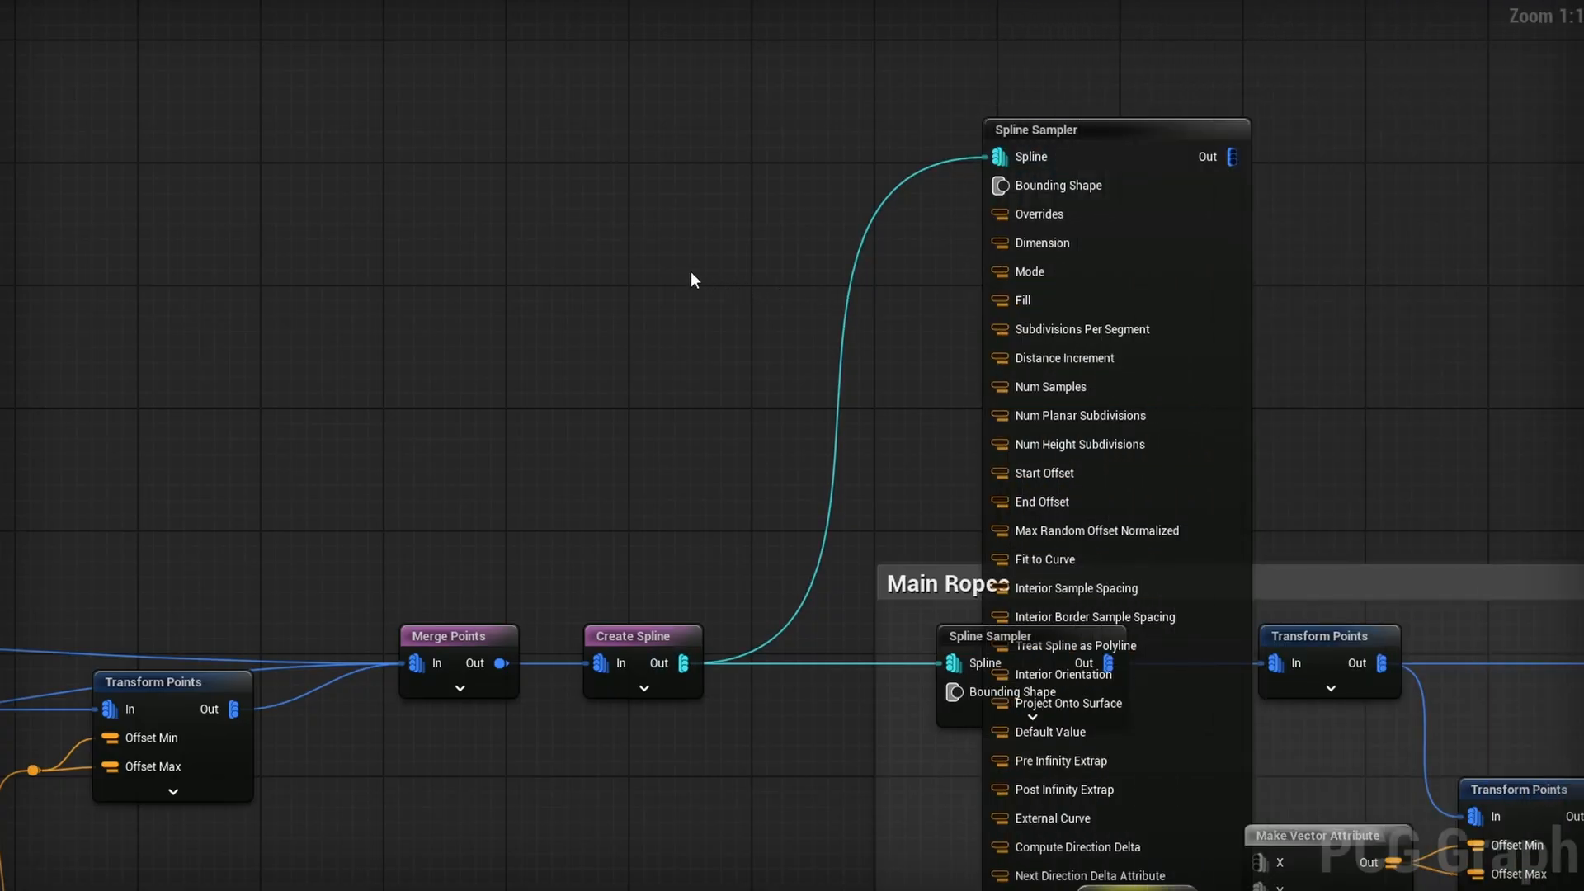
Add a Get PlankSeparationDistance node and connect it to the Distance Increment input of the new Spline Sampler
right_click(674, 275)
text(get plank)
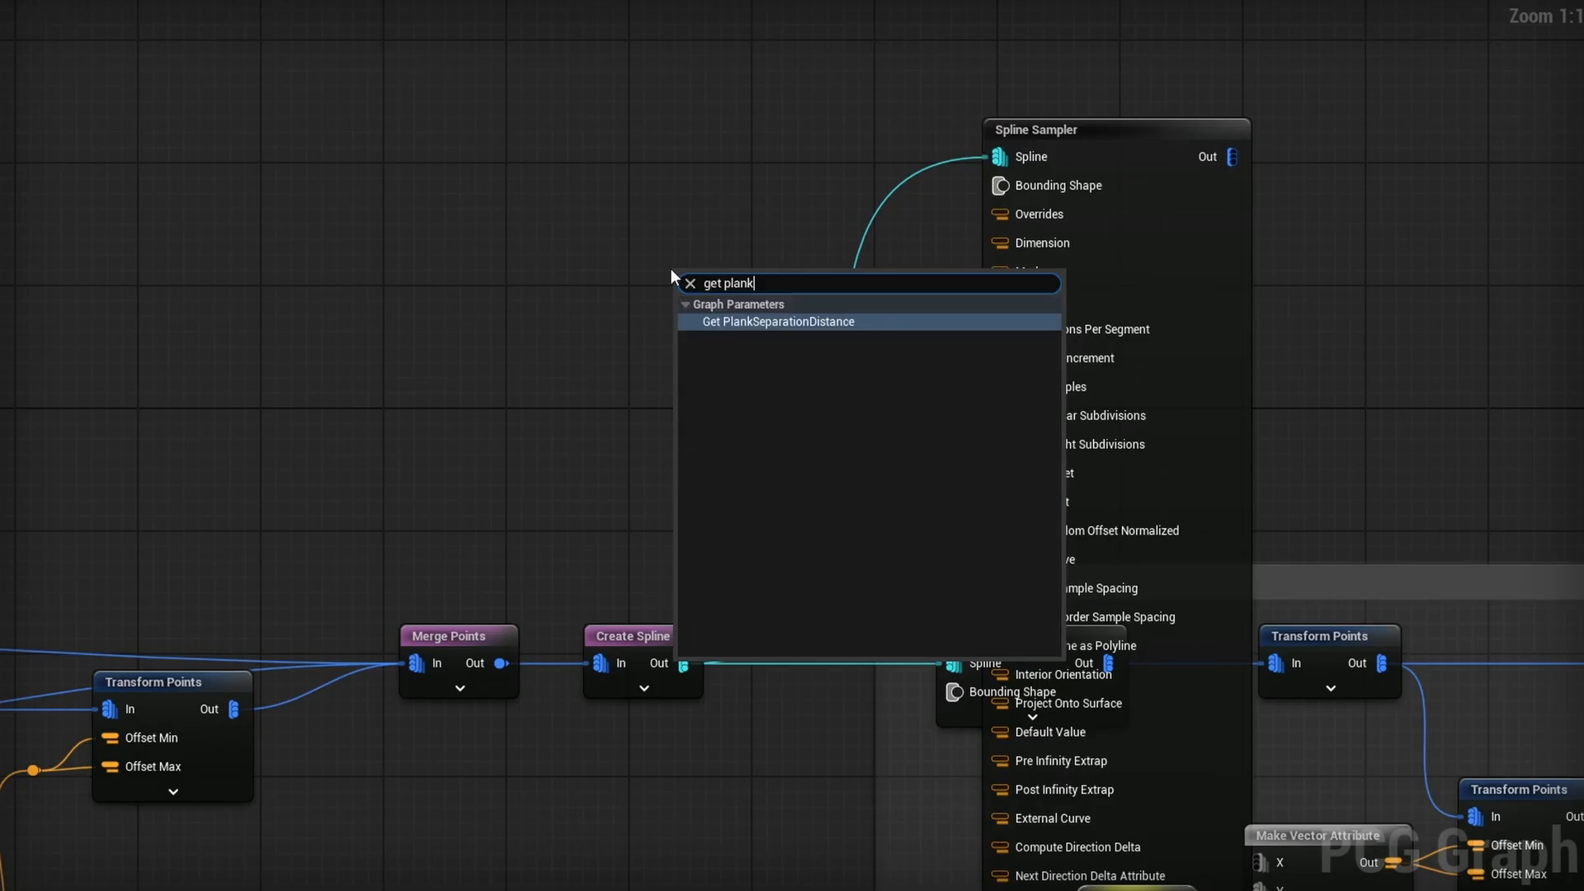
key(Return)
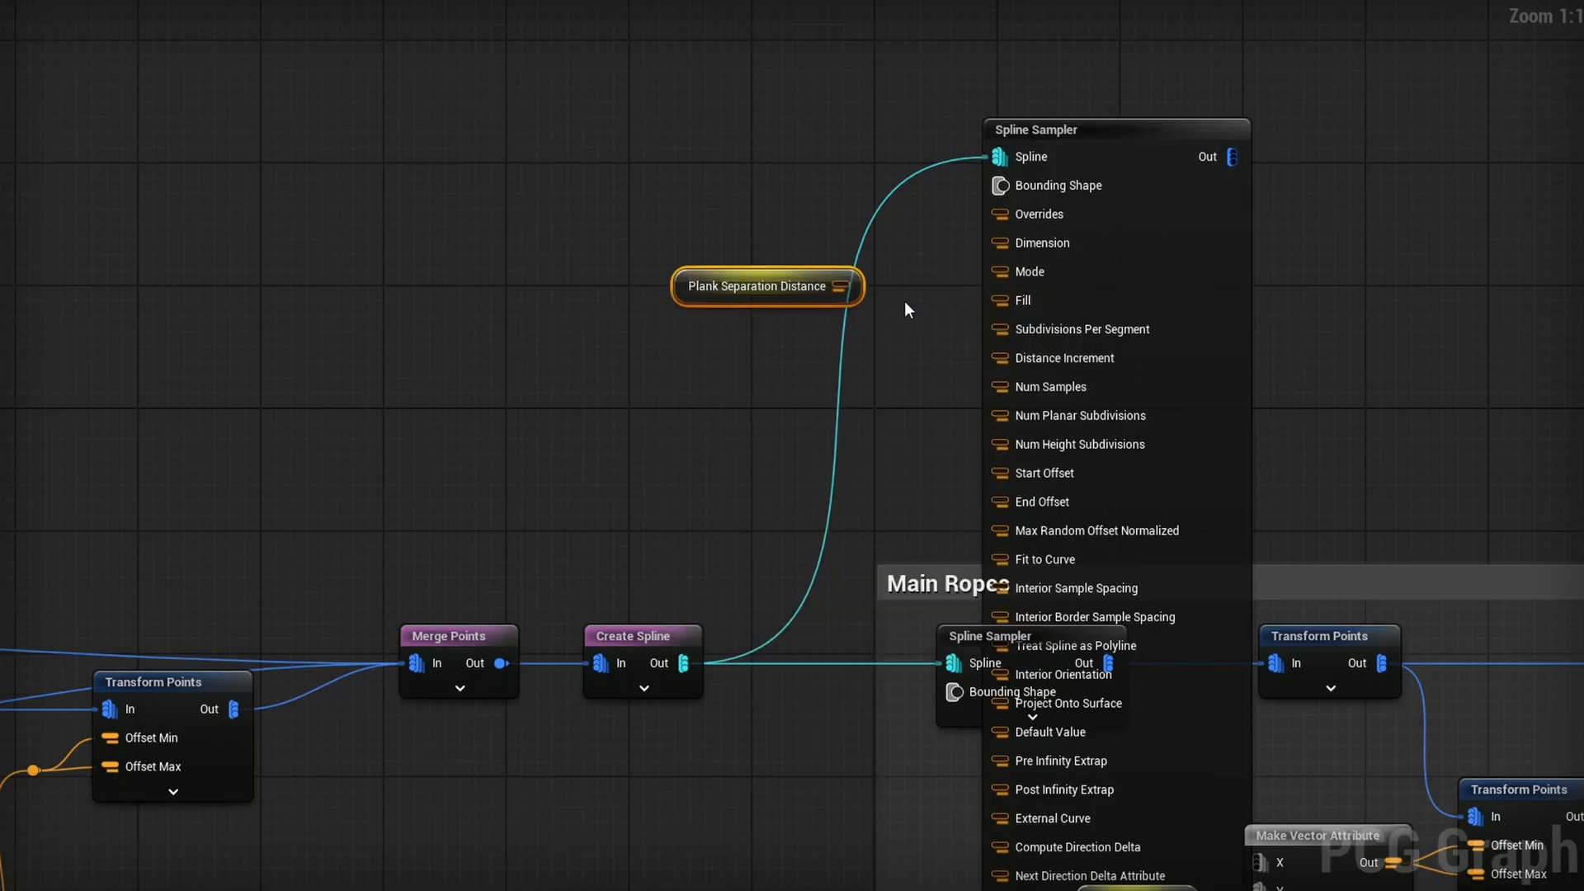
drag(837, 287, 1032, 359)
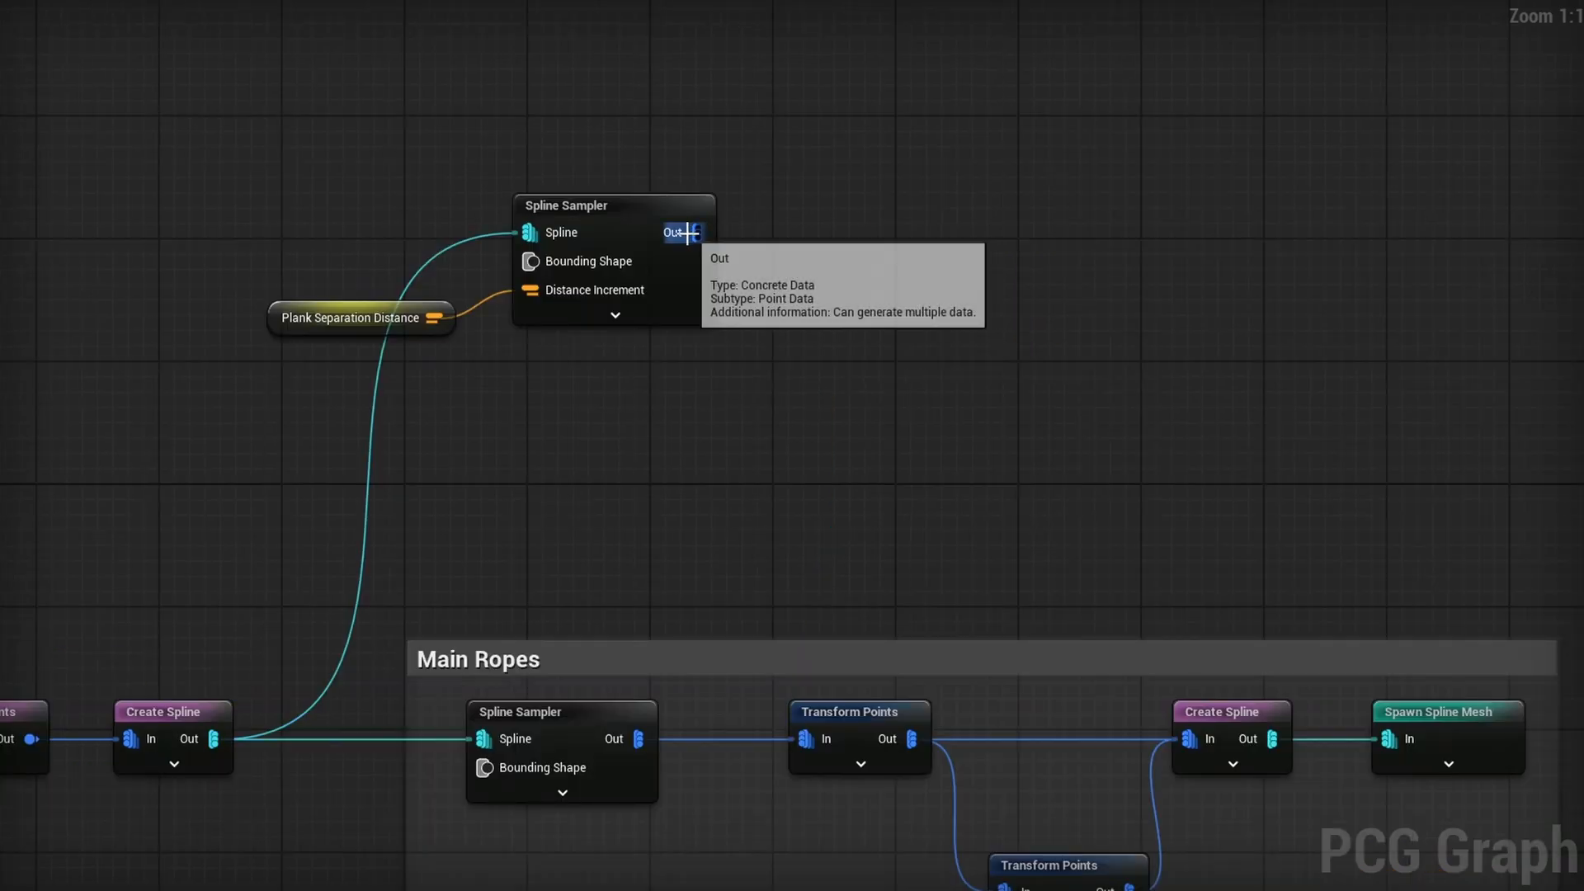
Add a Static Mesh Spawner node fed by the new Spline Sampler's output
drag(697, 233, 1040, 218)
text(stati)
key(Return)
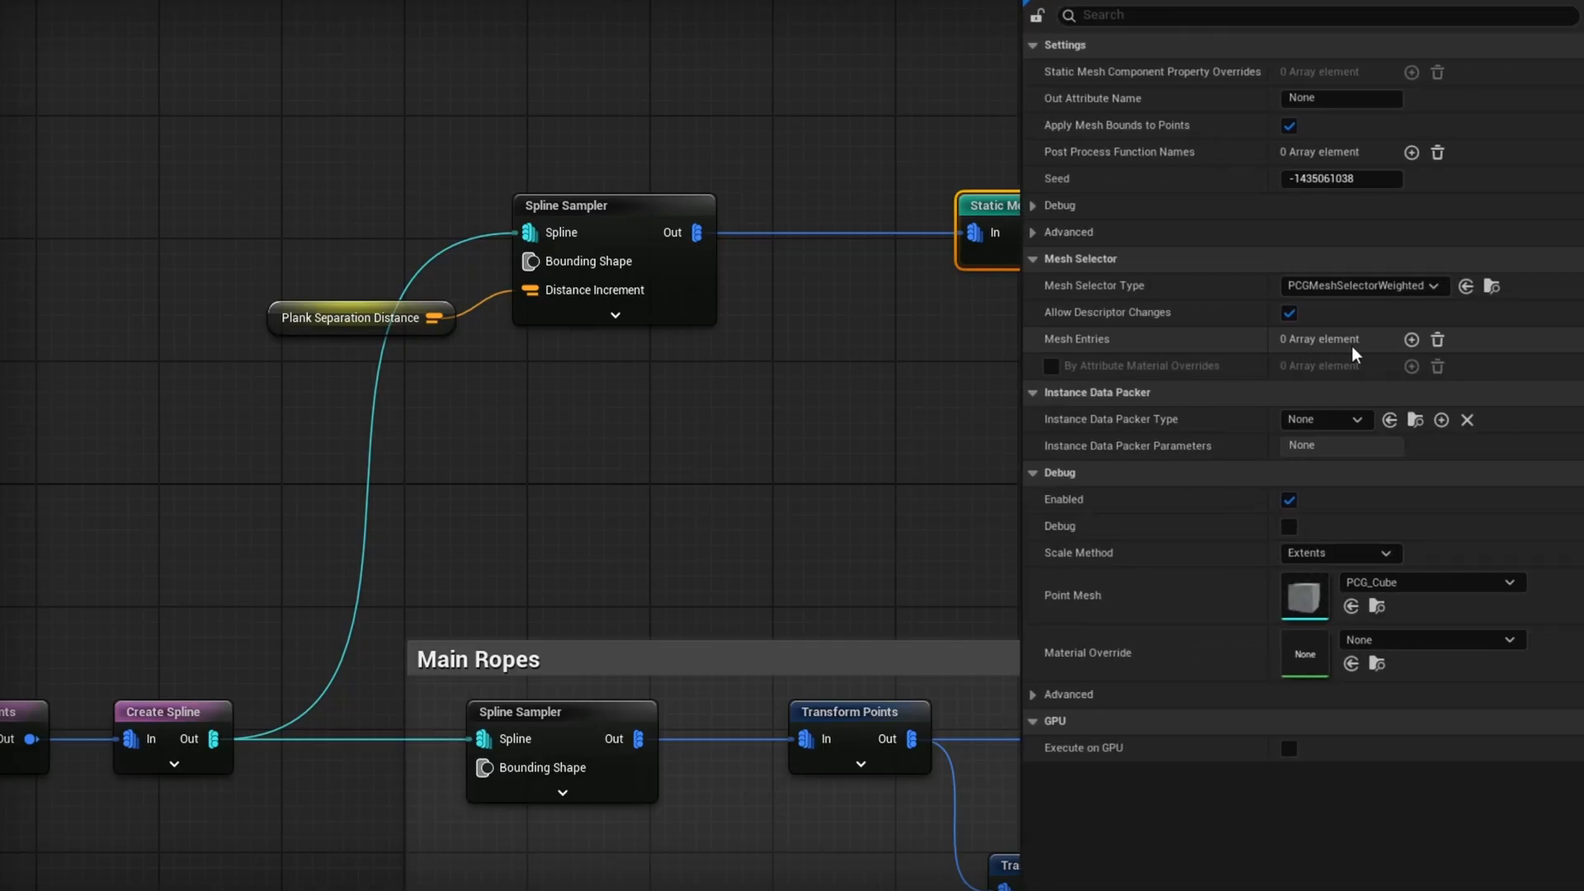
Add a mesh entry with the Cube static mesh to the Static Mesh Spawner and inspect the spawned cubes along the rope
click(1355, 339)
click(995, 367)
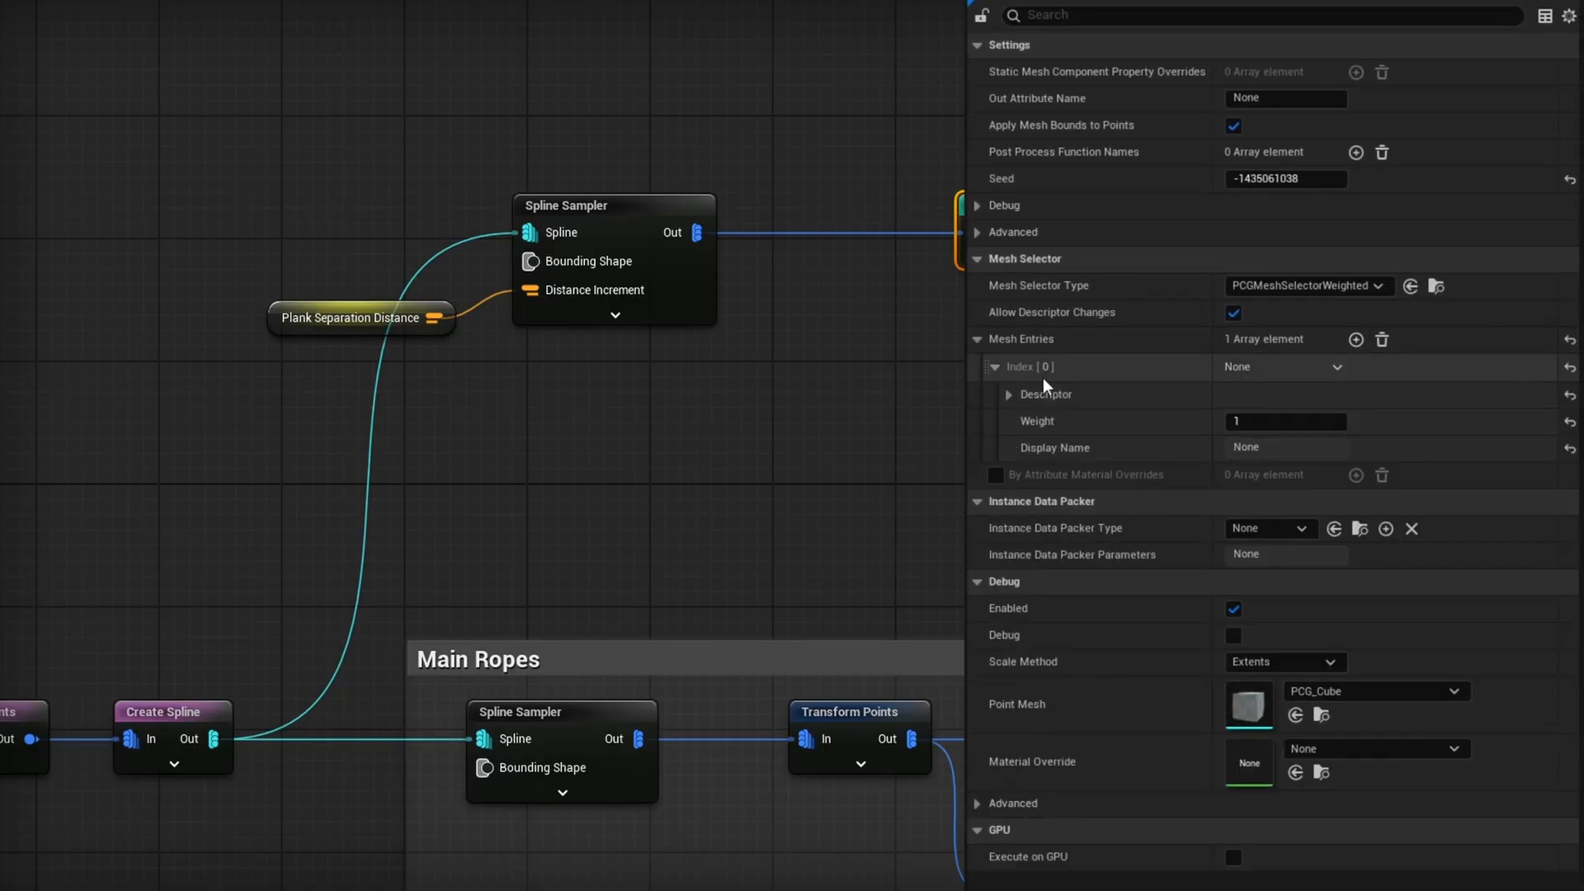
click(1009, 395)
click(1332, 478)
text(cube)
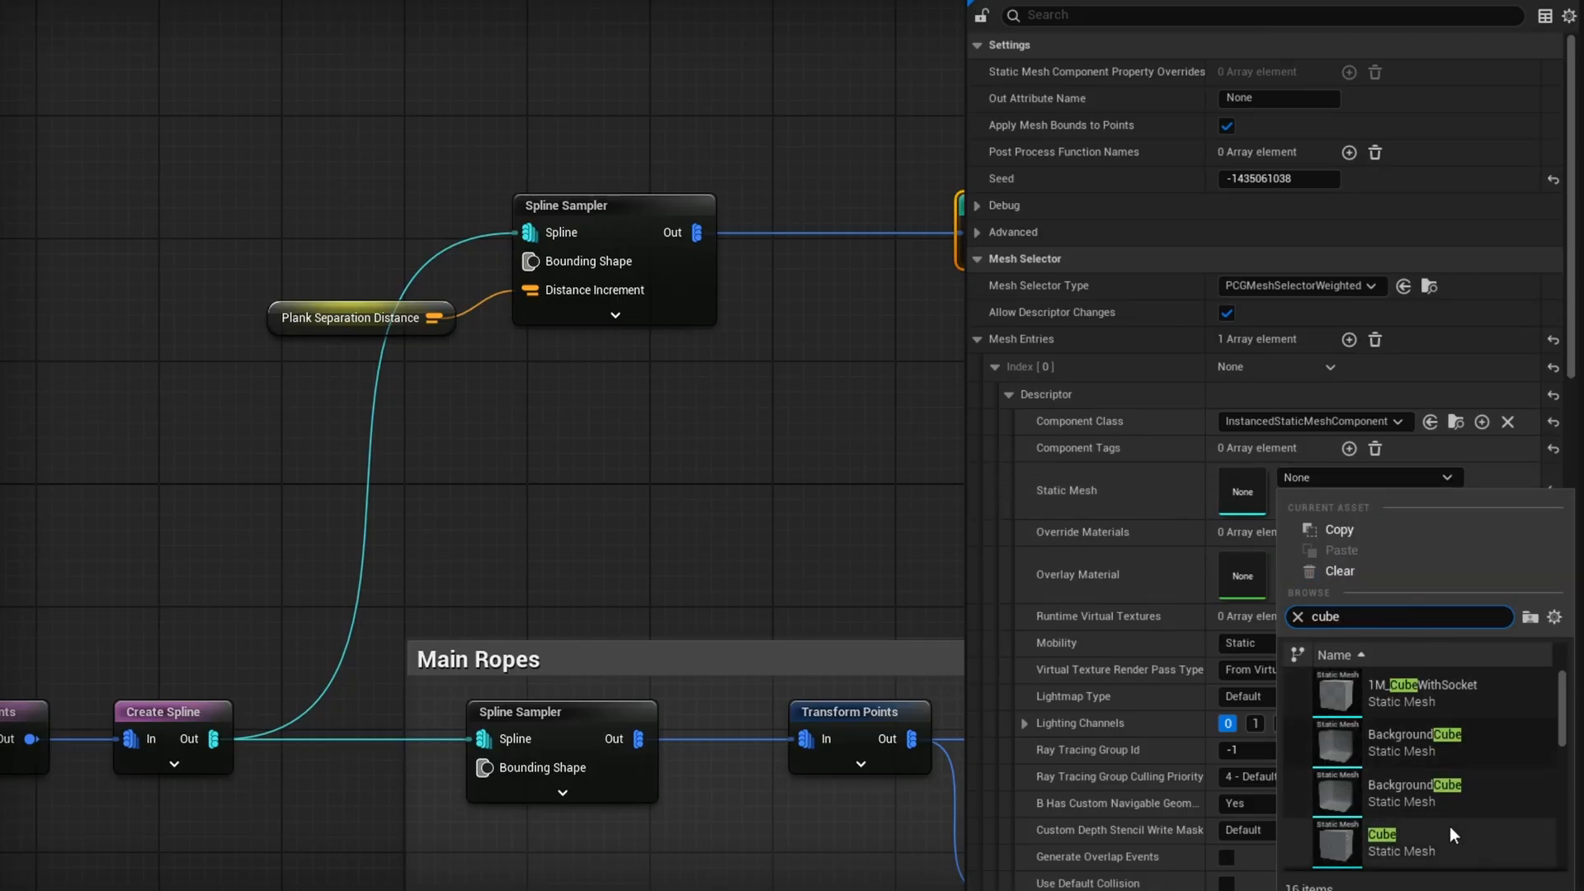
click(1449, 825)
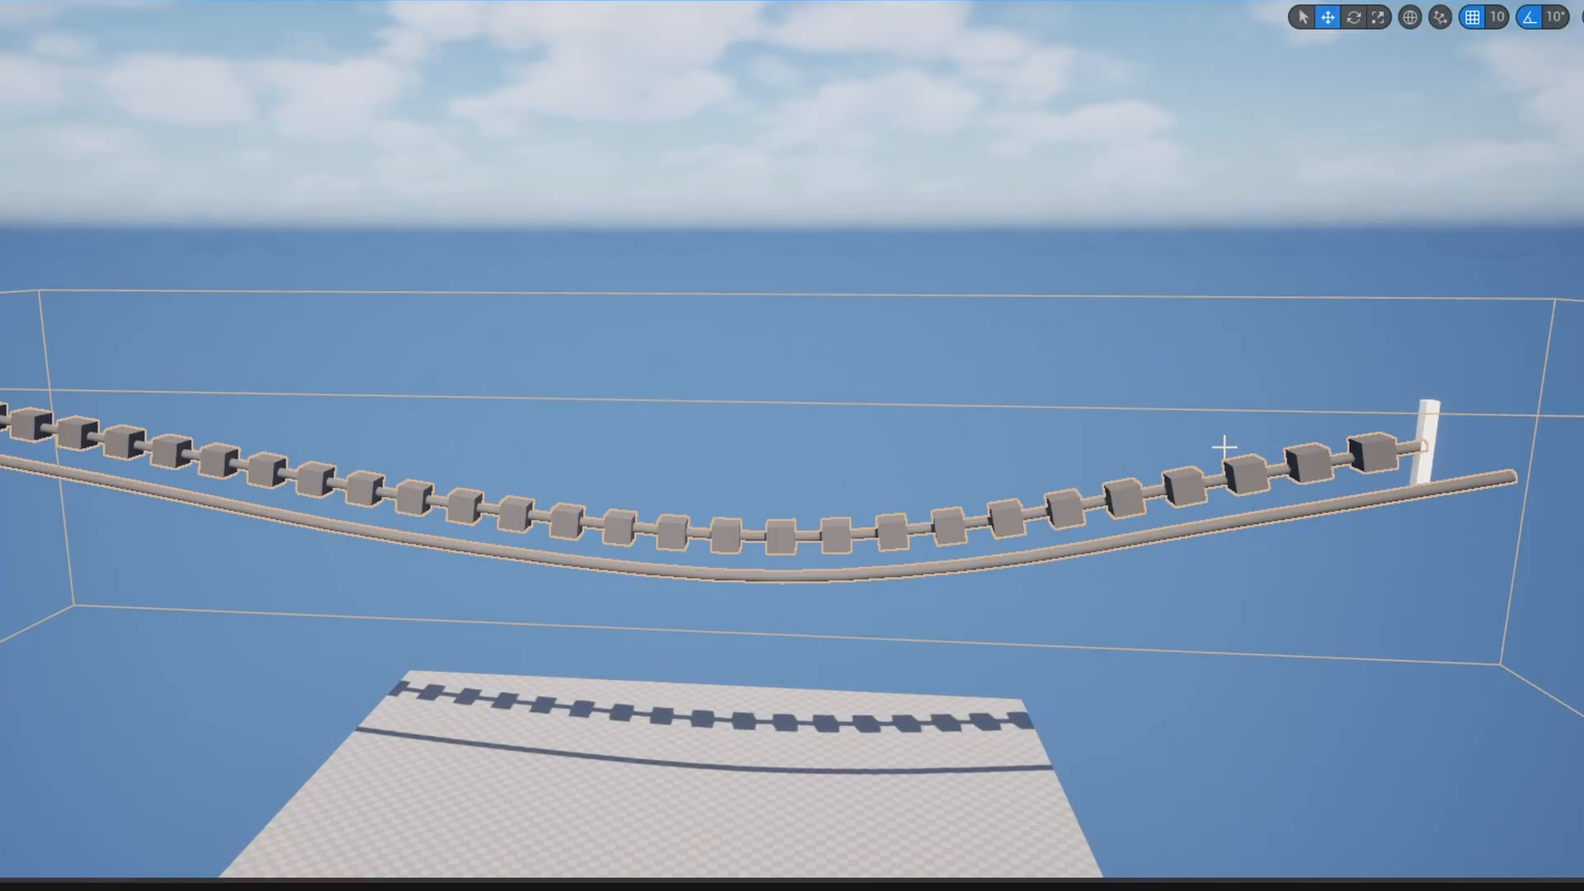
right_drag(1358, 526, 1221, 536)
right_drag(620, 330, 620, 410)
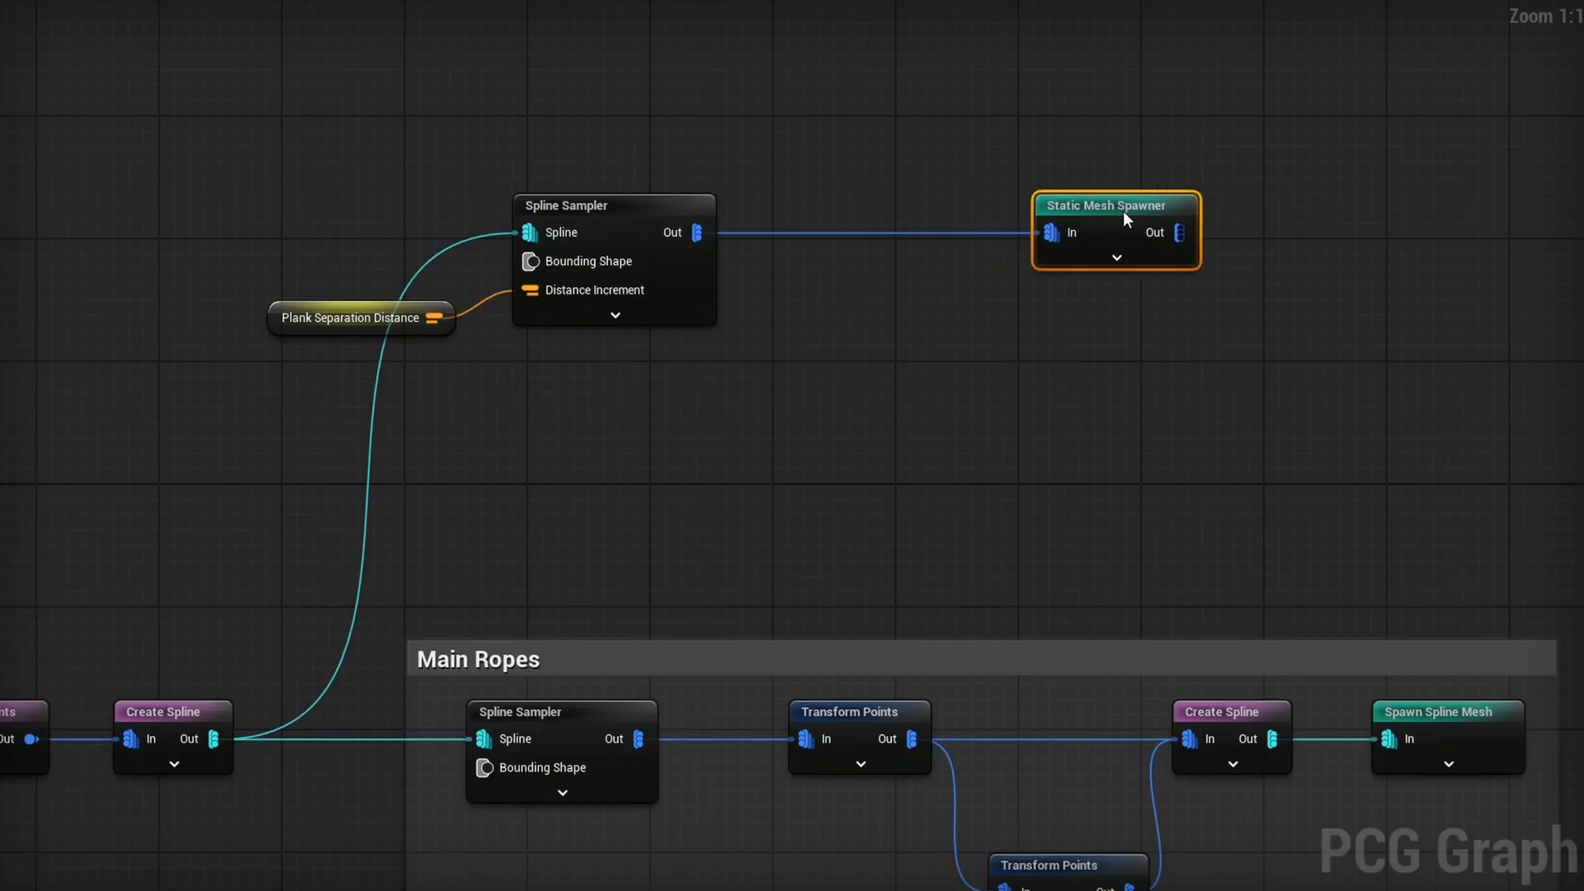
Insert a Transform Points node between the new Spline Sampler and the Static Mesh Spawner, spacing the nodes out evenly
drag(1122, 210, 860, 237)
text(ns)
drag(988, 232, 1354, 235)
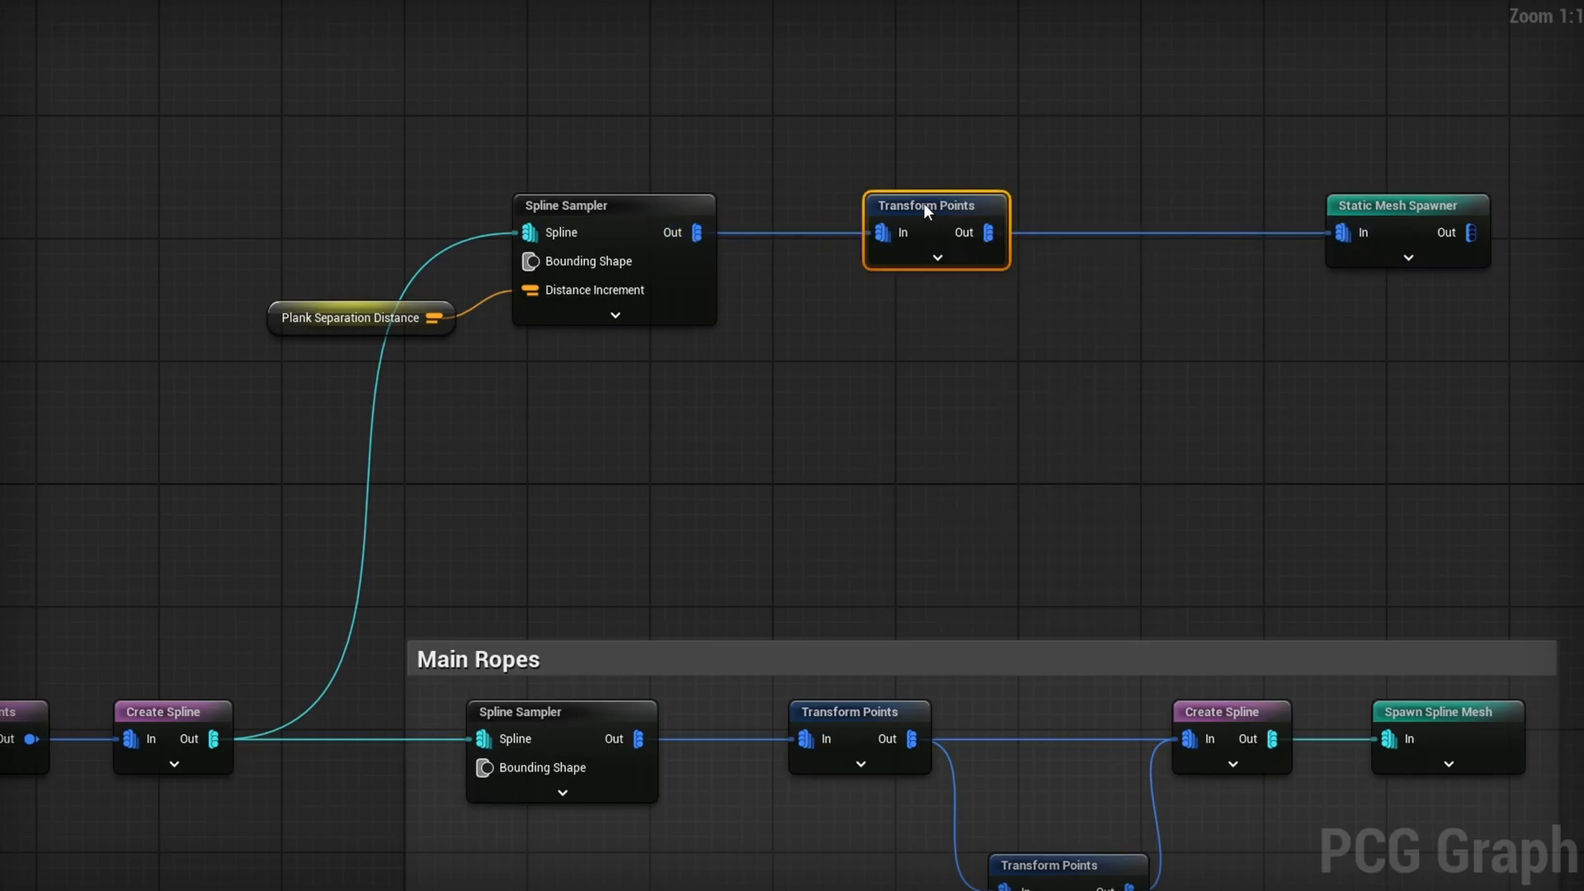
drag(923, 203, 1018, 203)
Add a graph parameter named PlankWidth with a value of 4
click(1160, 351)
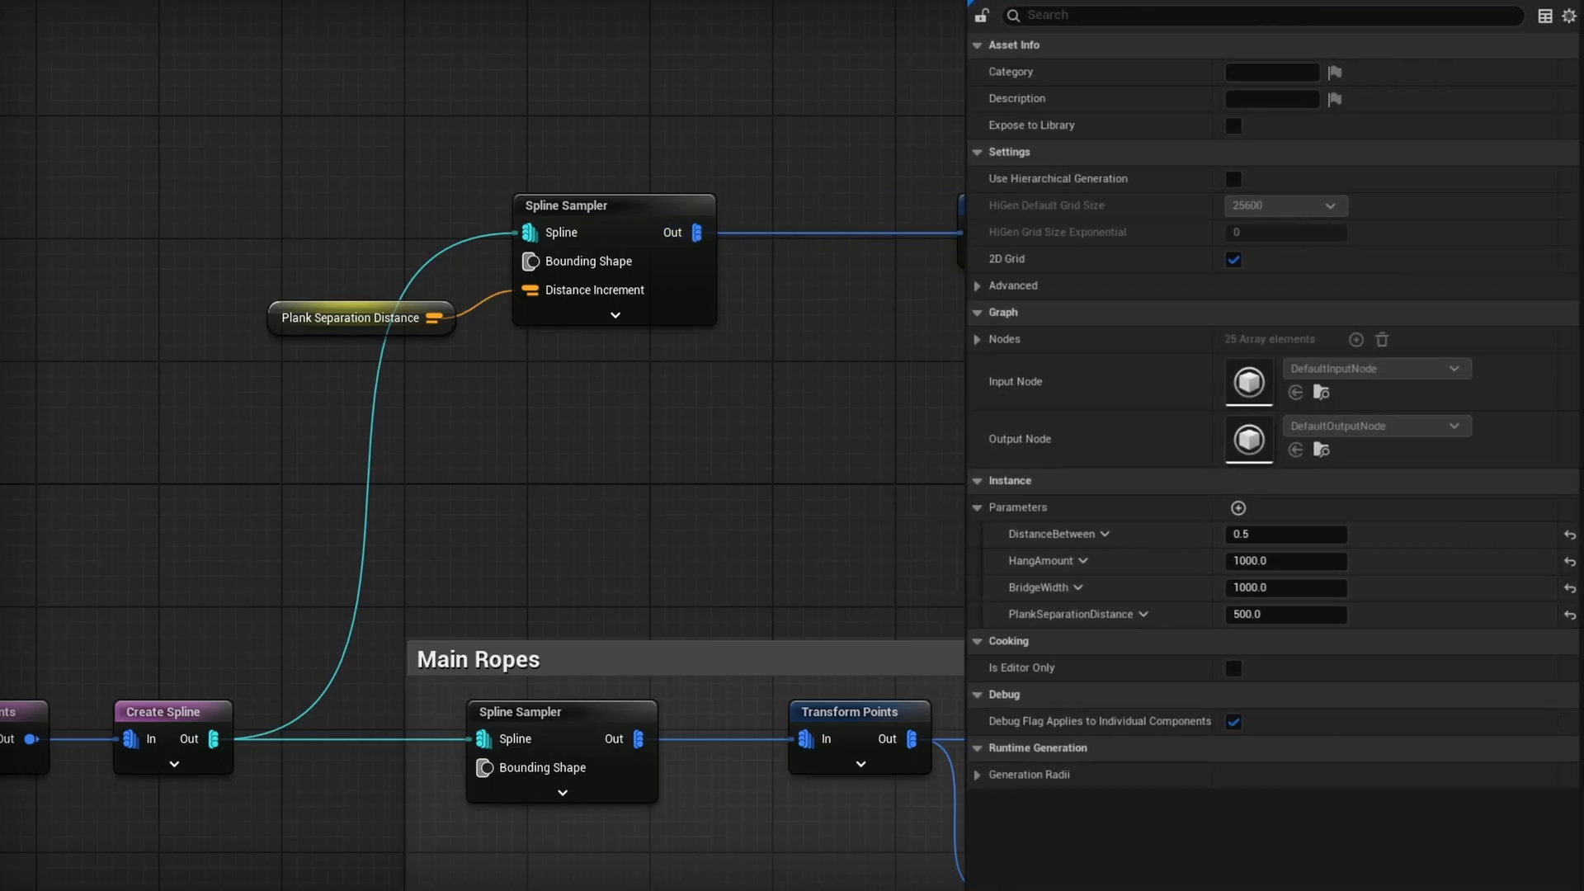
click(1238, 509)
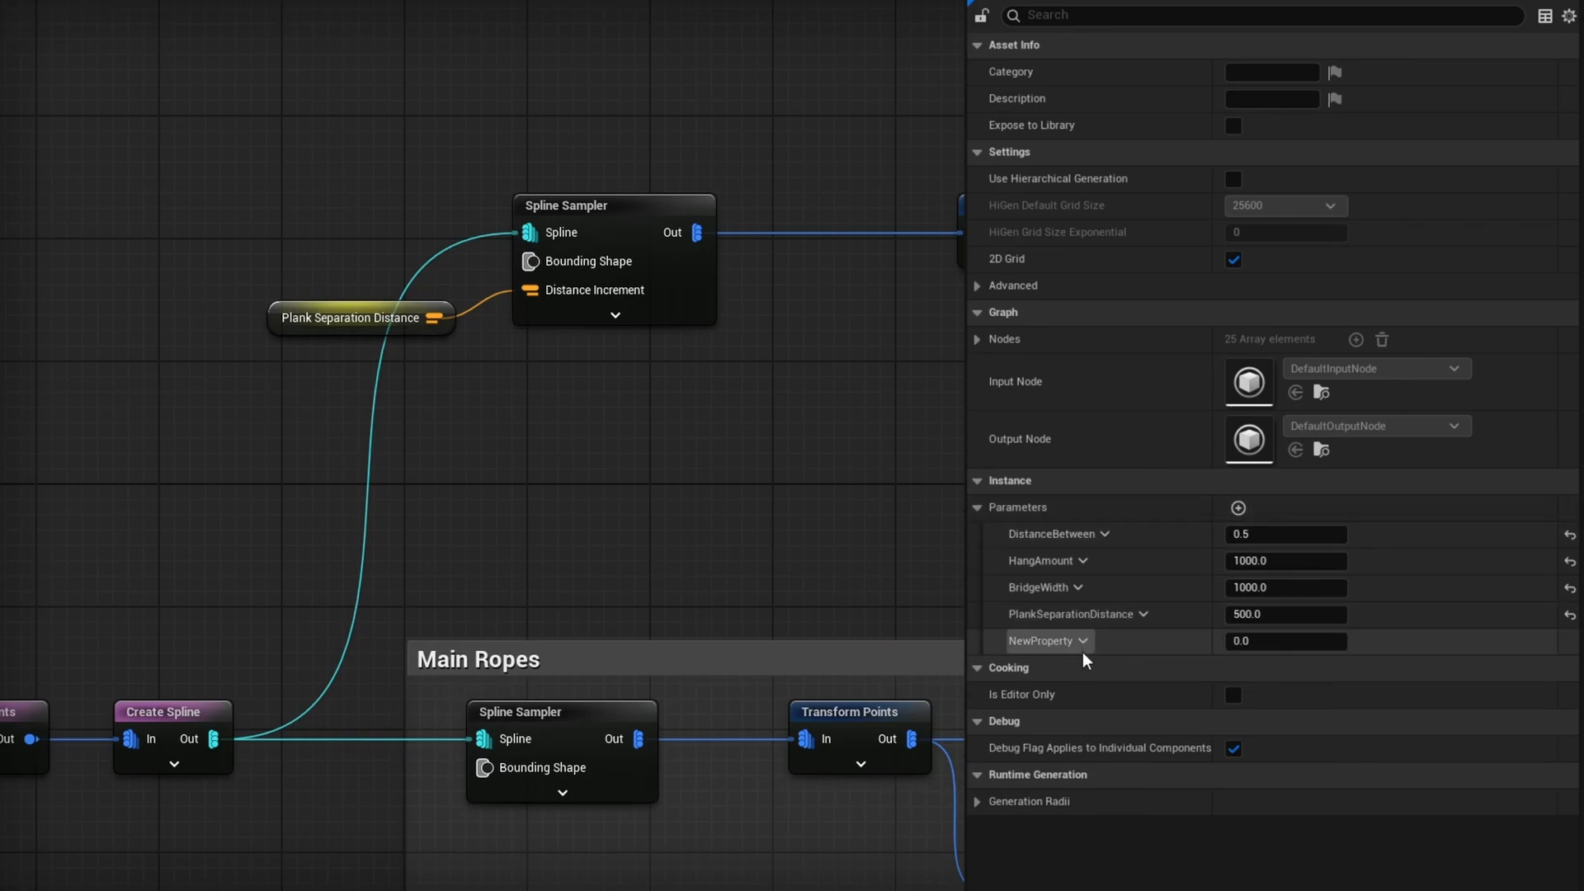
click(1107, 641)
click(1091, 708)
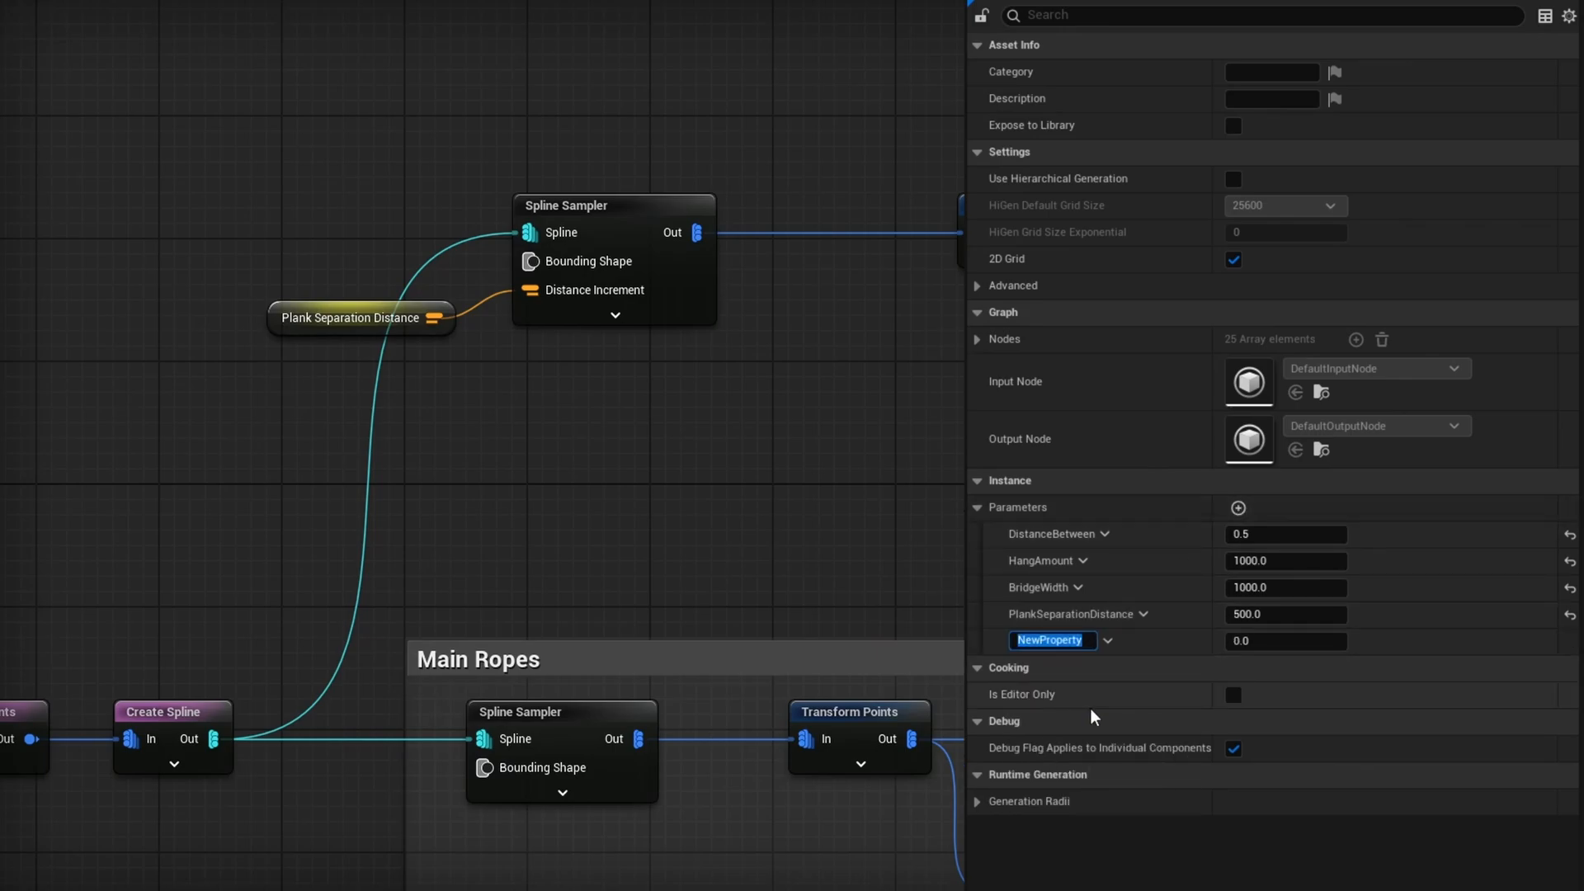
text(Plank)
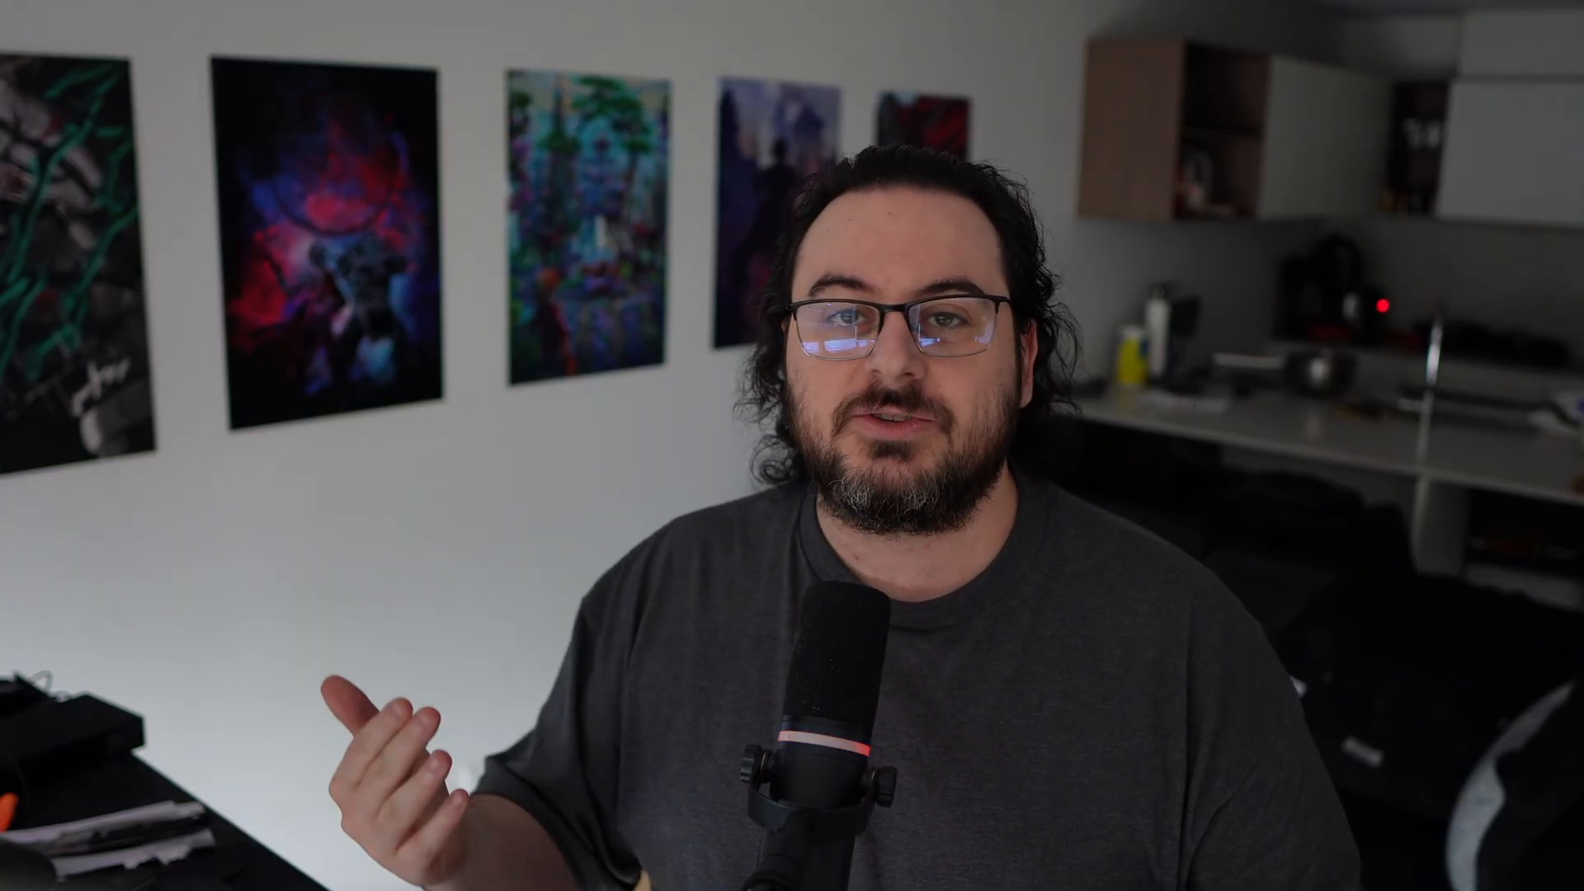
click(1273, 637)
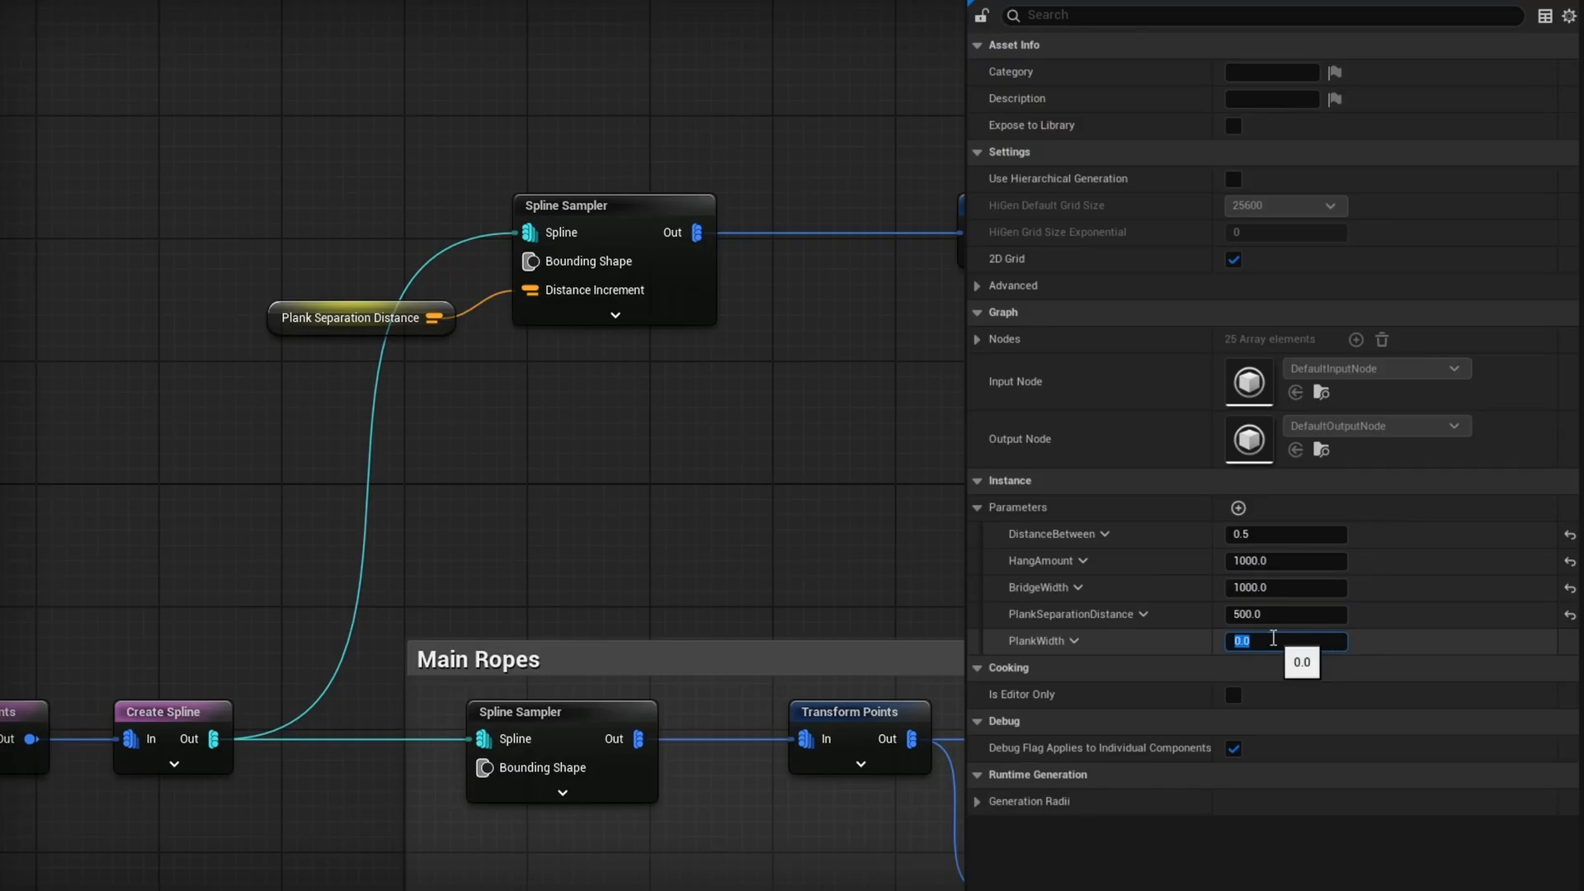
text(4)
key(Return)
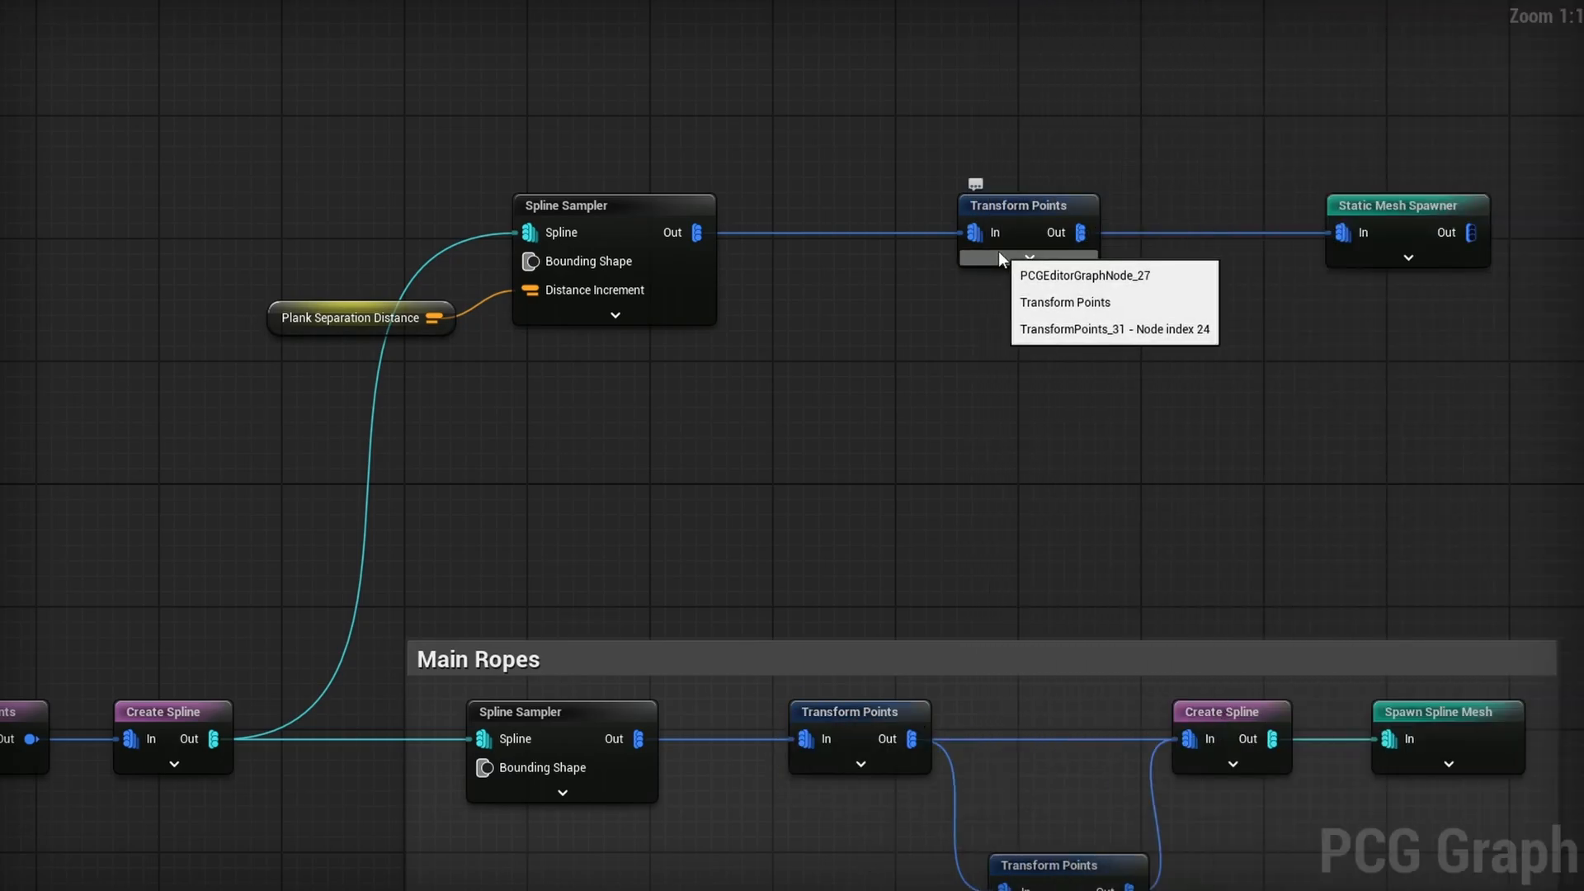
Copy the Make Vector Attribute node from Main Ropes and connect the copy to the new Transform Points' Offset Min and Offset Max
click(999, 255)
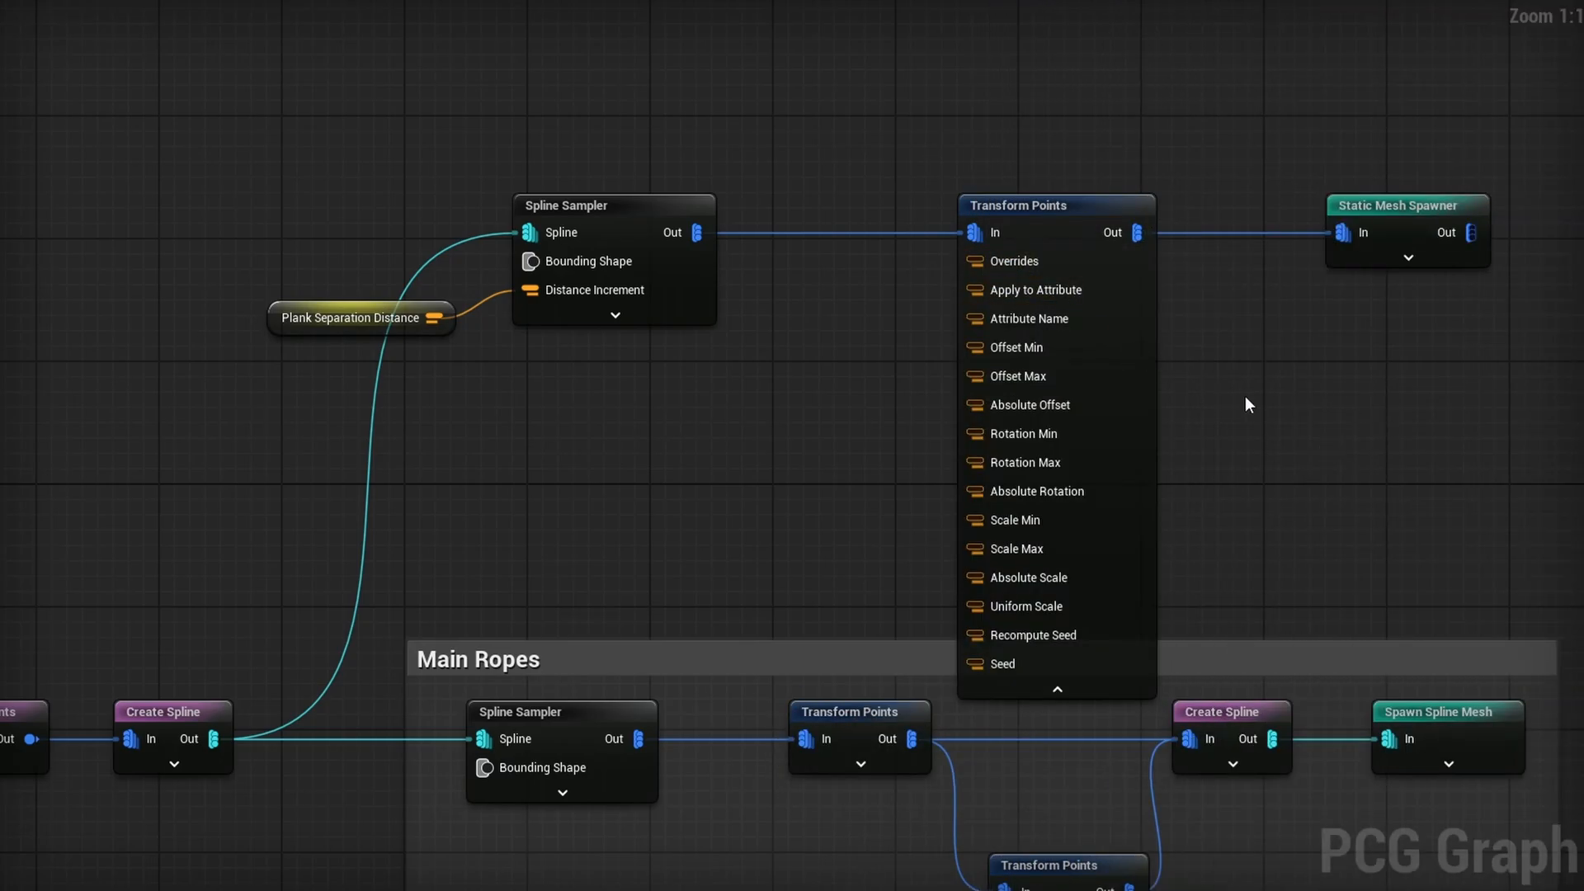
right_drag(1290, 445, 1300, 68)
drag(917, 475, 850, 603)
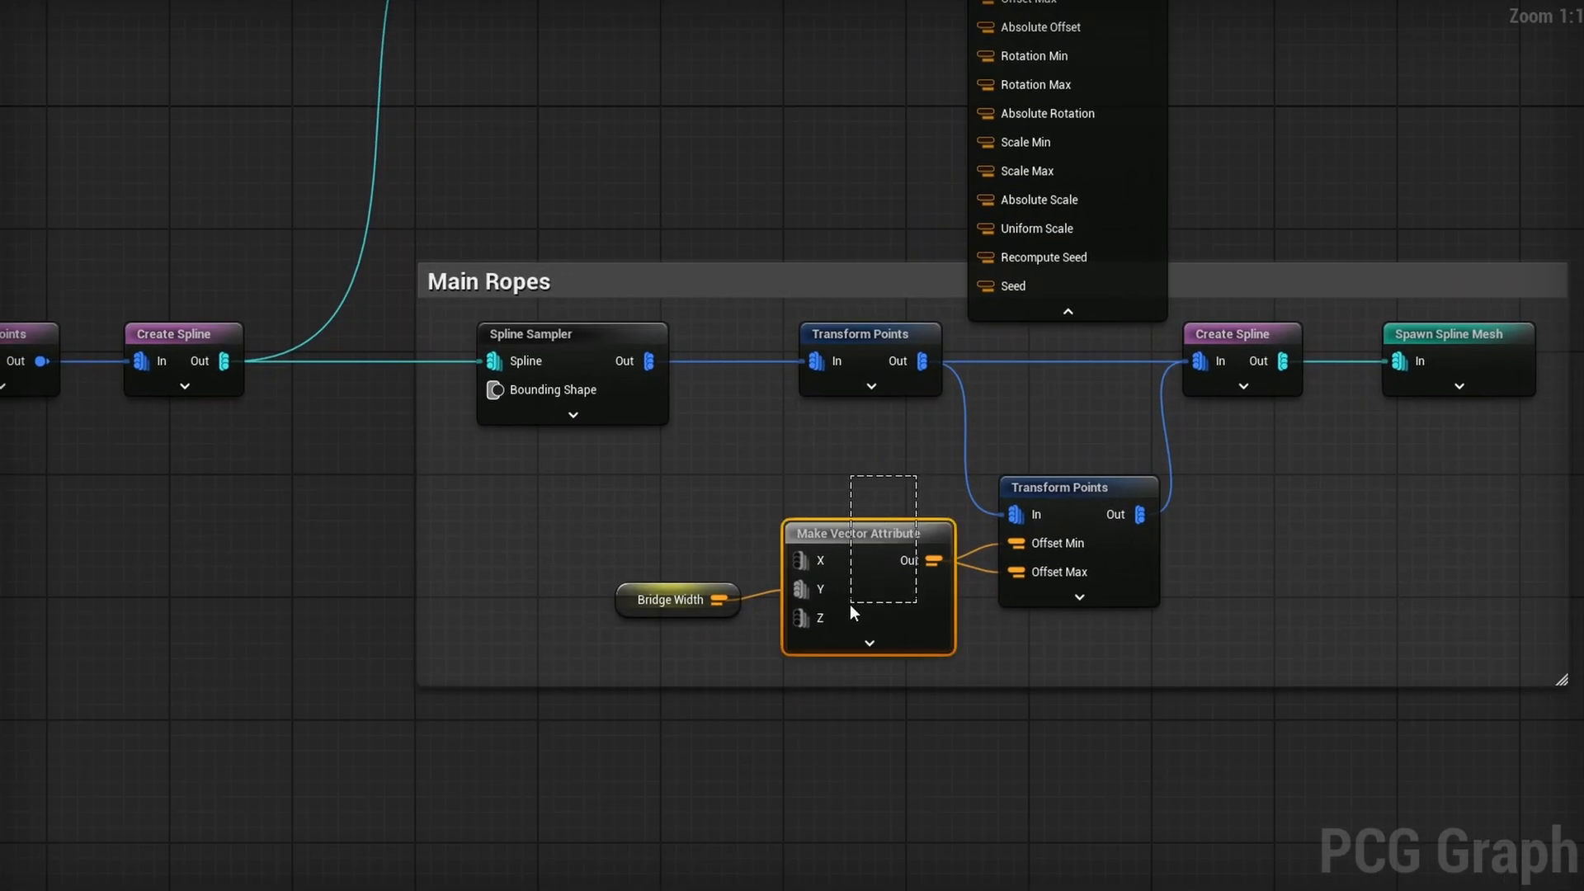
right_drag(831, 459, 820, 848)
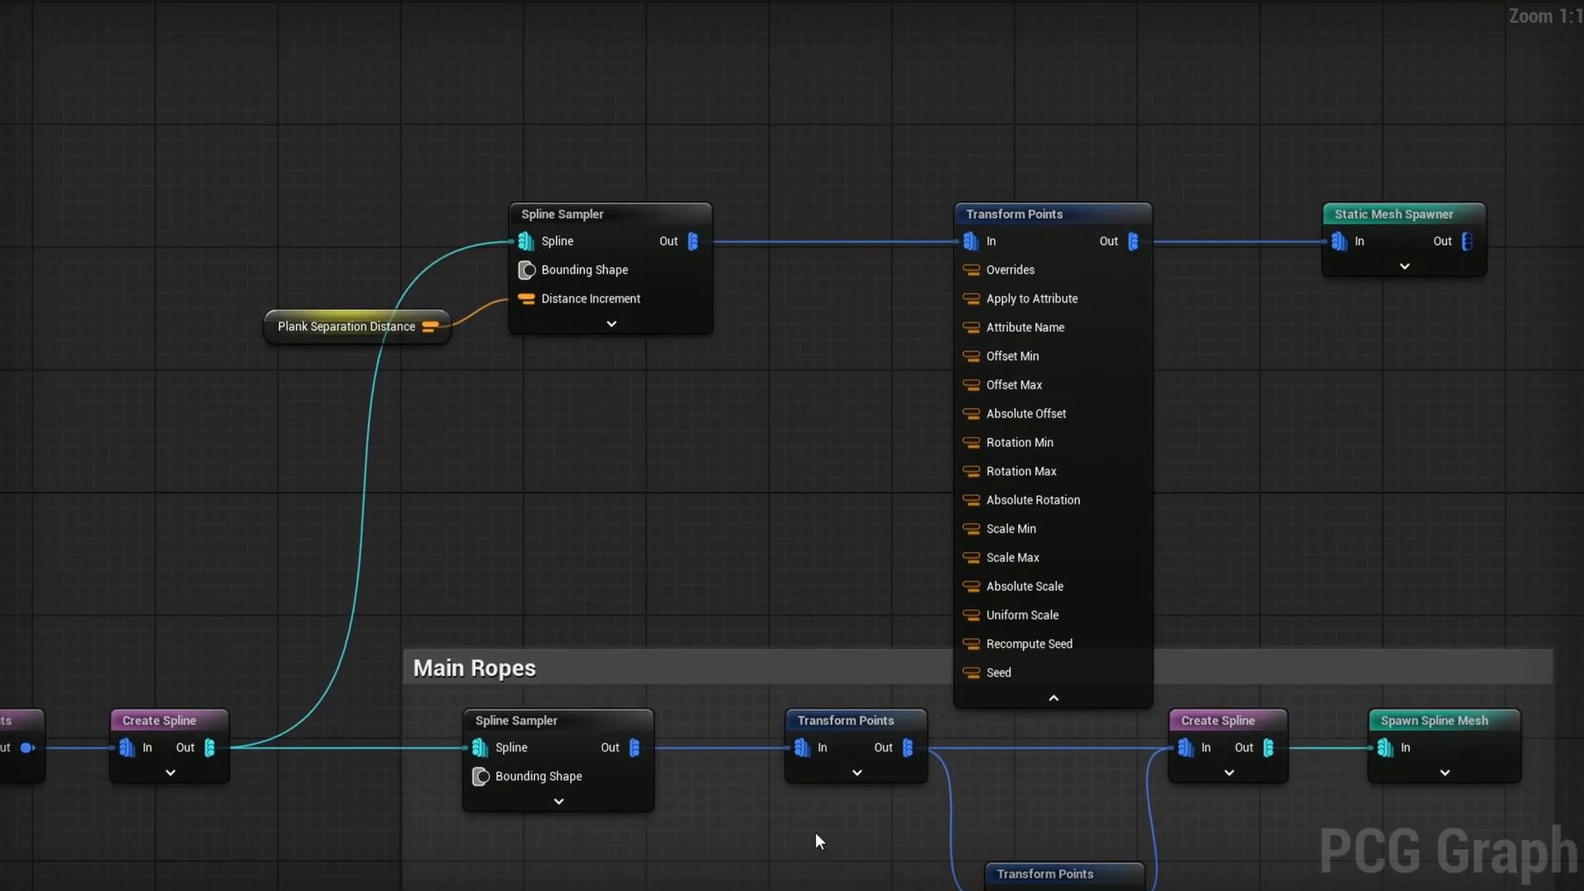
key(ctrl+v)
drag(870, 392, 970, 357)
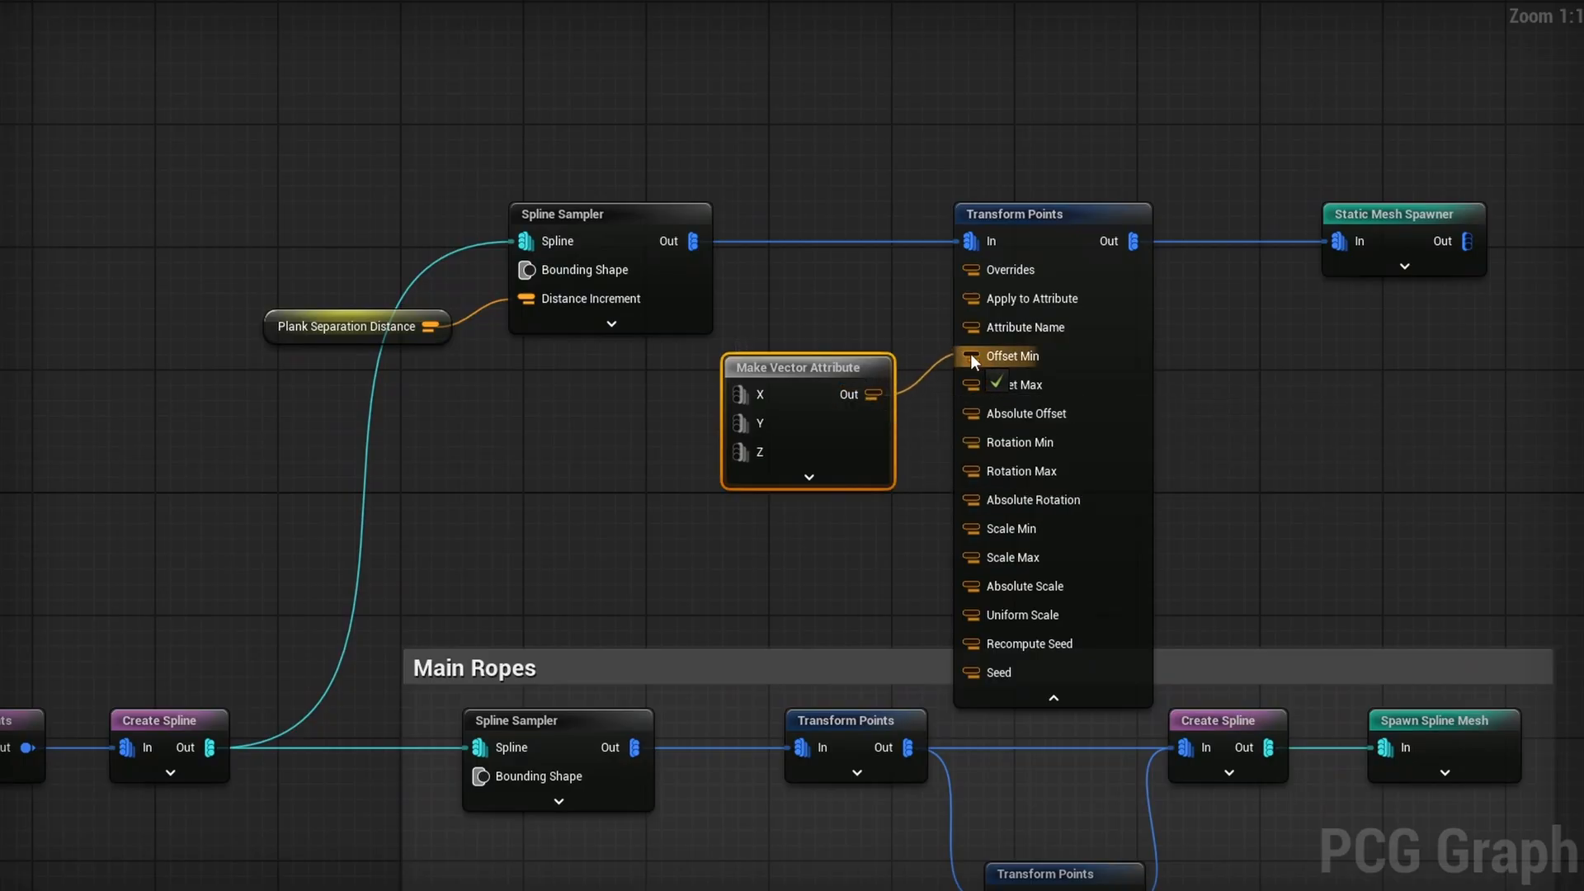
drag(873, 394, 970, 385)
drag(796, 368, 814, 337)
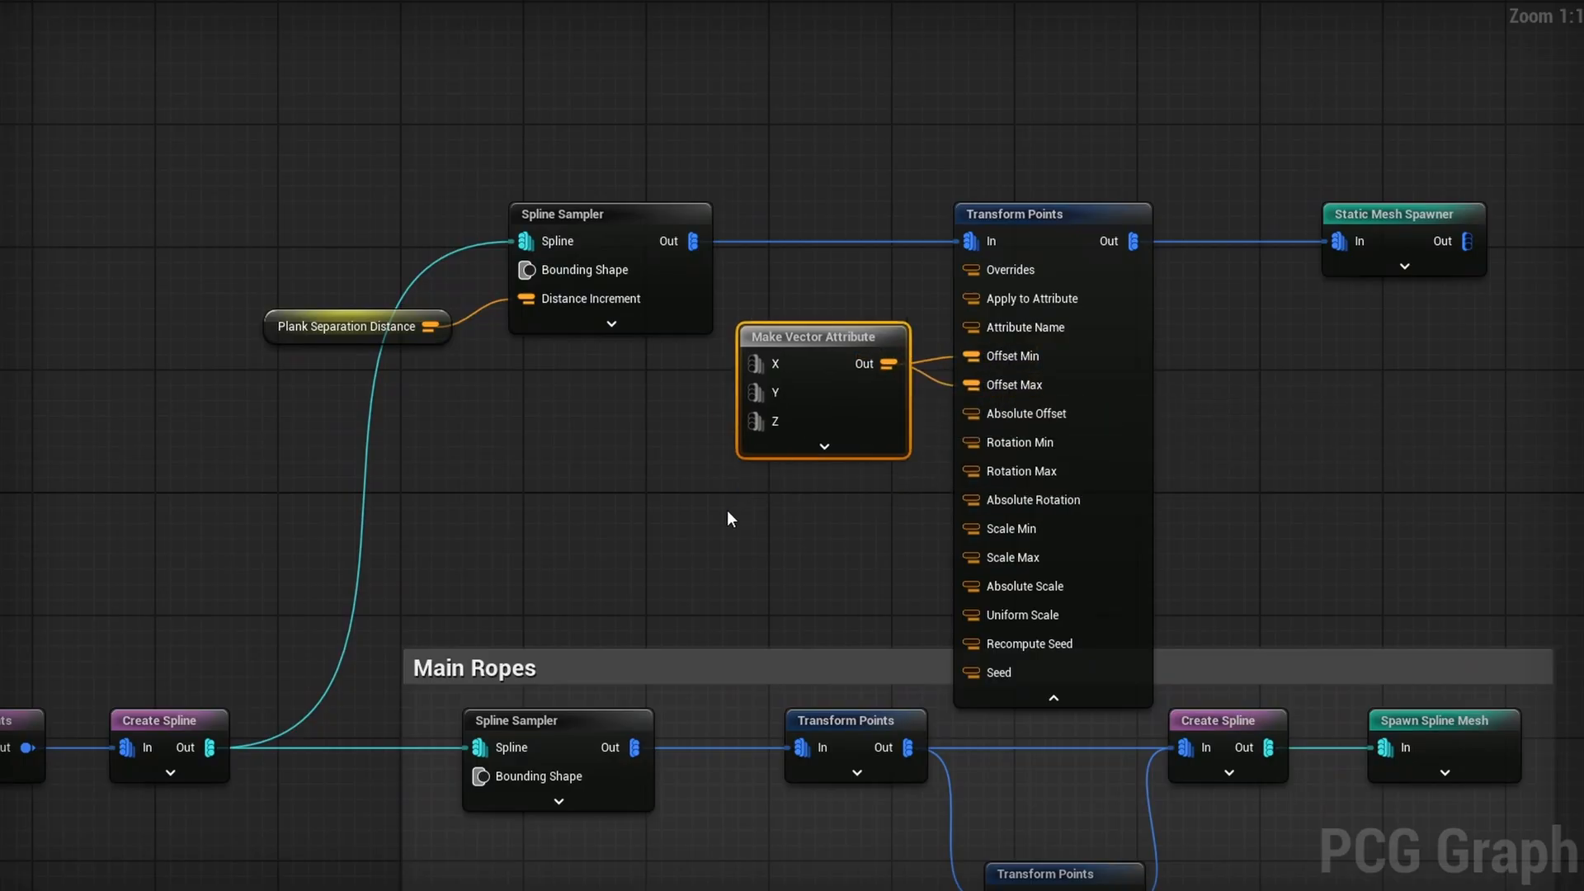
Connect a second Make Vector Attribute copy to the new Transform Points' Scale Min and Scale Max, and disable Uniform Scale on that node
key(ctrl+v)
drag(864, 547, 994, 528)
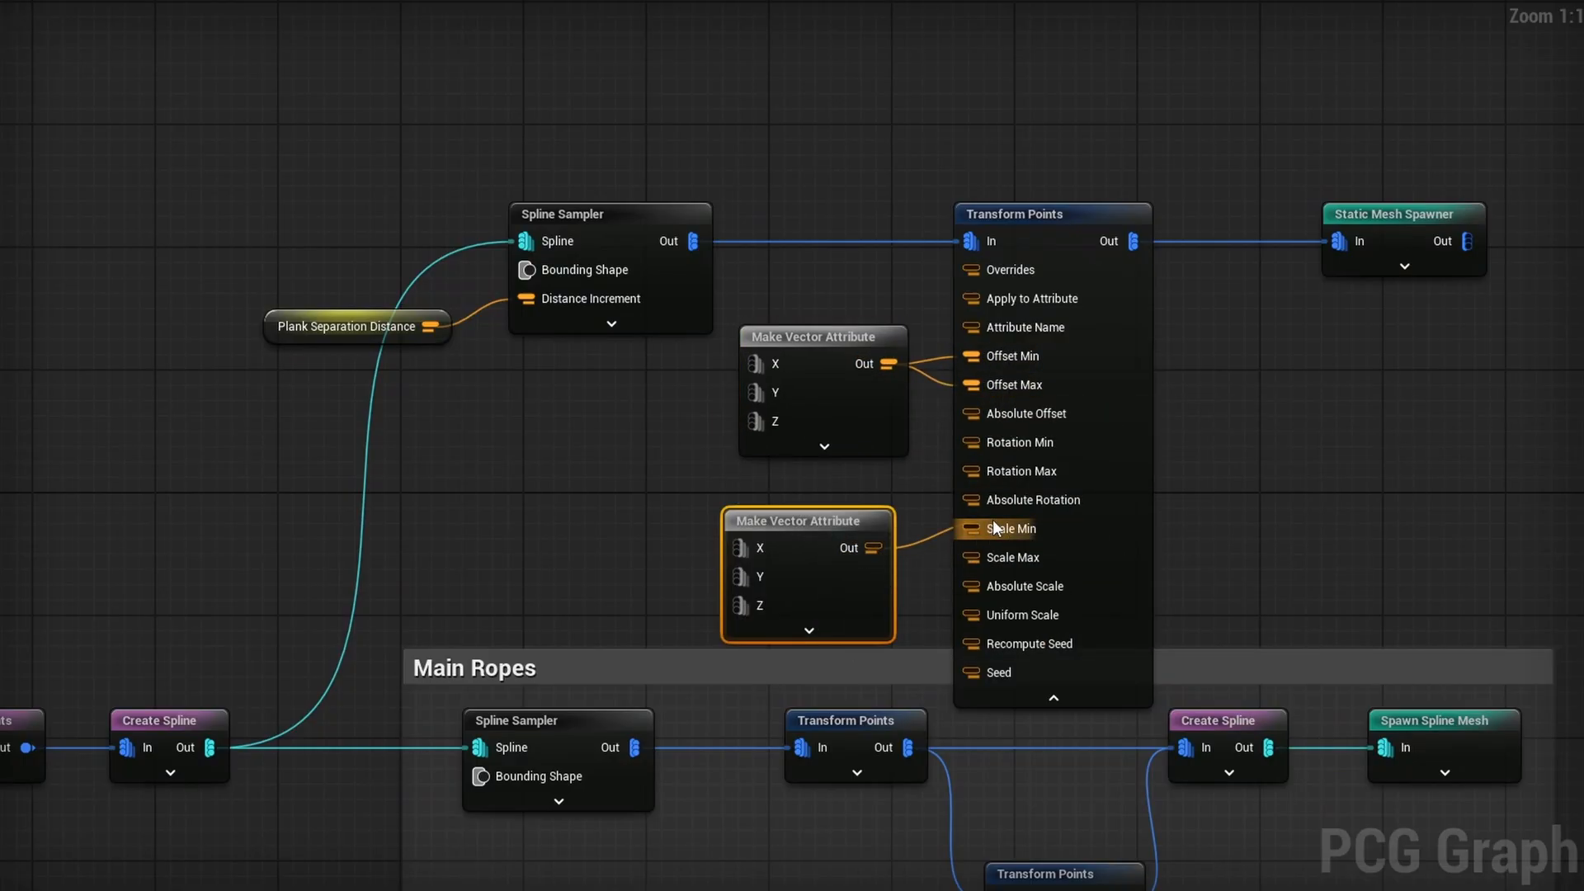
drag(882, 554, 1009, 562)
click(1054, 698)
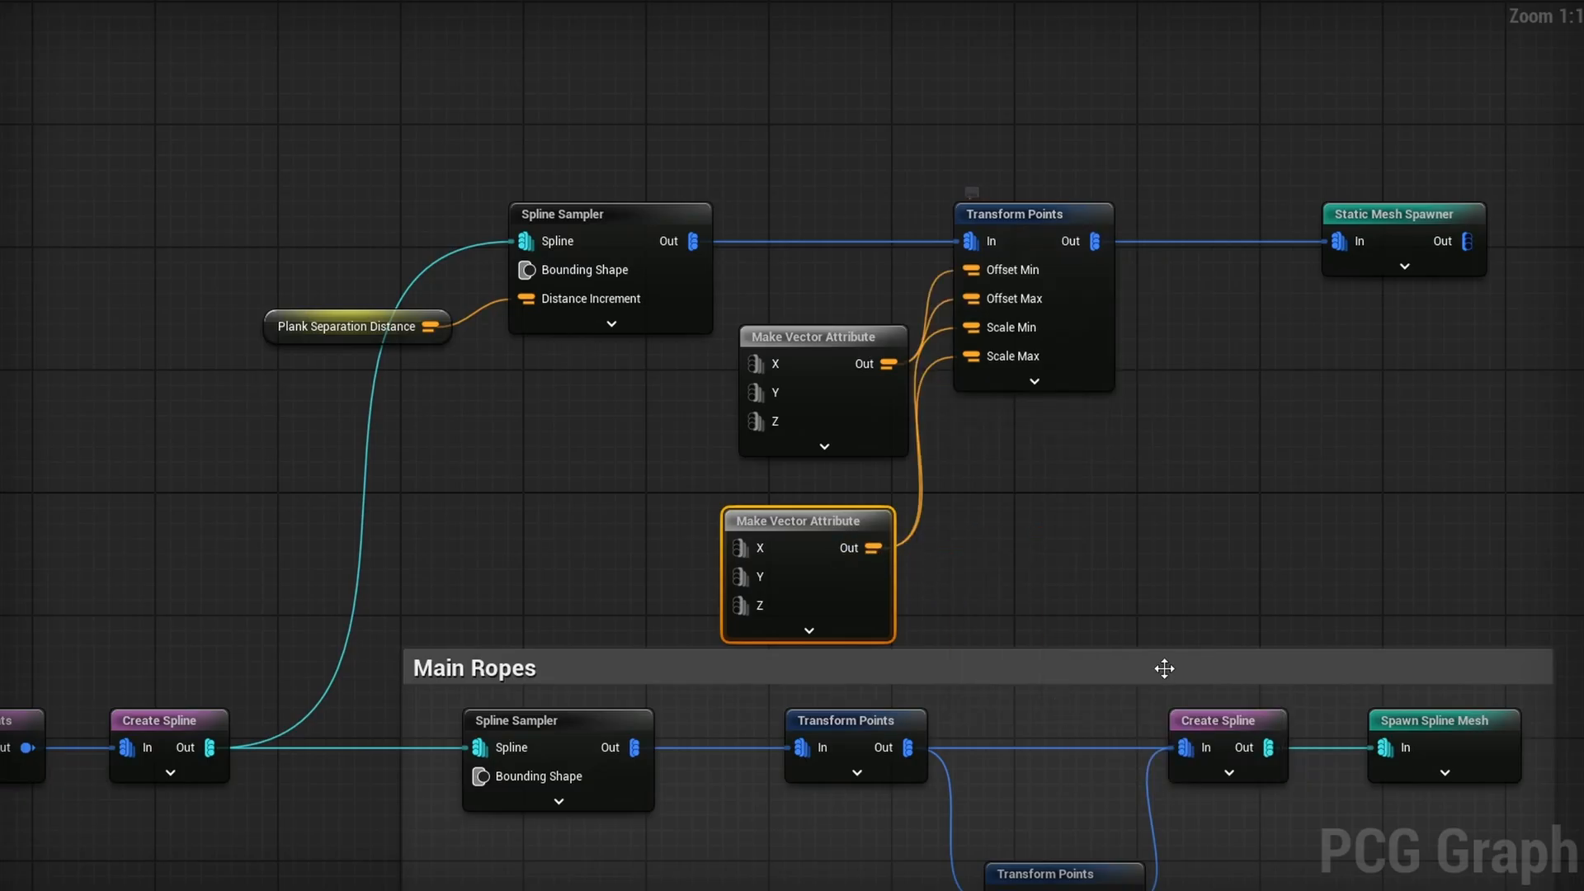
drag(814, 337, 799, 351)
click(1082, 213)
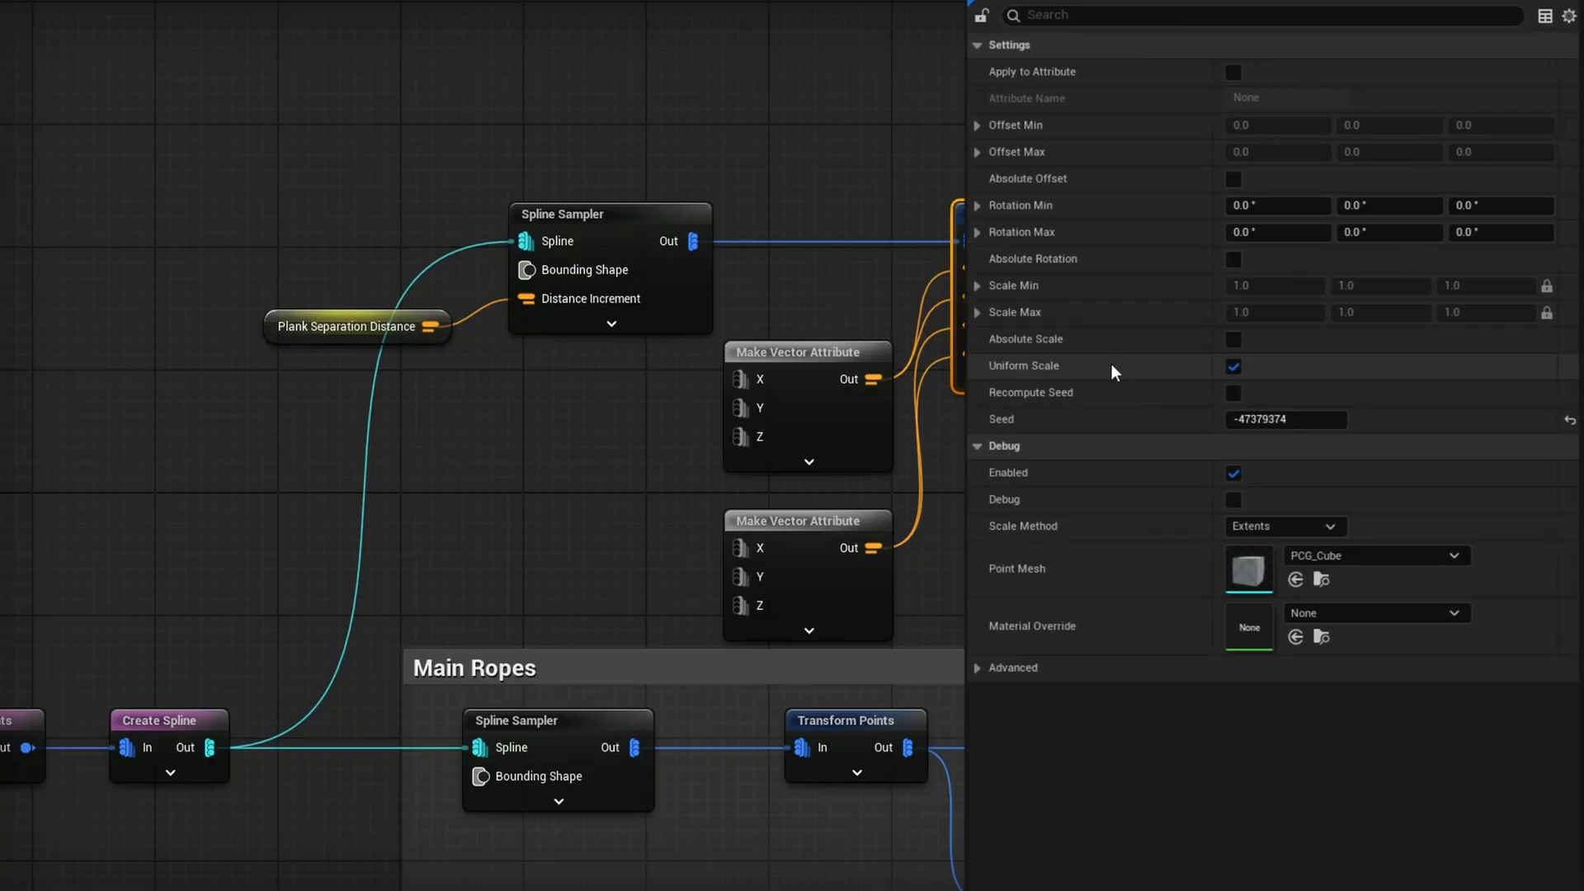
click(1234, 368)
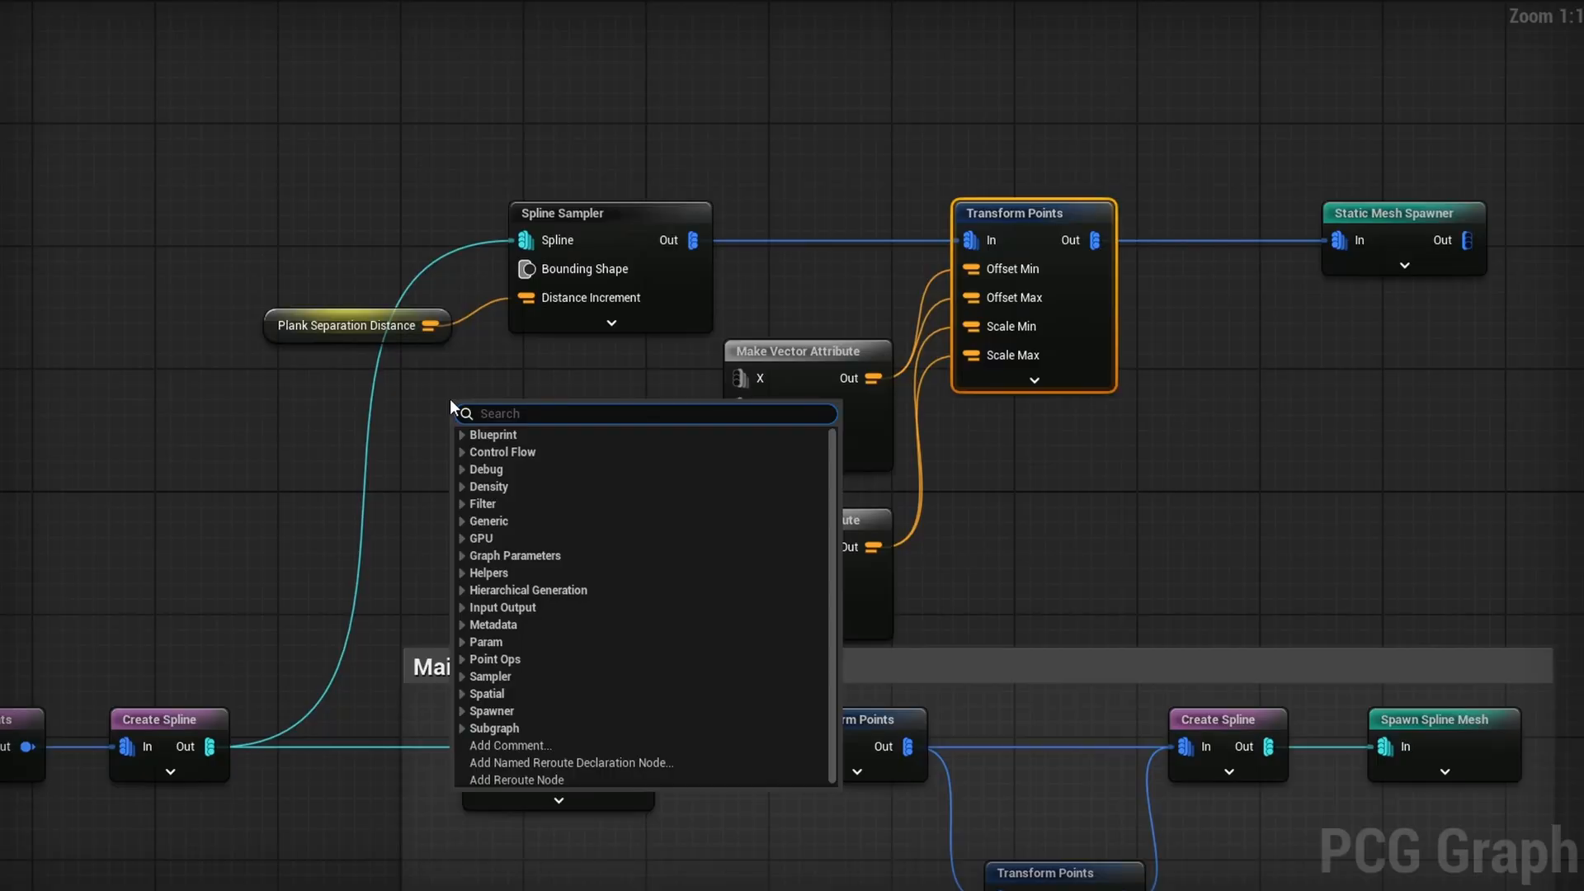
Add a Bridge Width parameter getter near the lower-level vector nodes and feed it into a new Divide node's In A
text(get)
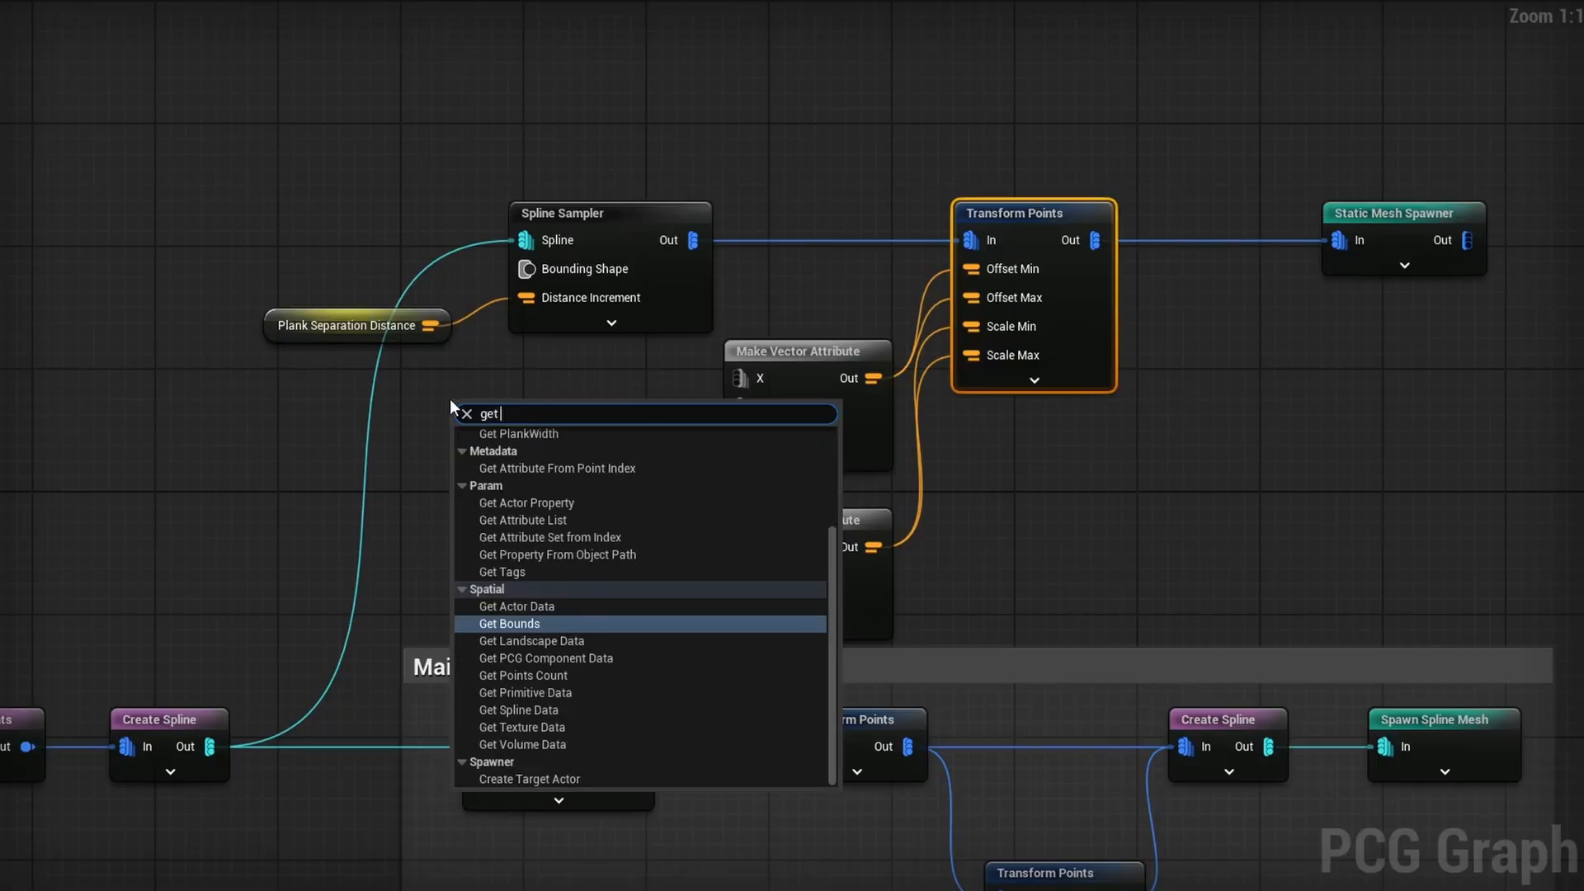
key(Return)
drag(553, 417, 566, 419)
text(div)
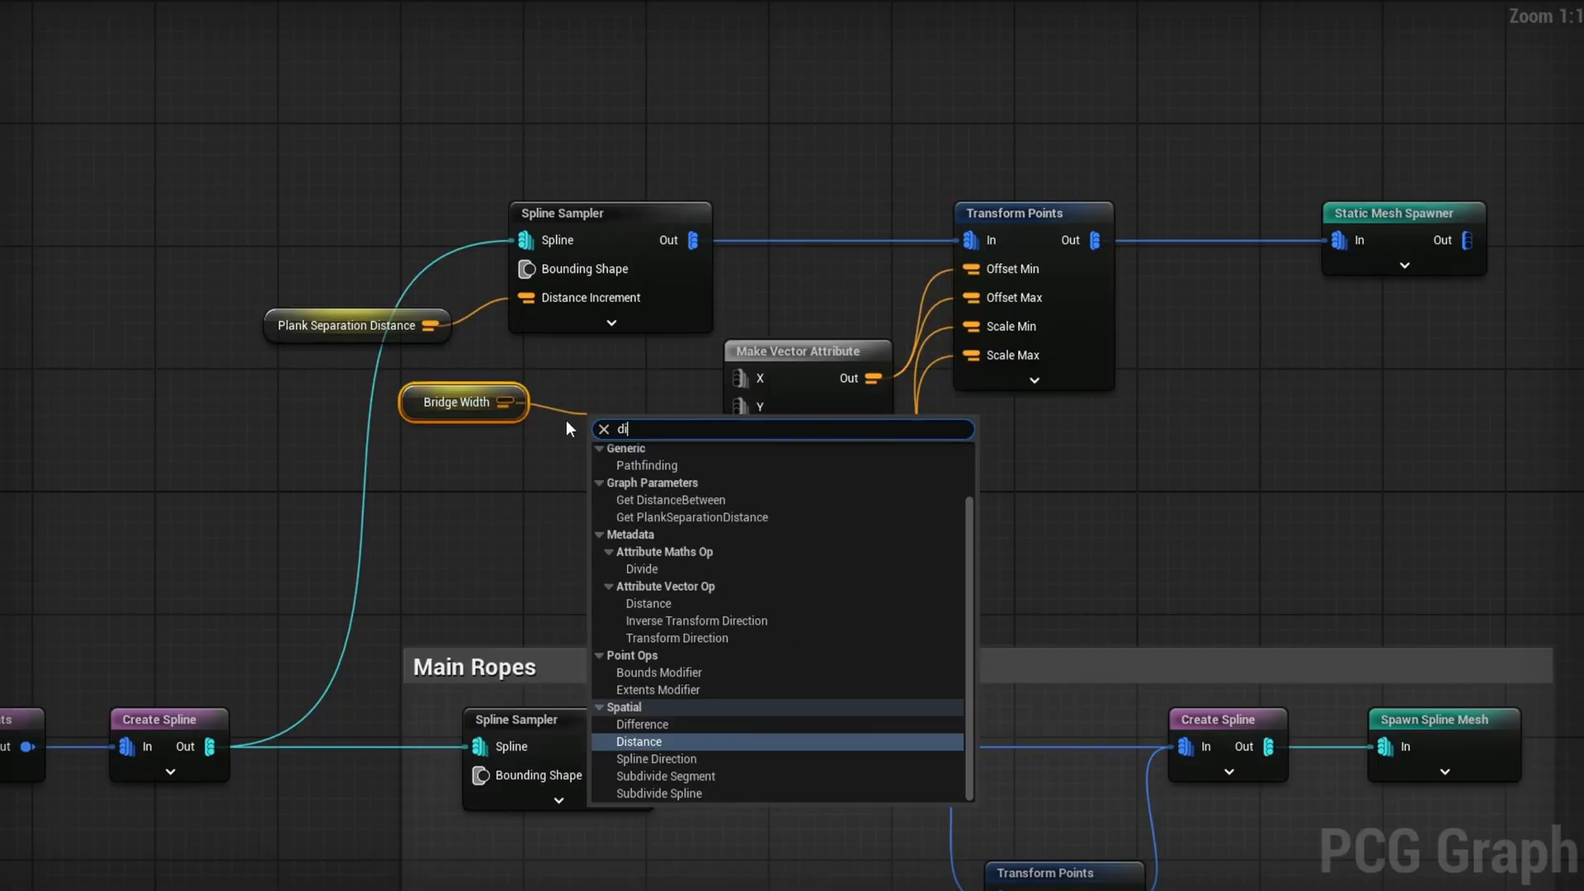
key(Return)
Divide Bridge Width by a Create Attribute of 2 and connect the result to Y on the offset Make Vector Attribute
drag(605, 497, 403, 527)
text(cre)
key(Return)
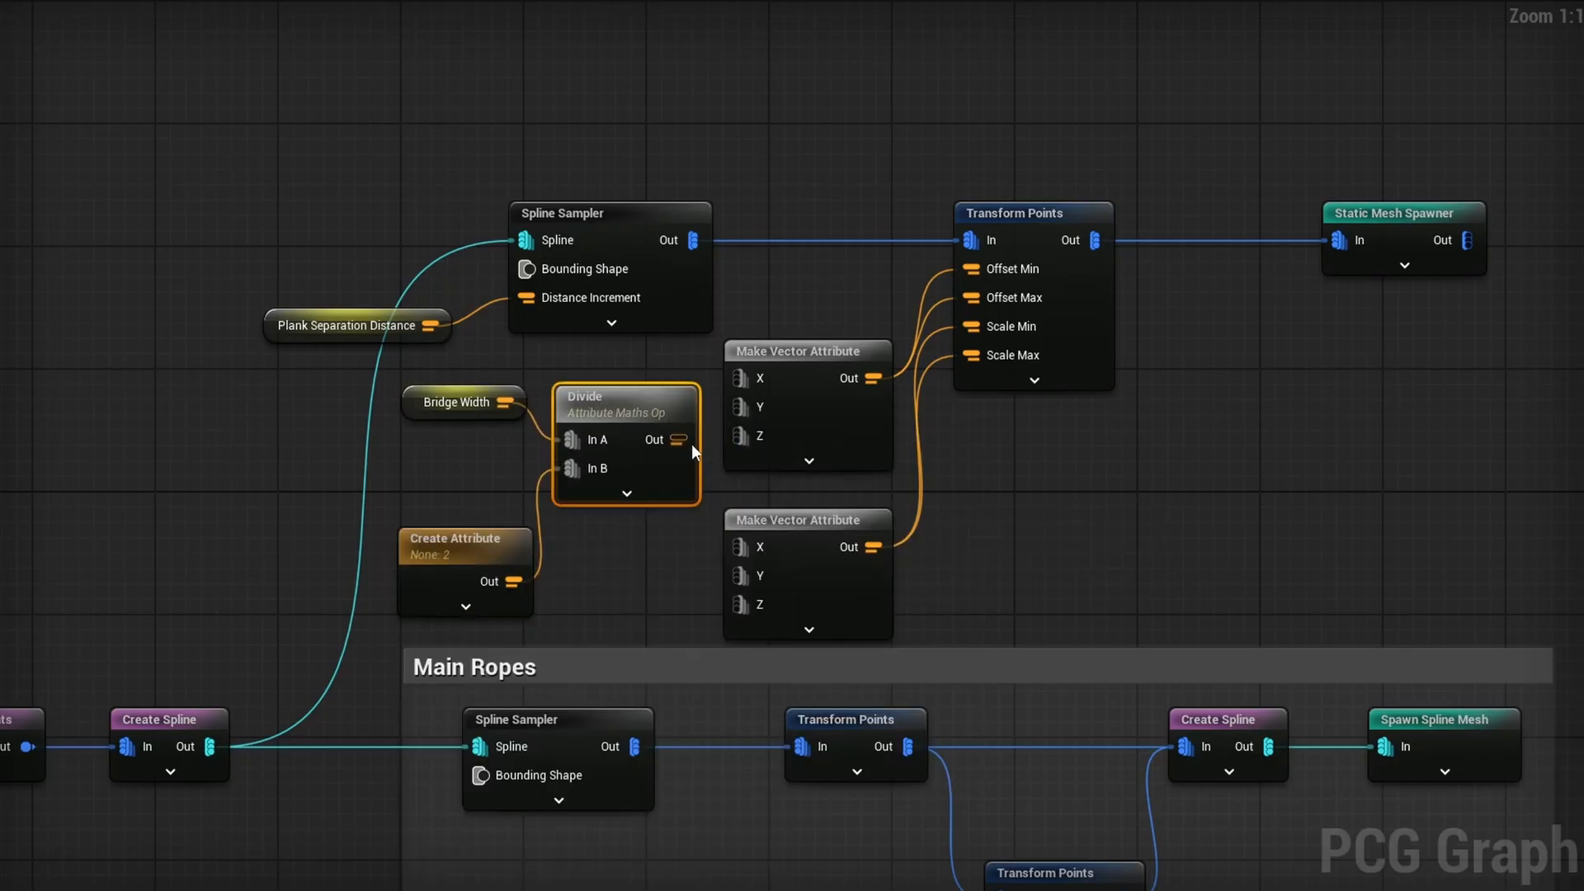
drag(691, 443, 754, 407)
drag(468, 538, 457, 479)
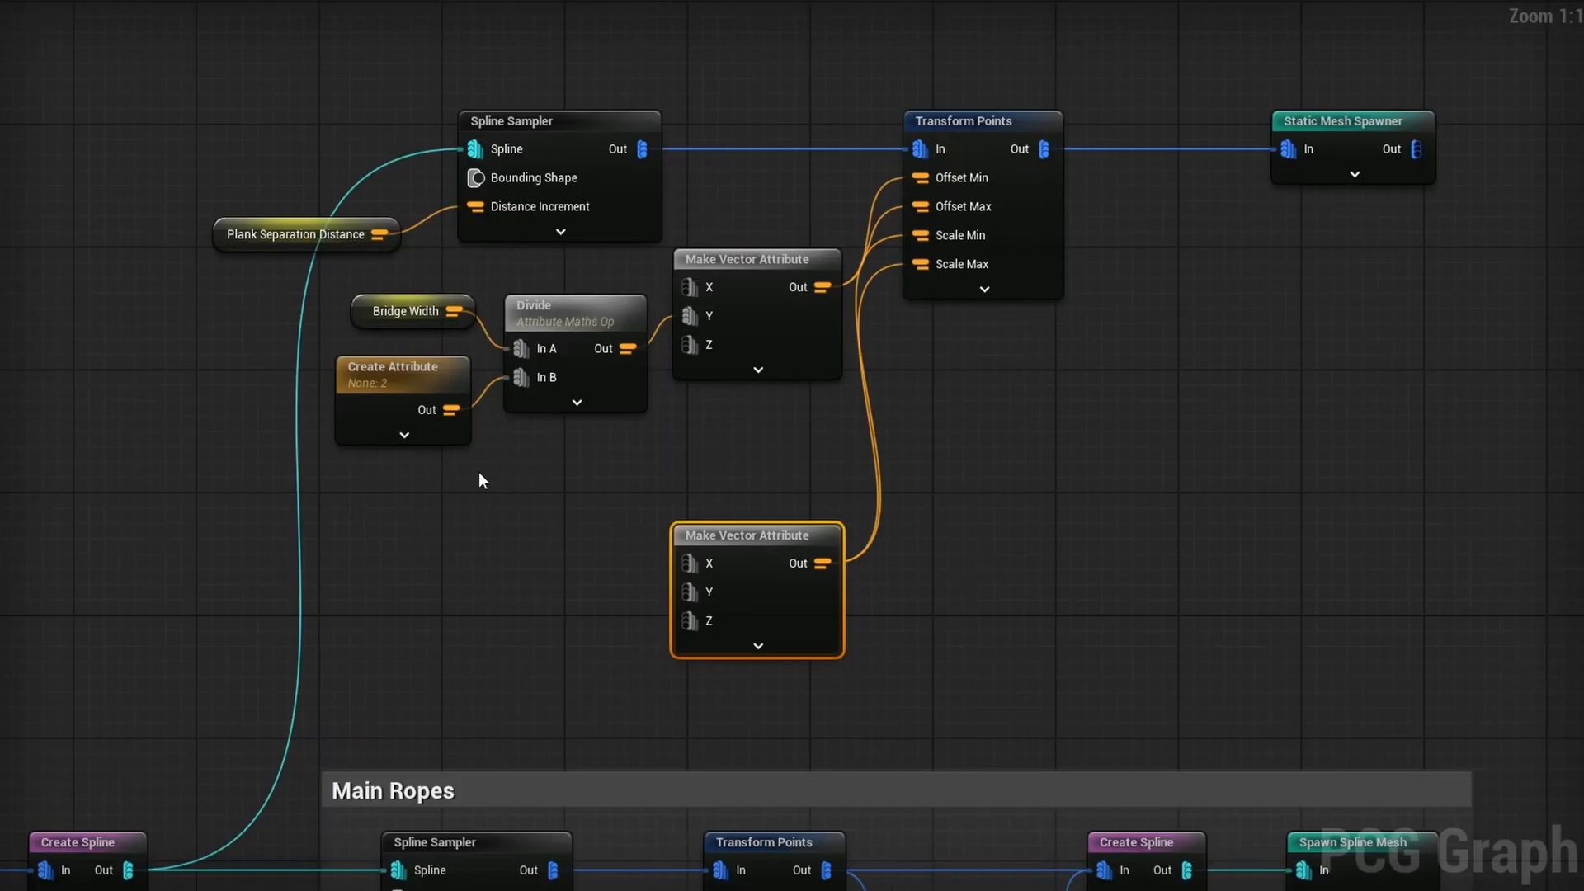
Add a Plank Width parameter getter and connect it to X on the scale Make Vector Attribute
right_click(479, 473)
text(get pla)
key(Down)
key(Return)
Duplicate the Bridge Width division into Y of the scale Make Vector Attribute and set the copied Create Attribute's double value to 250
drag(322, 291, 560, 392)
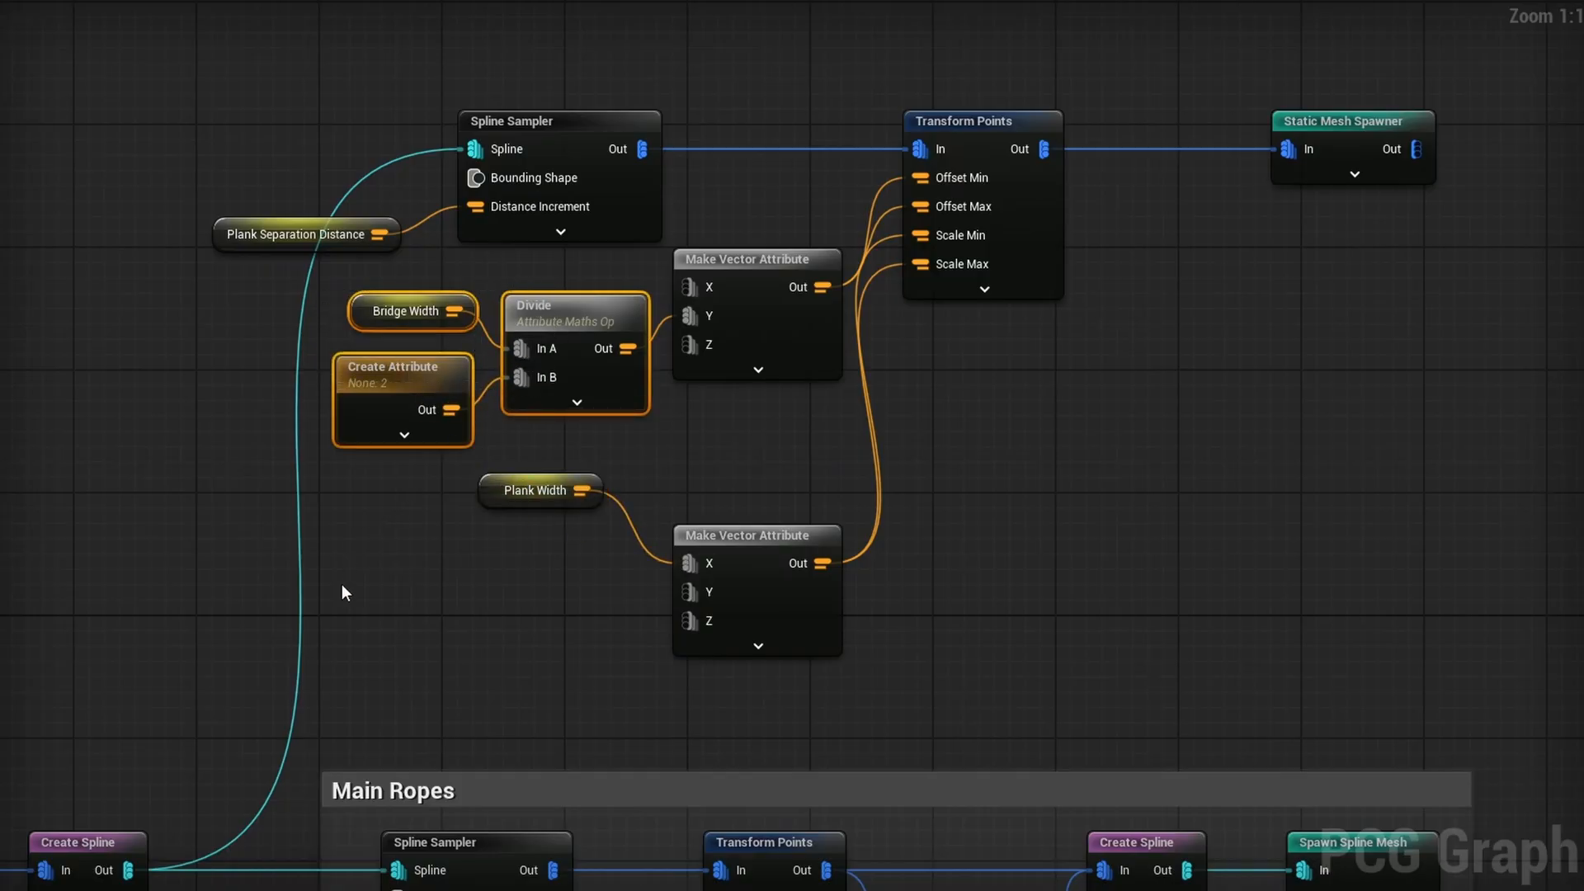
key(ctrl+d)
drag(532, 578, 548, 553)
click(374, 597)
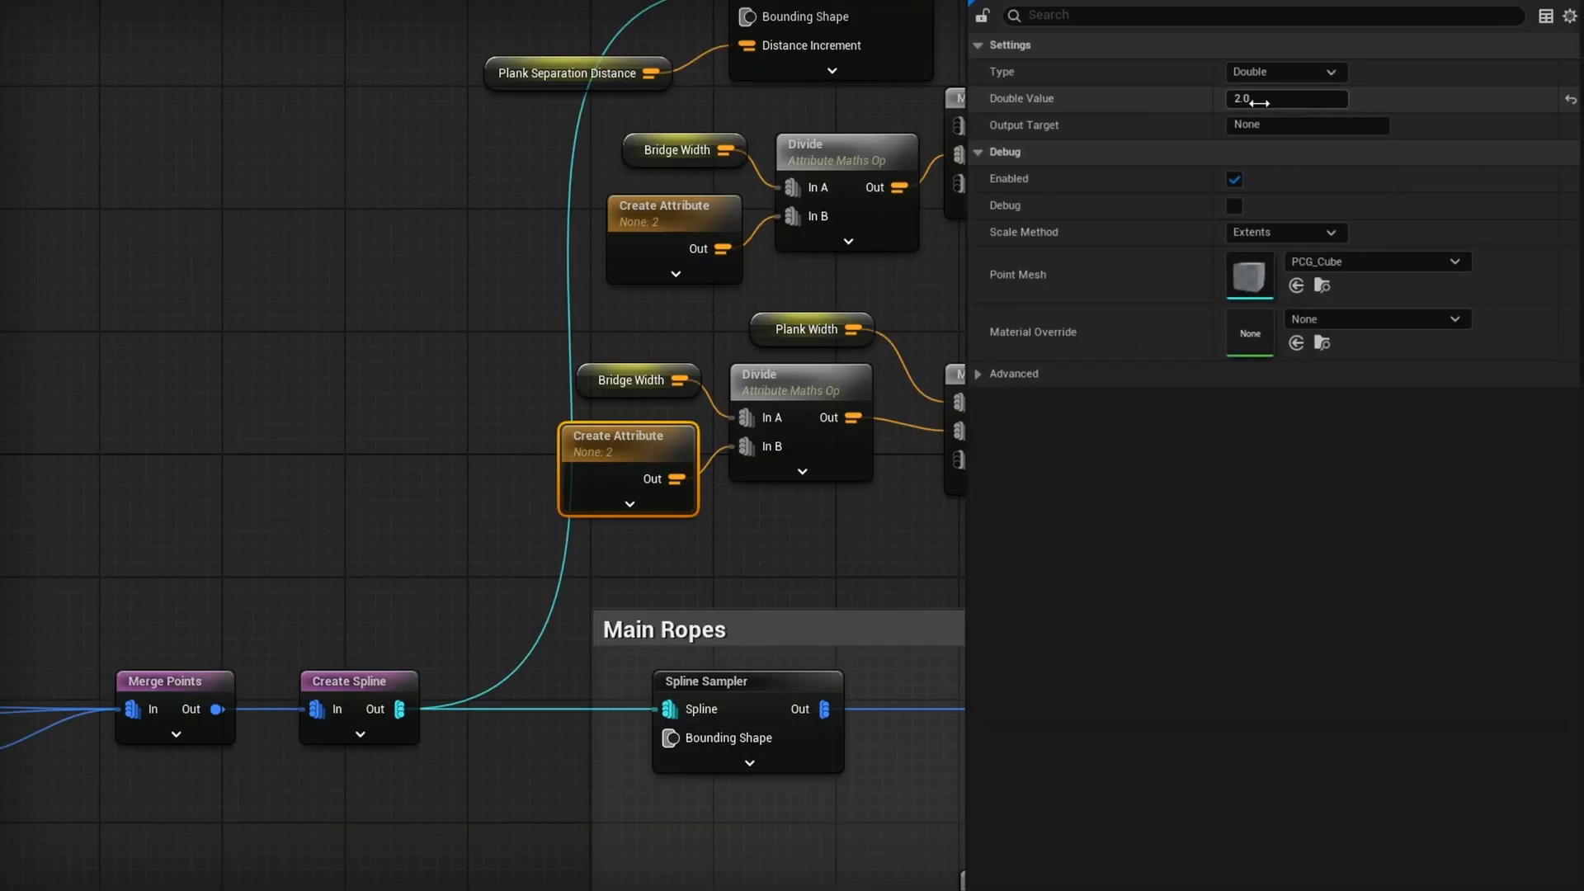
click(1245, 99)
text(250)
key(Return)
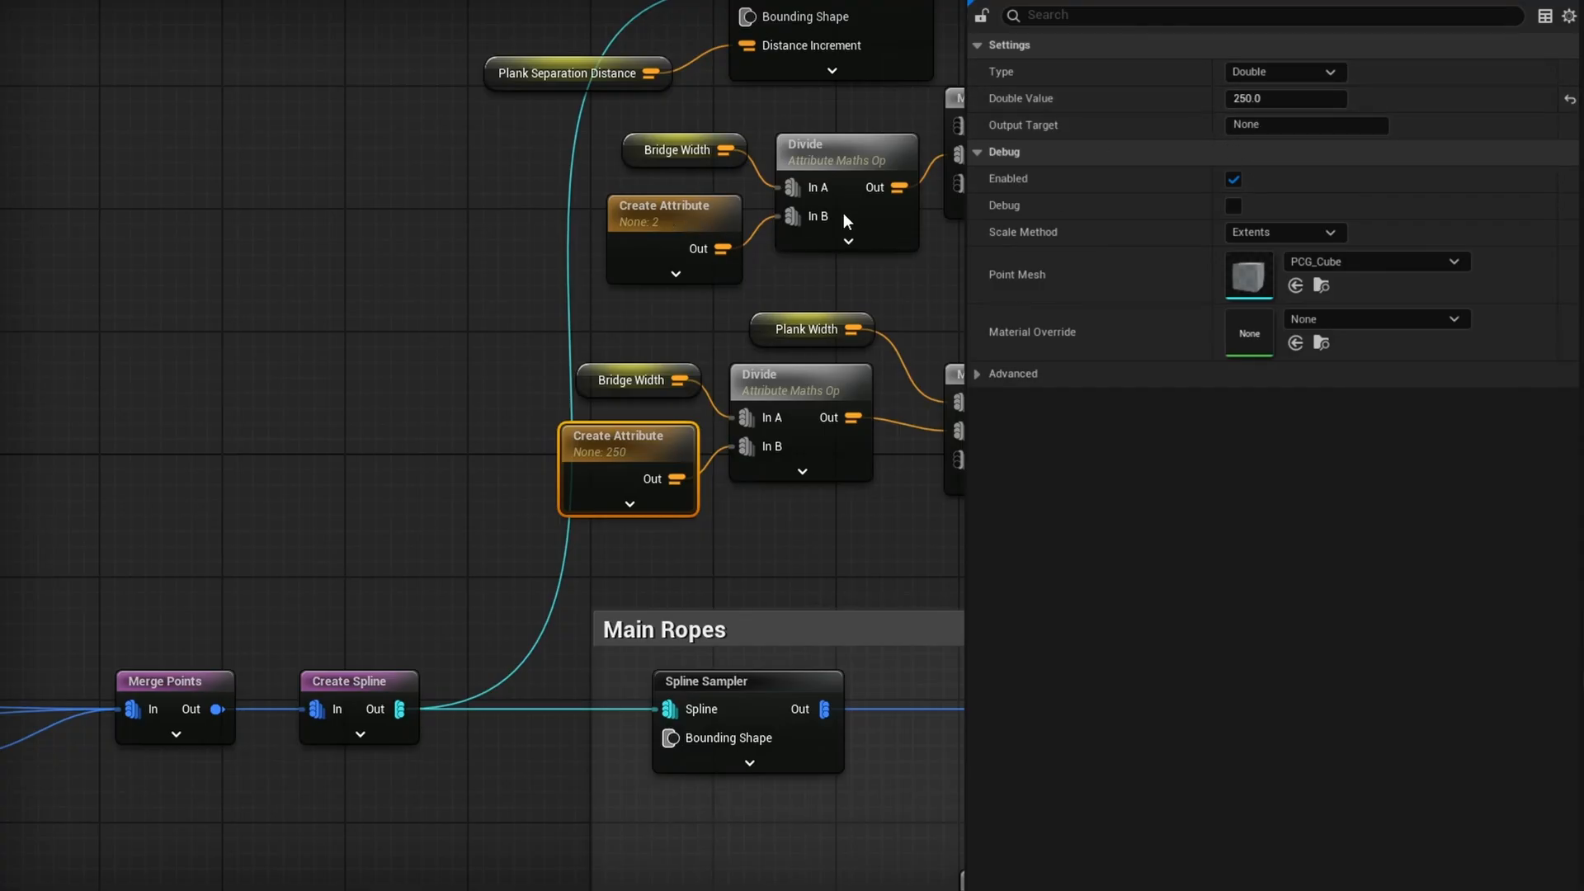
Duplicate the Create Attribute of 2, set the copy to 0.2, and connect it to Z on the scale Make Vector Attribute
click(672, 216)
key(ctrl+d)
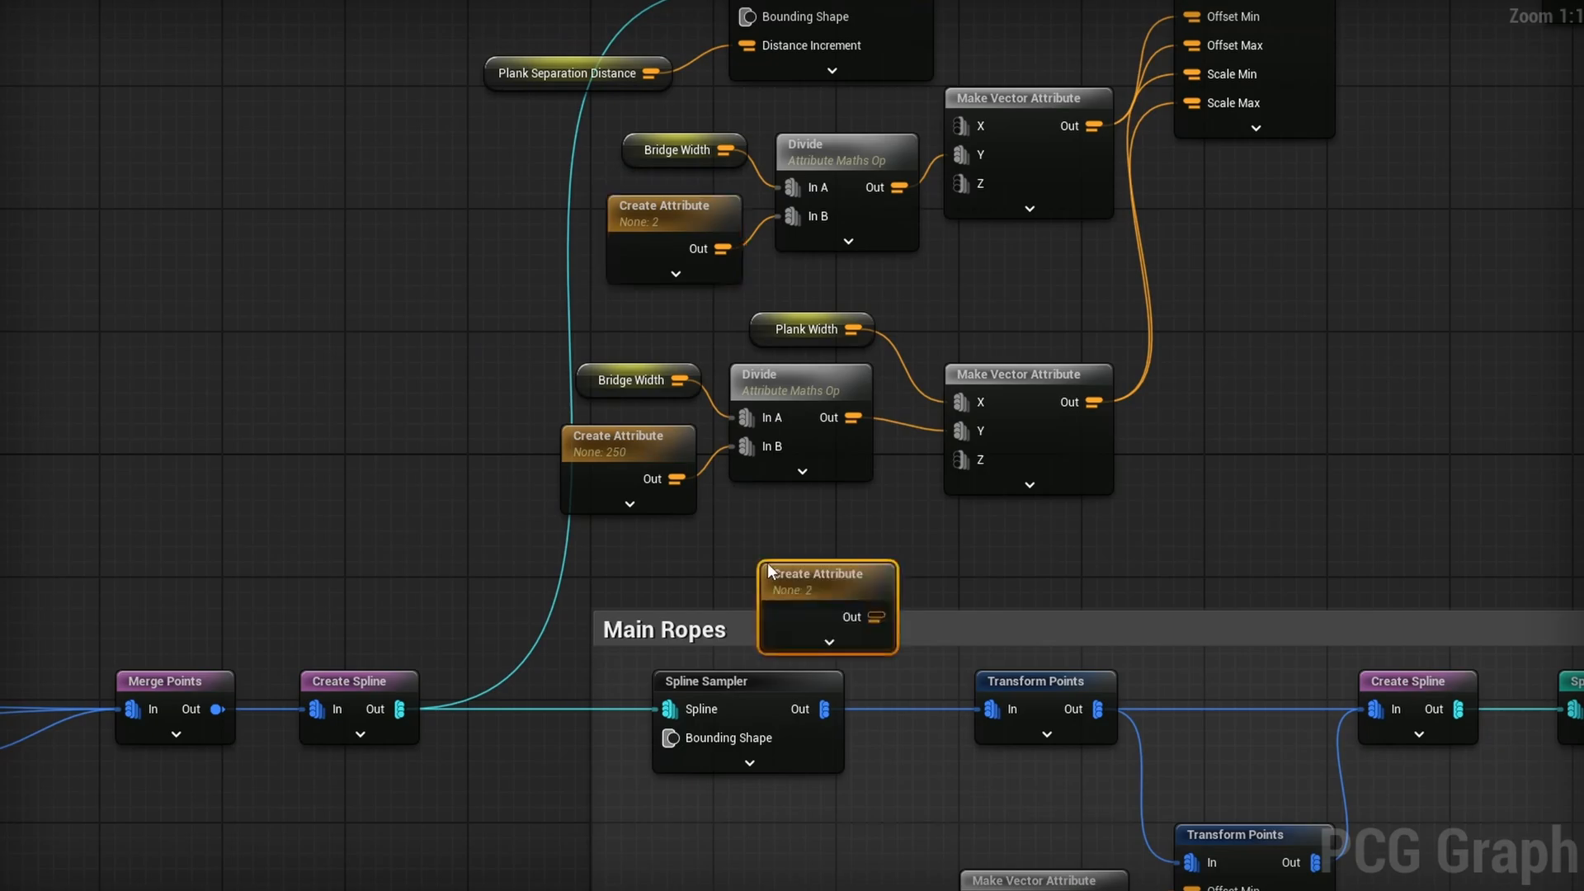
drag(806, 572, 780, 520)
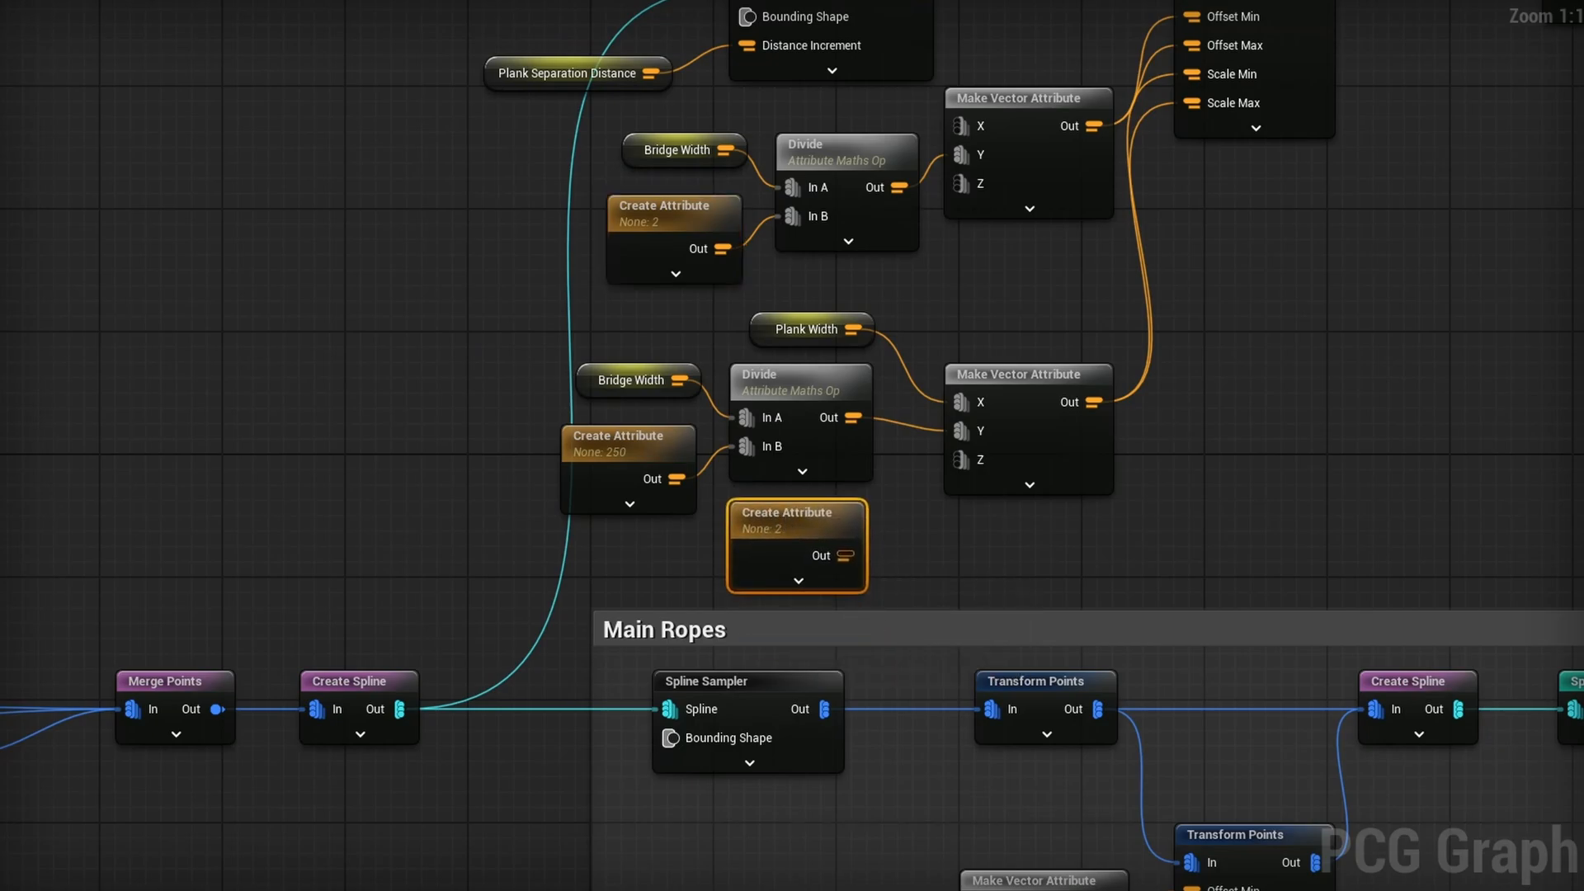
click(1269, 99)
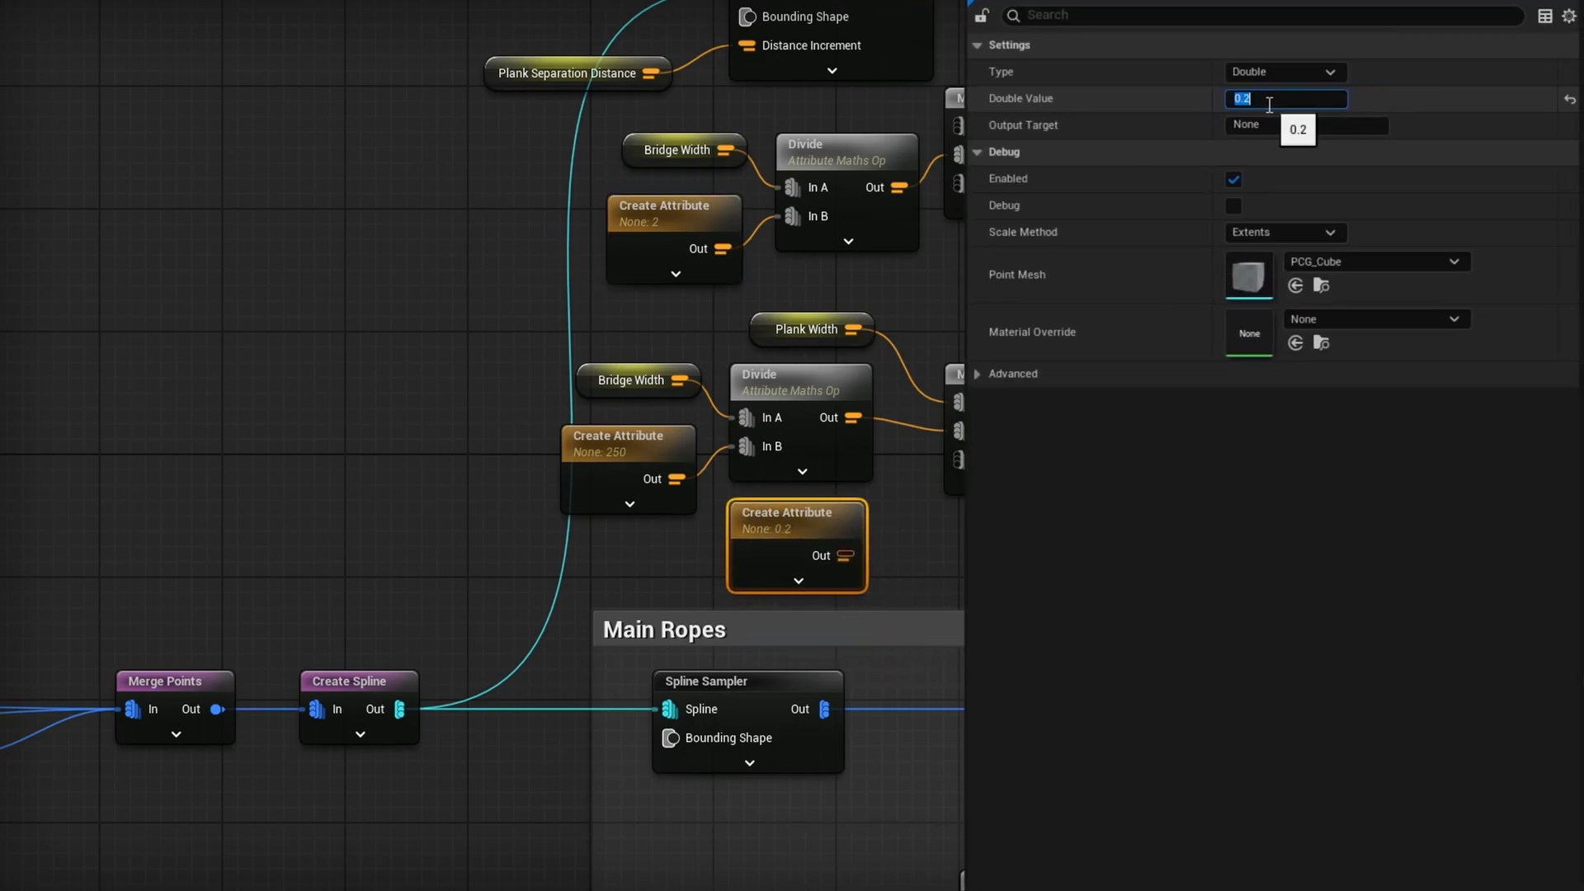
click(849, 554)
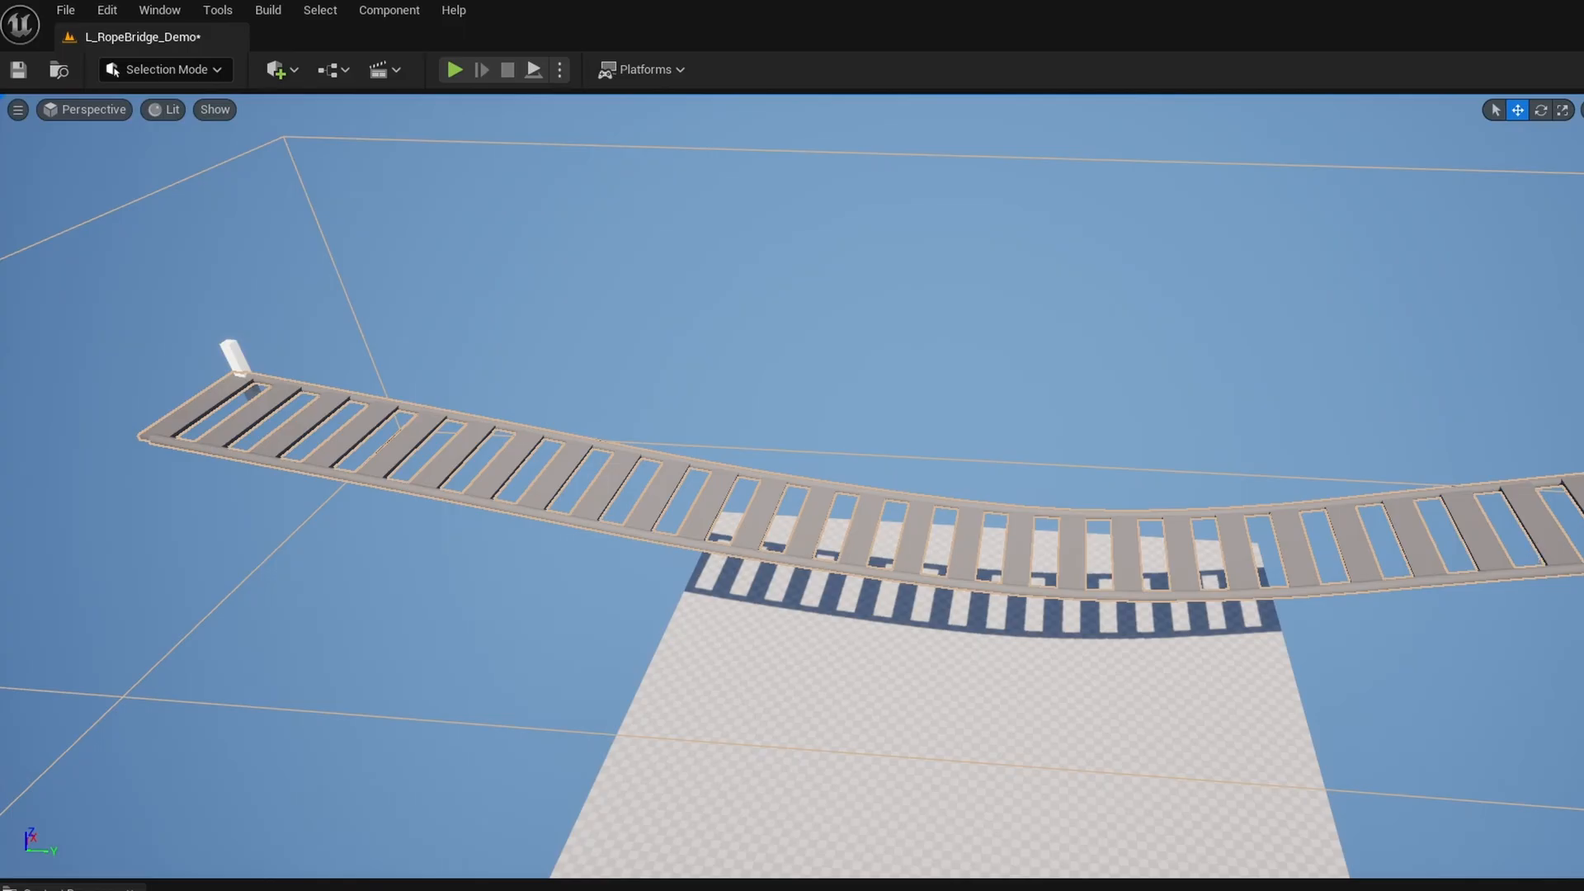
On the PCG_RopeBridge PCG component, override Plank Separation Distance with about 572 and Plank Width with about 1.83
click(917, 511)
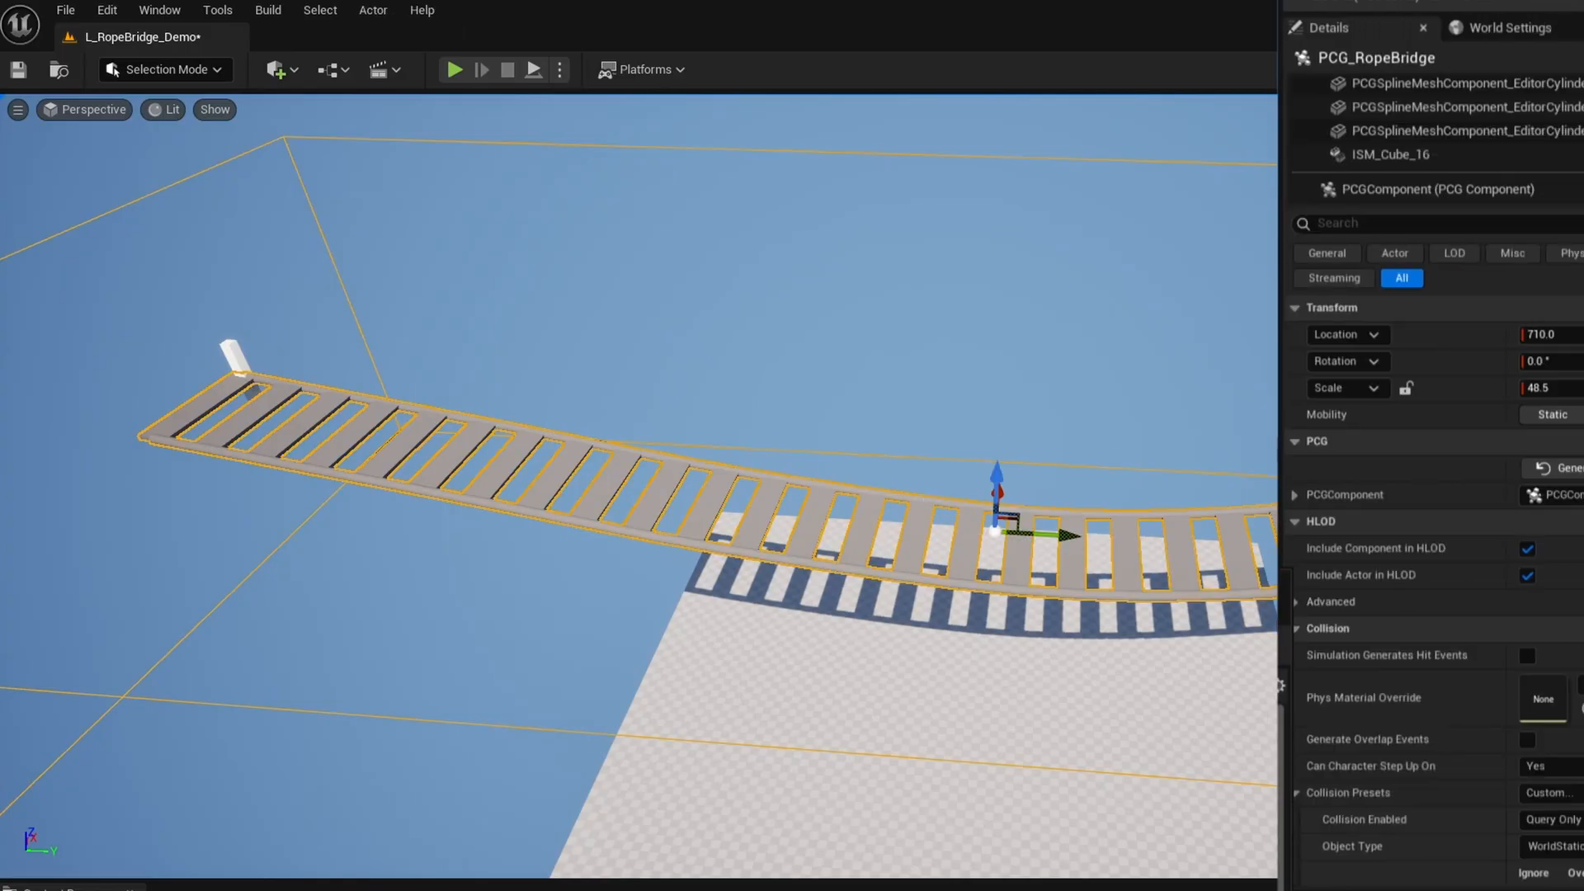
click(1256, 187)
click(1191, 744)
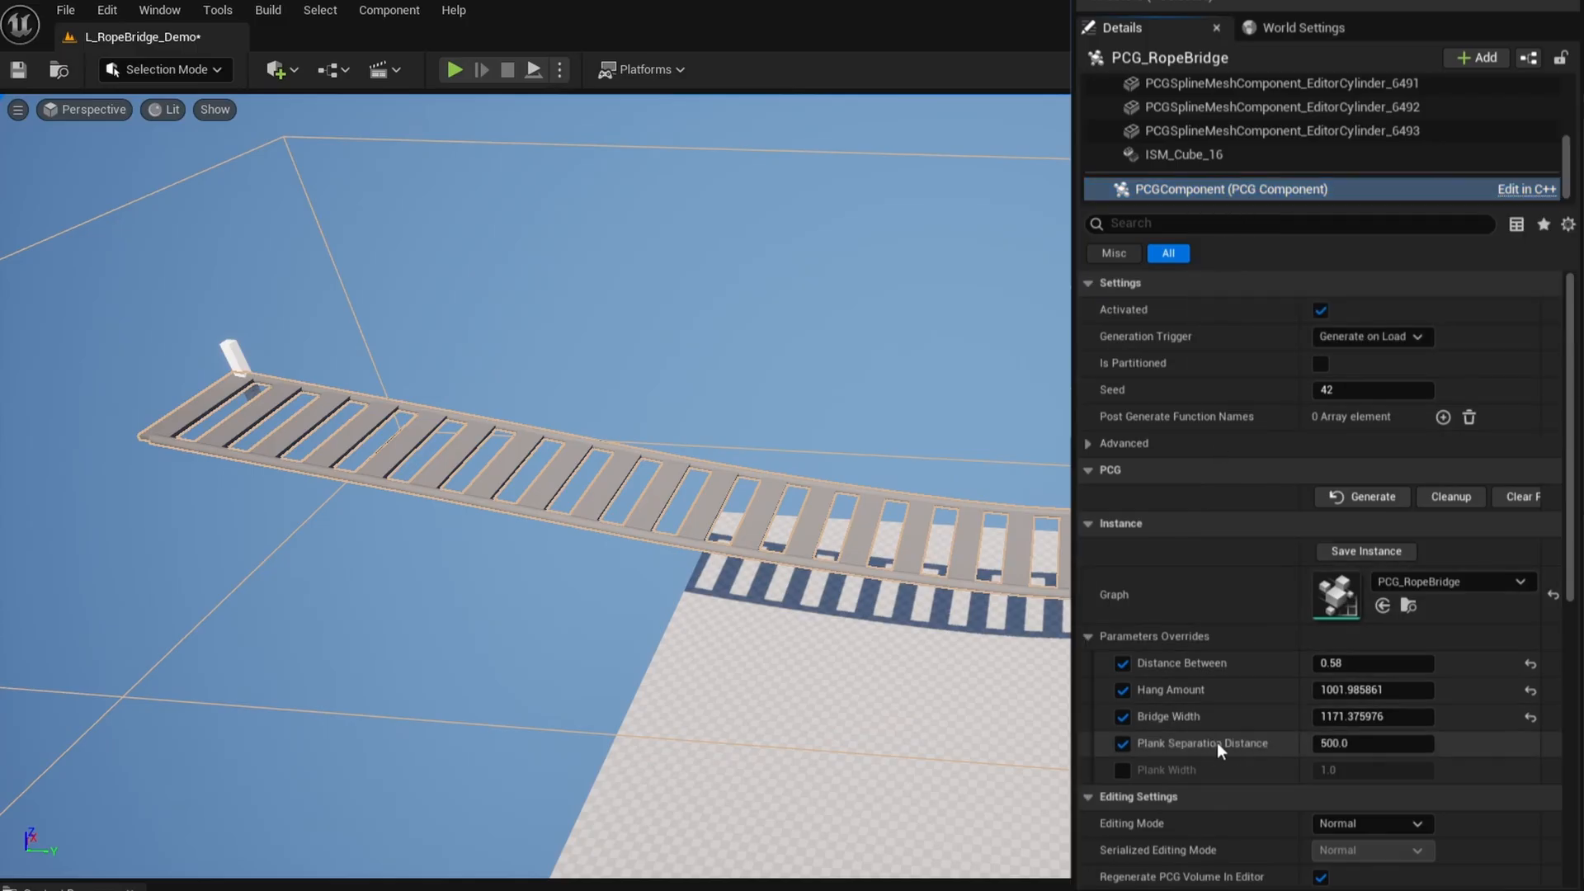
mouse_move(1343, 745)
mouse_down()
mouse_move(1394, 745)
mouse_move(1328, 745)
mouse_up()
drag(1372, 743, 1468, 744)
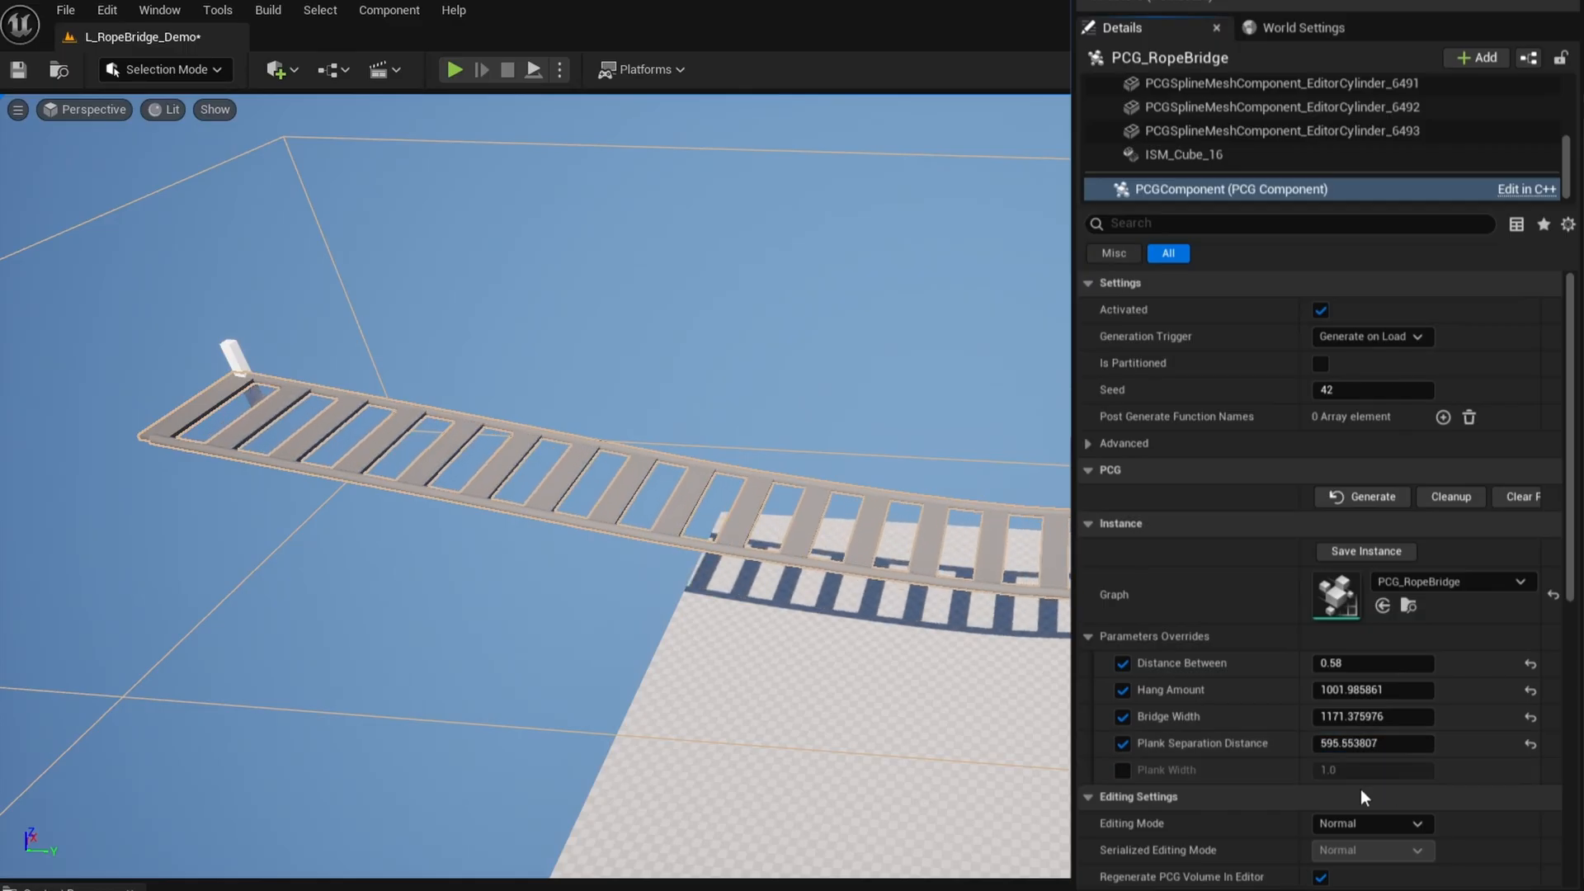
mouse_move(1348, 769)
mouse_down()
mouse_move(1398, 770)
mouse_move(1343, 743)
mouse_up()
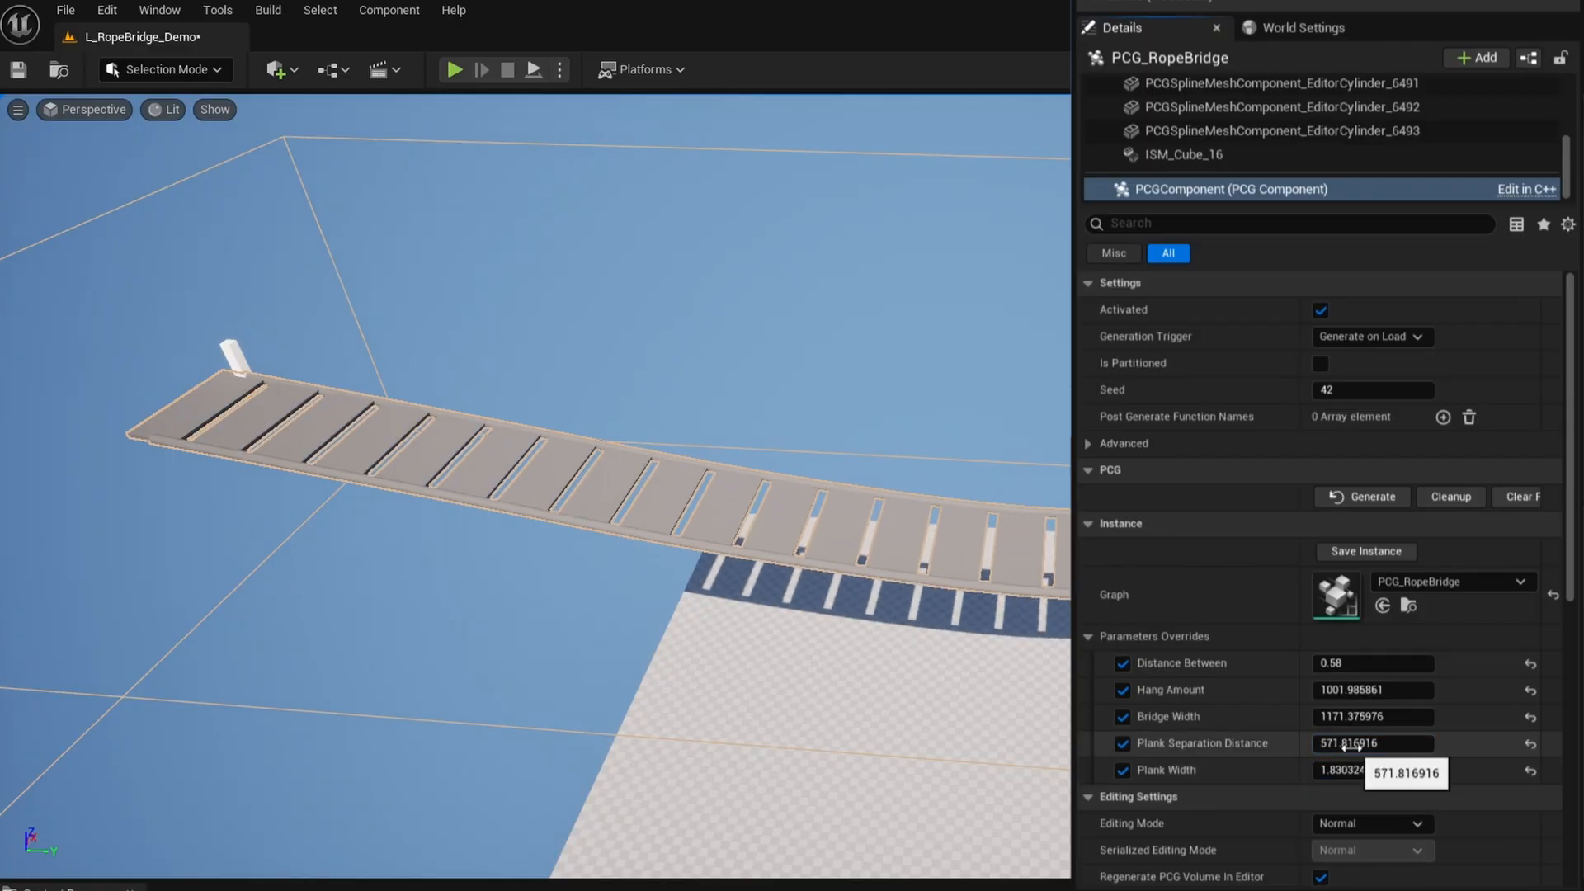
Move the bridge's end cube to 660, -7410, 4290, and set the bridge's Plank Separation Distance override to about 717
click(233, 357)
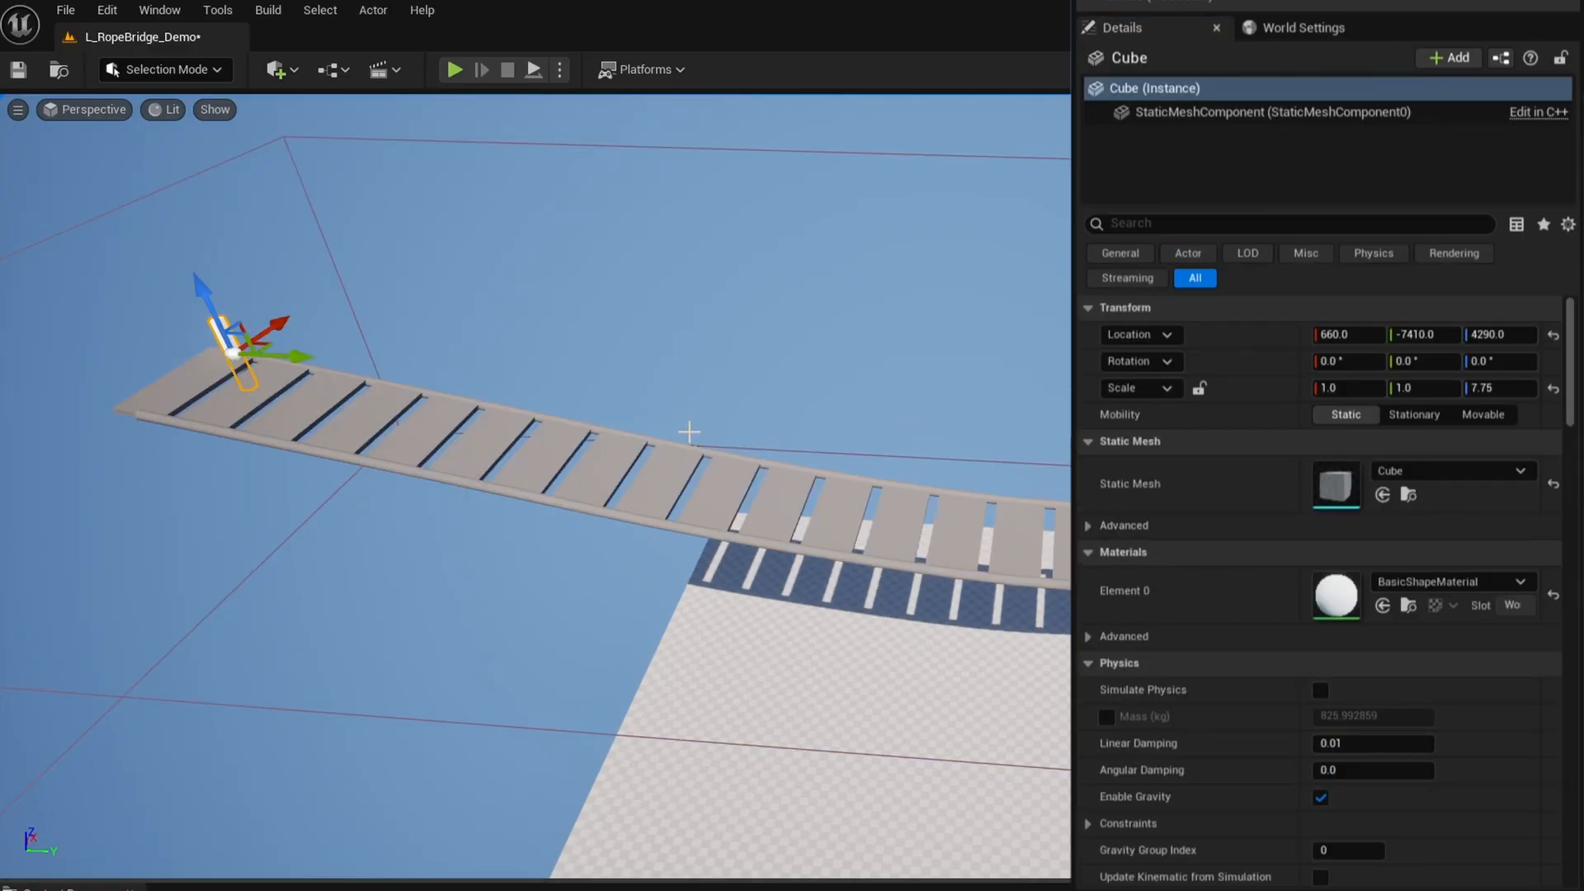
click(495, 437)
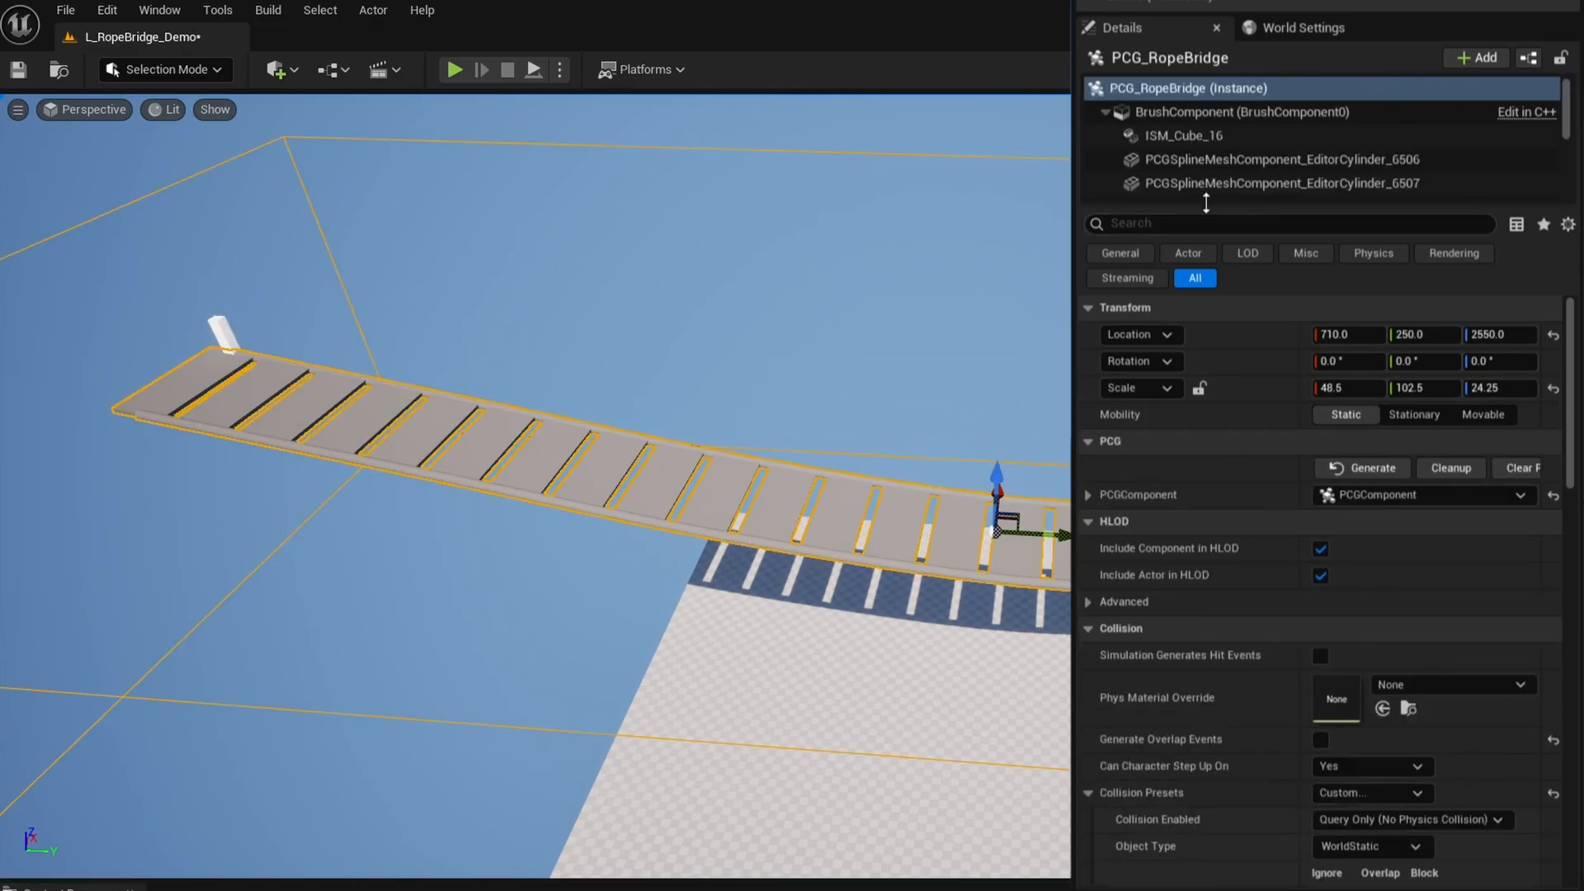
scroll(1188, 165, down, 5)
click(1197, 189)
drag(1332, 741, 1456, 741)
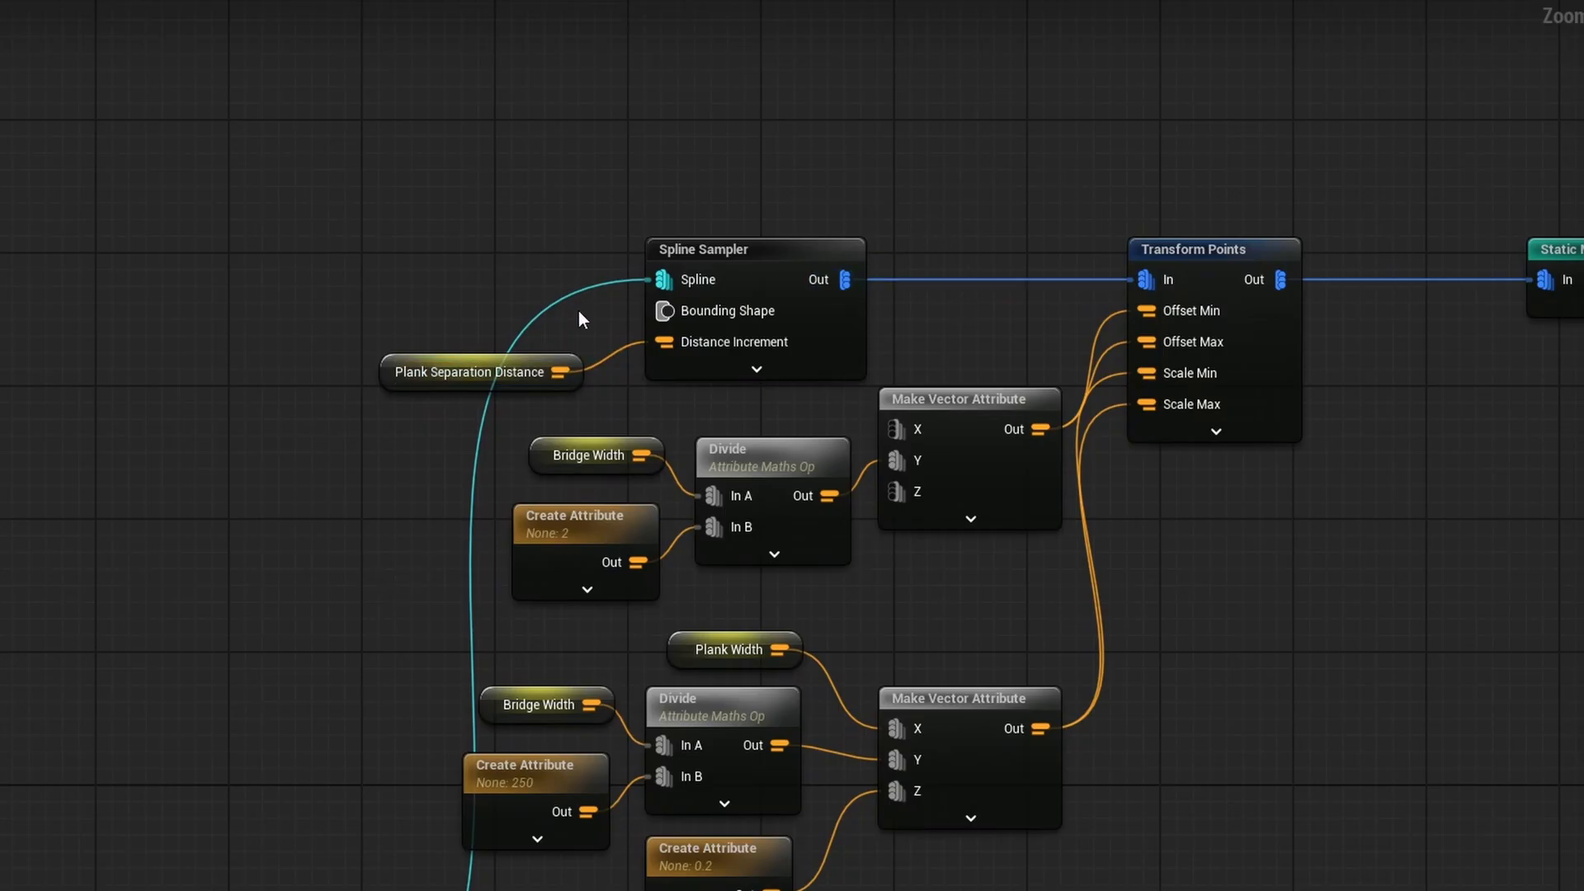
Expand the plank Spline Sampler to show all its inputs, and place a copy of the Plank Width getter beside it
right_drag(1133, 410, 953, 457)
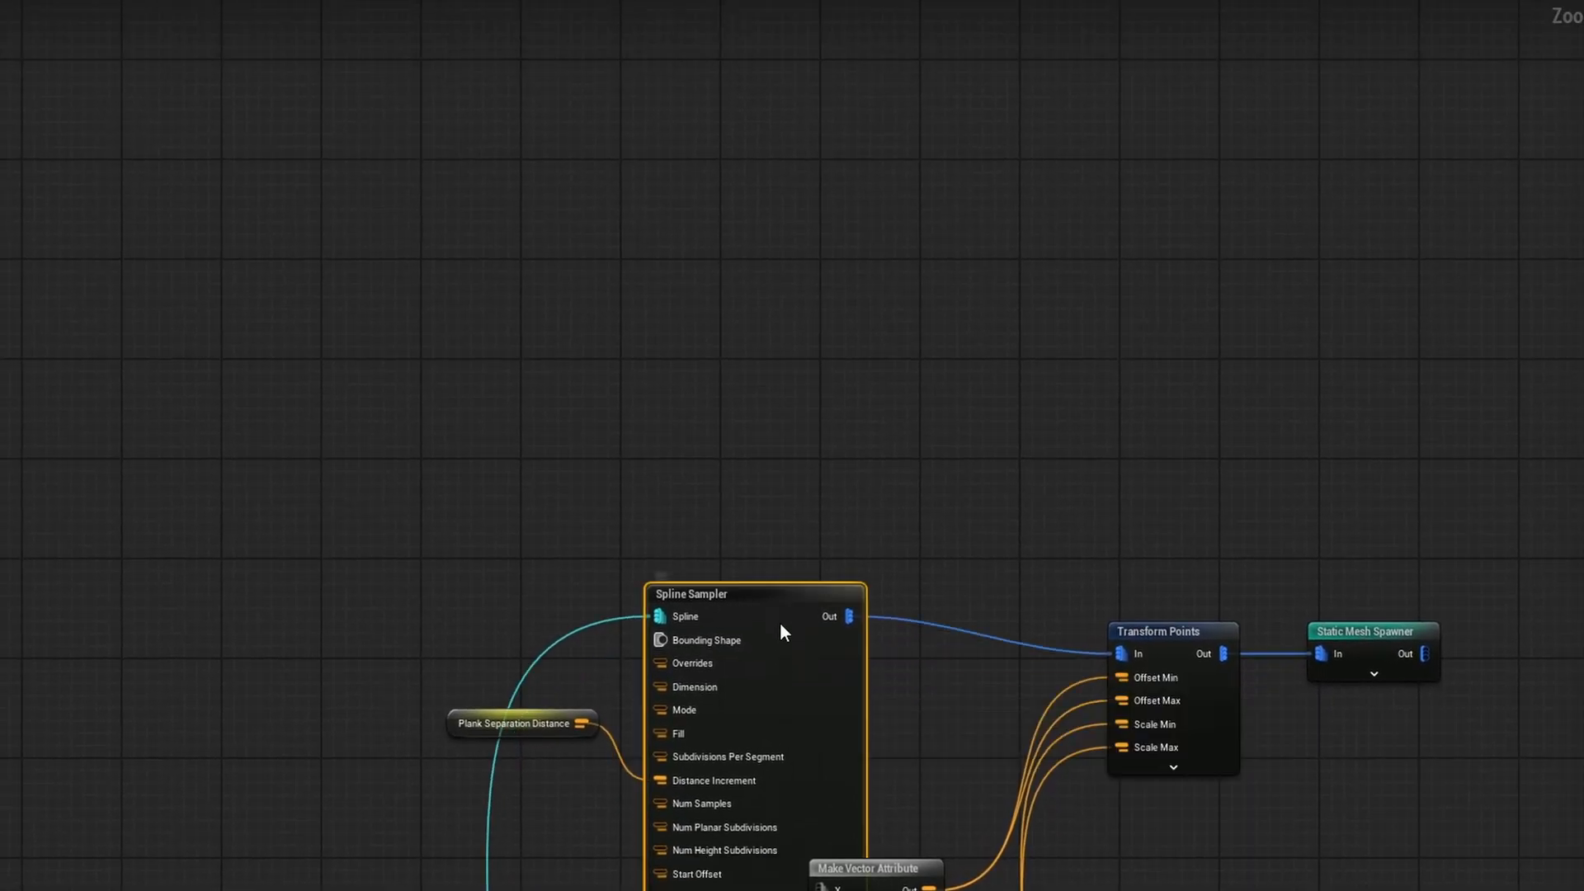
drag(779, 633, 807, 42)
right_drag(1130, 492, 1157, 448)
scroll(1157, 448, down, 2)
scroll(509, 466, up, 4)
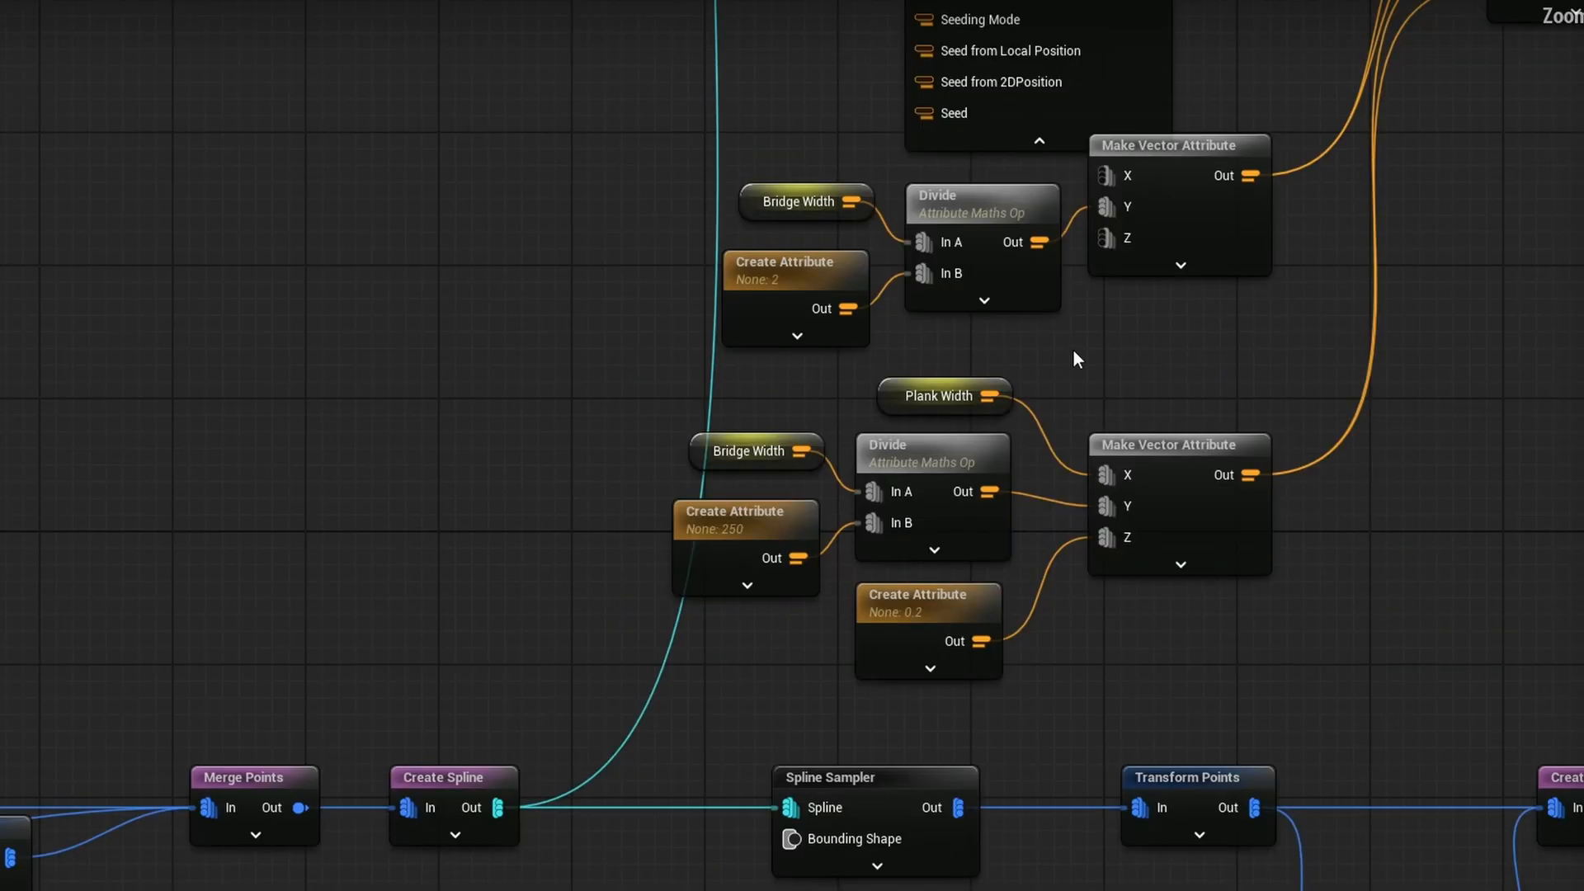
scroll(1026, 391, down, 2)
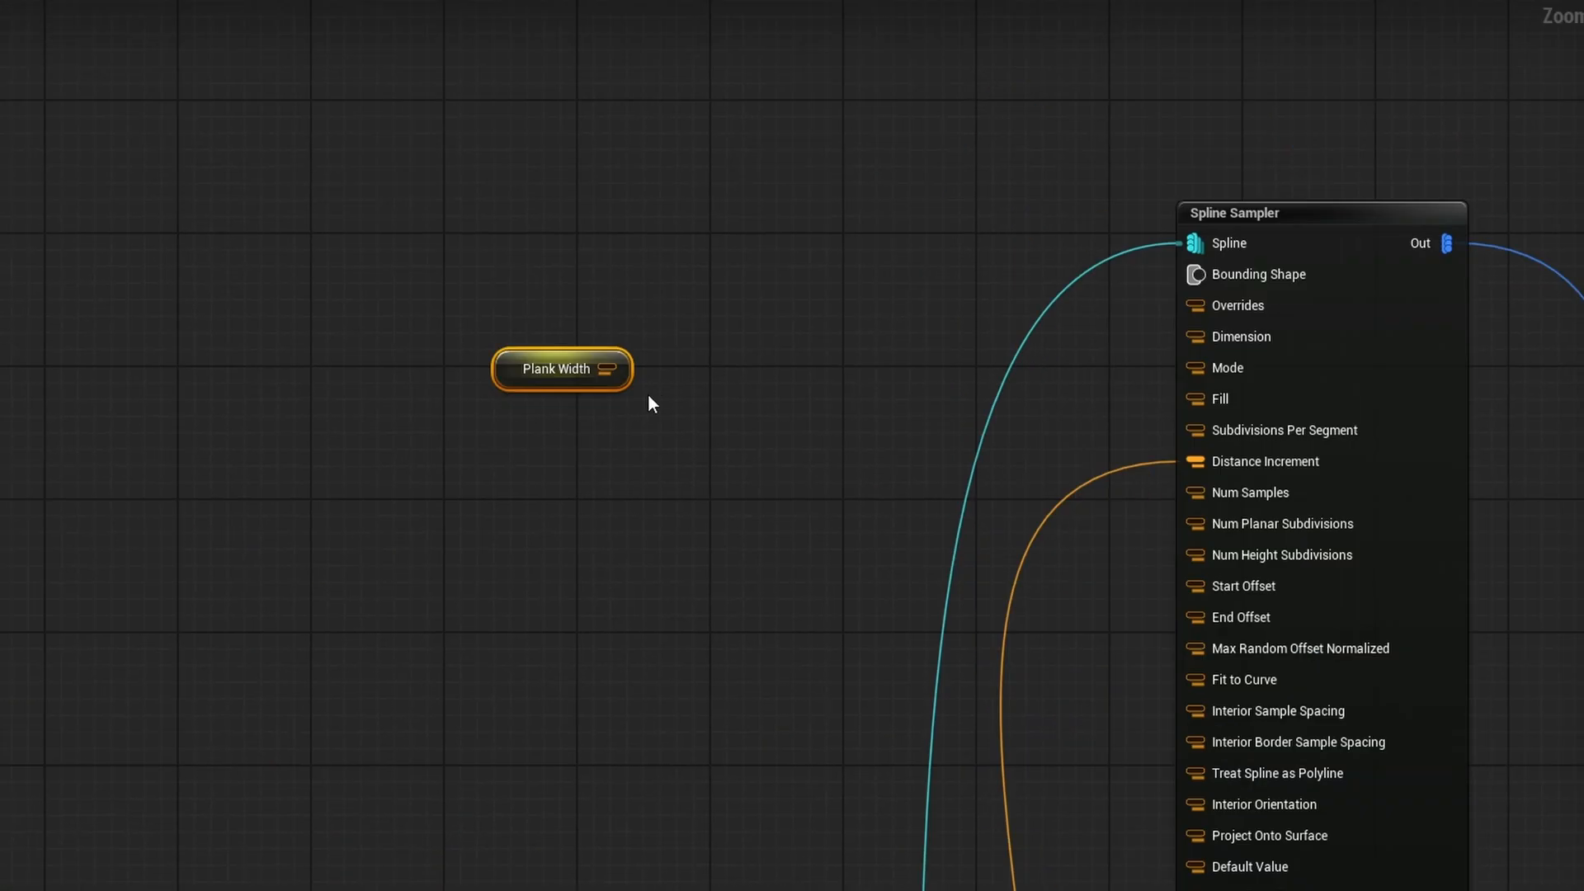
Add a Multiply node that takes the copied Plank Width and a new Create Attribute node as its inputs
drag(608, 369, 710, 416)
text(mult)
key(Return)
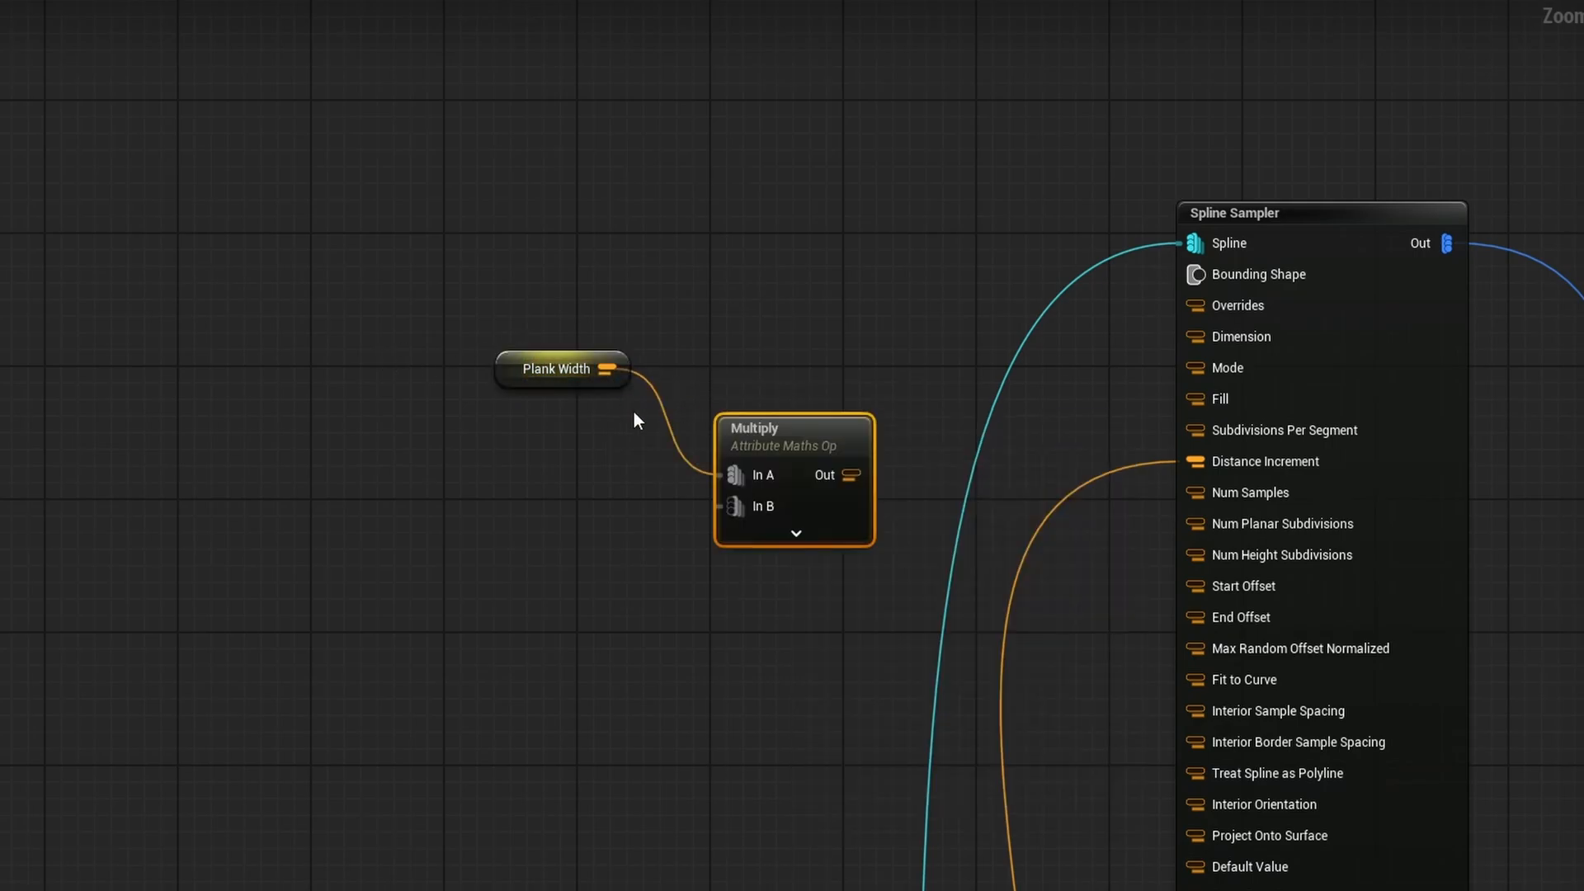
drag(754, 511, 483, 576)
text(create)
click(582, 629)
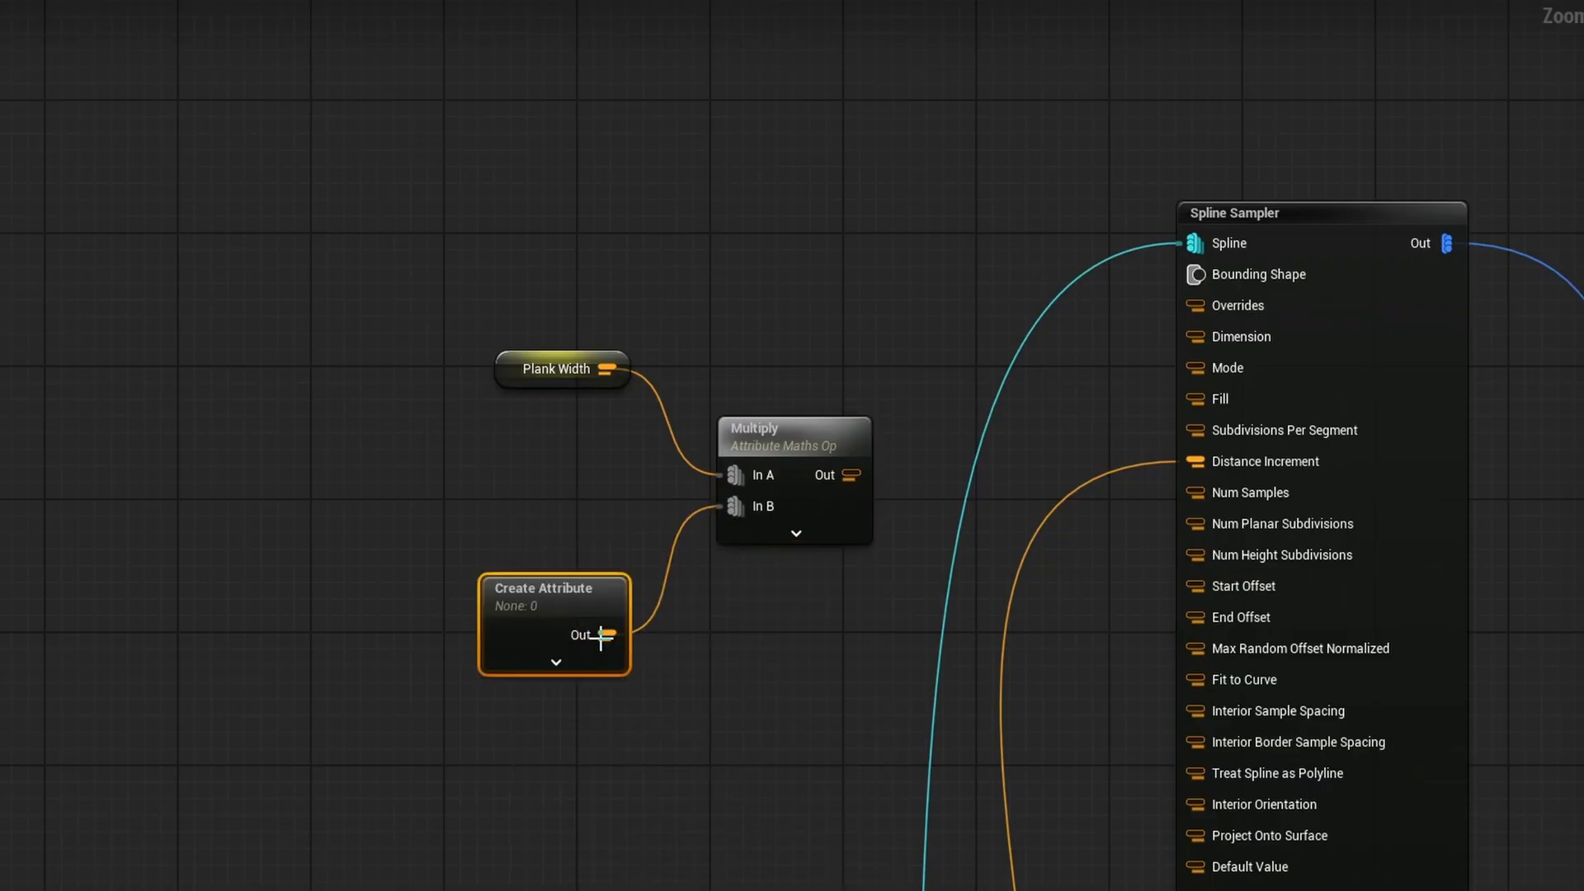
Set the new Create Attribute's double value to 150 and connect the Multiply output to the plank Spline Sampler's Start Offset
click(1269, 99)
text(150.0)
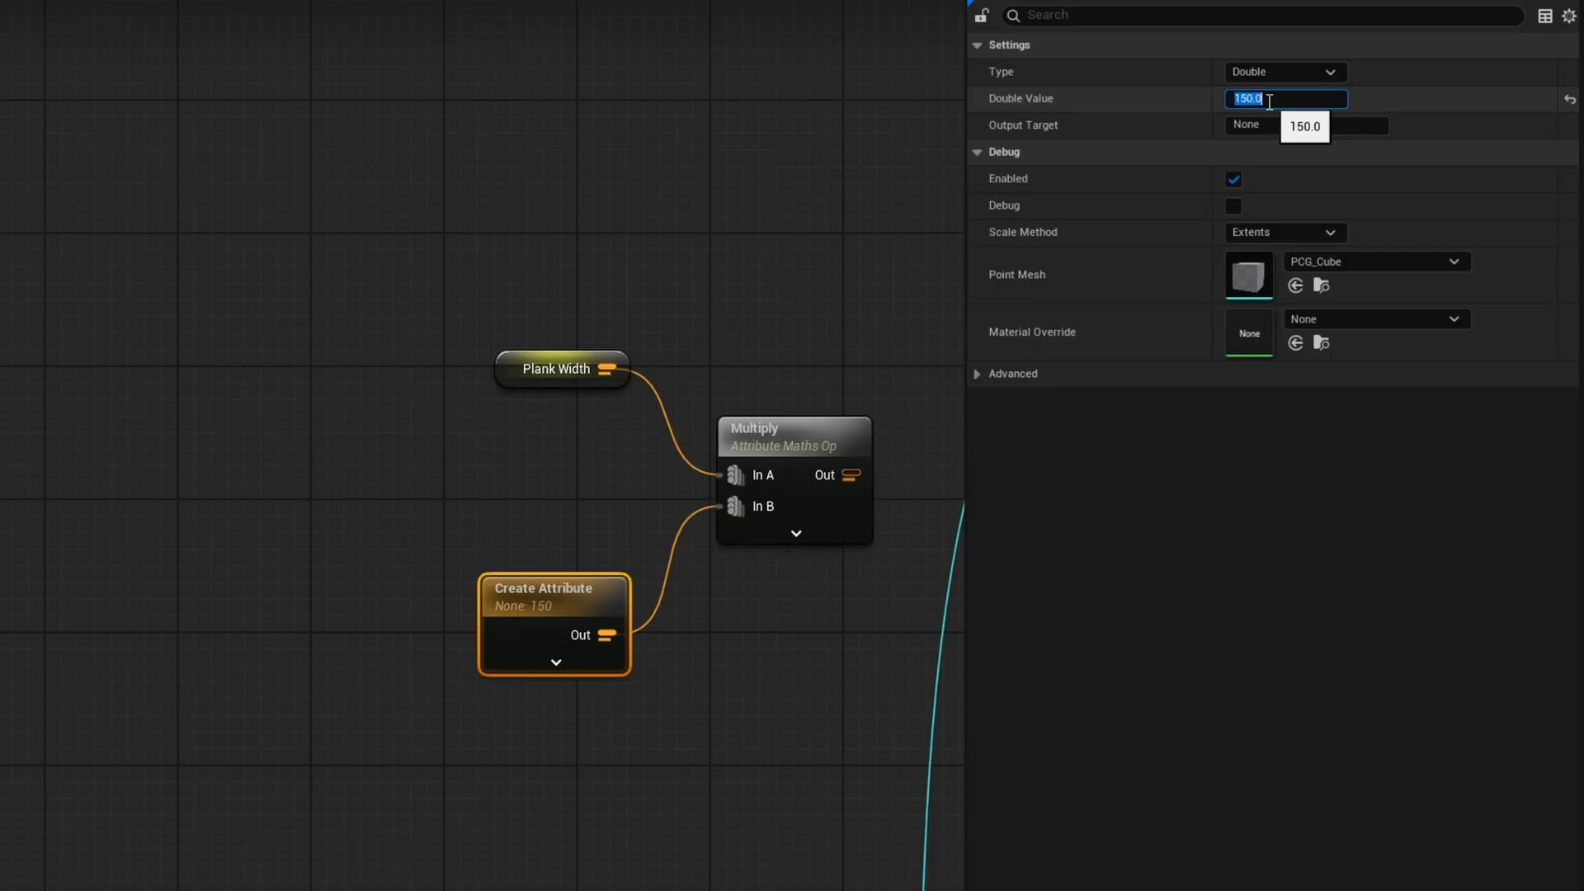
drag(829, 474, 1221, 587)
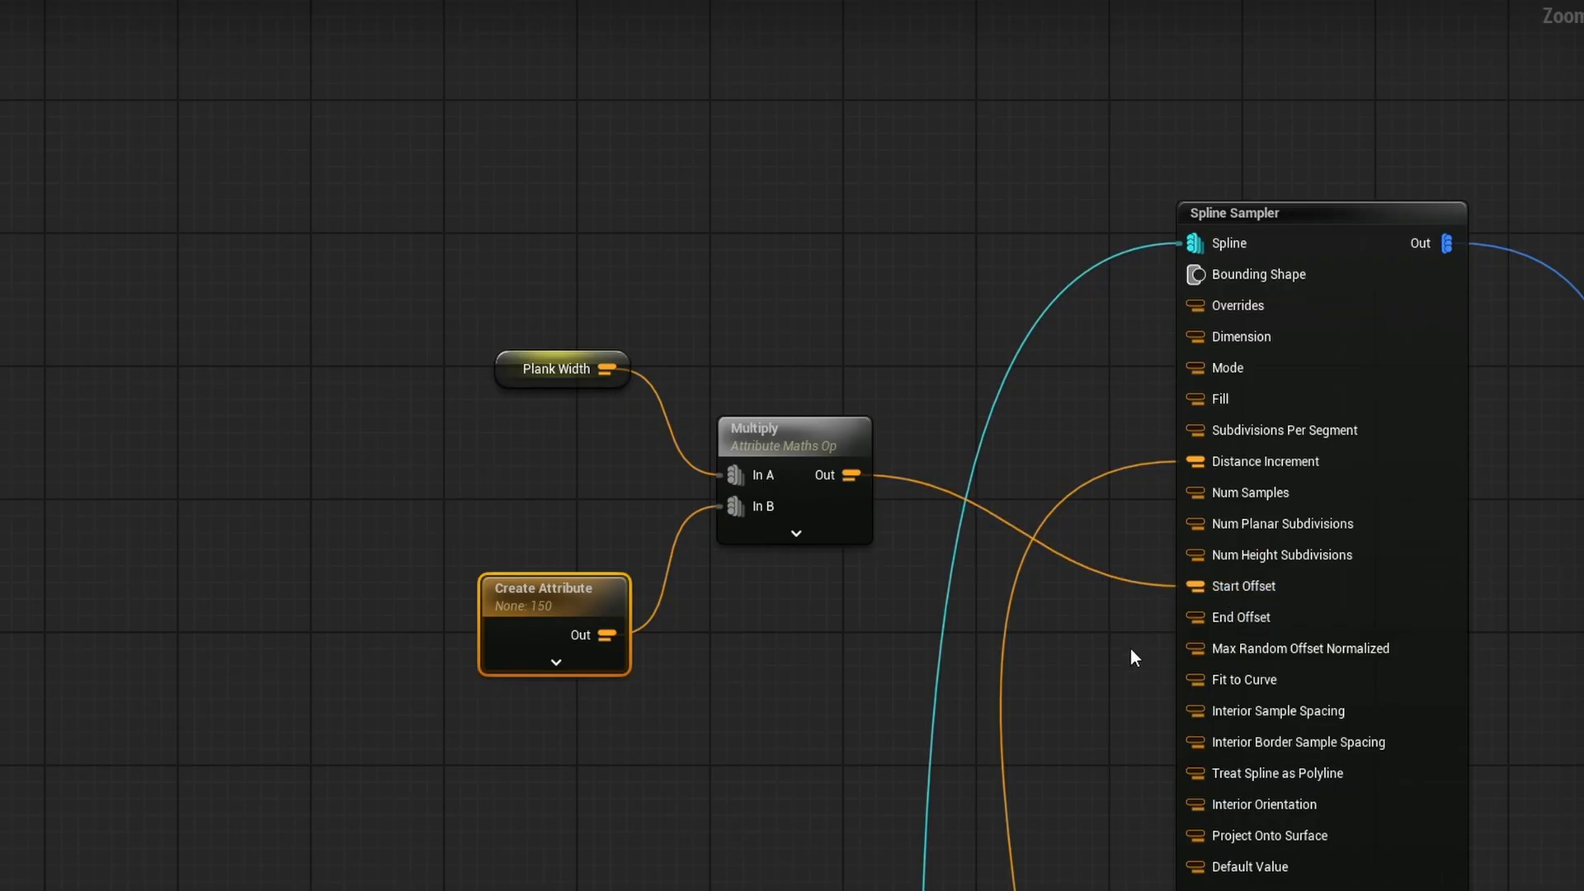
scroll(1094, 669, down, 5)
drag(1220, 394, 1248, 701)
drag(880, 239, 1053, 660)
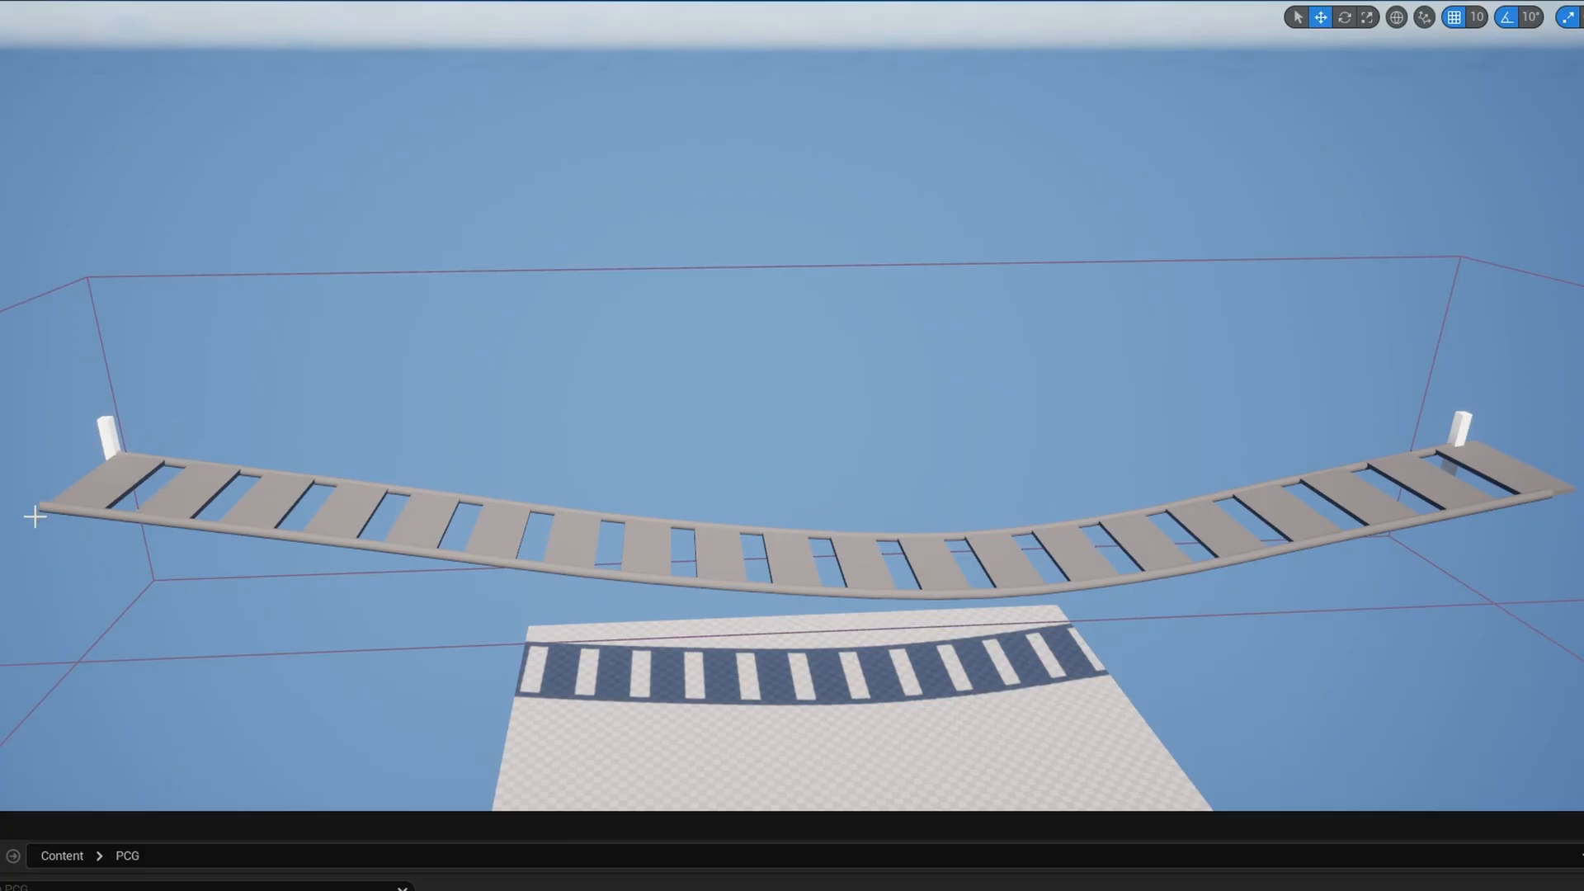
Adjust the bridge's PCG component overrides to a Plank Separation Distance of about 919 and a Plank Width of about 2.1
click(1023, 570)
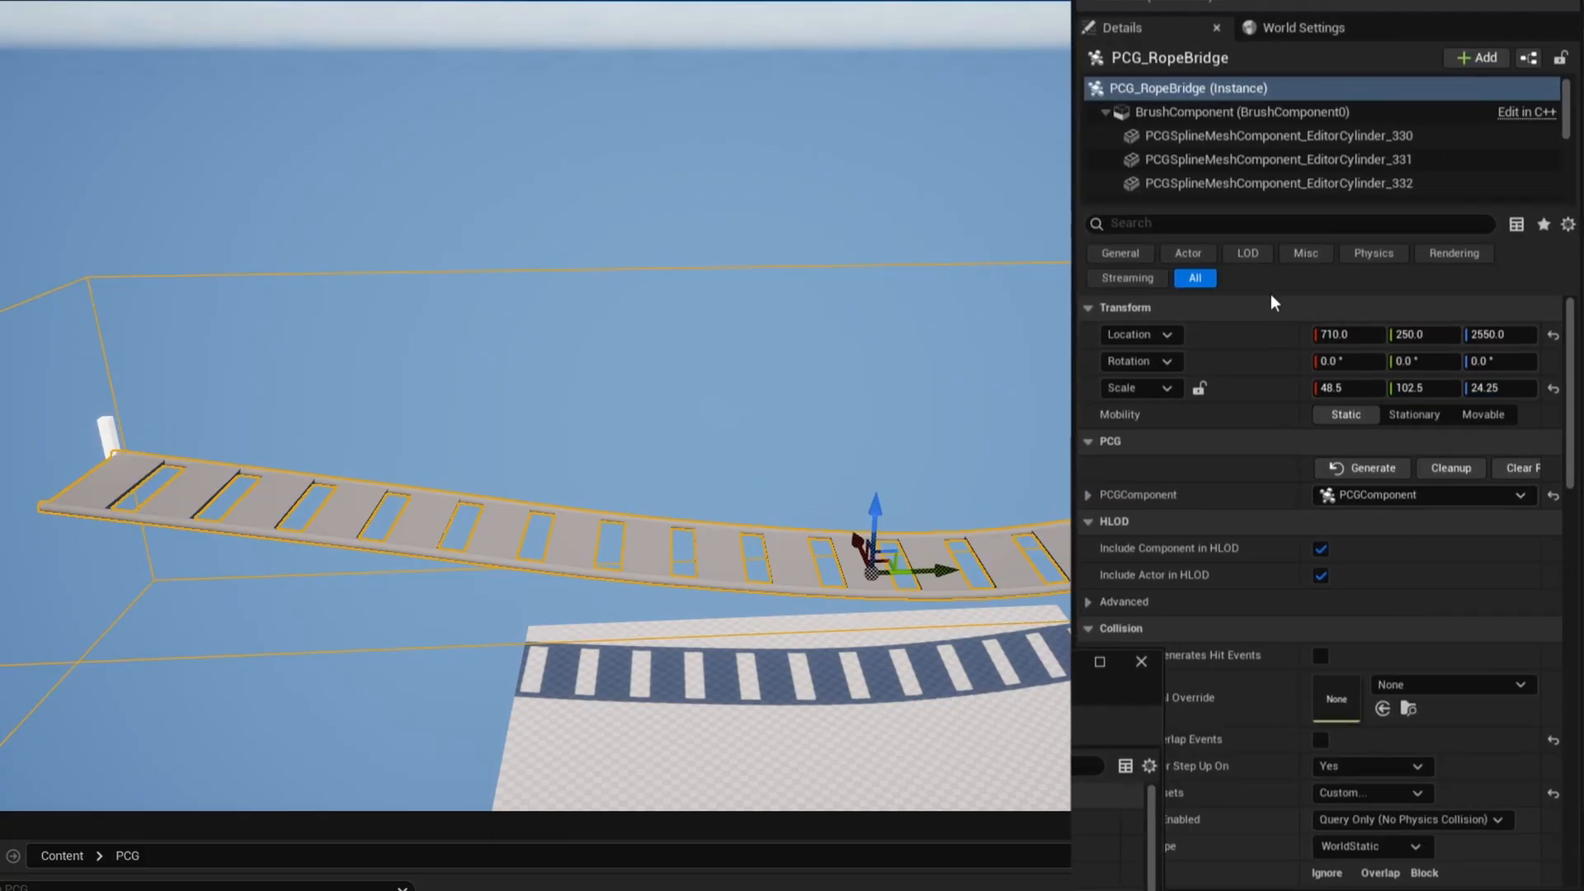
click(1216, 189)
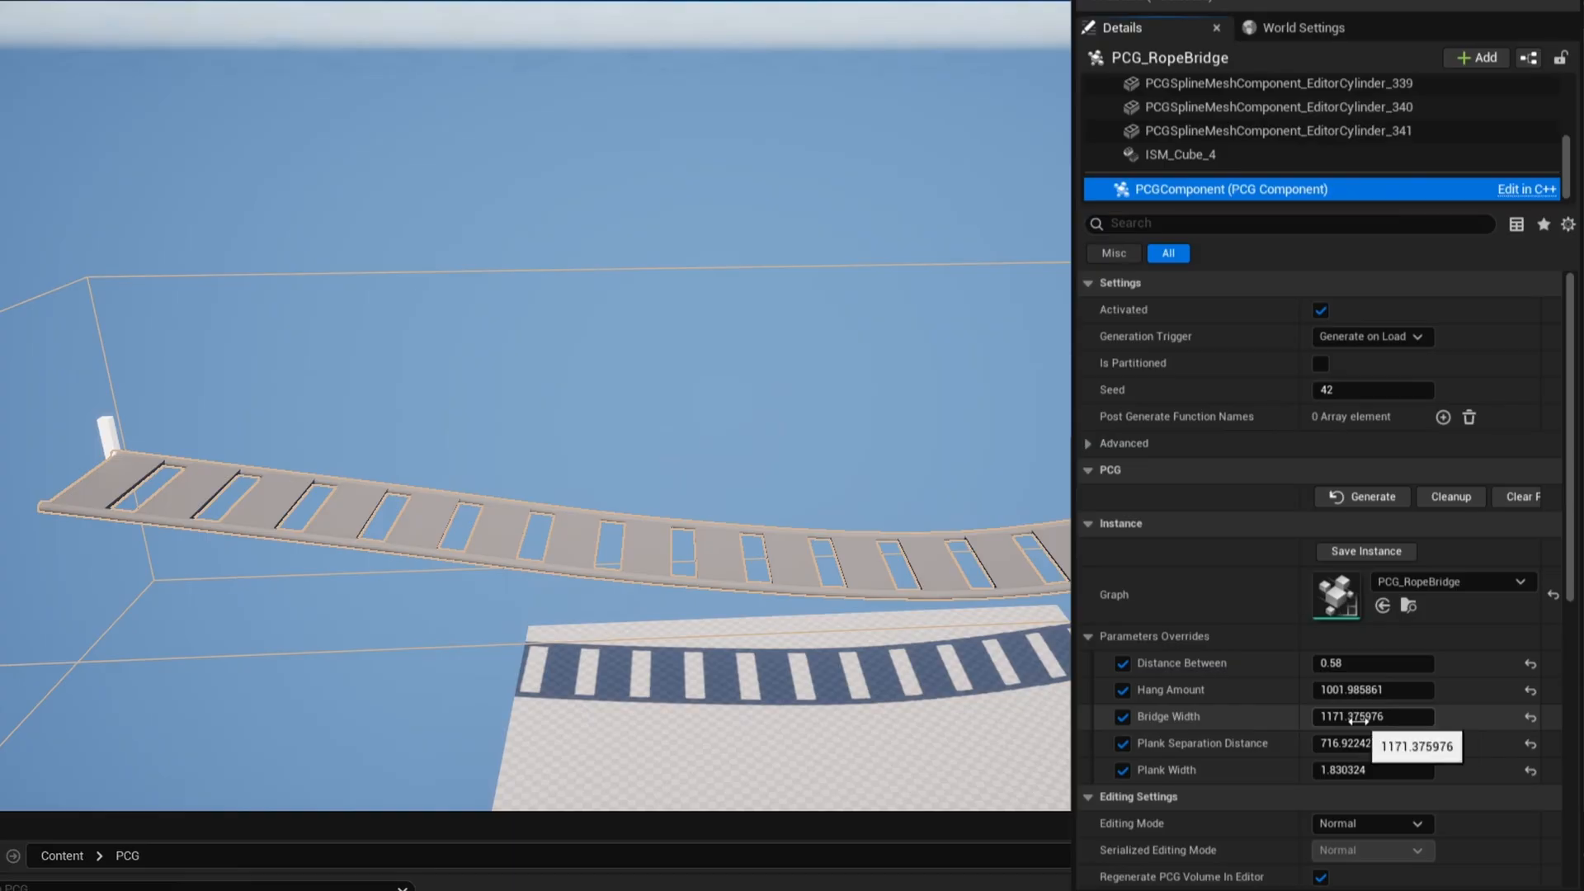
drag(1341, 743, 1378, 742)
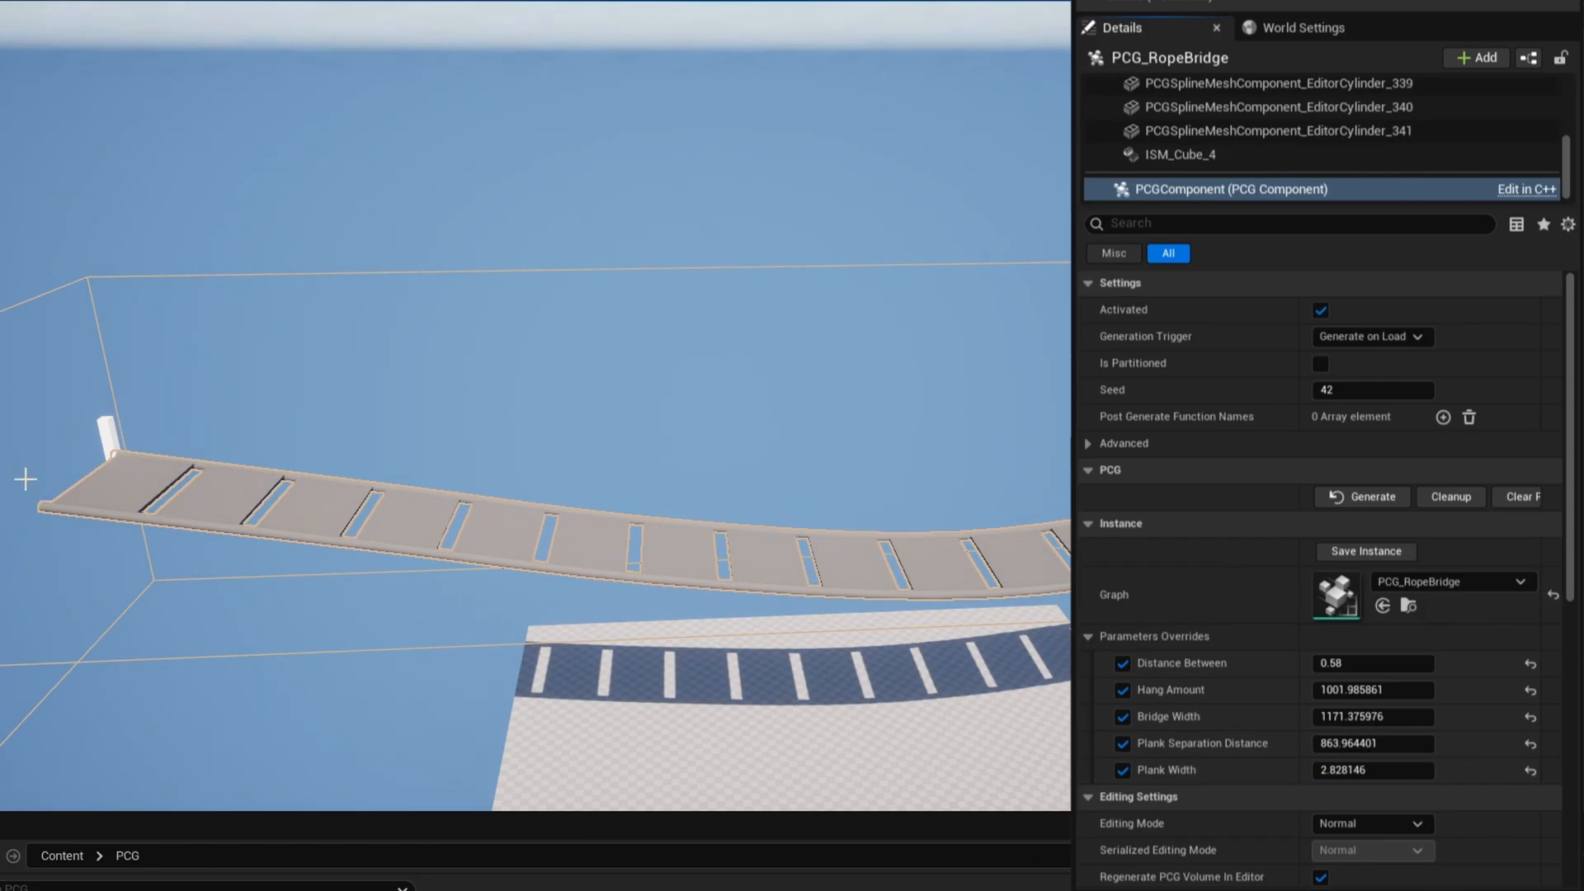
drag(1374, 743, 1321, 770)
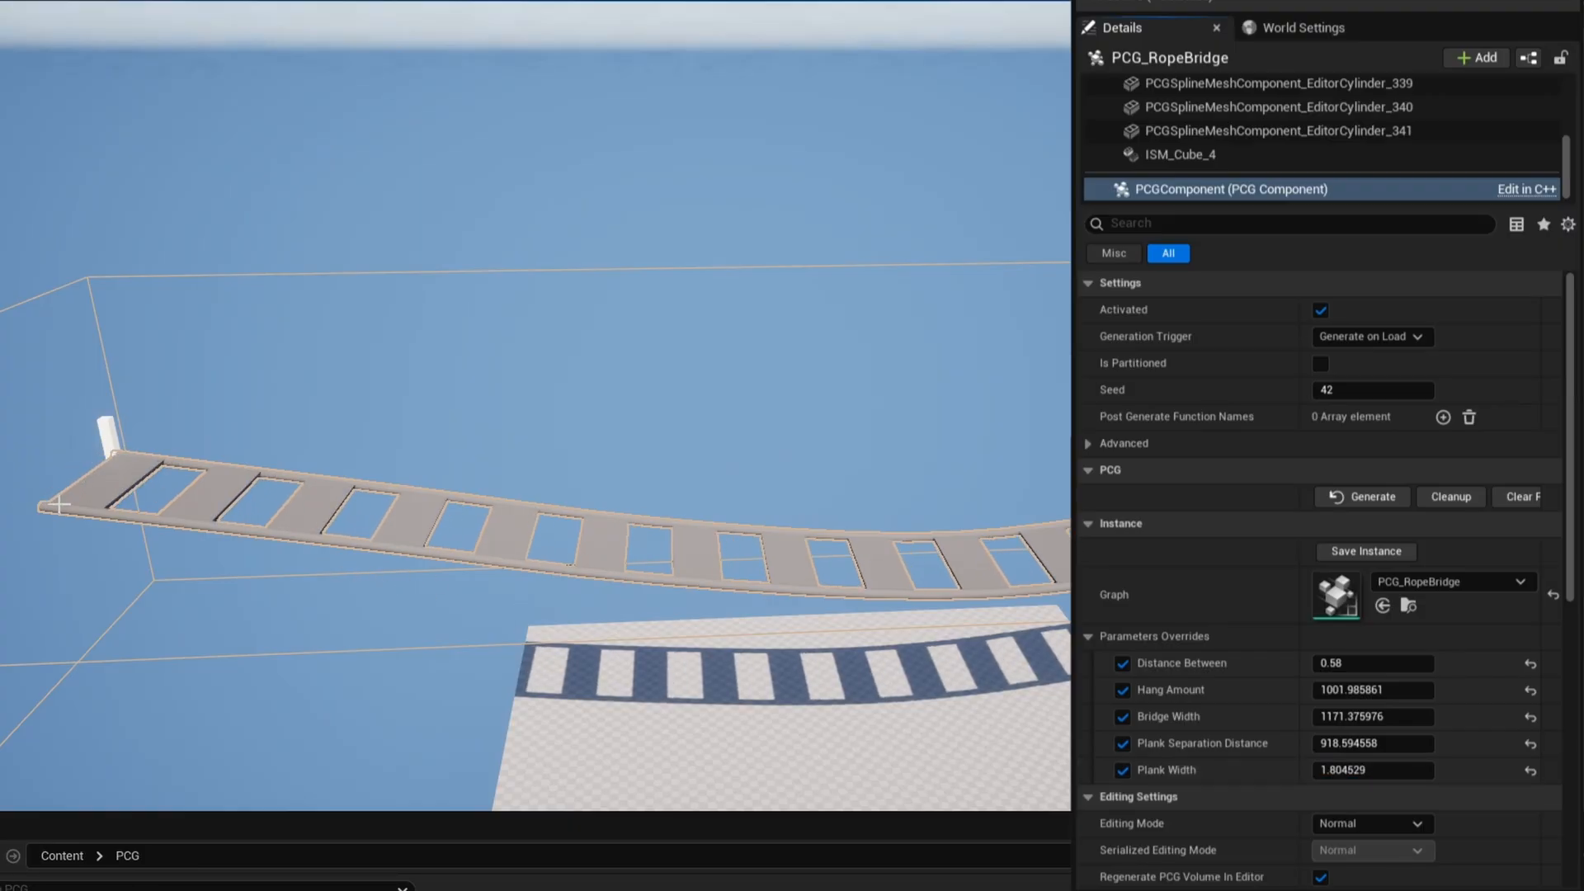
drag(1321, 769, 1325, 770)
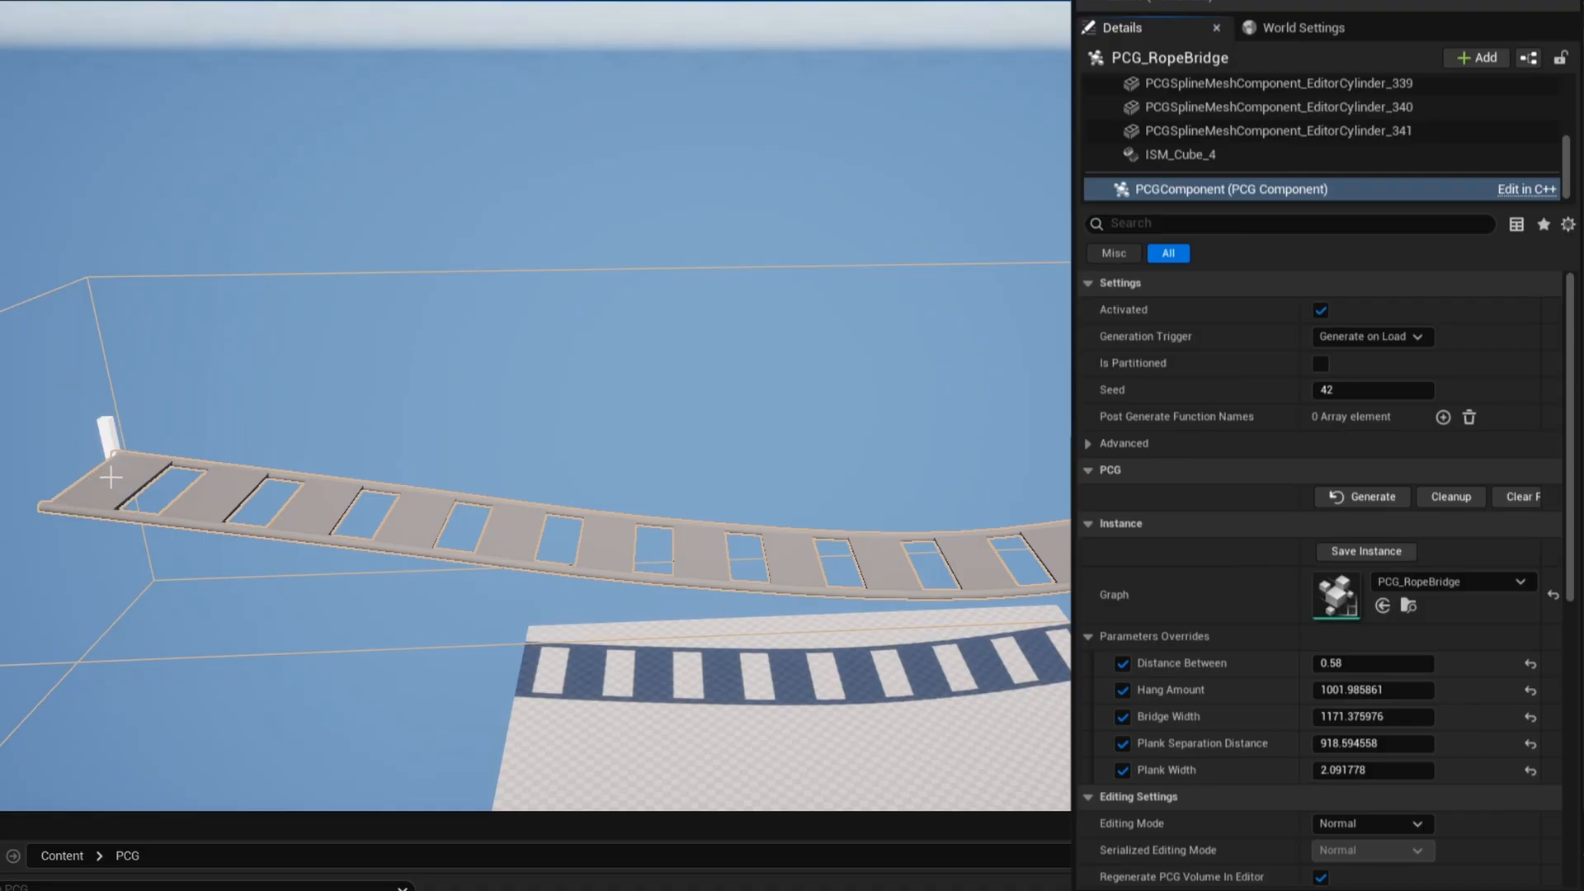
mouse_move(1325, 769)
mouse_down()
mouse_move(1309, 769)
mouse_move(1330, 770)
mouse_up()
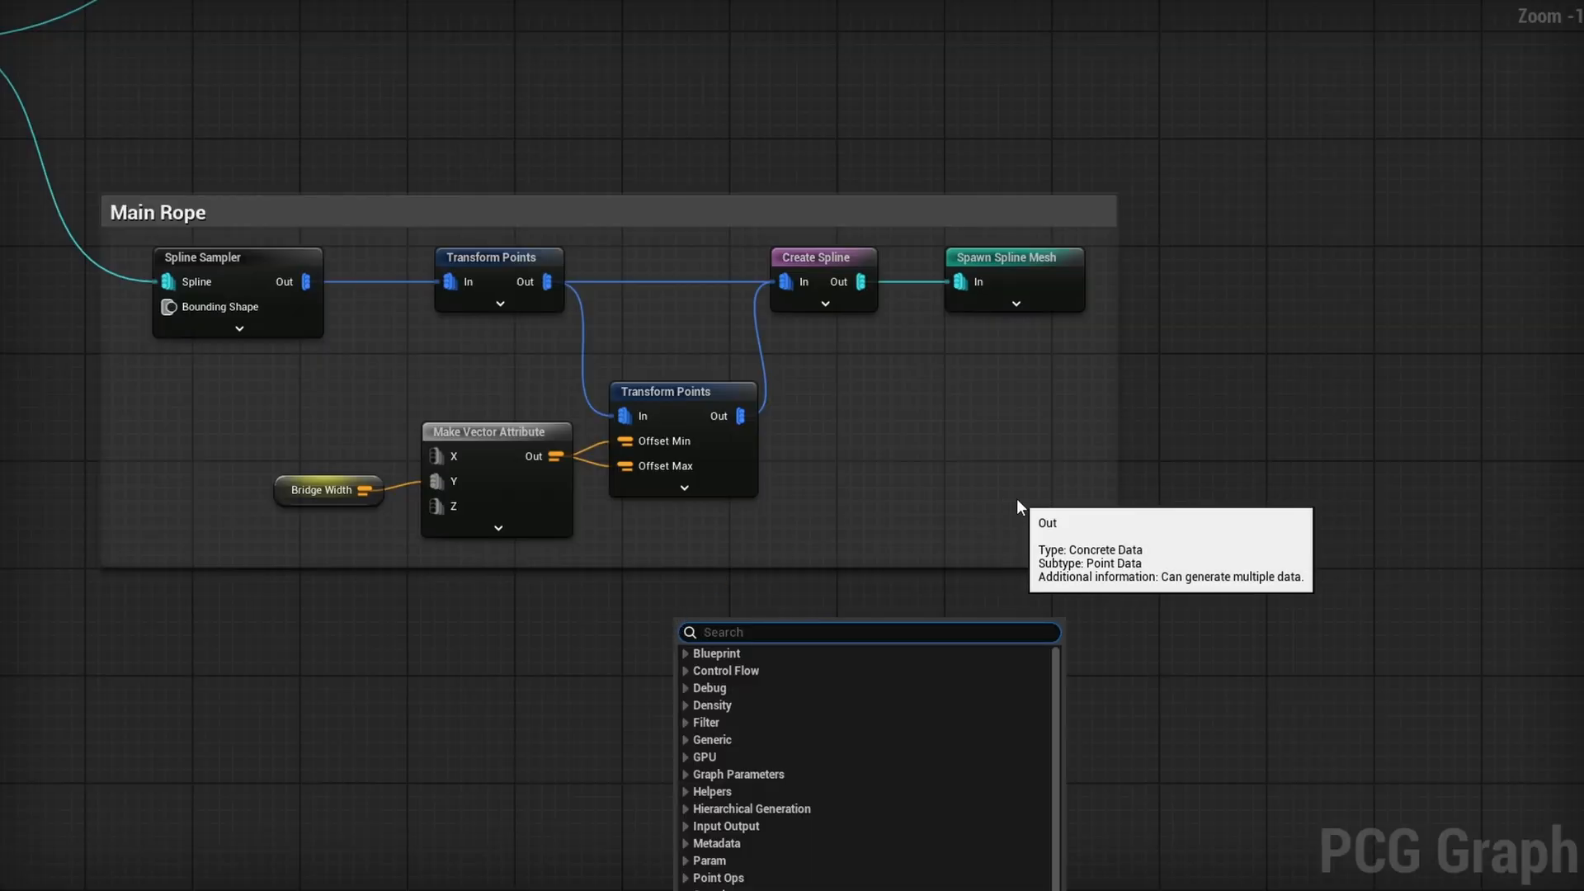
Add a Transform Points node below the Main Rope group
text(transform p)
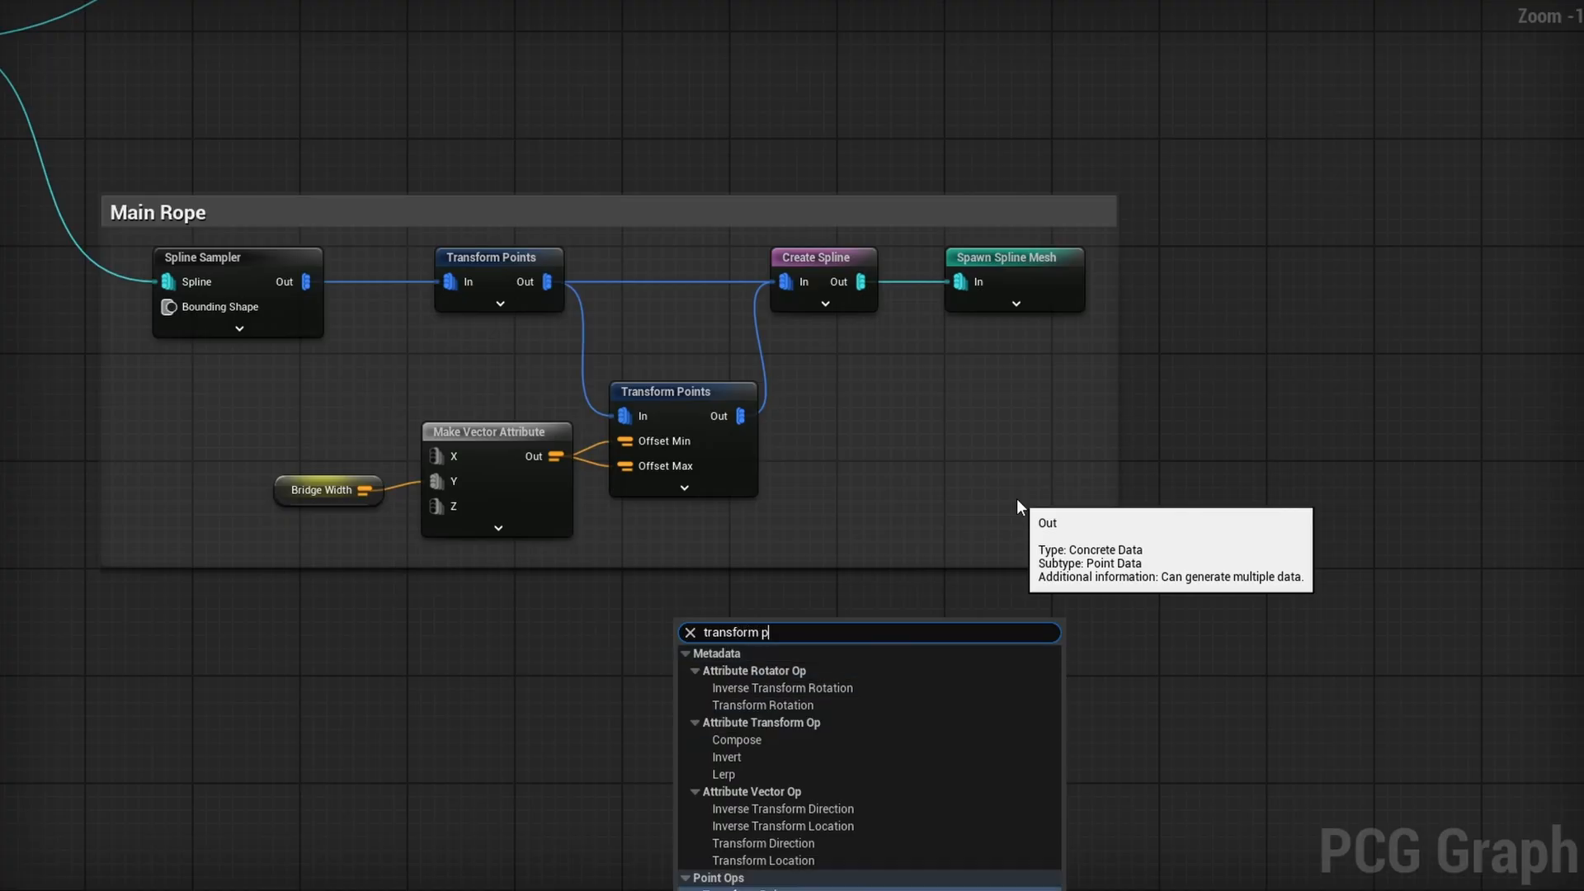
key(Return)
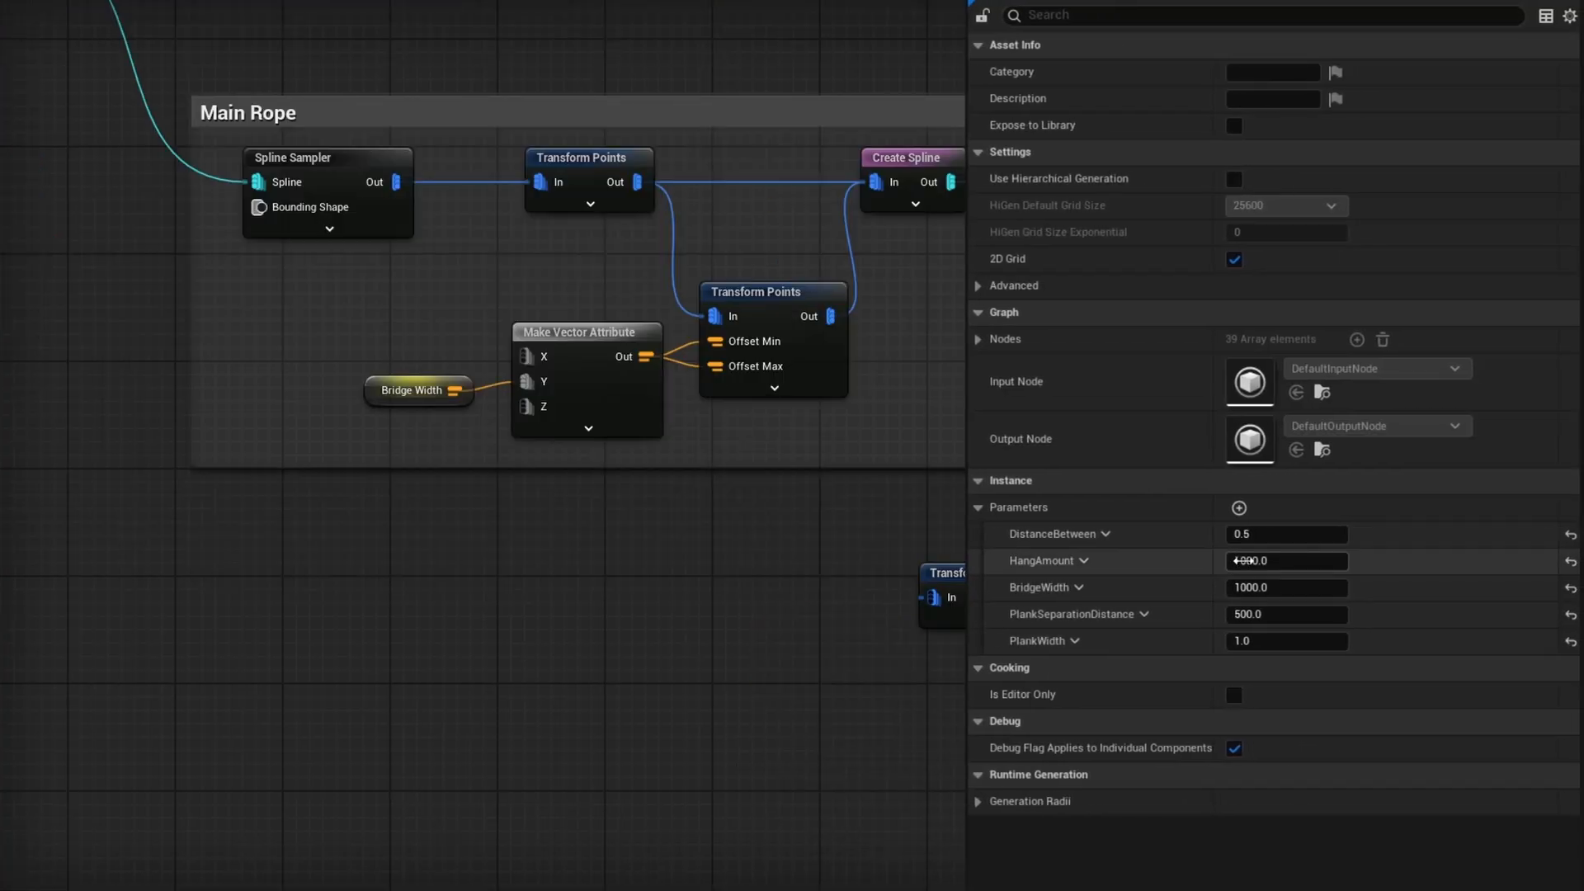
Add a float graph parameter named RailingHeight with a default value of 500
click(1238, 507)
click(1083, 668)
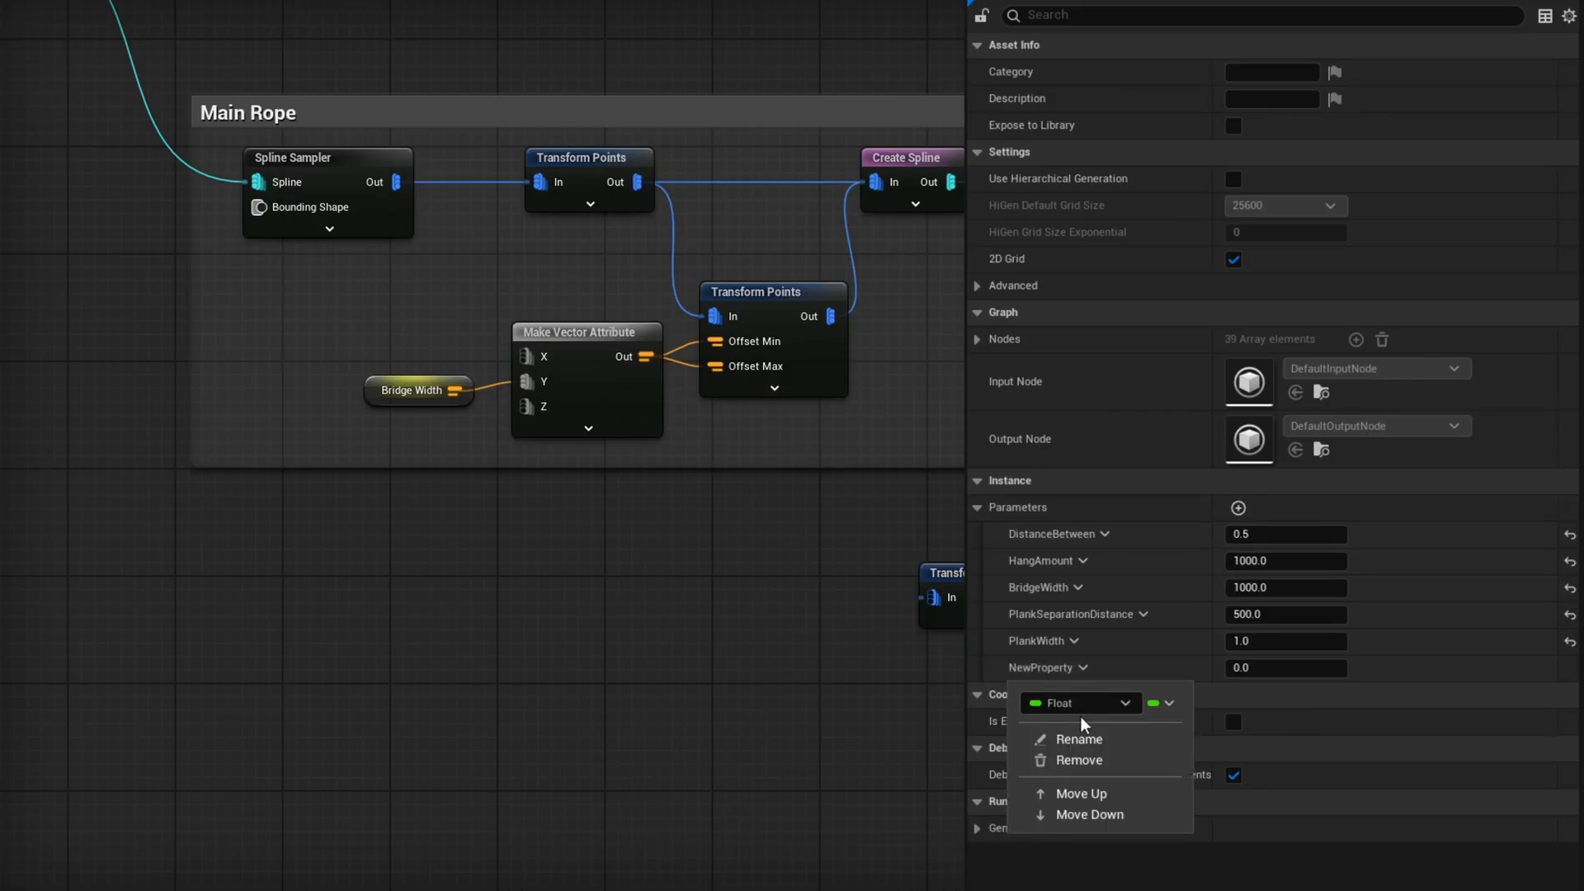
click(1077, 740)
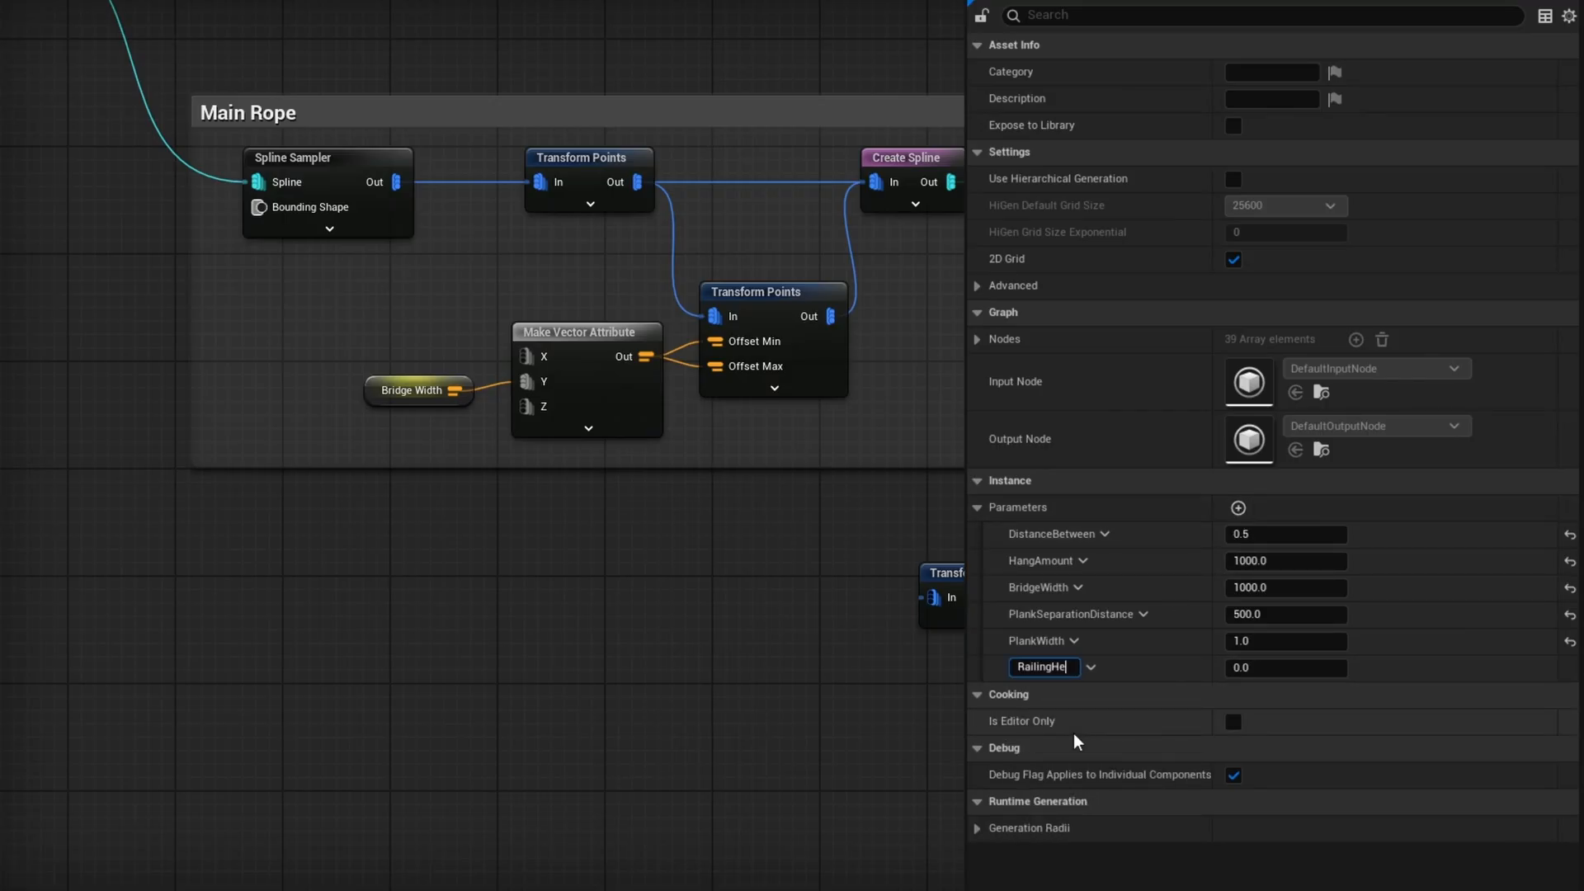
click(1258, 669)
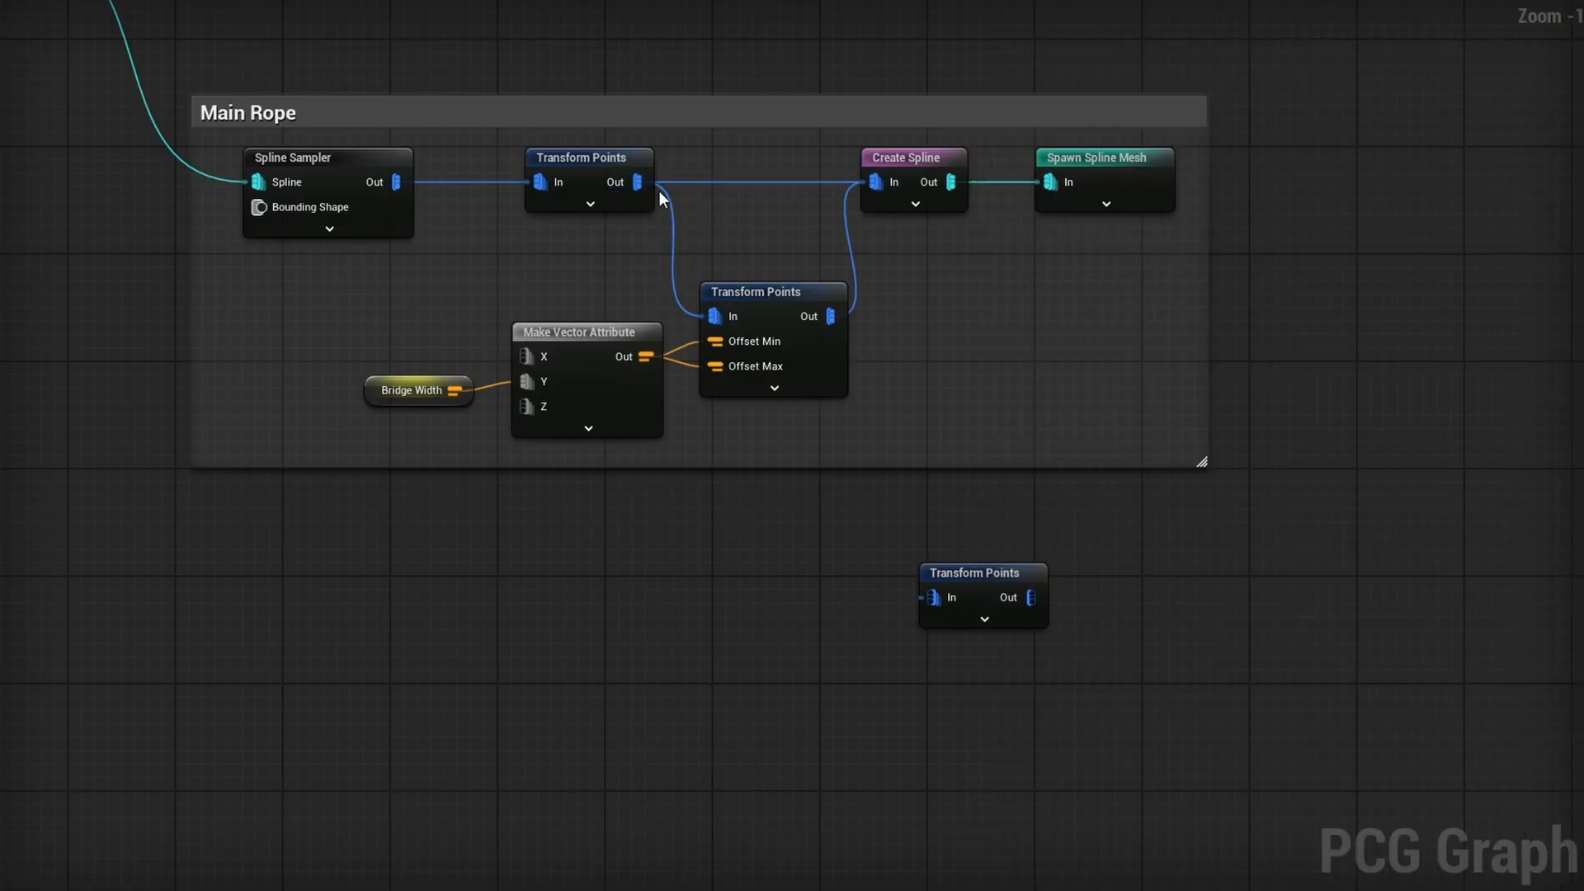
Connect the outputs of both Main Rope Transform Points nodes to the new Transform Points node and expand its pins
drag(635, 179, 635, 173)
drag(959, 503, 930, 596)
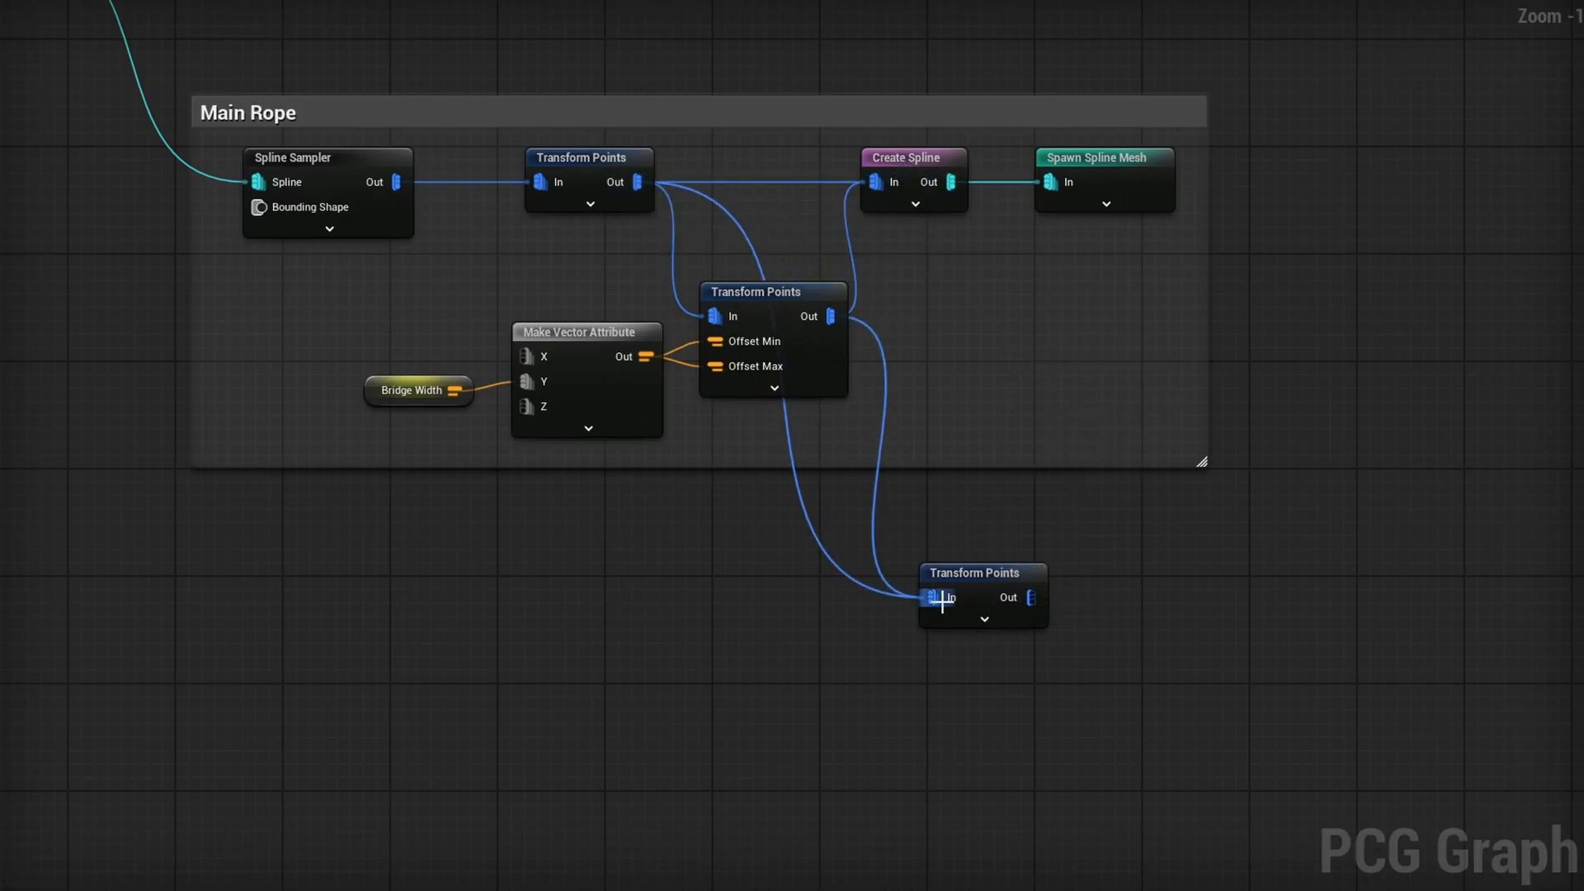
click(984, 619)
Duplicate the Make Vector Attribute node and connect the copy's output to the new Transform Points node's Offset Min and Offset Max
right_drag(718, 737, 806, 633)
click(693, 235)
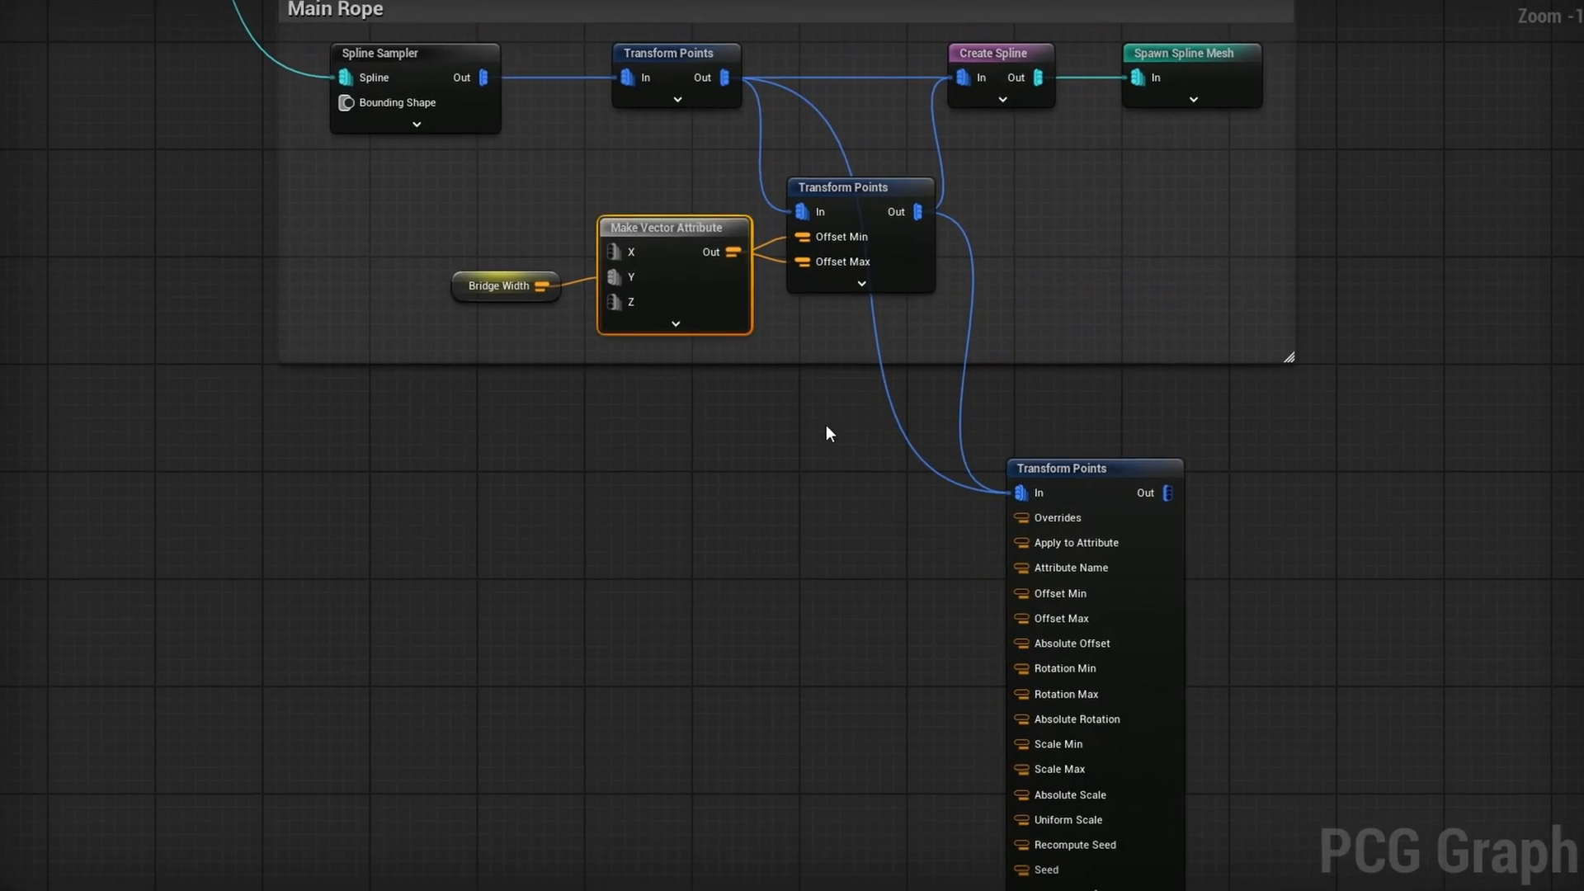
right_drag(782, 701, 764, 495)
key(ctrl+d)
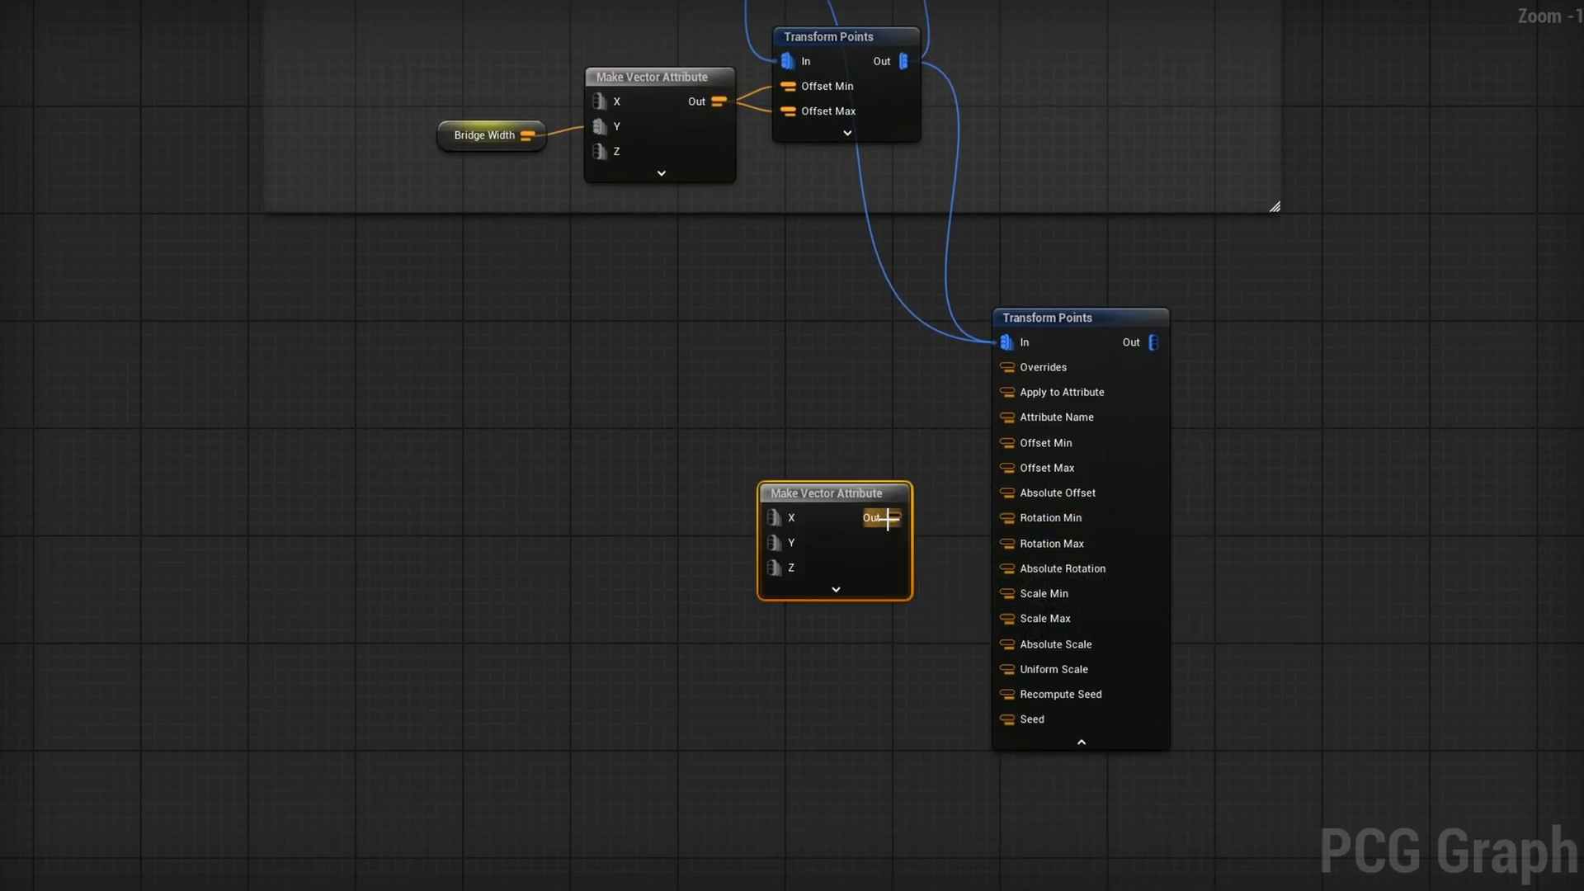
drag(904, 516, 989, 467)
Connect a Get RailingHeight node to the copied Make Vector Attribute's Z, and the new Transform Points output to the Main Rope's Create Spline
right_click(571, 472)
text(get raili)
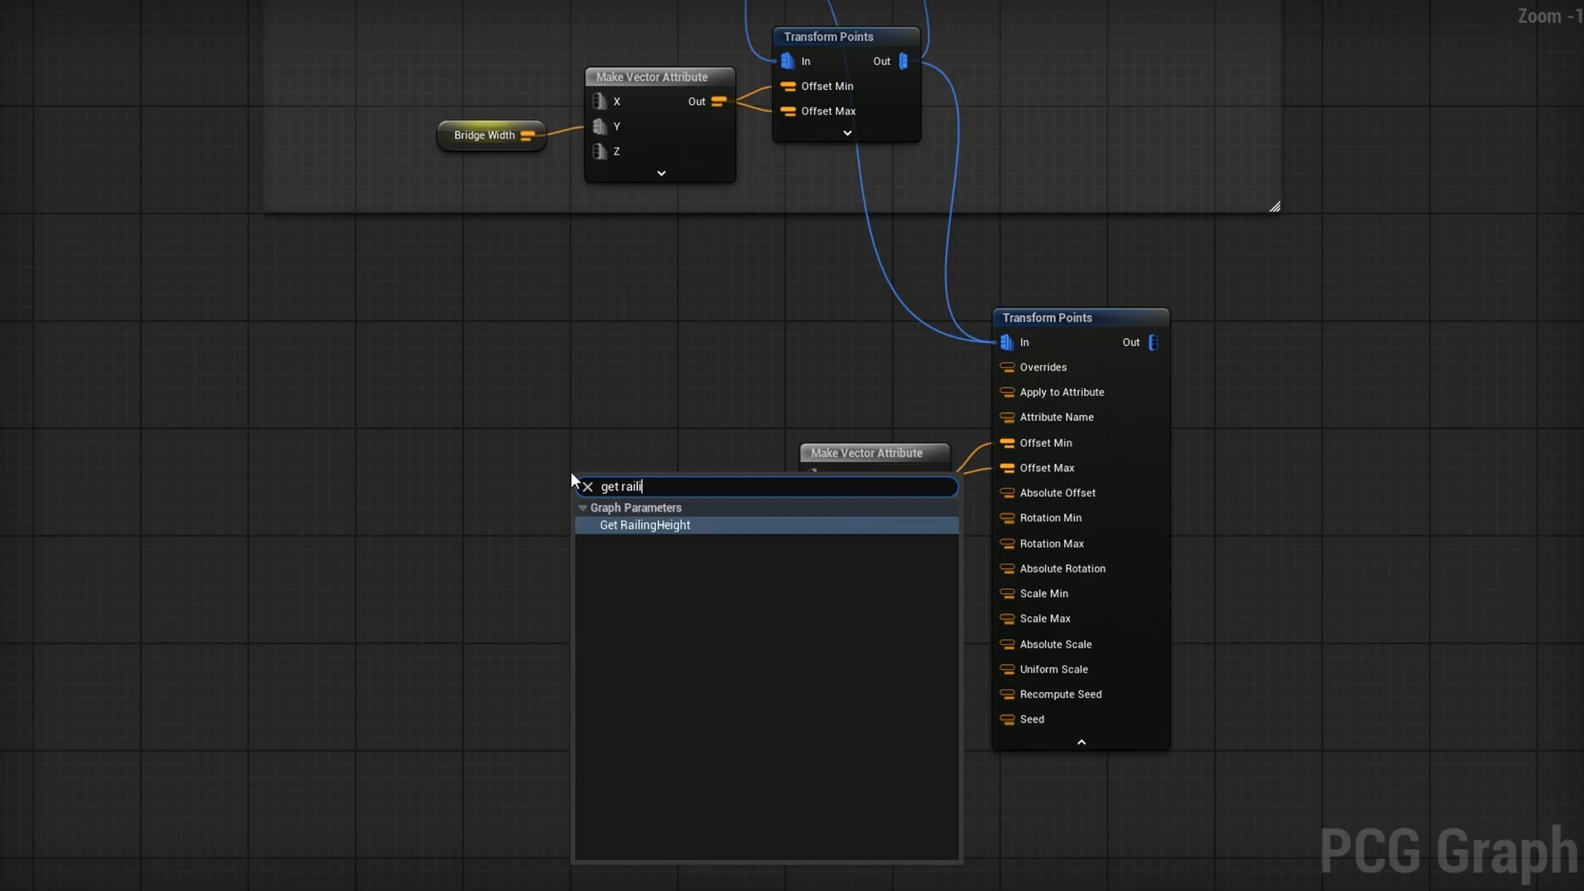
key(Return)
drag(663, 487, 815, 527)
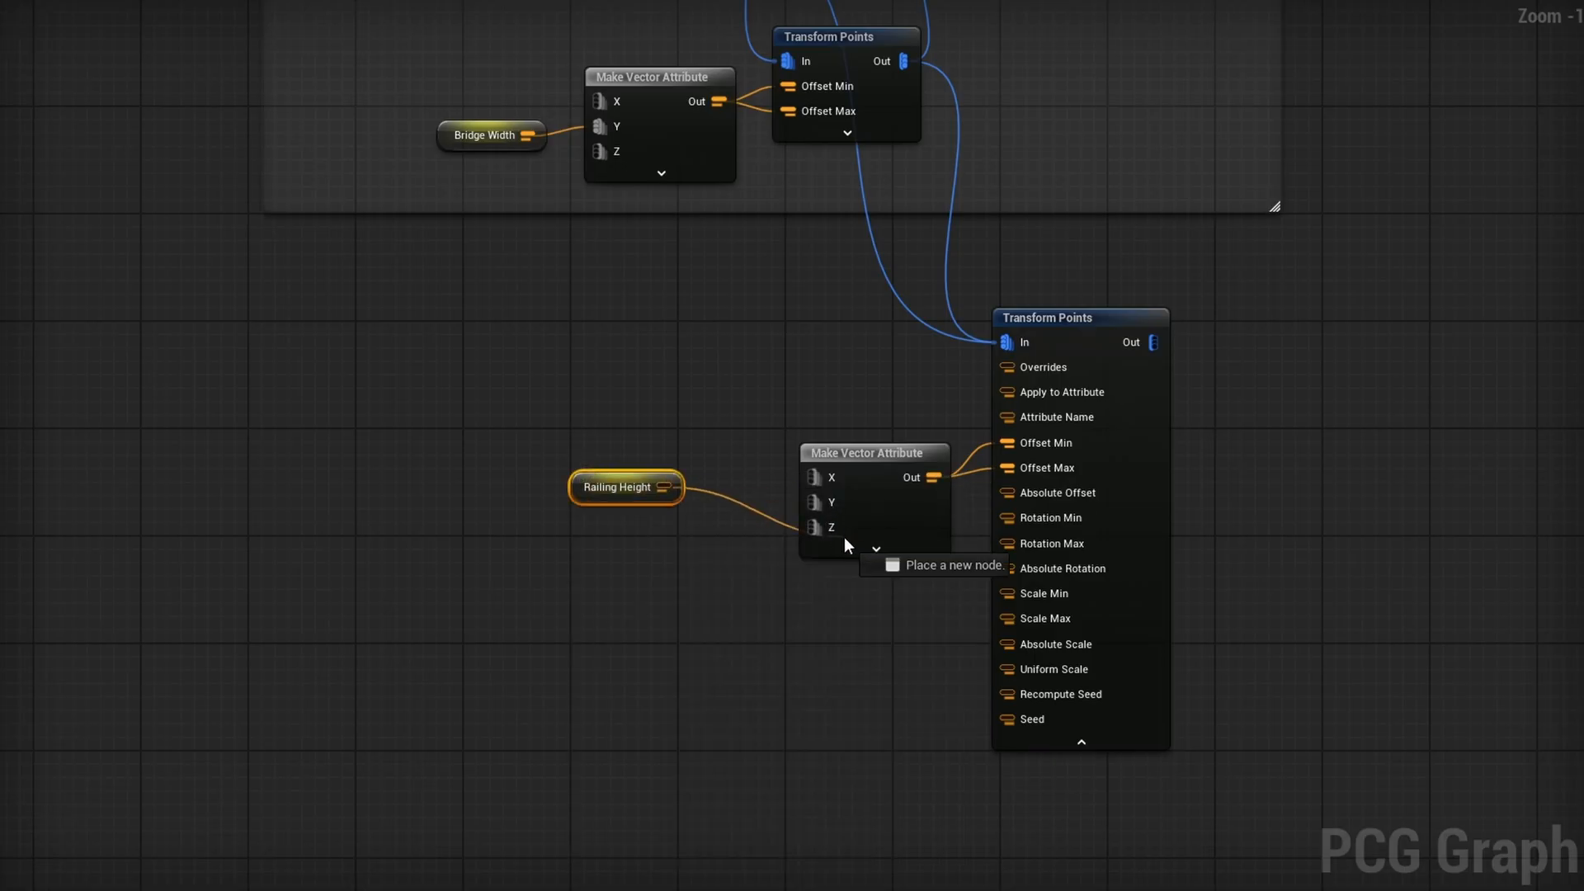
drag(588, 506, 670, 571)
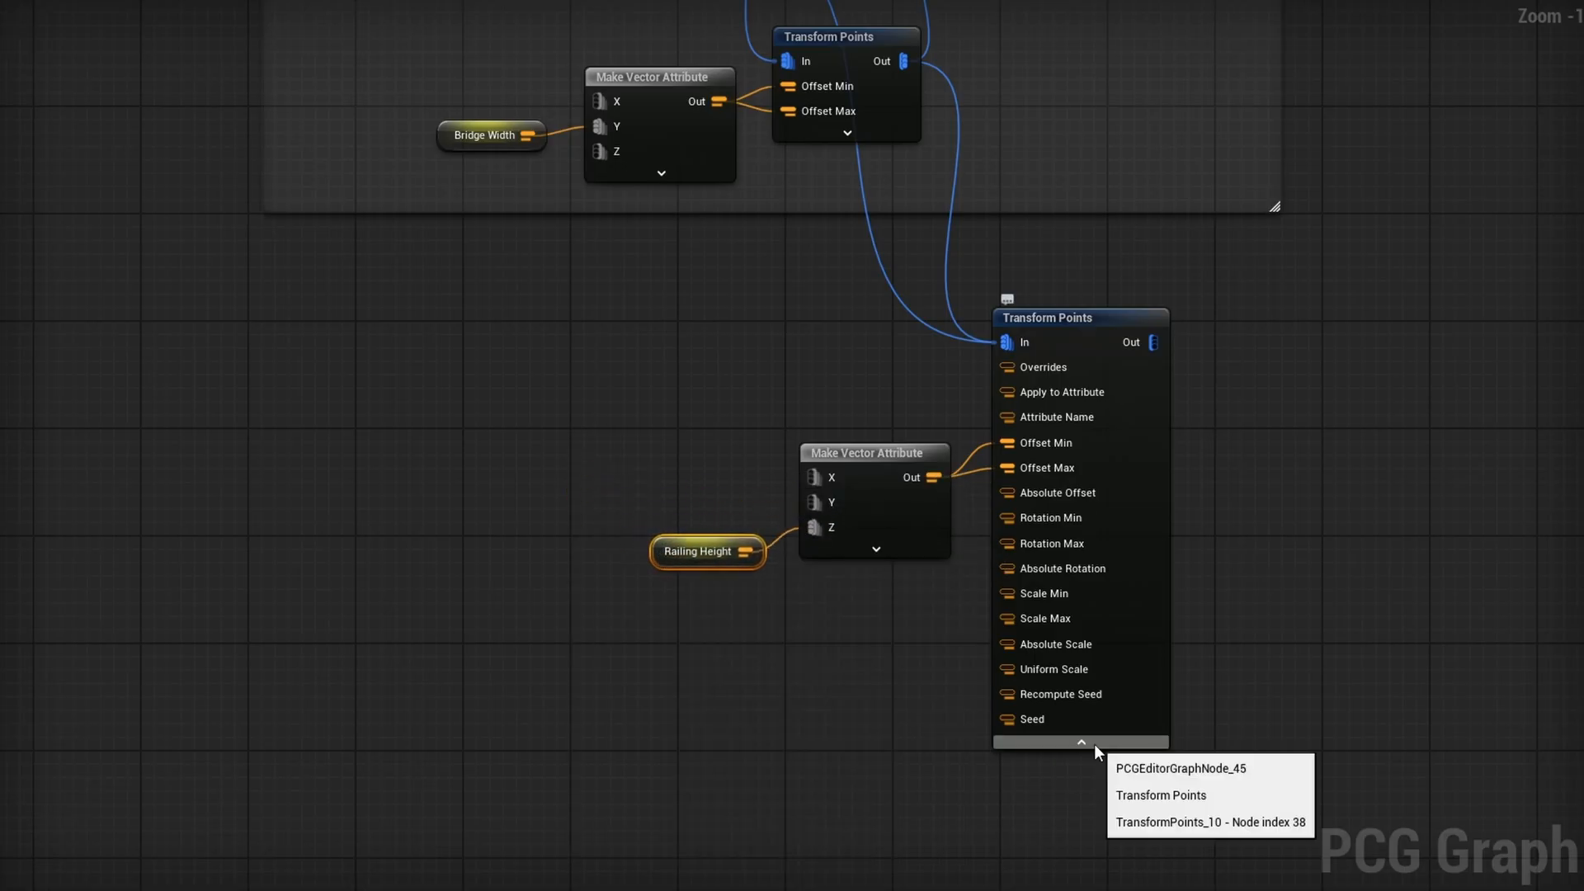
click(1082, 742)
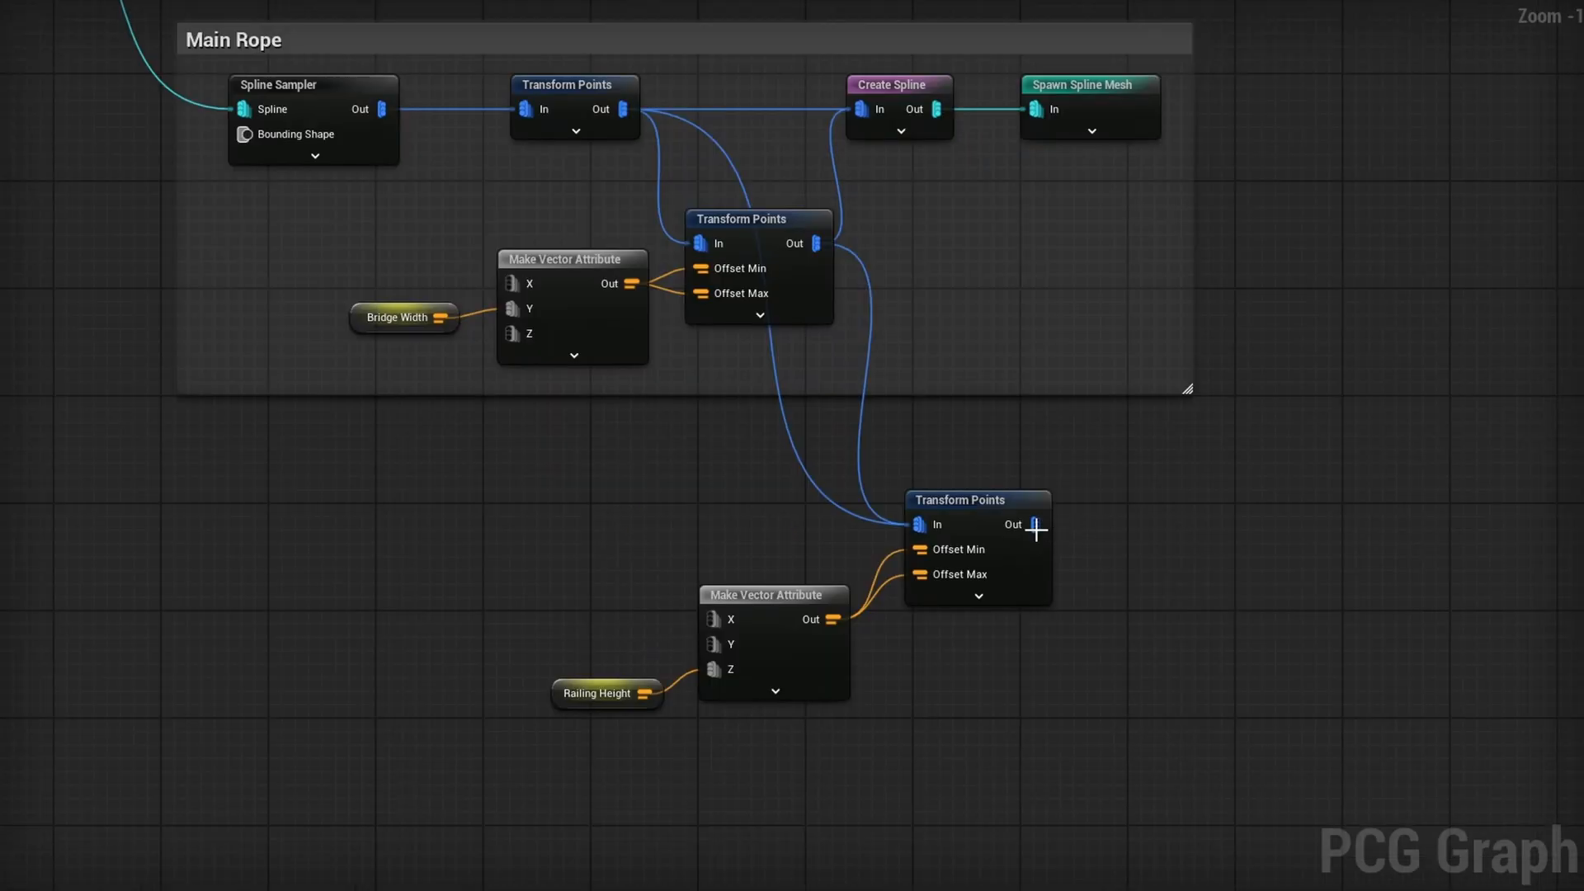
drag(1008, 528, 878, 104)
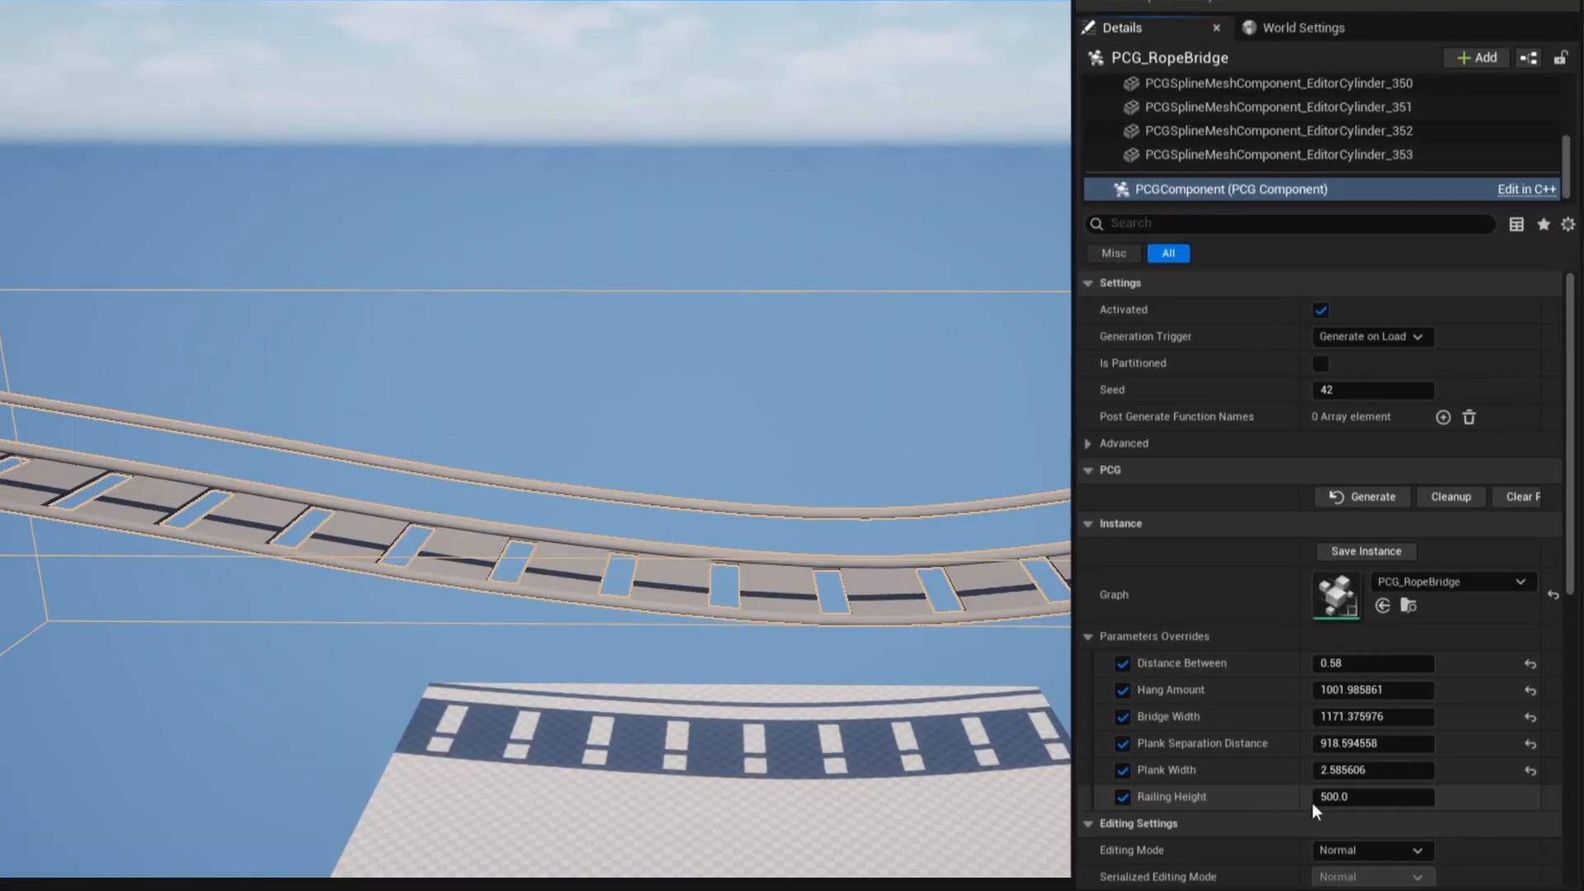
Test the railing by varying the Railing Height override up to about 2712 and raising Hang Amount to about 3232
drag(1320, 797, 1415, 797)
click(1530, 797)
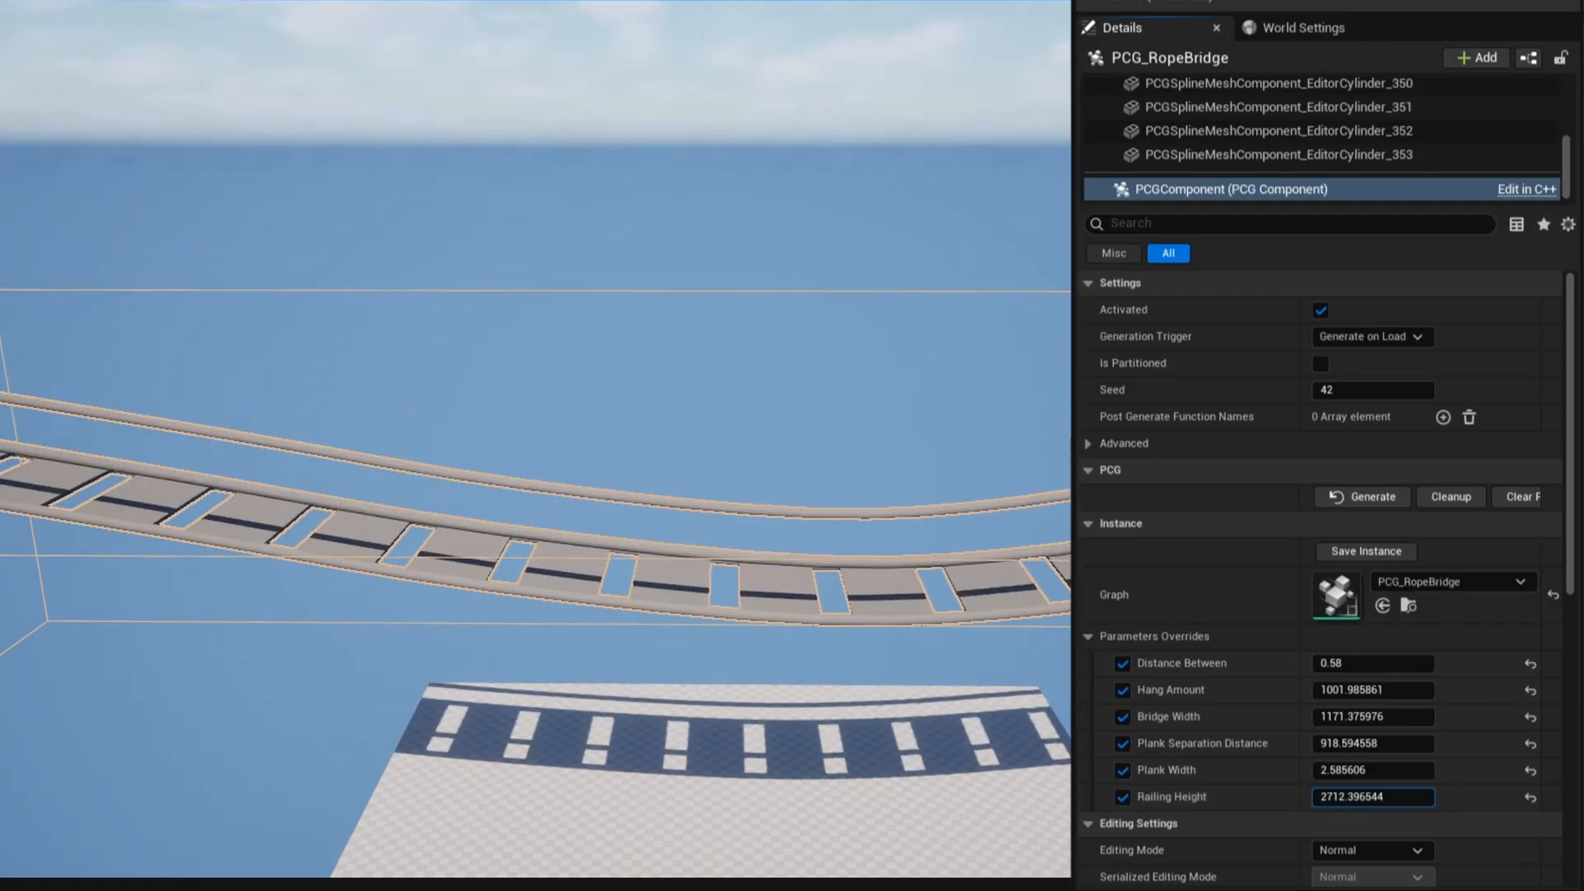
drag(1351, 689, 1427, 689)
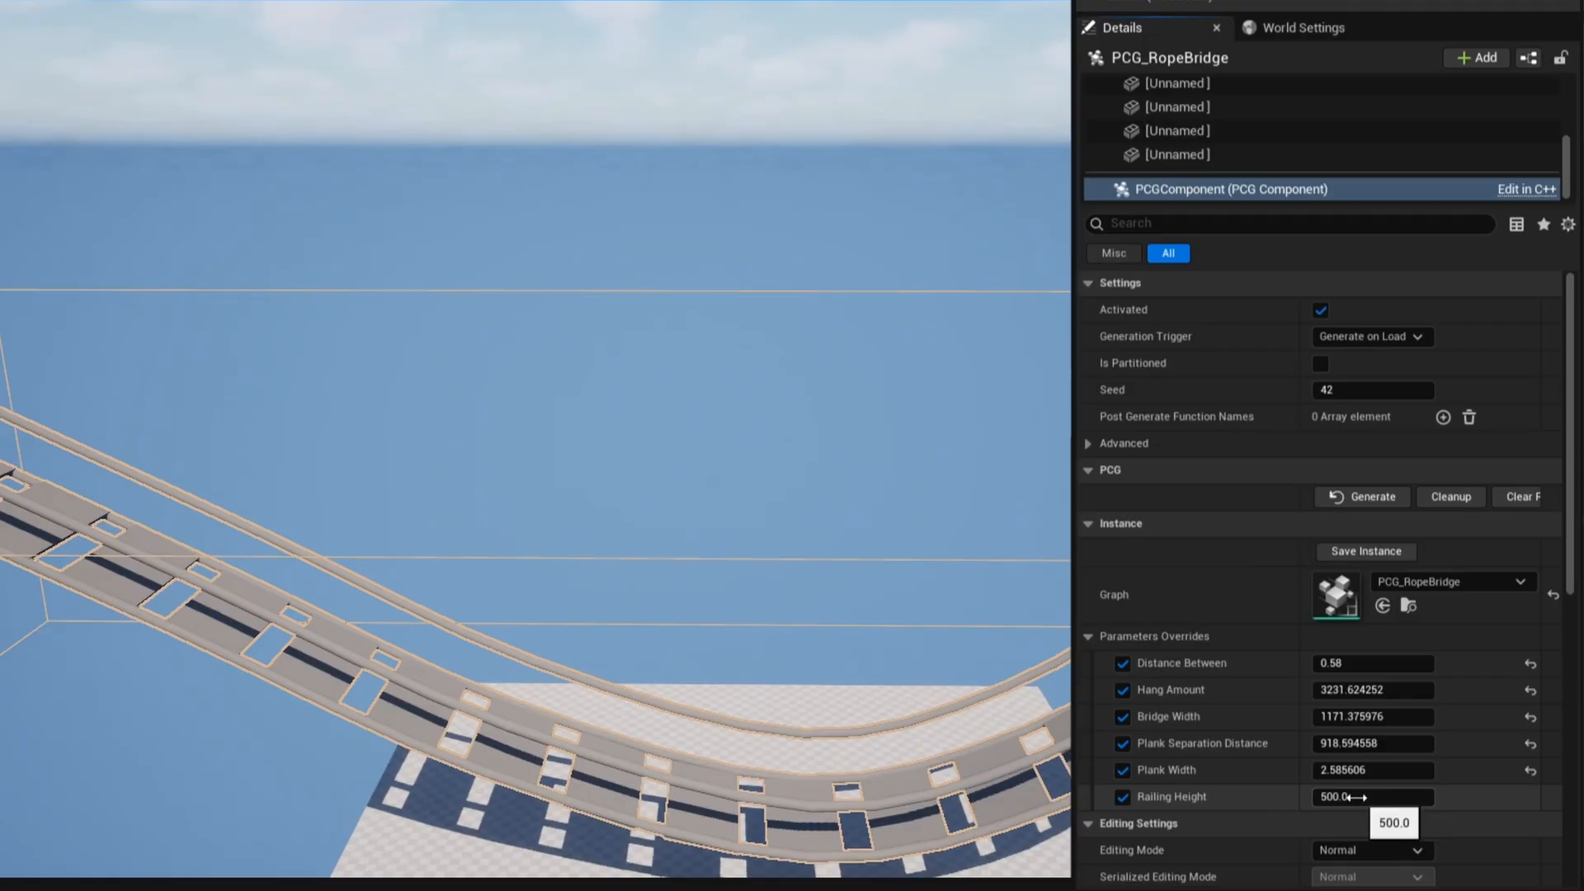
drag(1343, 797, 1350, 797)
drag(1373, 796, 1402, 796)
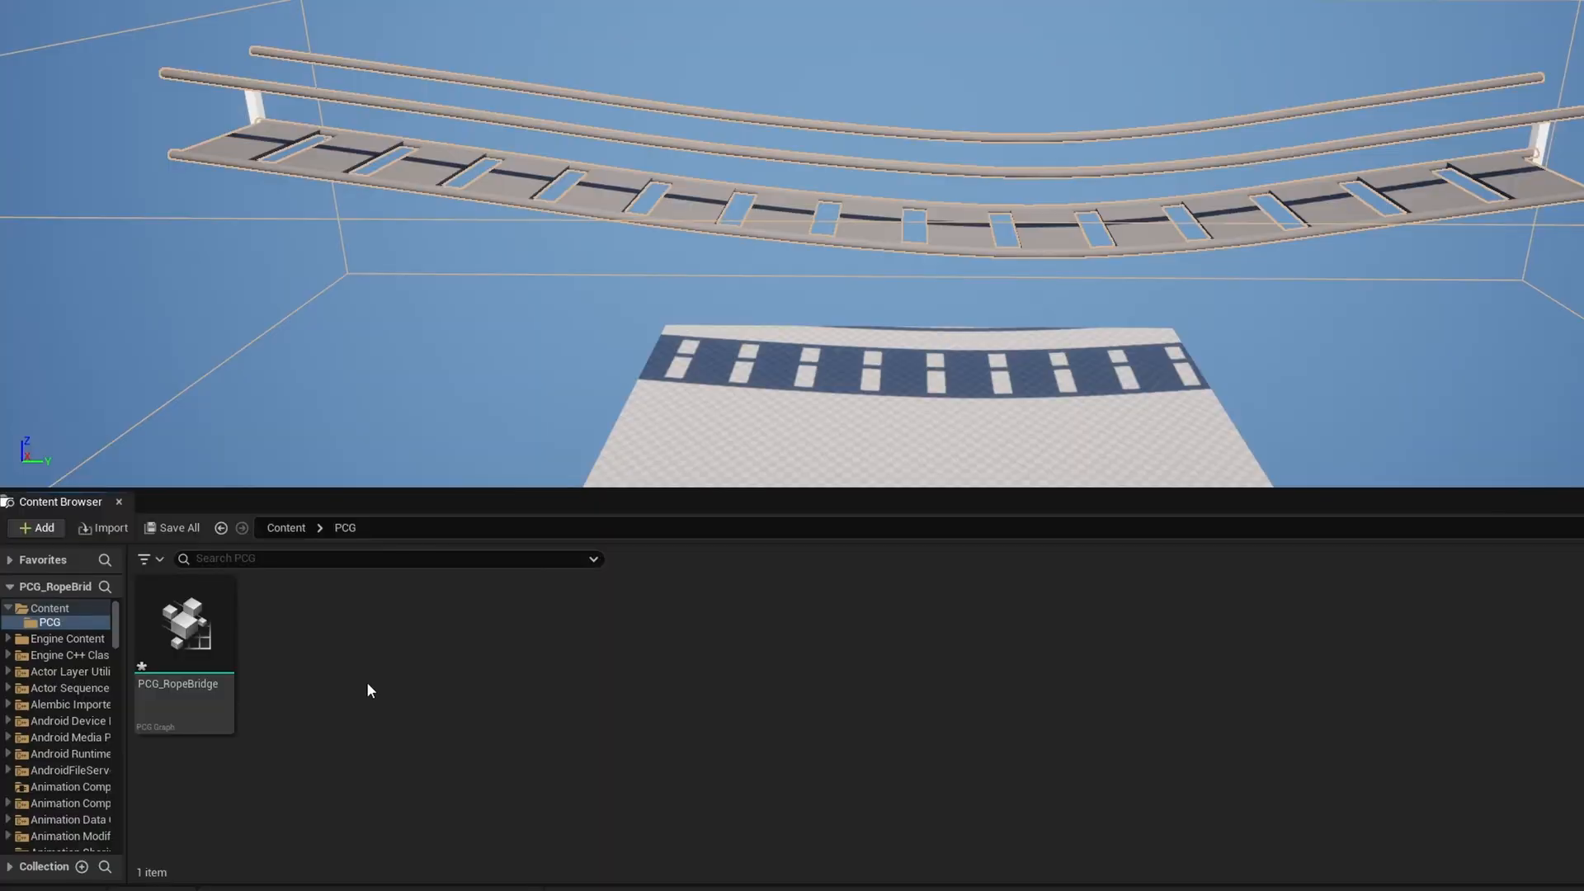
Create a new PCG Graph asset named PCG_Loop_RopeConnection in the PCG folder
right_click(367, 681)
mouse_move(497, 574)
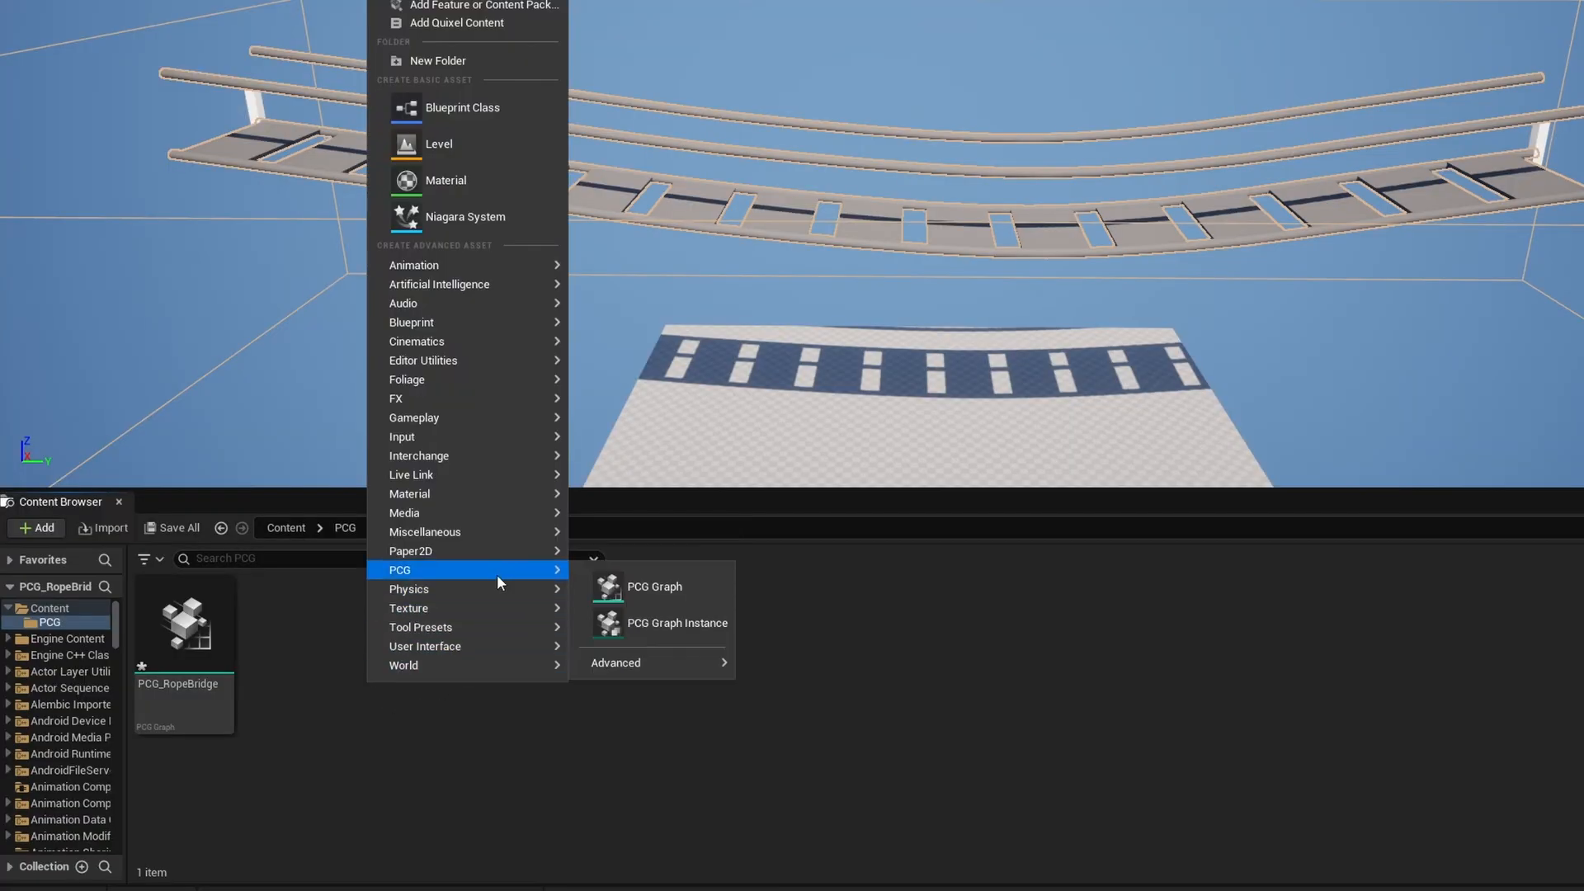
click(652, 587)
text(PCG_)
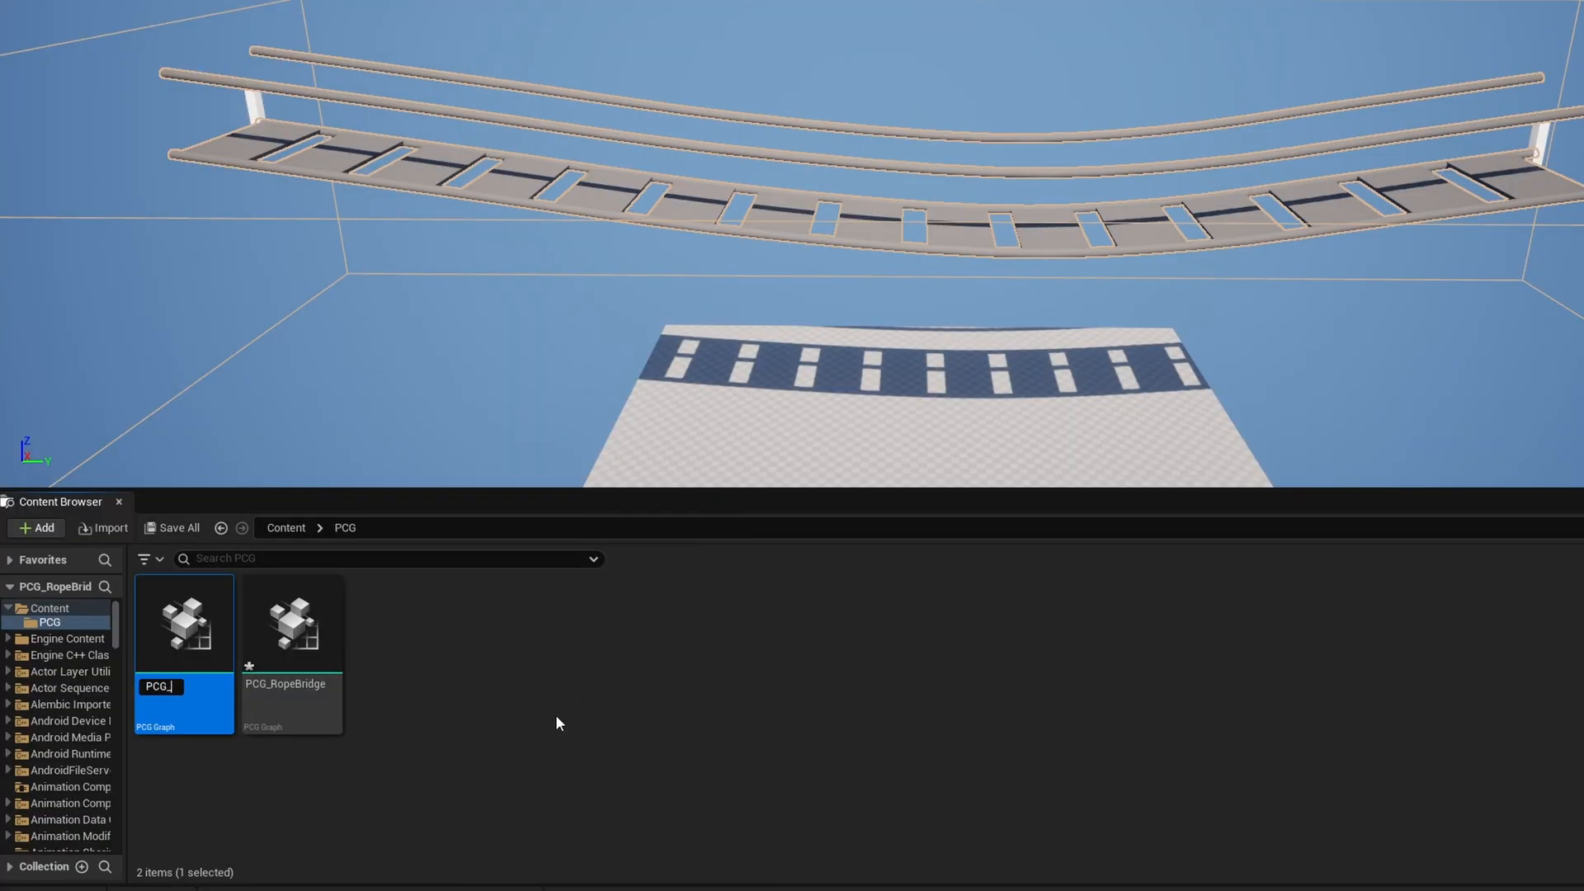
text(Loop_RopeConnection)
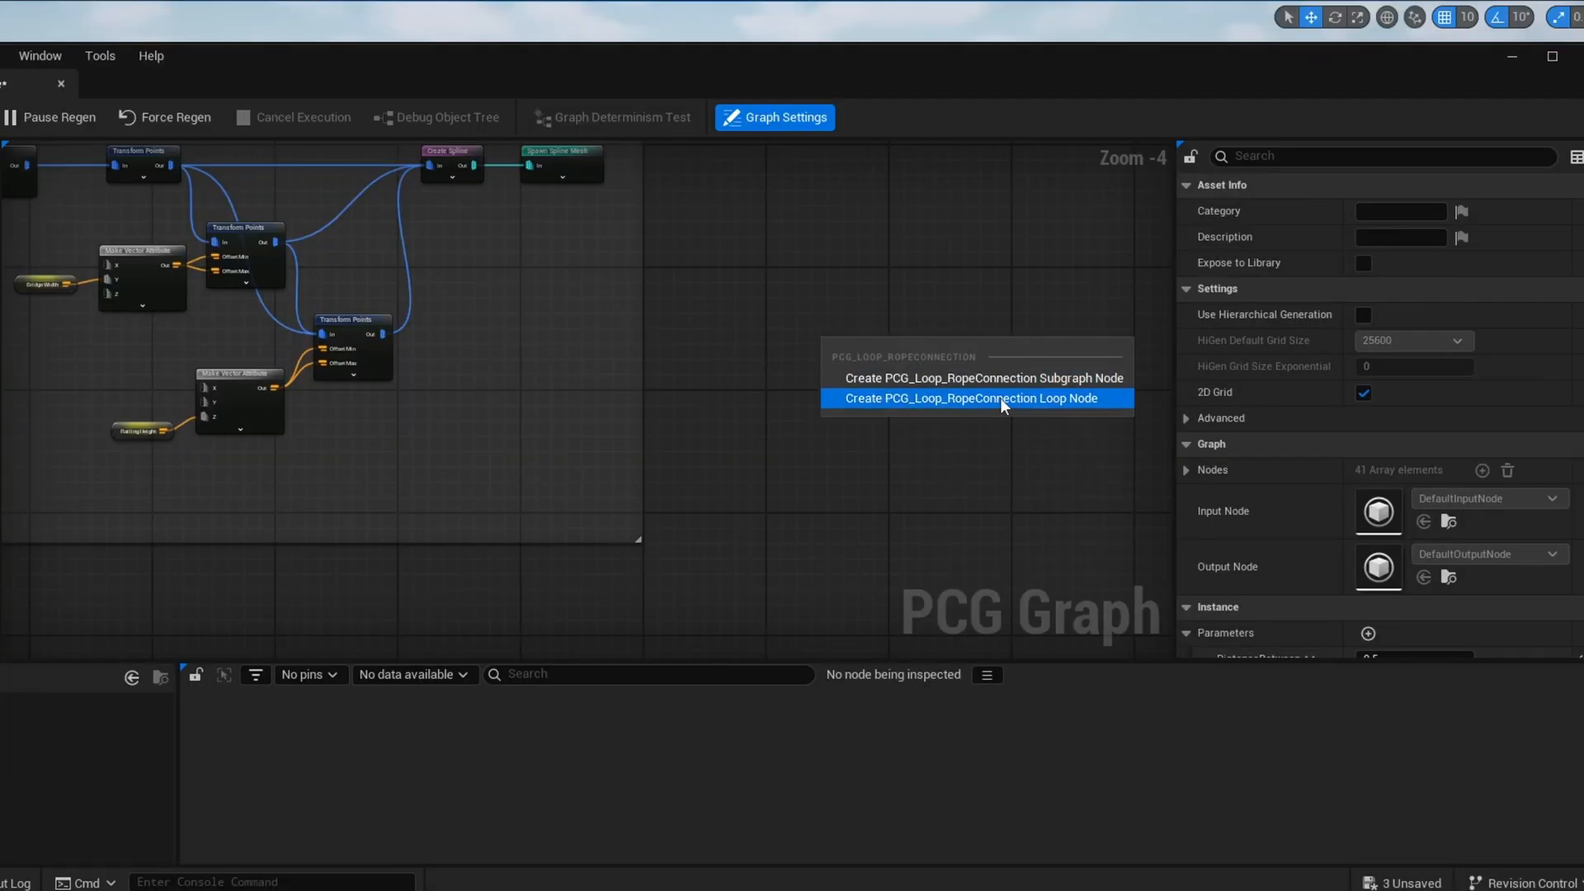
Add PCG_Loop_RopeConnection to the rope bridge graph as a Loop node and open its subgraph
click(999, 398)
scroll(1000, 398, up, 4)
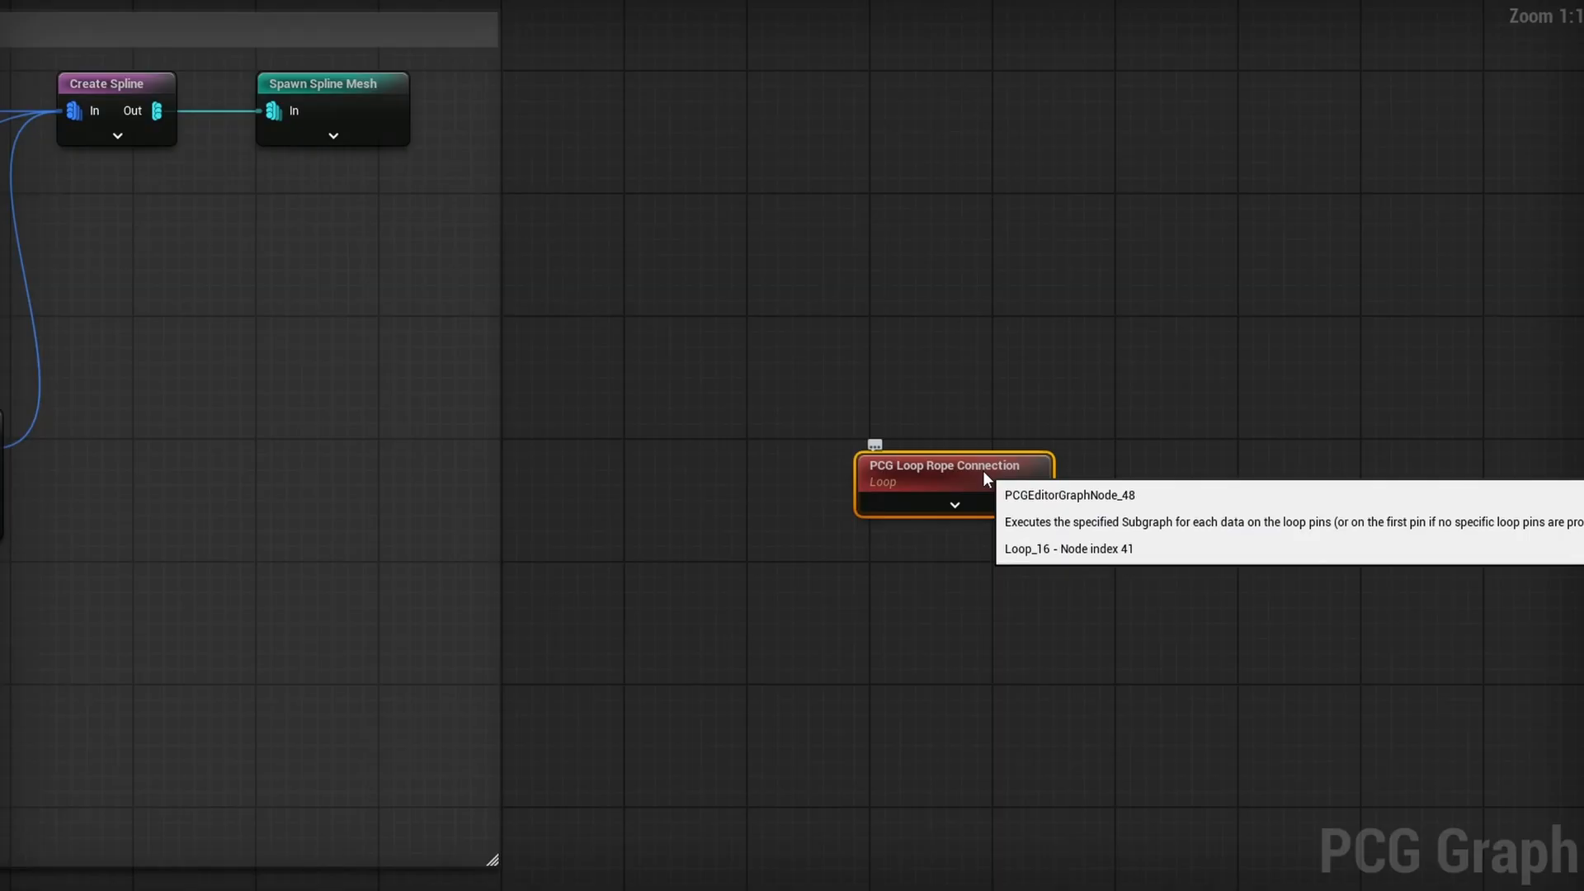
double_click(983, 470)
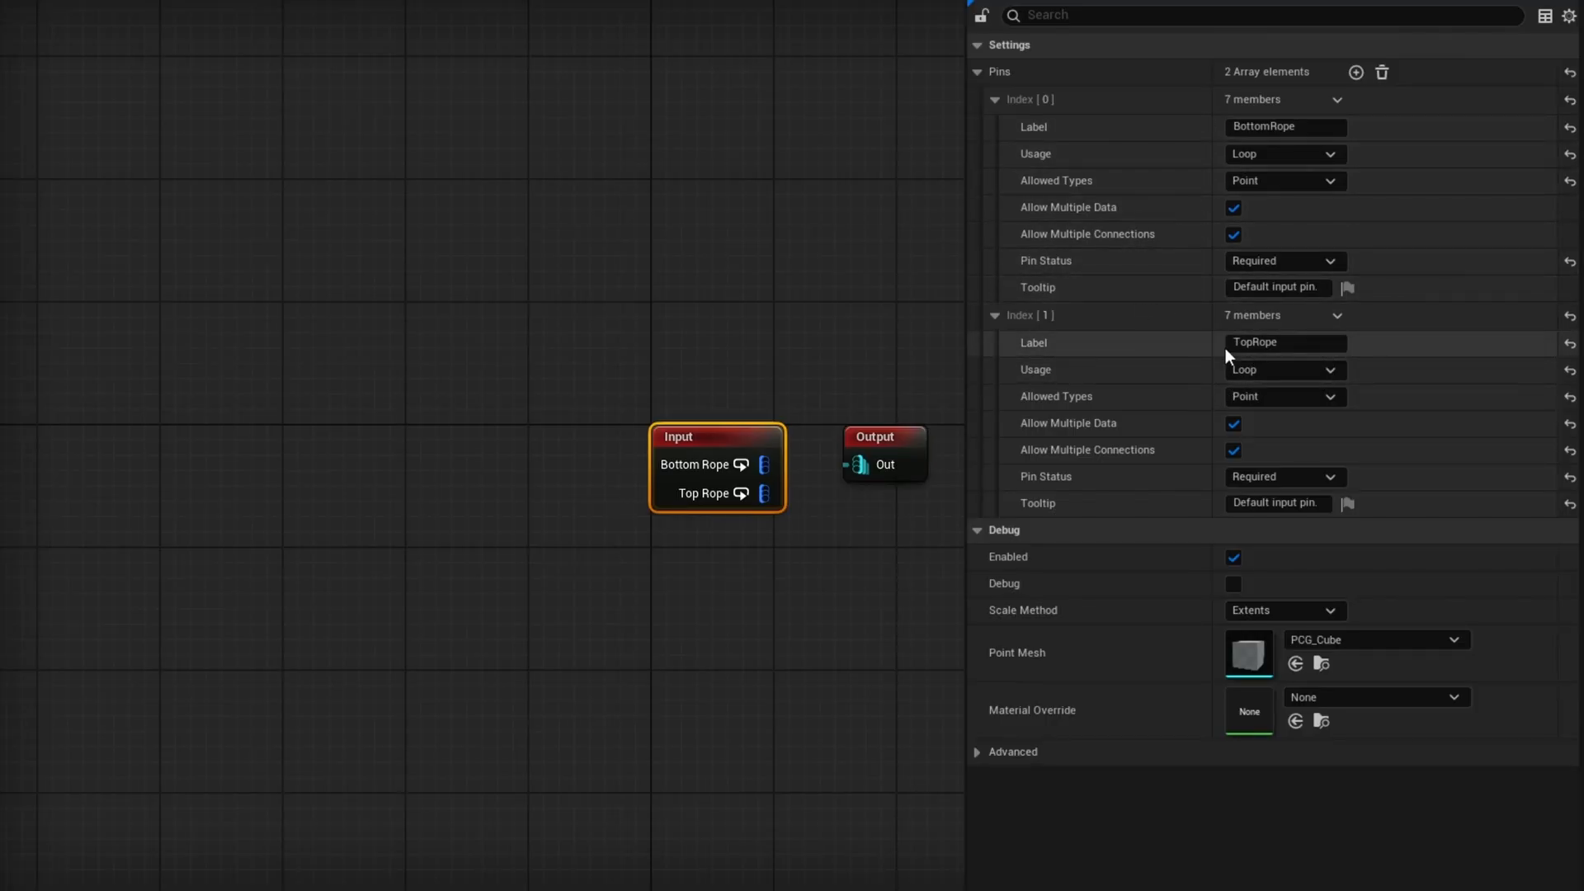
Make room before the subgraph's Output node and add a Merge Points node fed by the Bottom Rope input
click(883, 437)
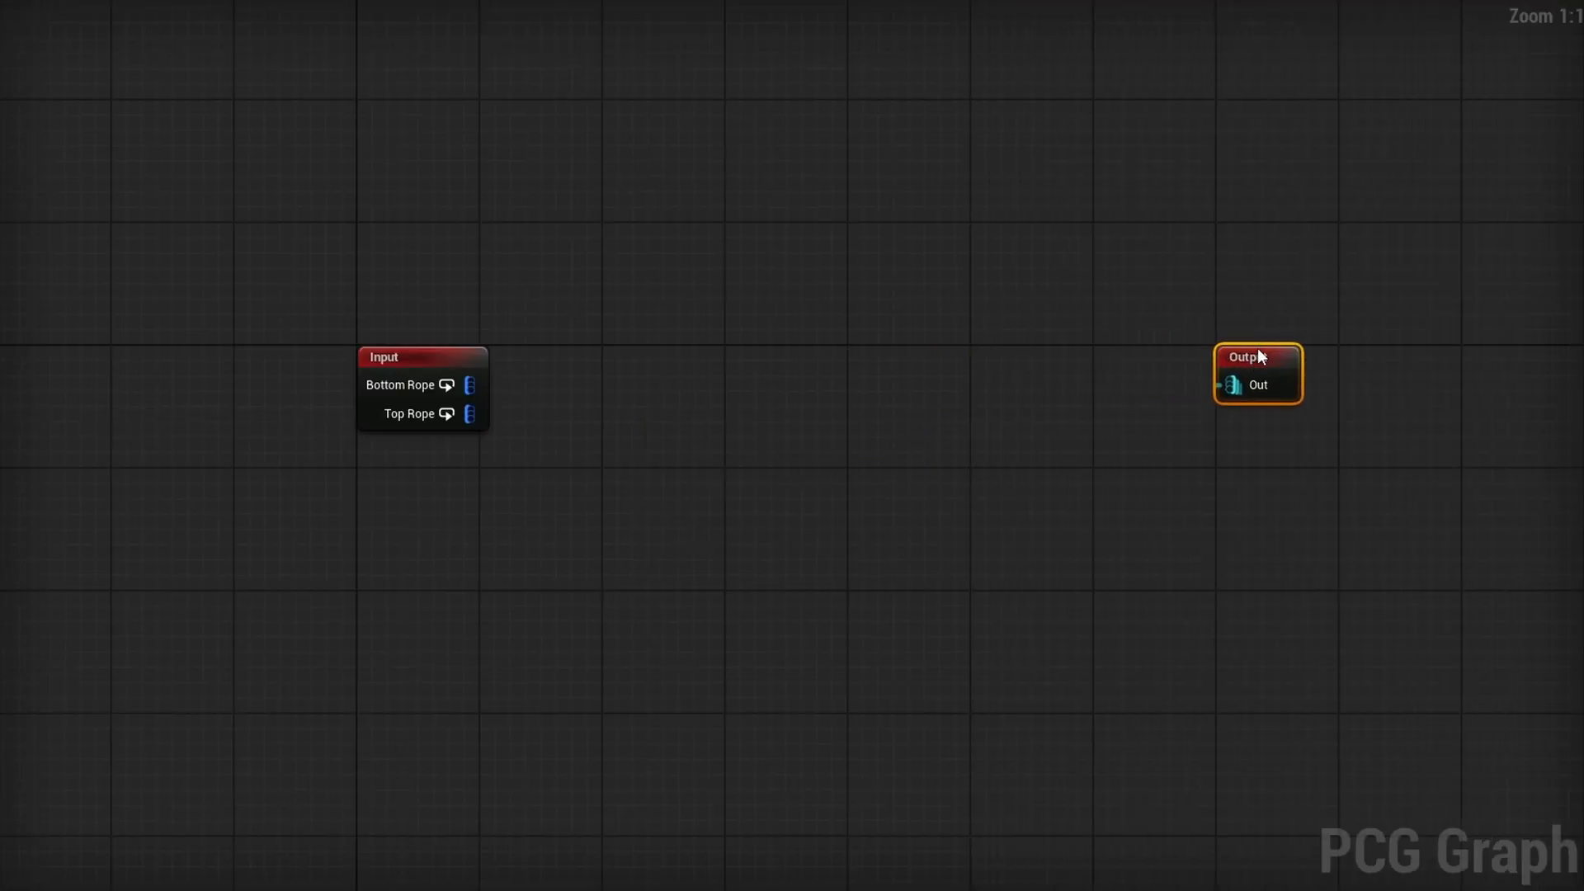
click(519, 391)
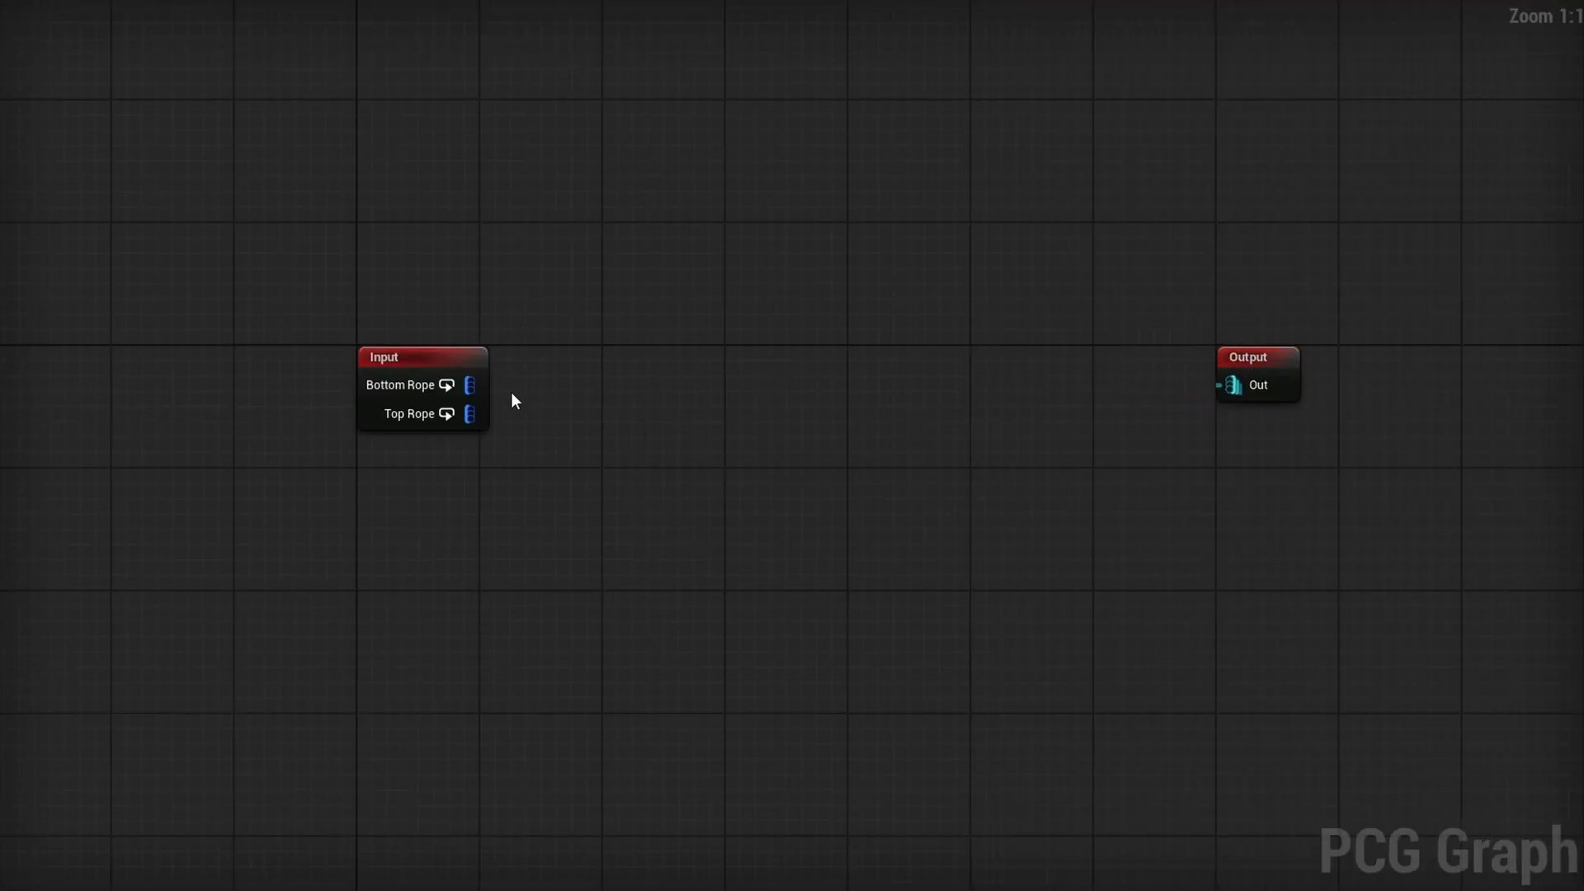
drag(469, 384, 542, 388)
text(m)
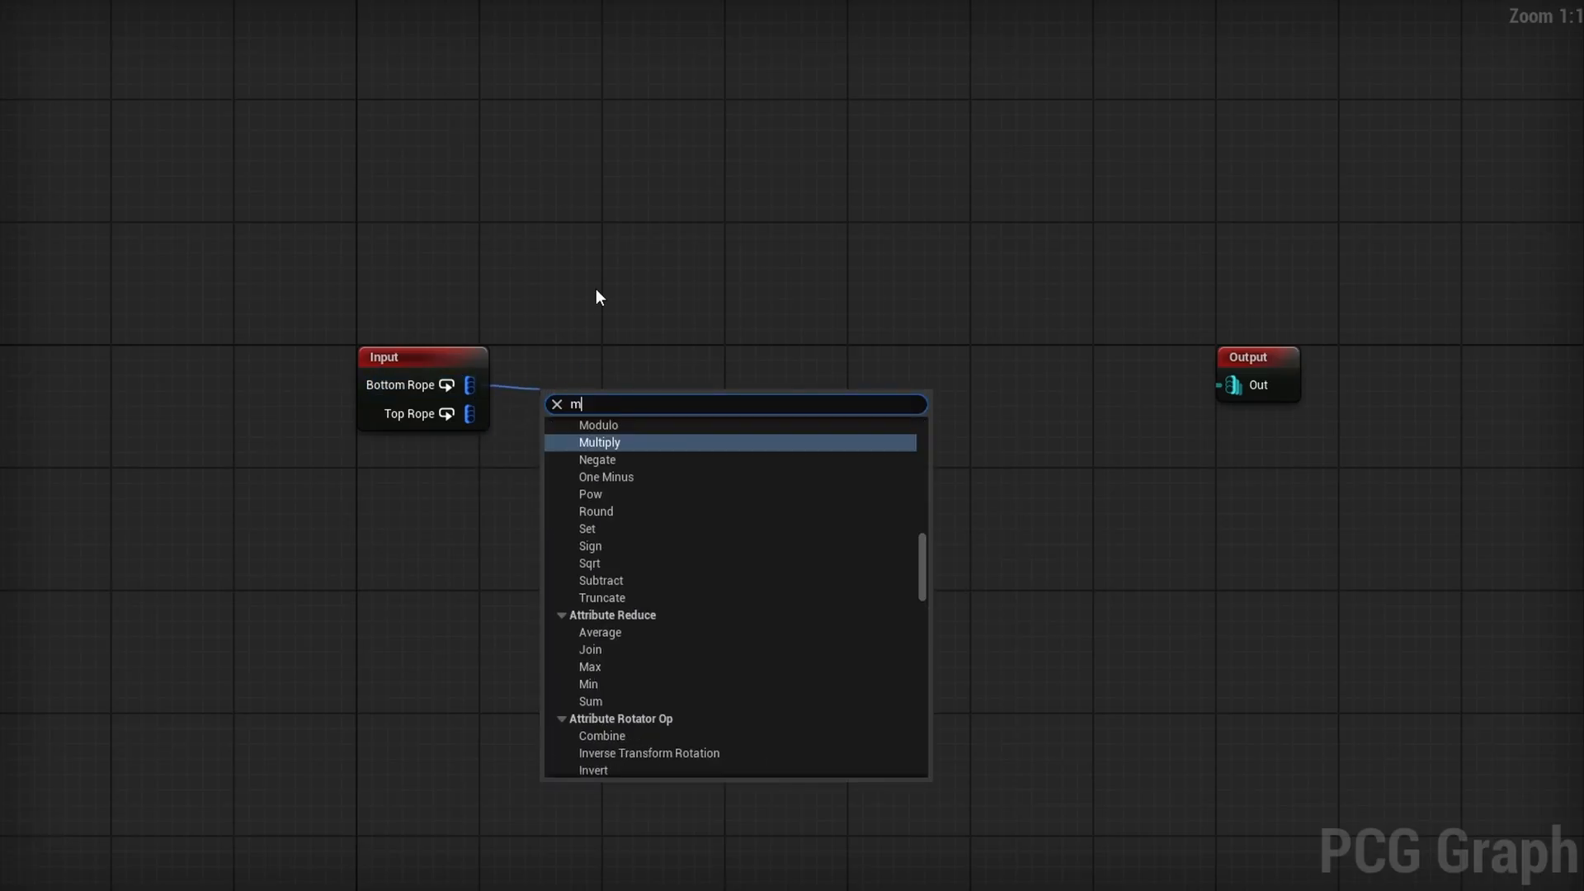
text(erge)
click(662, 479)
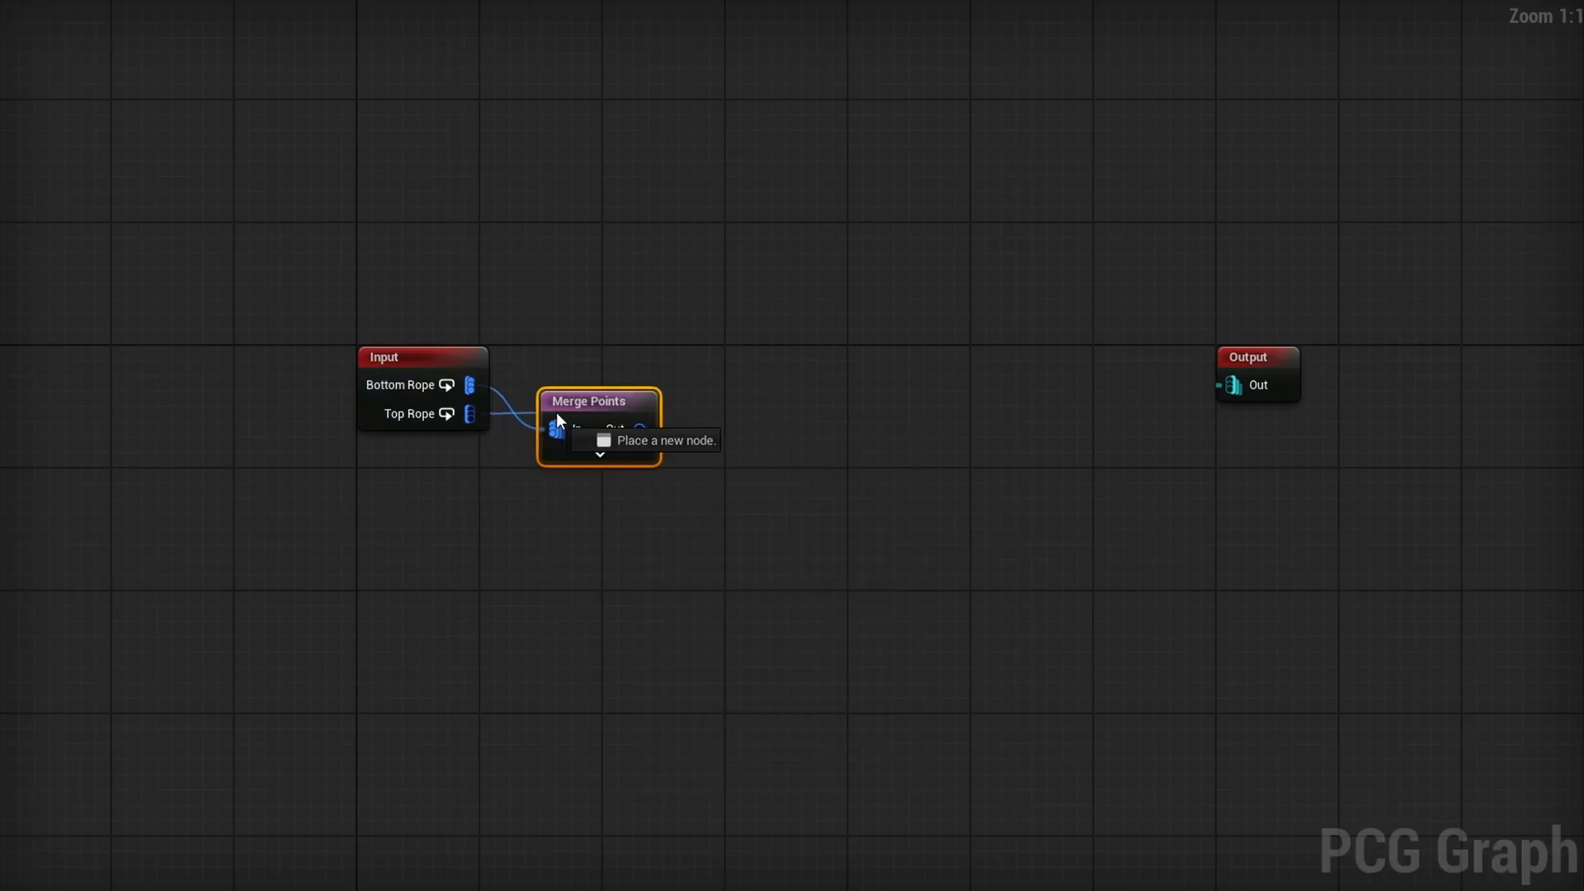
Connect Top Rope to Merge Points as well, then add a Transform Points node after it and edit its scale range
drag(568, 415, 752, 405)
text(transform)
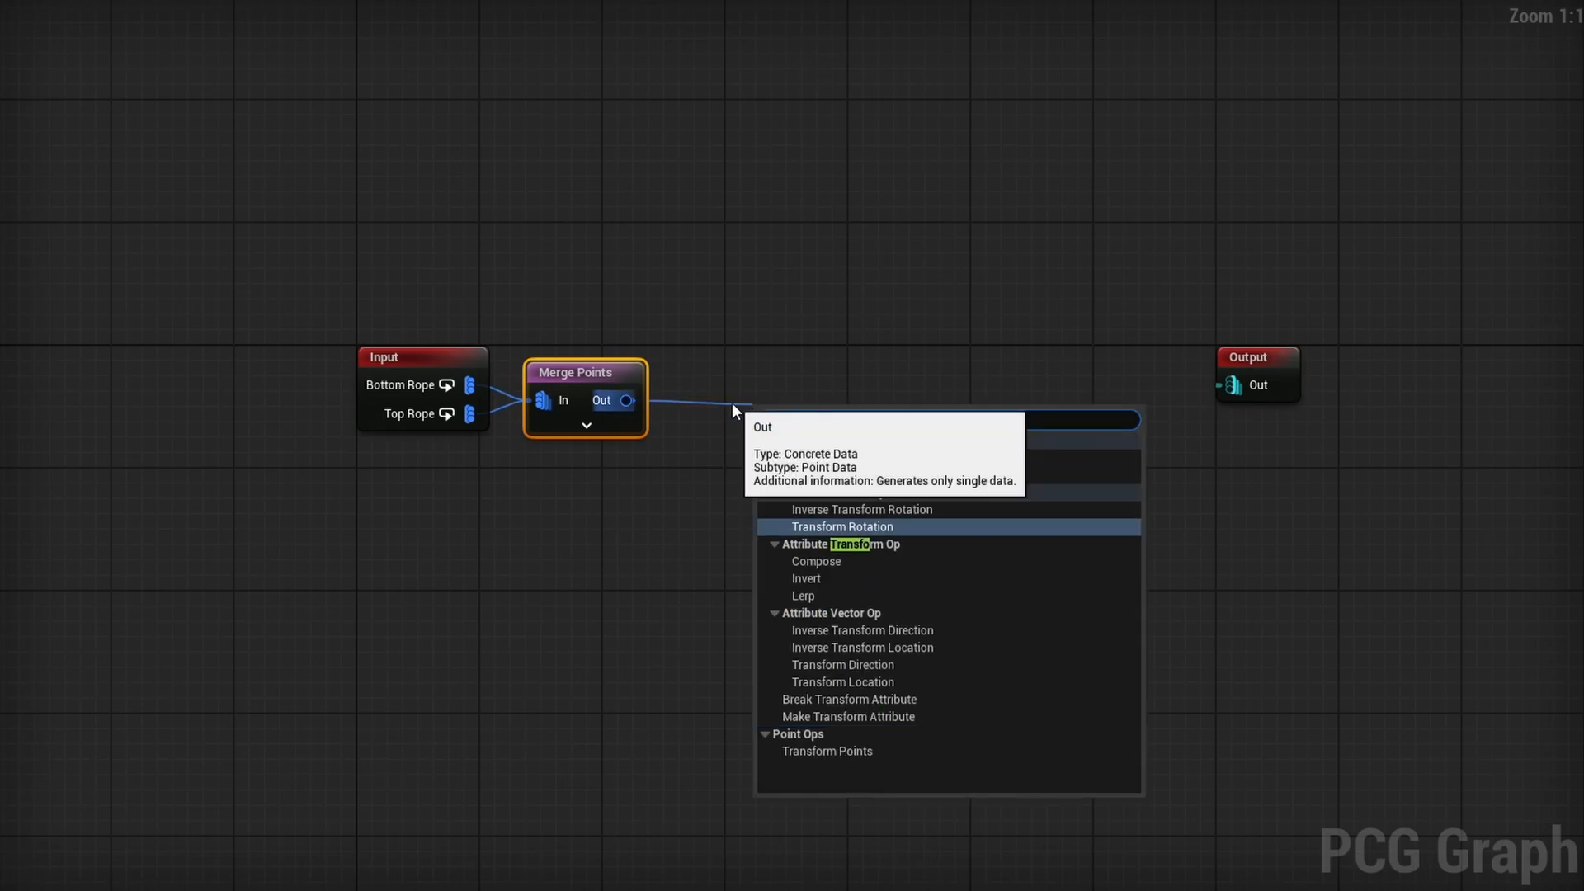
key(Return)
click(1293, 285)
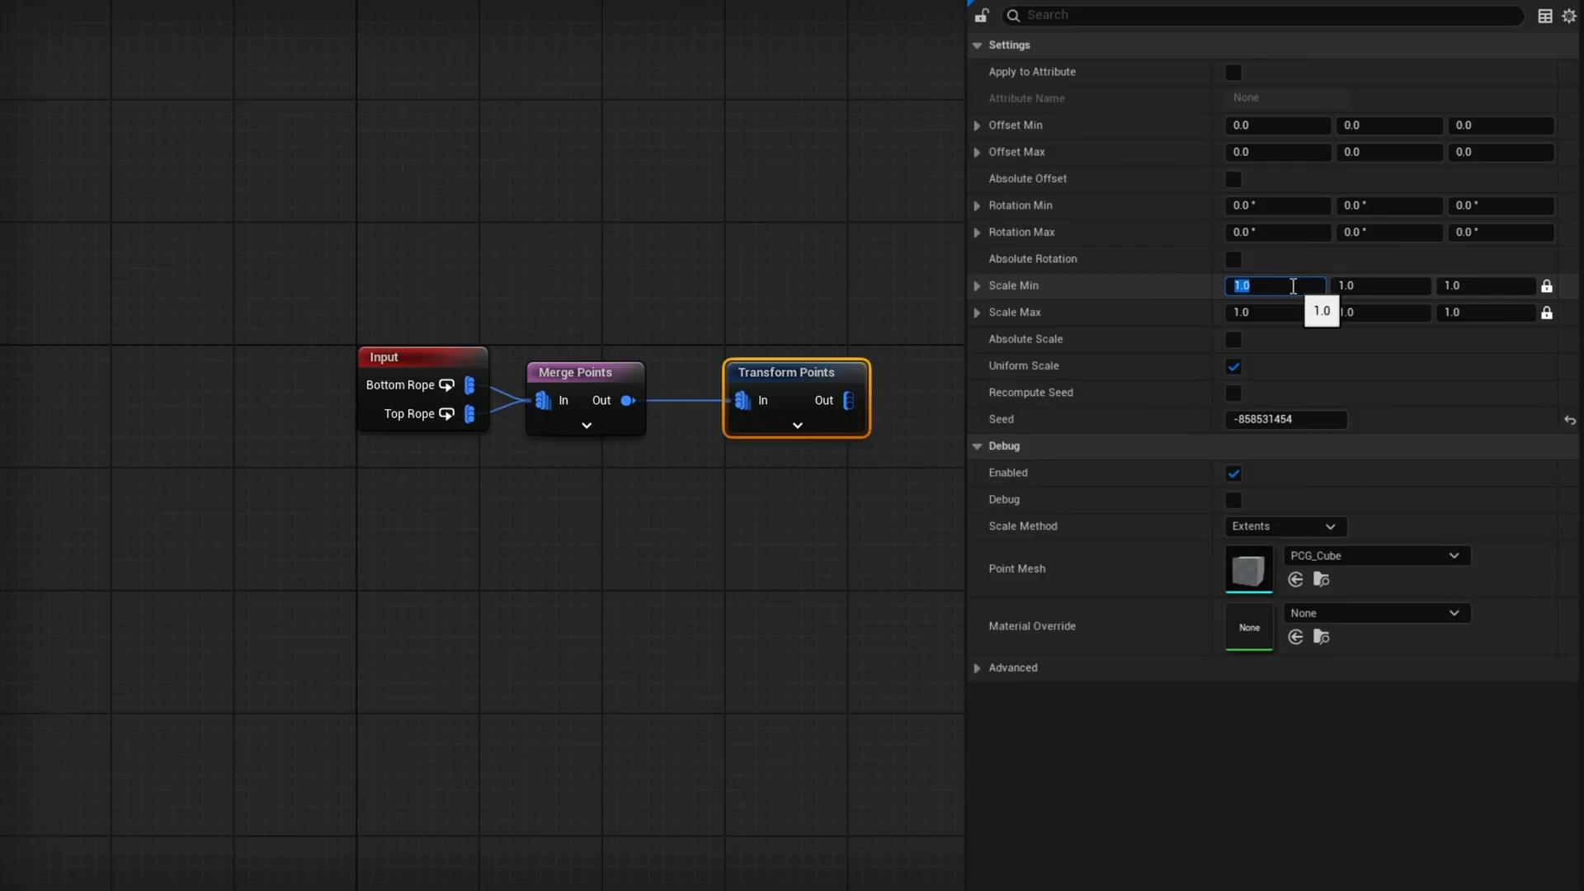
key(Tab)
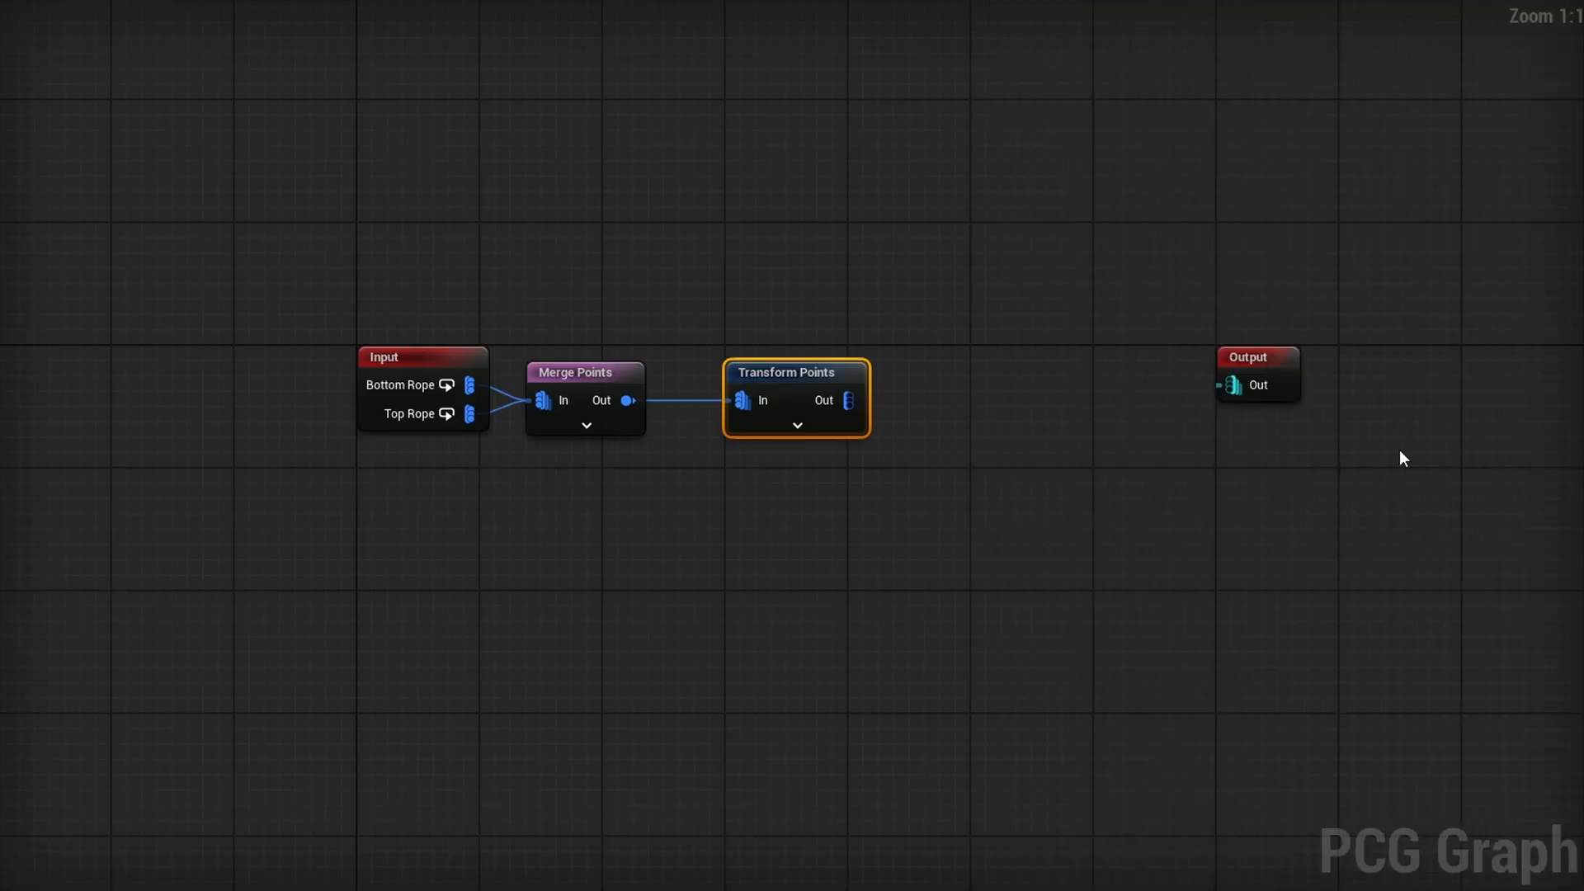
Add a Create Spline node after Transform Points and connect its output to the subgraph's Output node
drag(849, 400, 968, 398)
text(create s)
key(Return)
drag(1019, 400, 1215, 373)
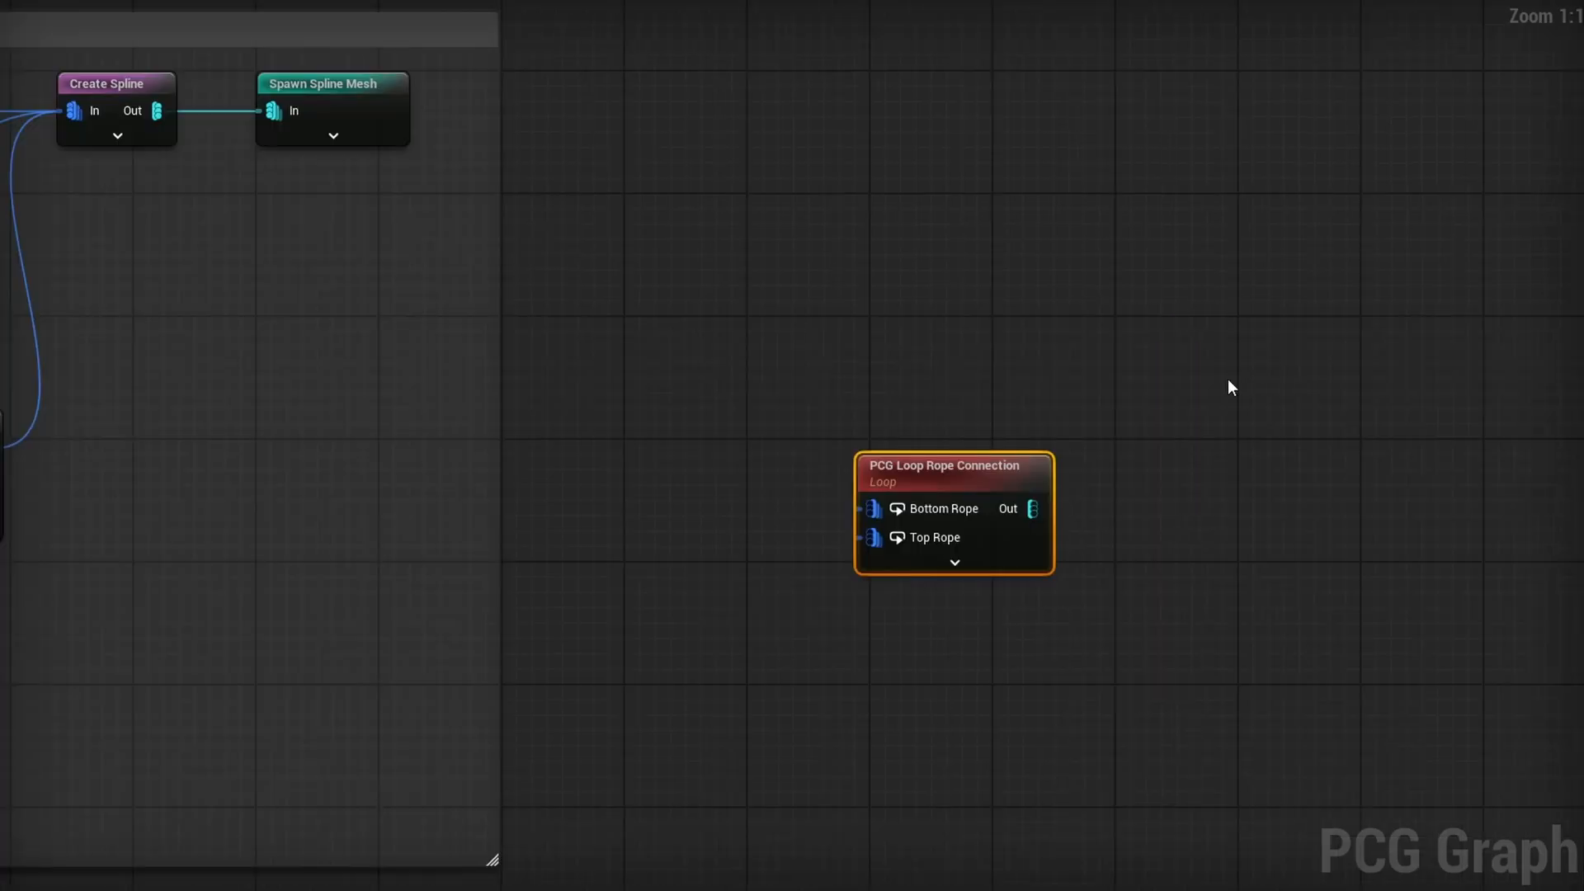
Reposition the PCG Loop Rope Connection node beside the Main Rope group in the rope bridge graph
scroll(1152, 411, down, 2)
drag(1204, 536, 1220, 337)
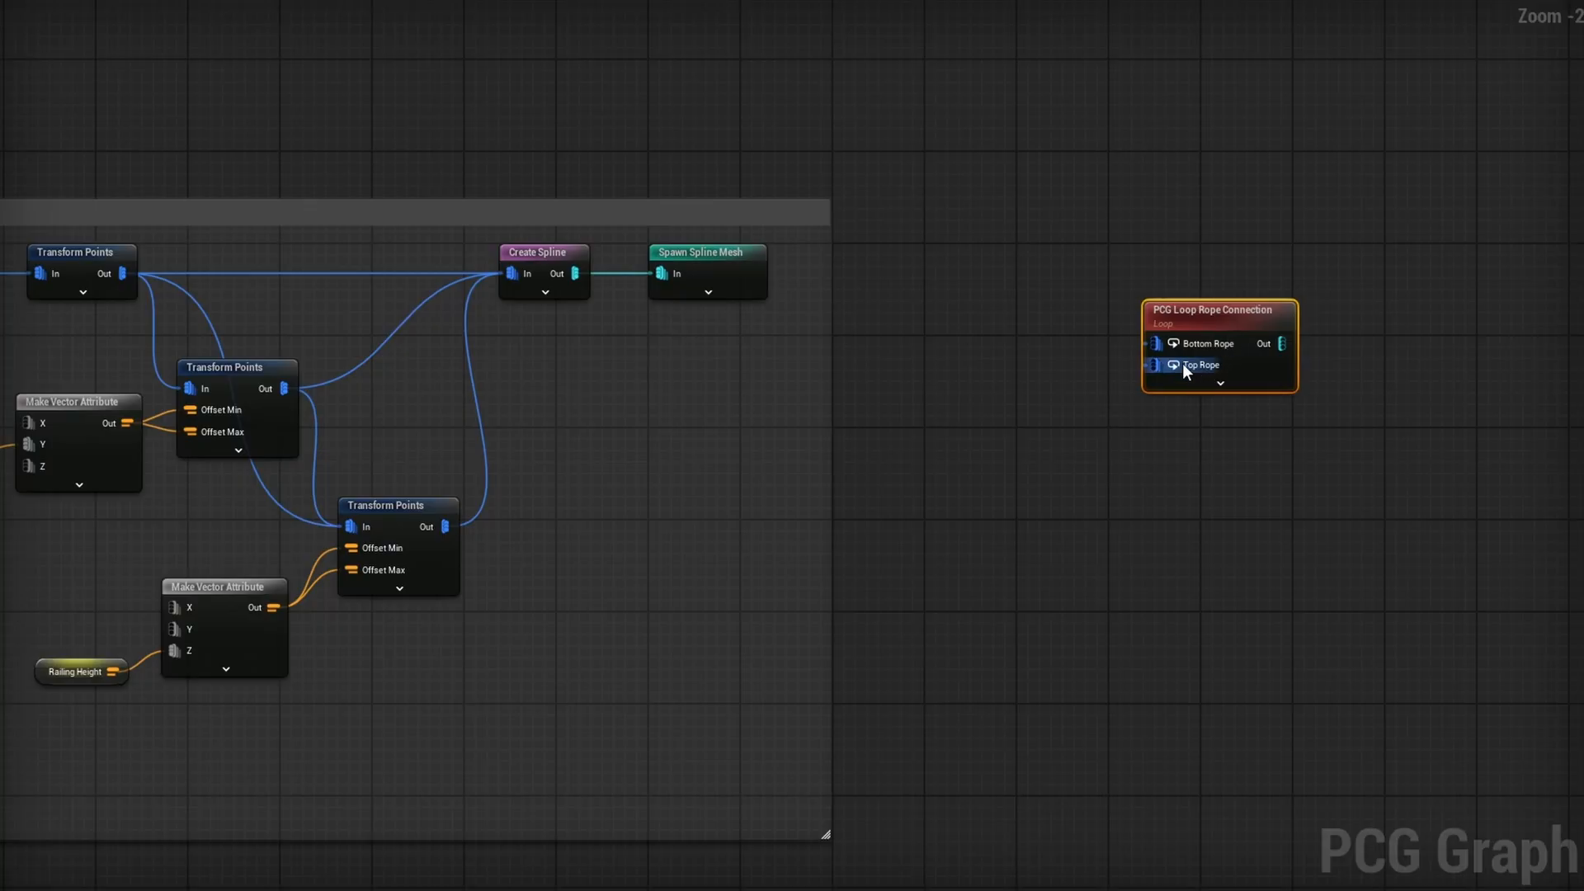
right_drag(1115, 478, 1191, 482)
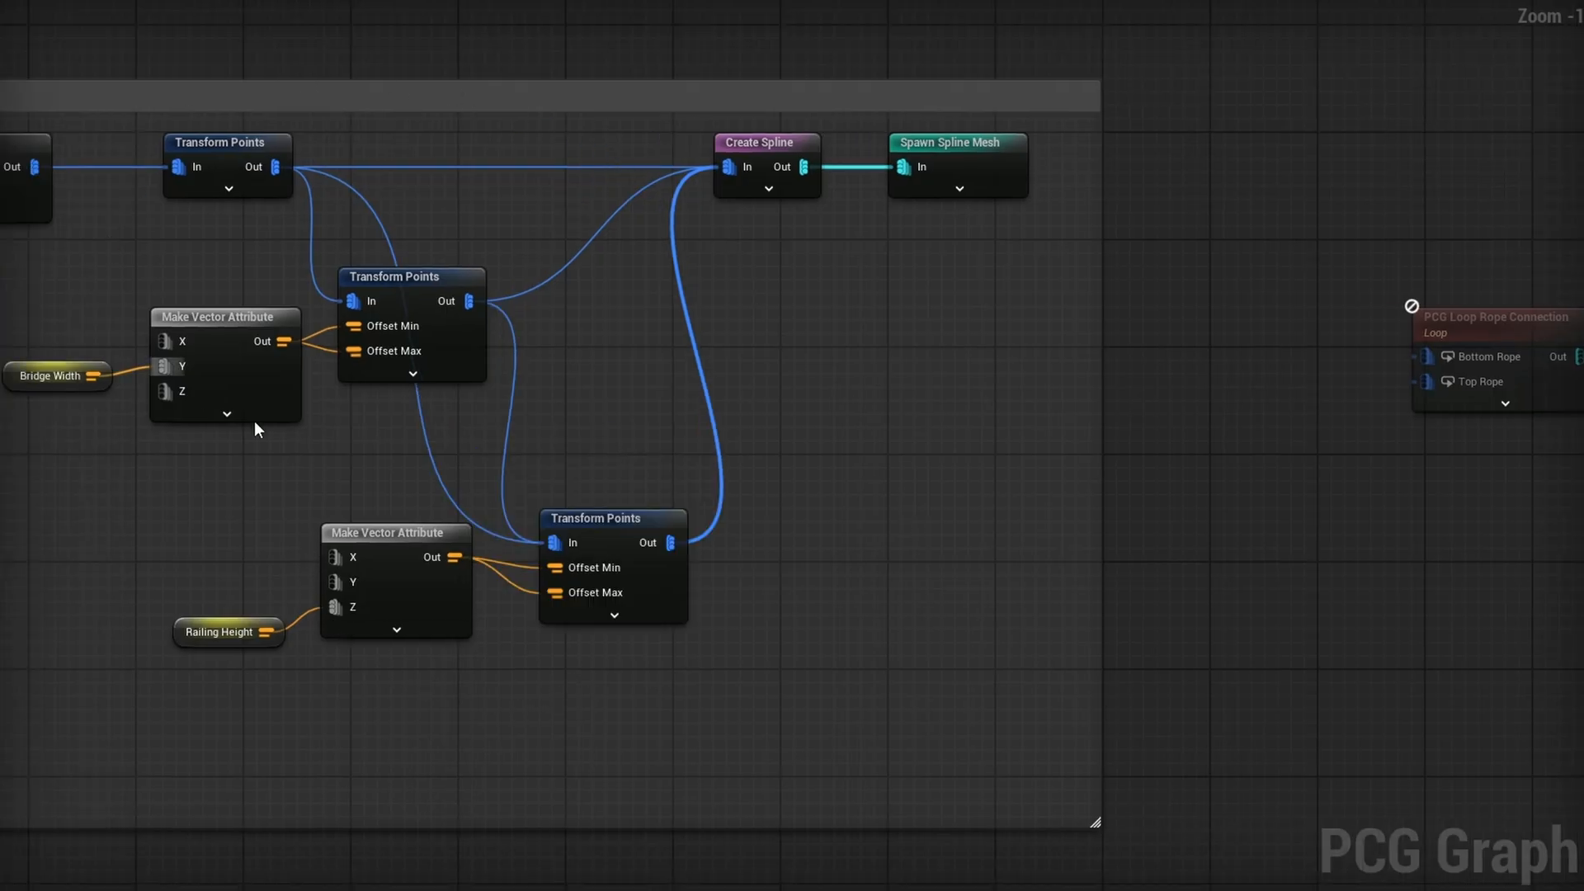
Add a Merge Points node that combines the outputs of the first and the bridge-width Transform Points nodes
right_drag(709, 347, 655, 356)
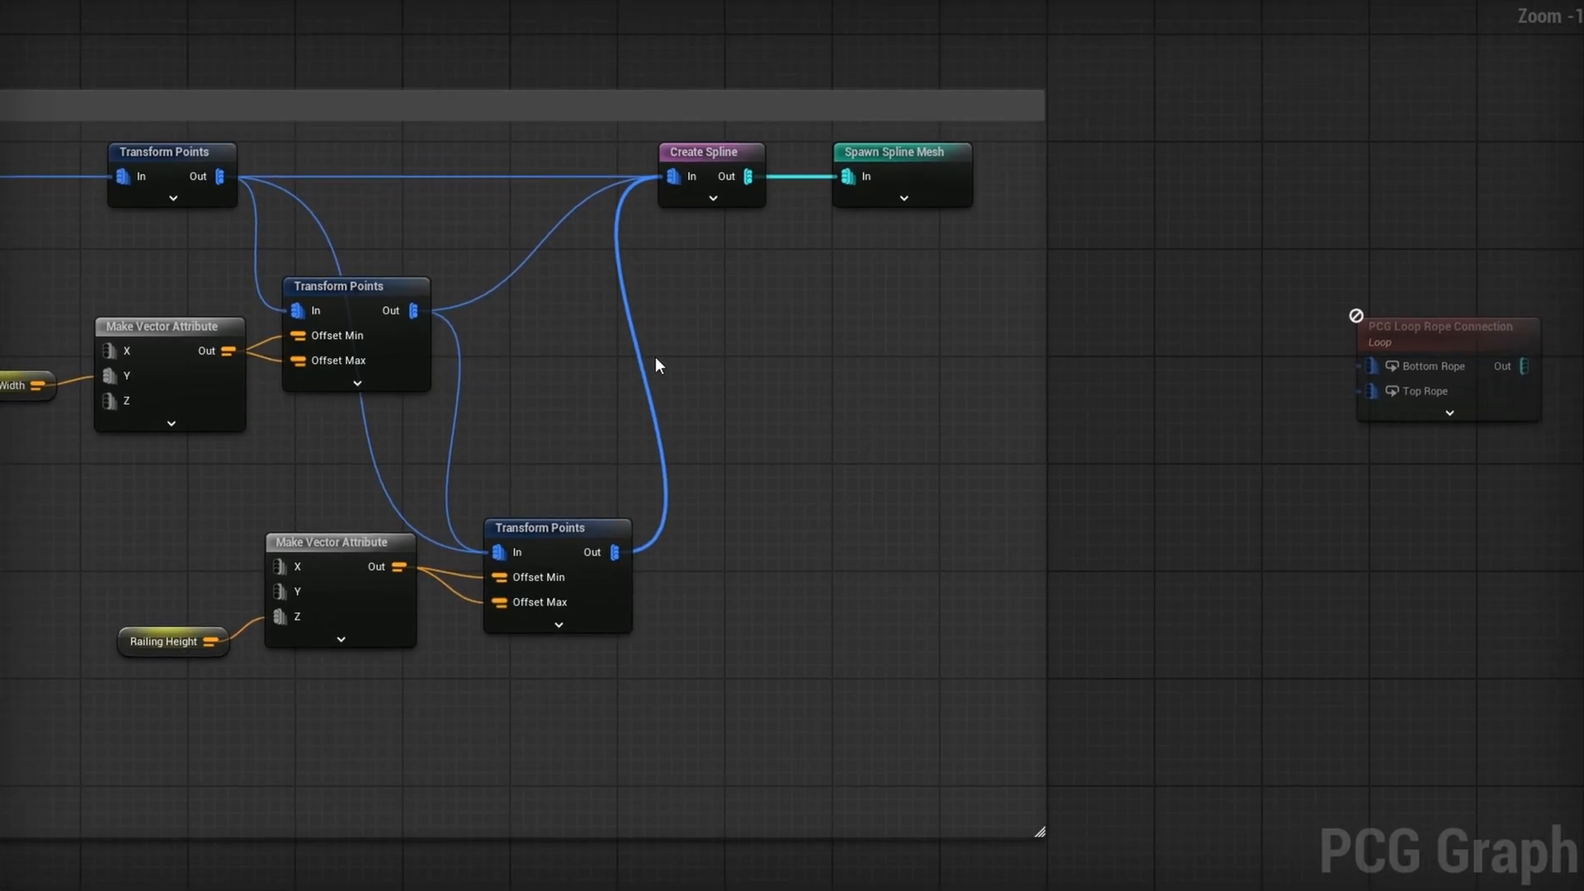
mouse_move(211, 180)
drag(213, 177, 770, 333)
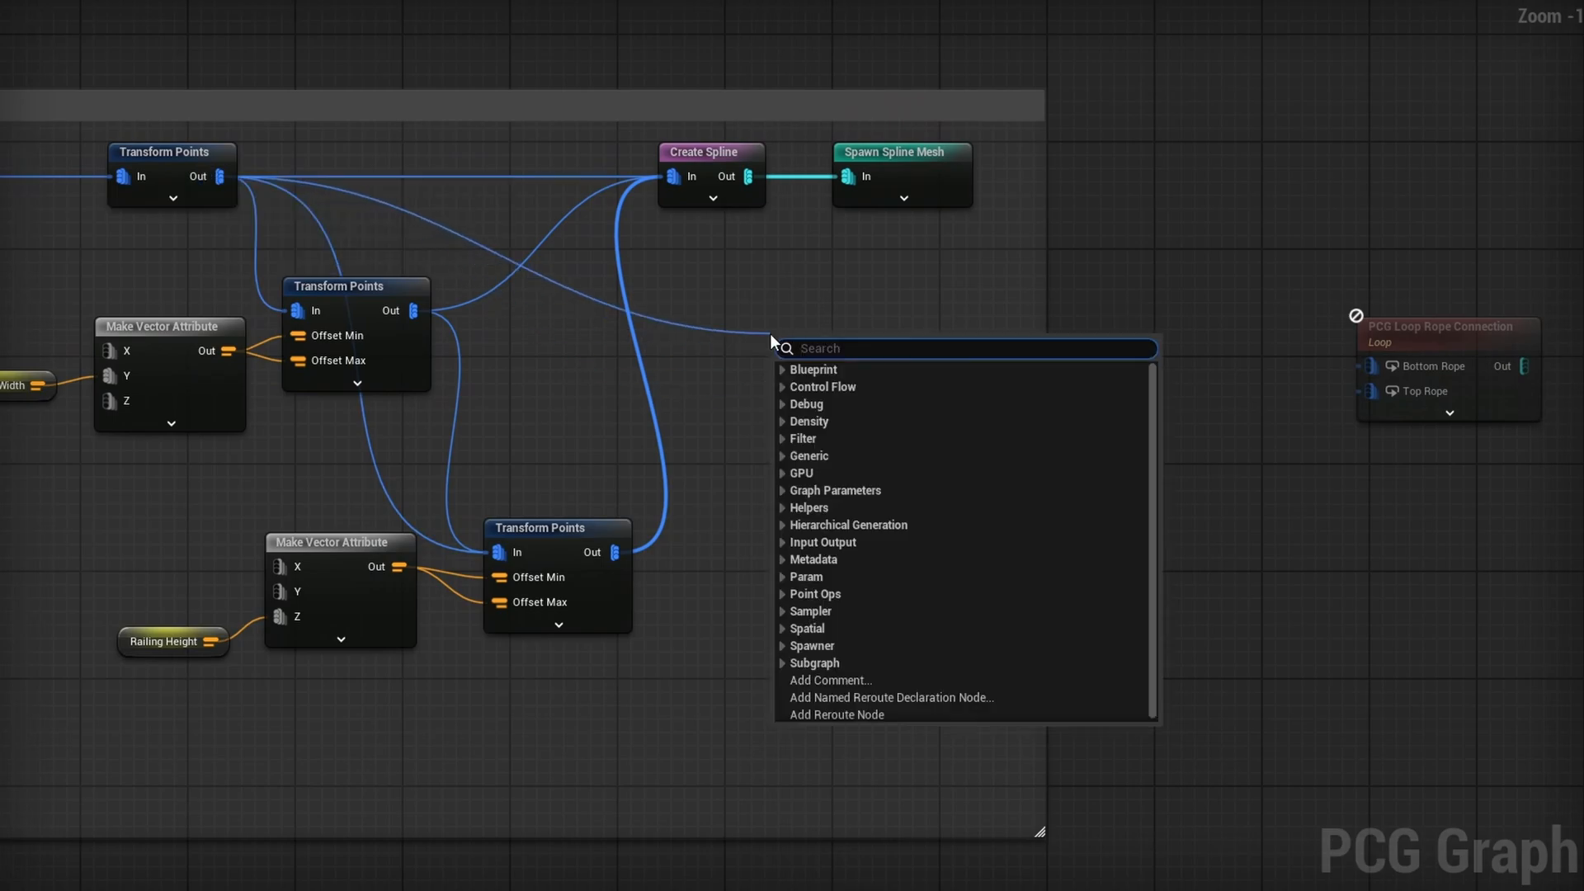
text(merge p)
key(BackSpace)
key(Down)
key(Return)
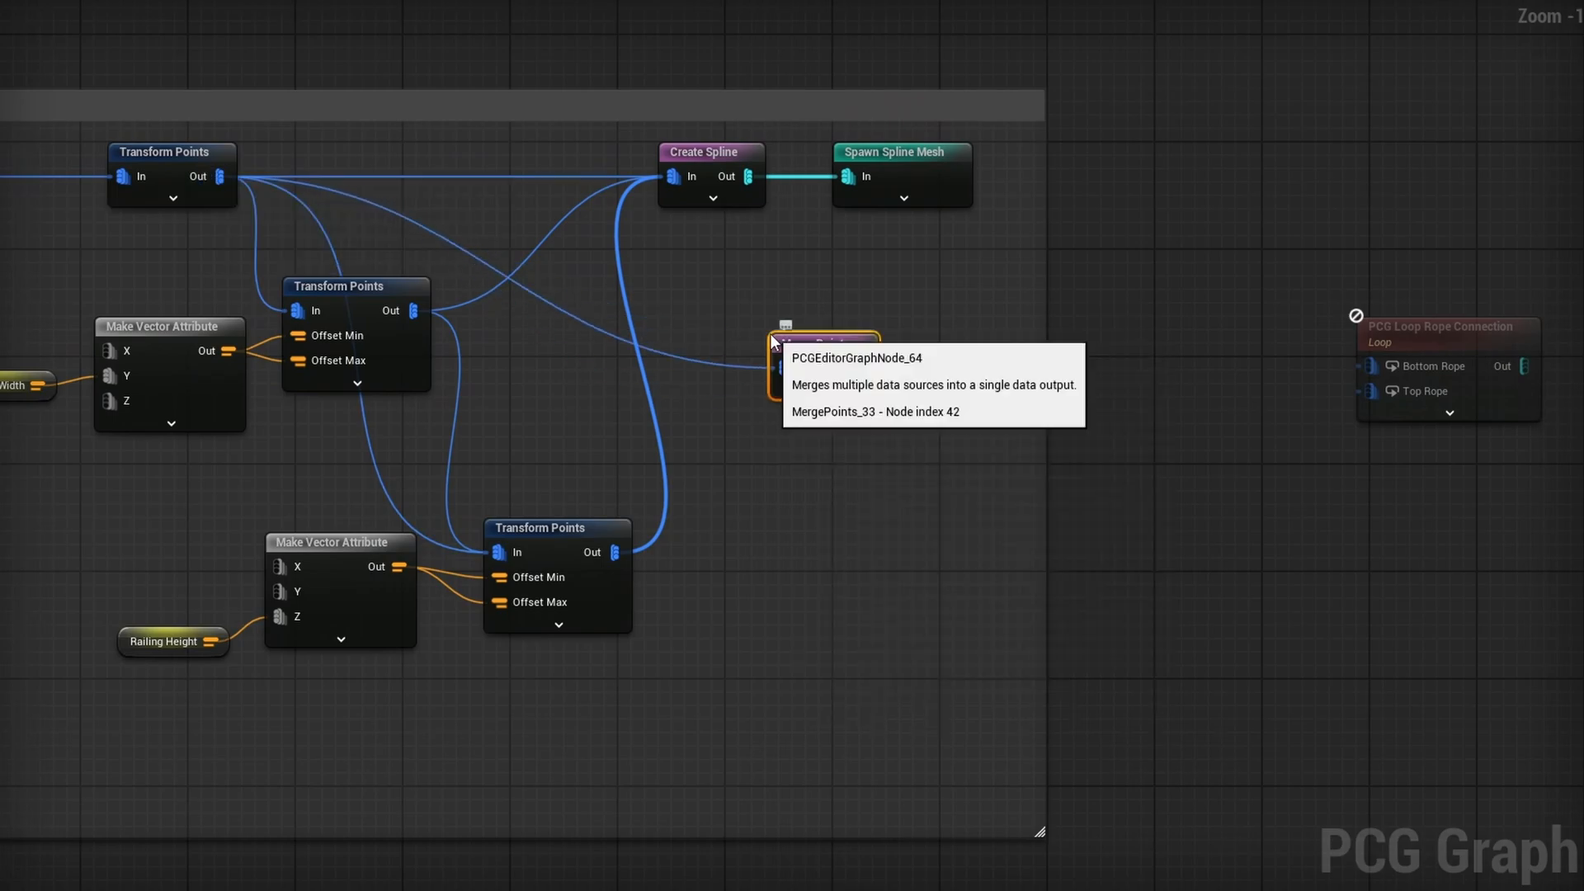
drag(797, 373, 780, 348)
Duplicate the Merge Points node and connect the railing-height Transform Points output to the copy
key(ctrl+c)
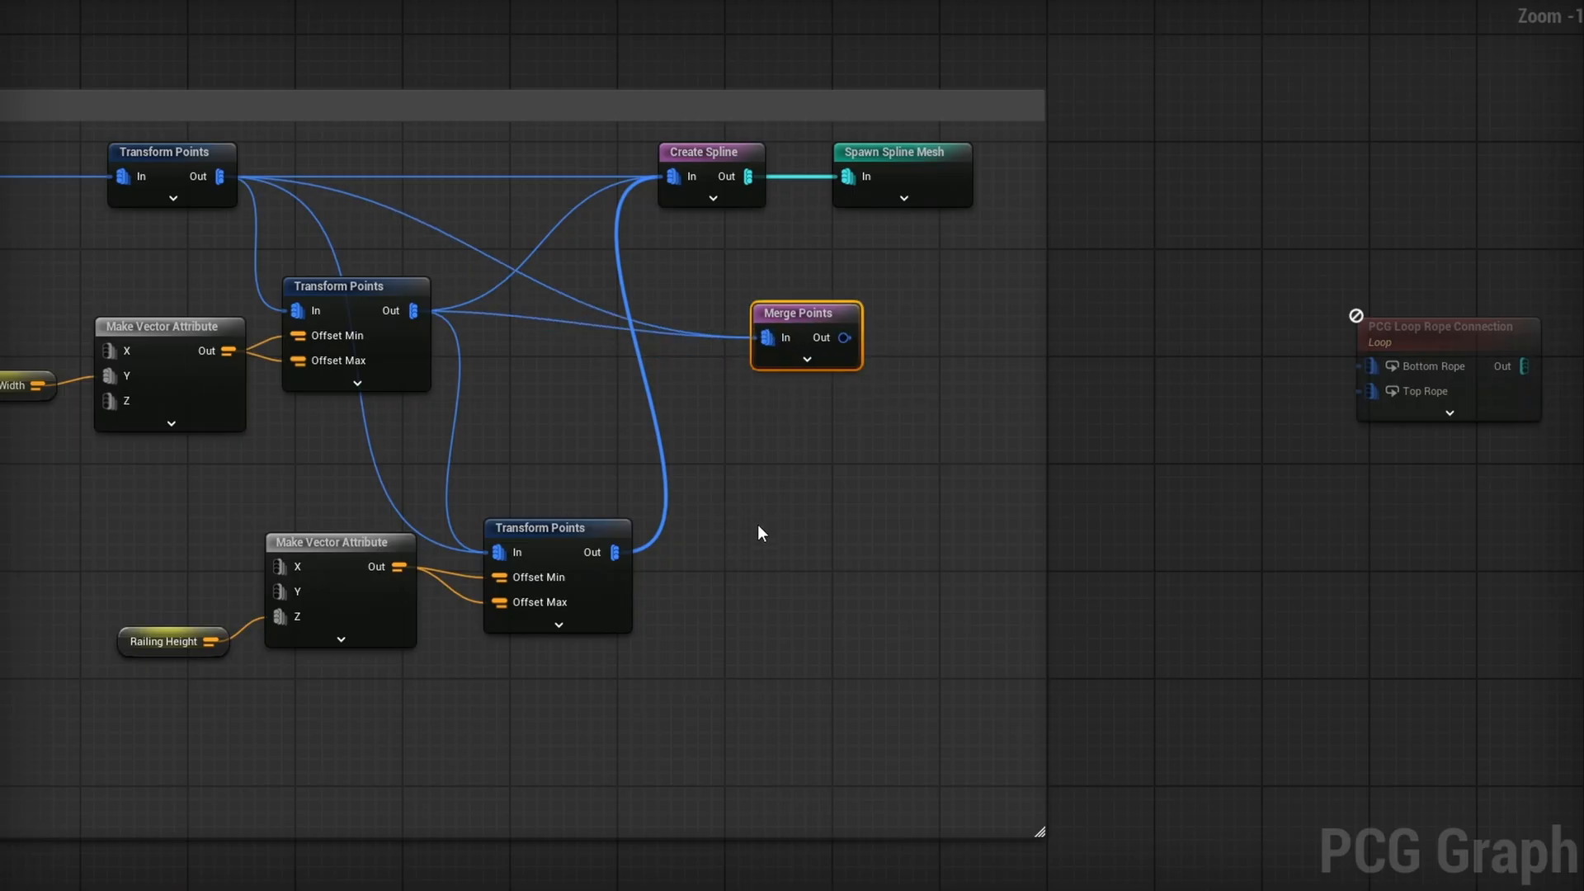
key(ctrl+v)
drag(615, 552, 756, 553)
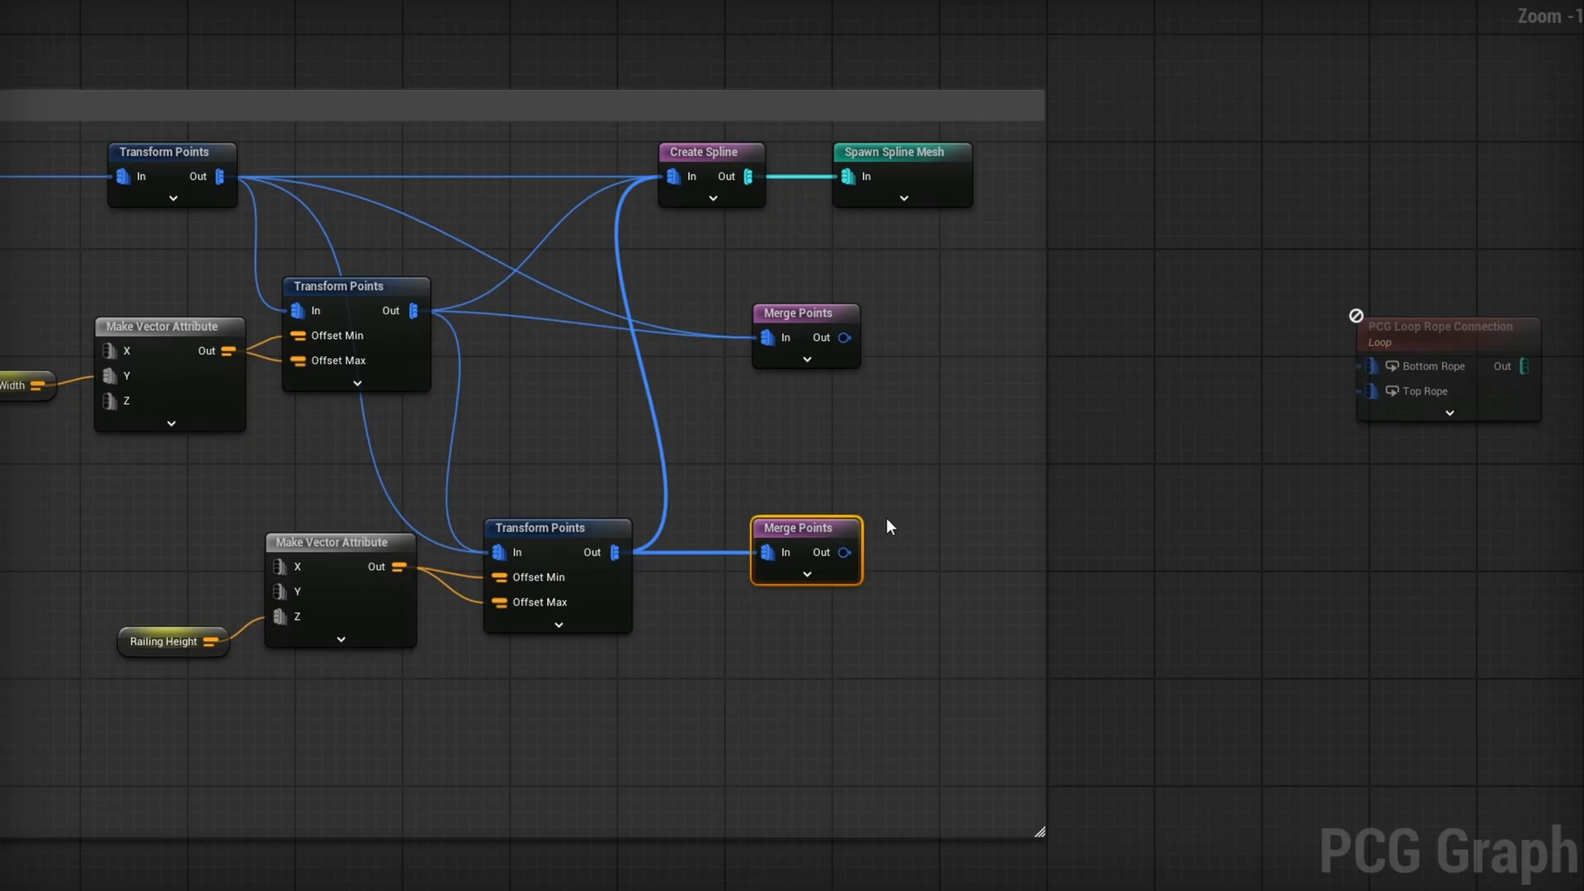
drag(843, 336, 1040, 425)
drag(840, 553, 946, 473)
key(Escape)
click(923, 434)
Reposition the loop node and add an Attribute Partition node to the output of the bottom ropes' Merge Points node
drag(1046, 410, 1366, 410)
drag(844, 337, 938, 344)
text(attribute)
key(Return)
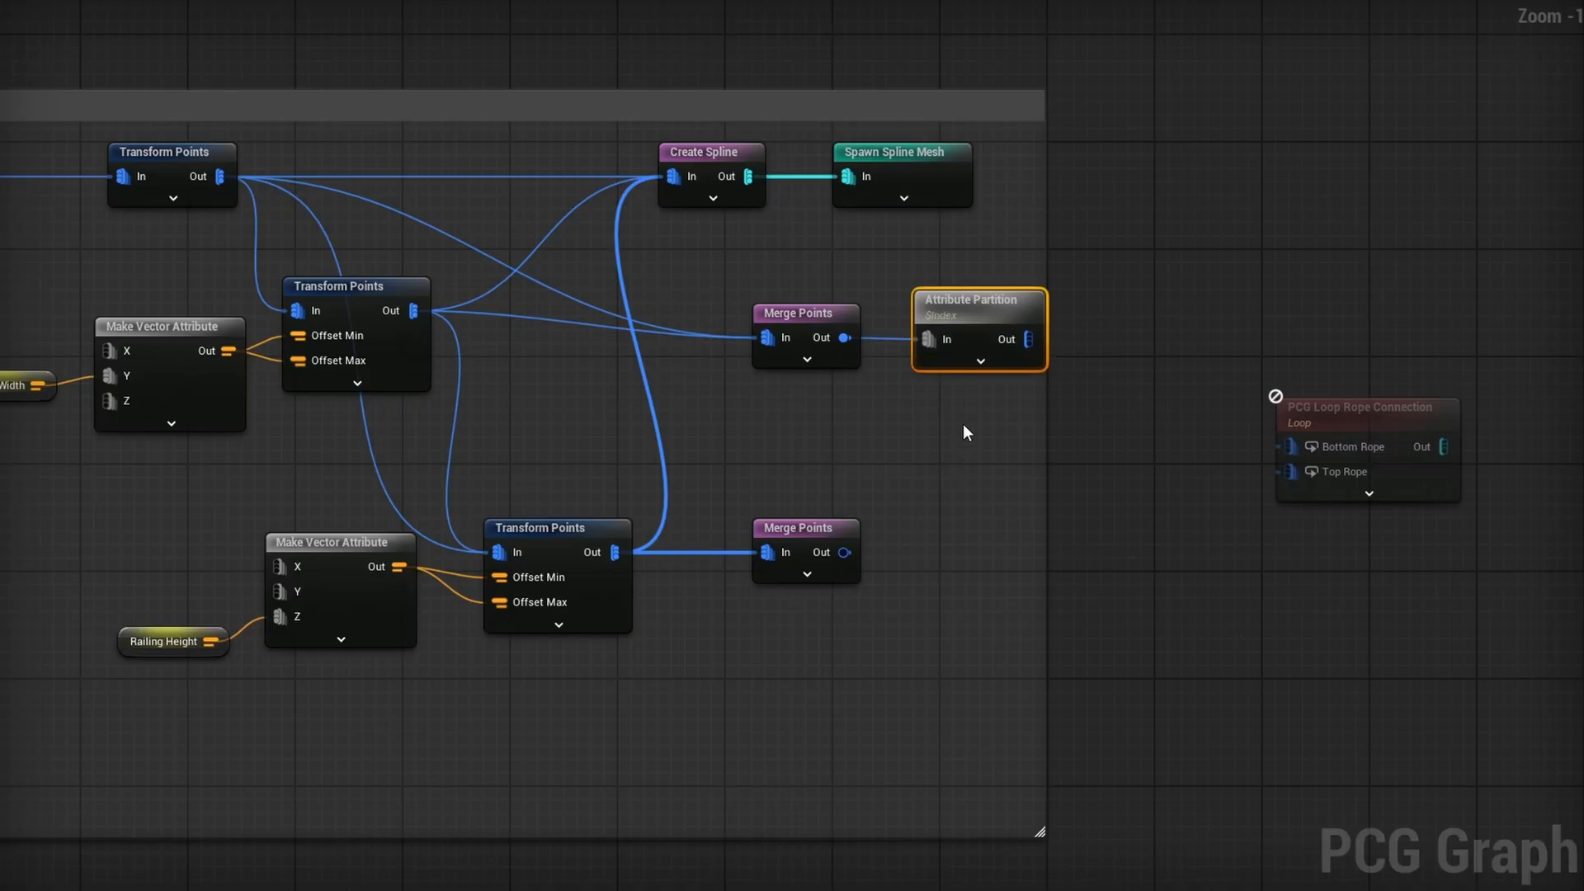
Duplicate the Attribute Partition node and connect the copy to the output of the railing ropes' Merge Points node
key(ctrl+c)
key(ctrl+v)
drag(843, 553, 954, 518)
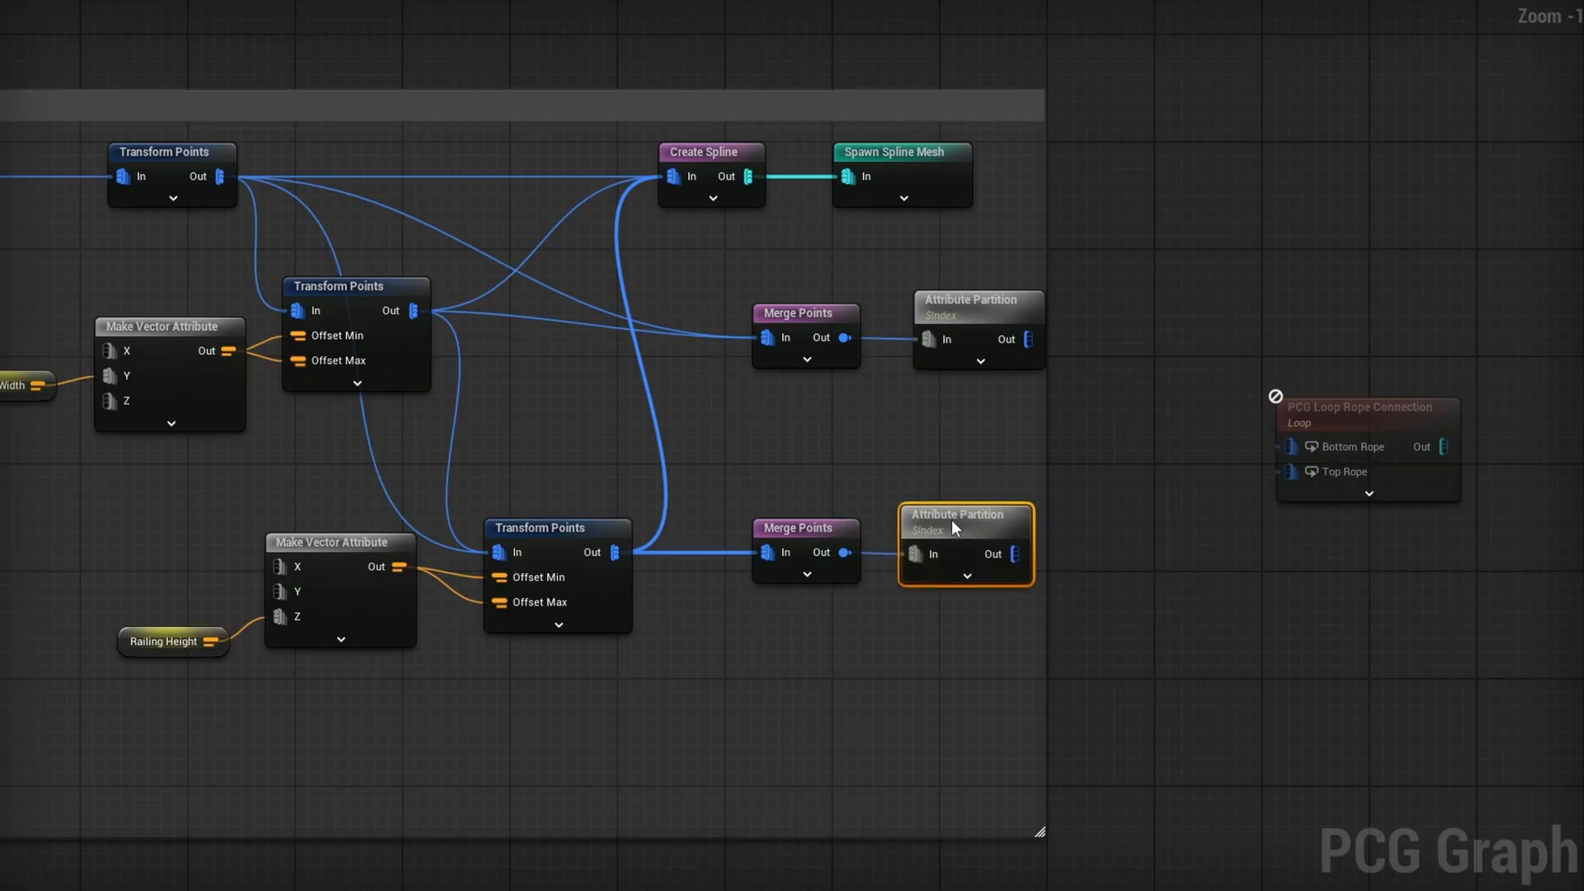
Connect the two Attribute Partition outputs to the loop node's Bottom Rope and Top Rope inputs and bring the loop node closer
drag(1028, 339, 1304, 446)
drag(1032, 528, 1254, 470)
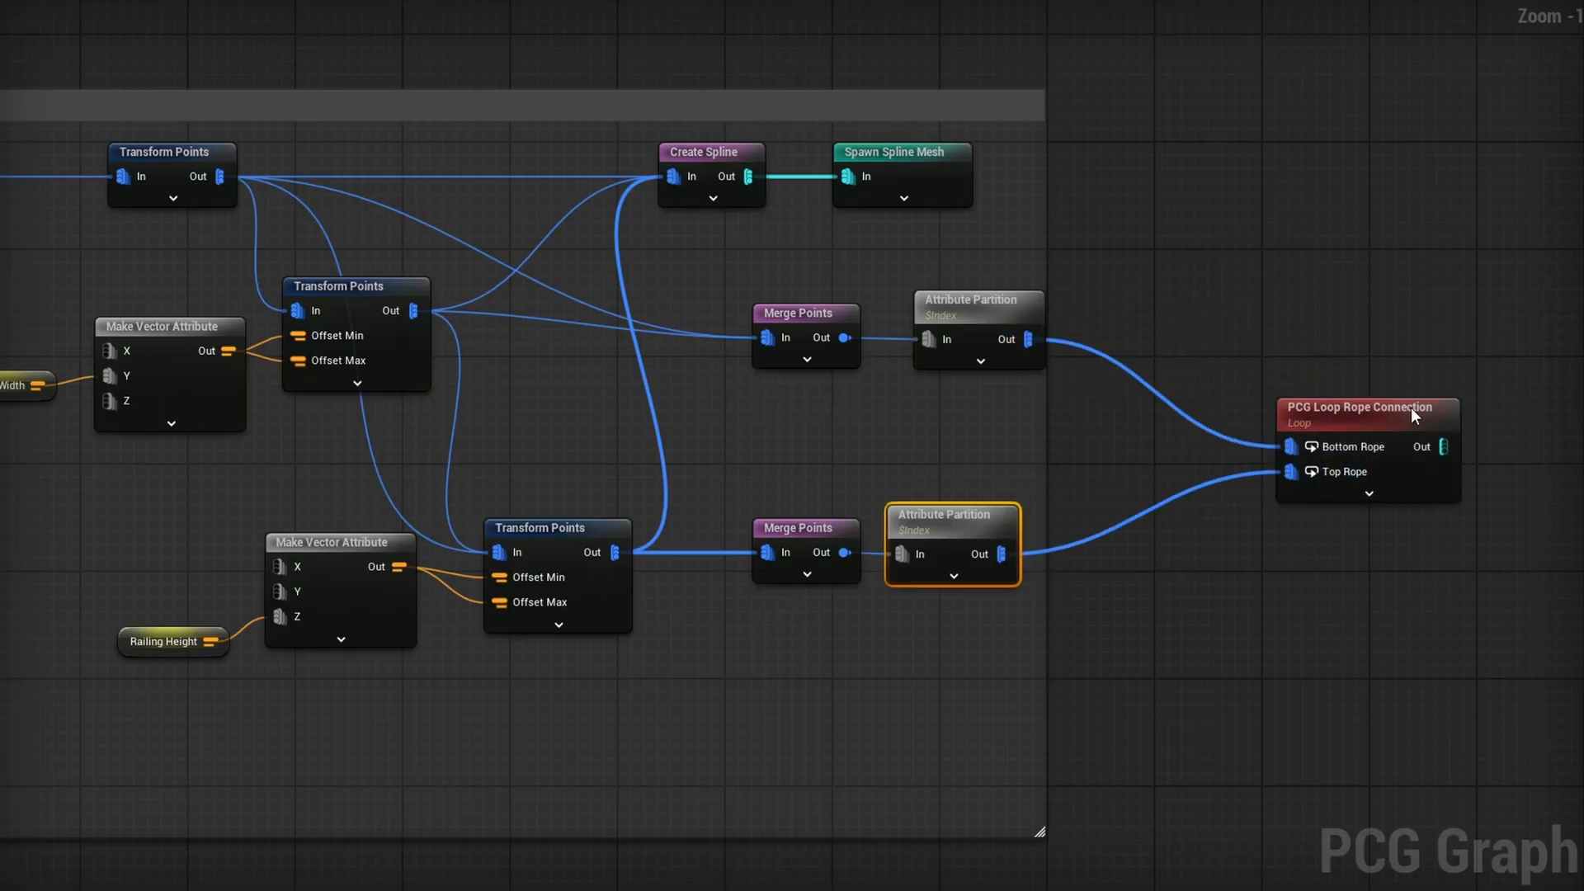
drag(1410, 408, 1249, 380)
Duplicate the Spawn Spline Mesh node and connect the copy to the output of the PCG Loop Rope Connection node
drag(1018, 225, 929, 190)
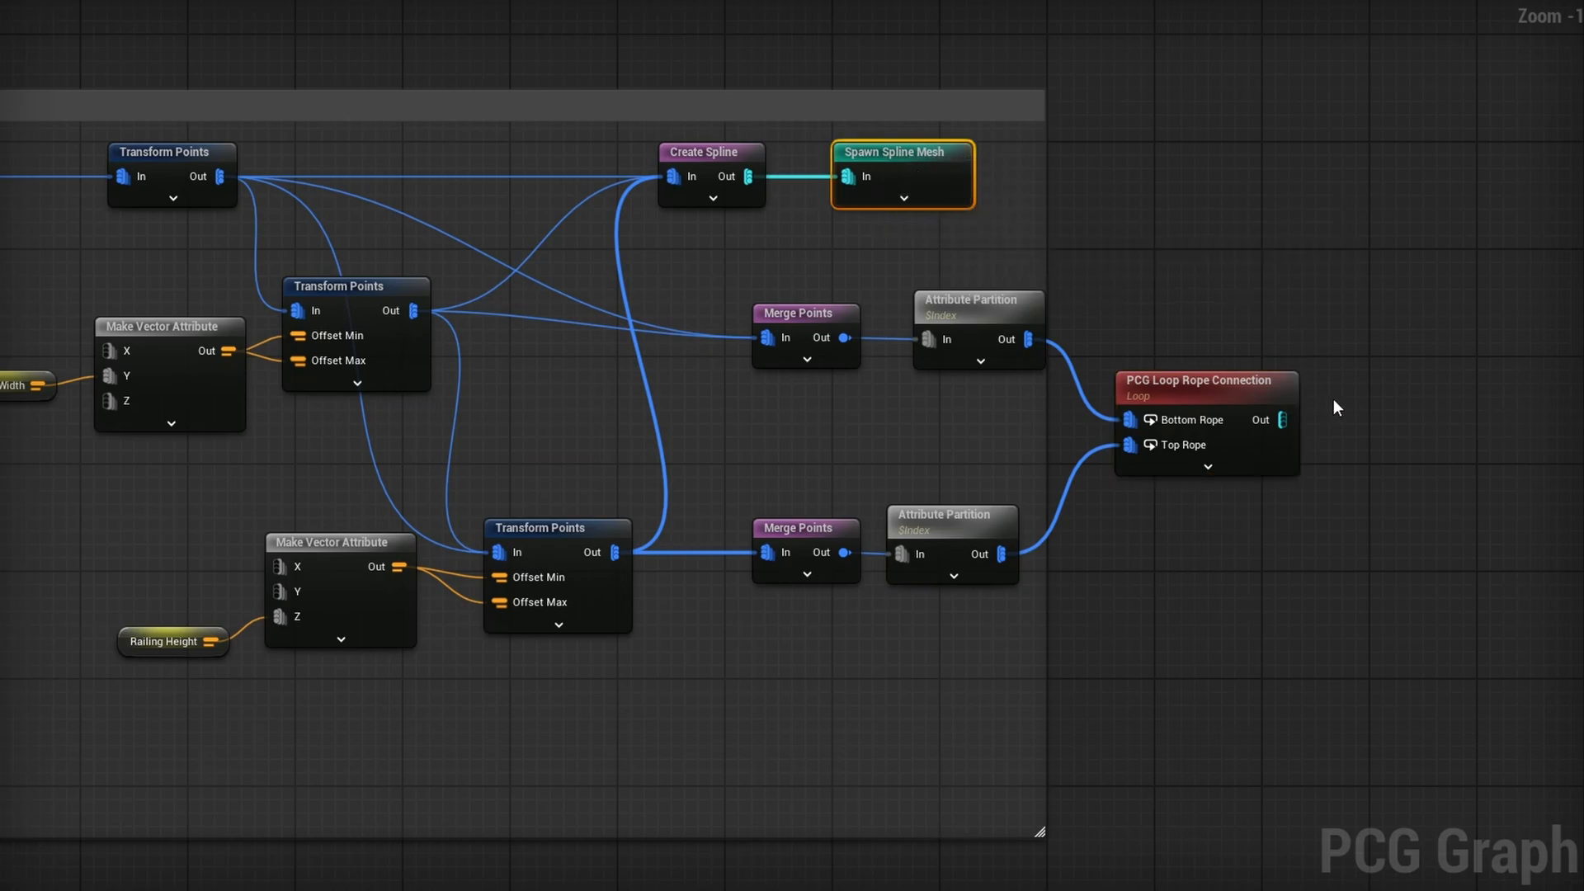
key(ctrl+c)
key(ctrl+v)
drag(1395, 410, 1401, 396)
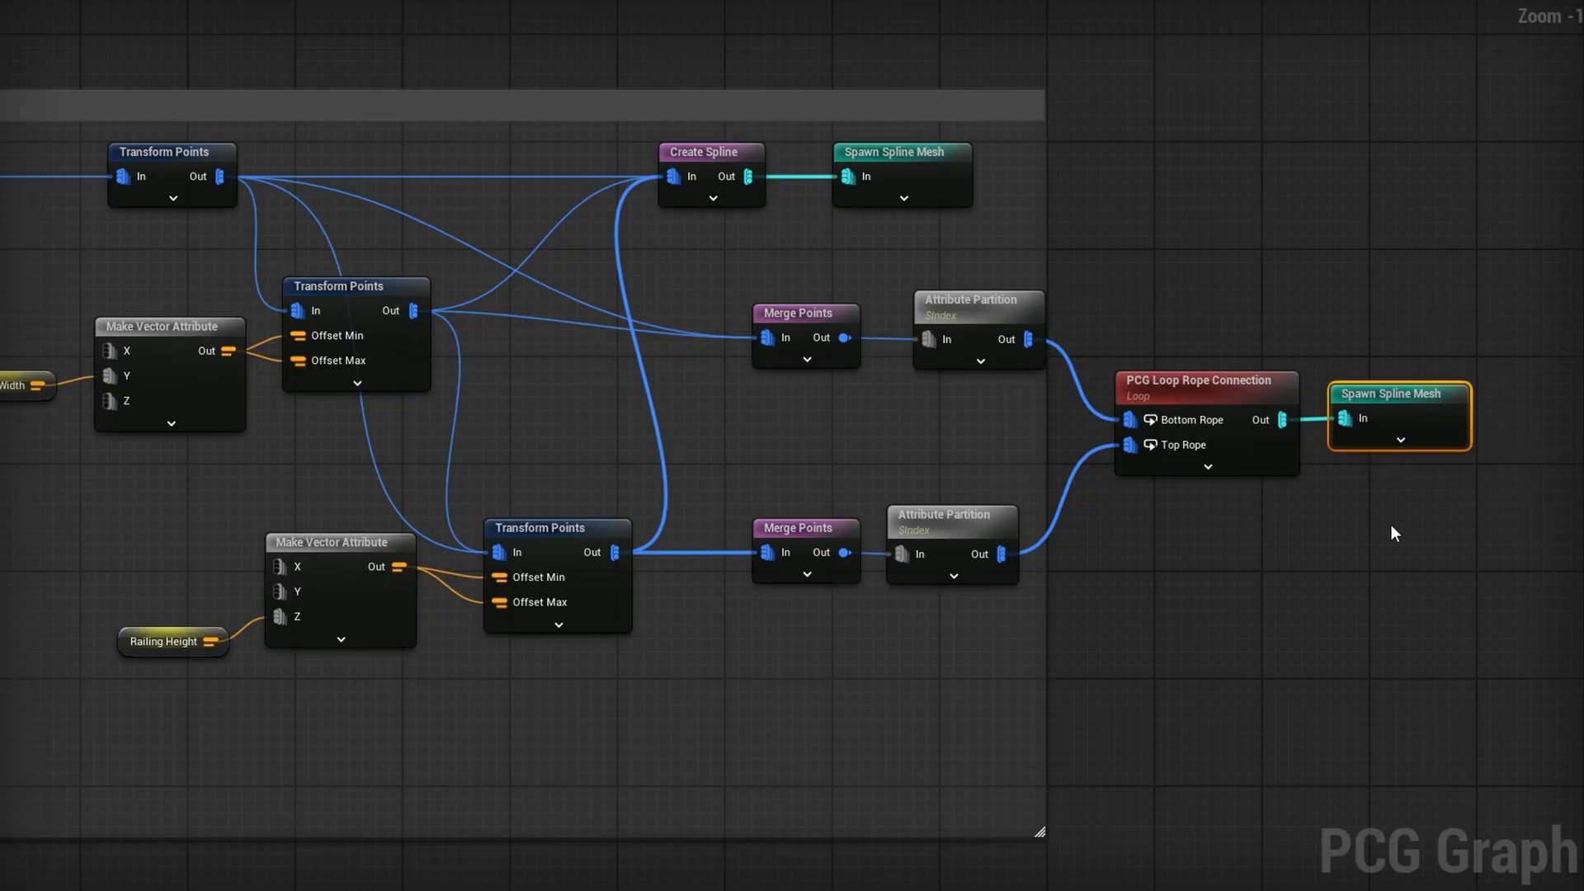
drag(1488, 329, 1316, 547)
click(1363, 598)
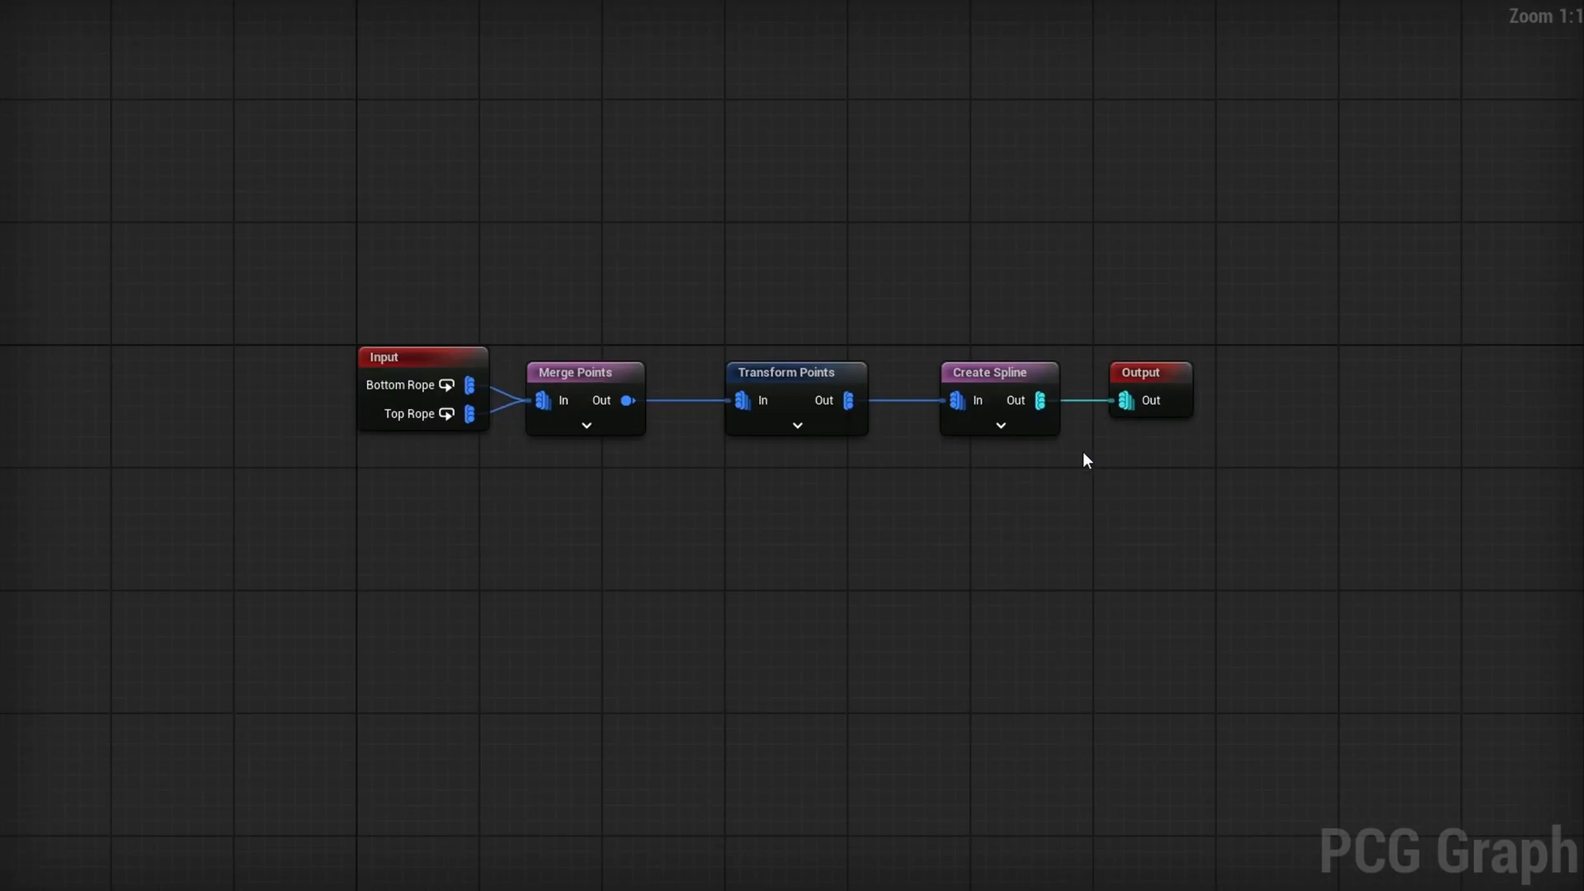
Set Scale Min to 0.5 on the Transform Points node inside the loop rope connection graph
click(772, 428)
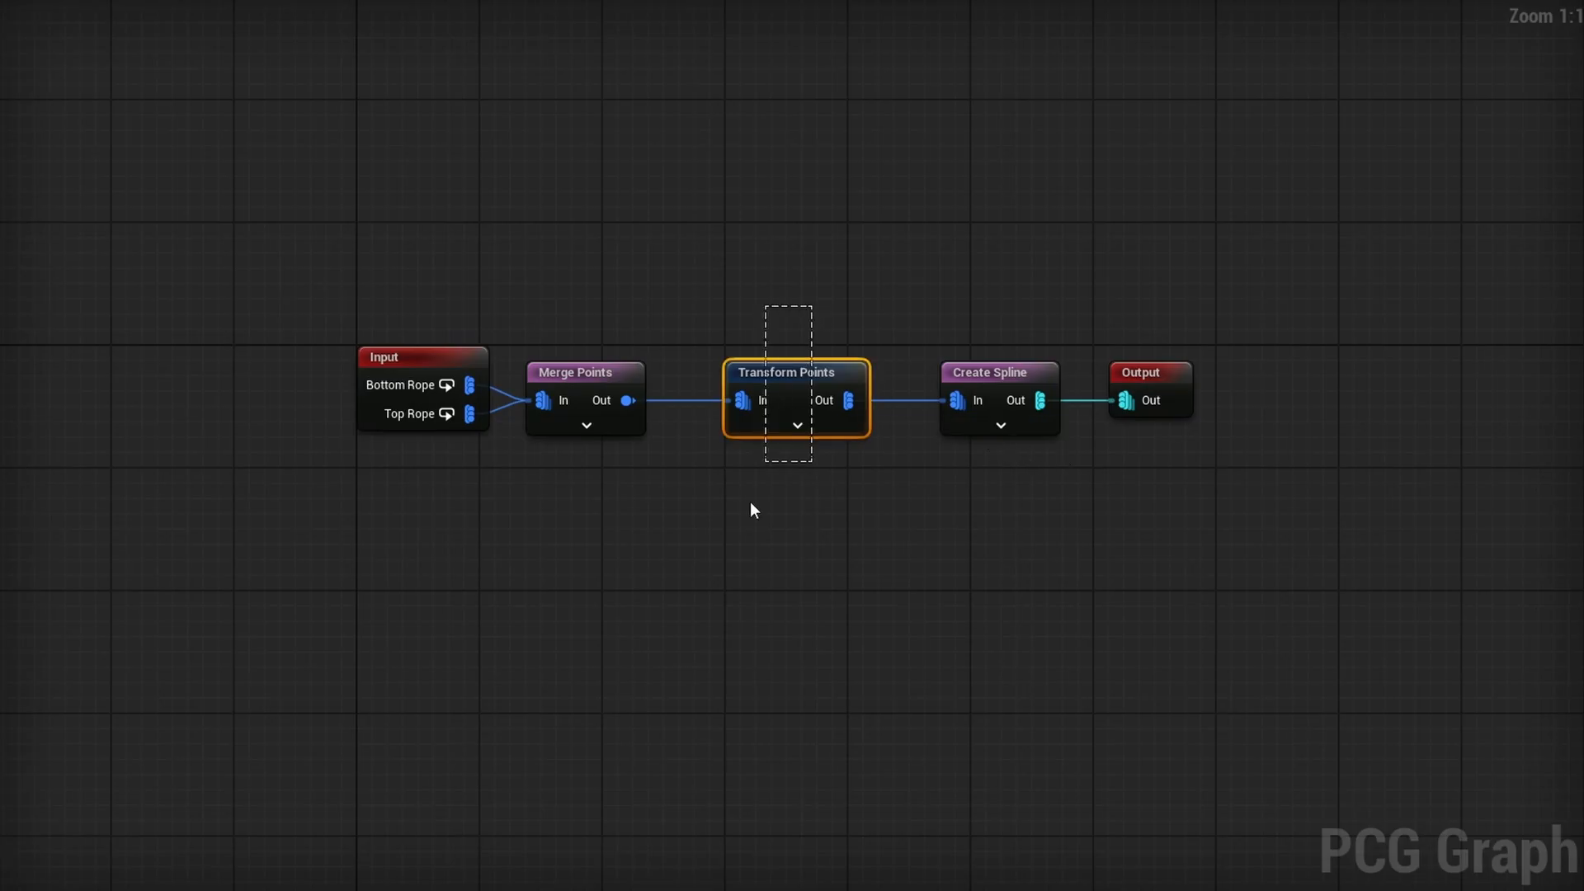
click(1274, 285)
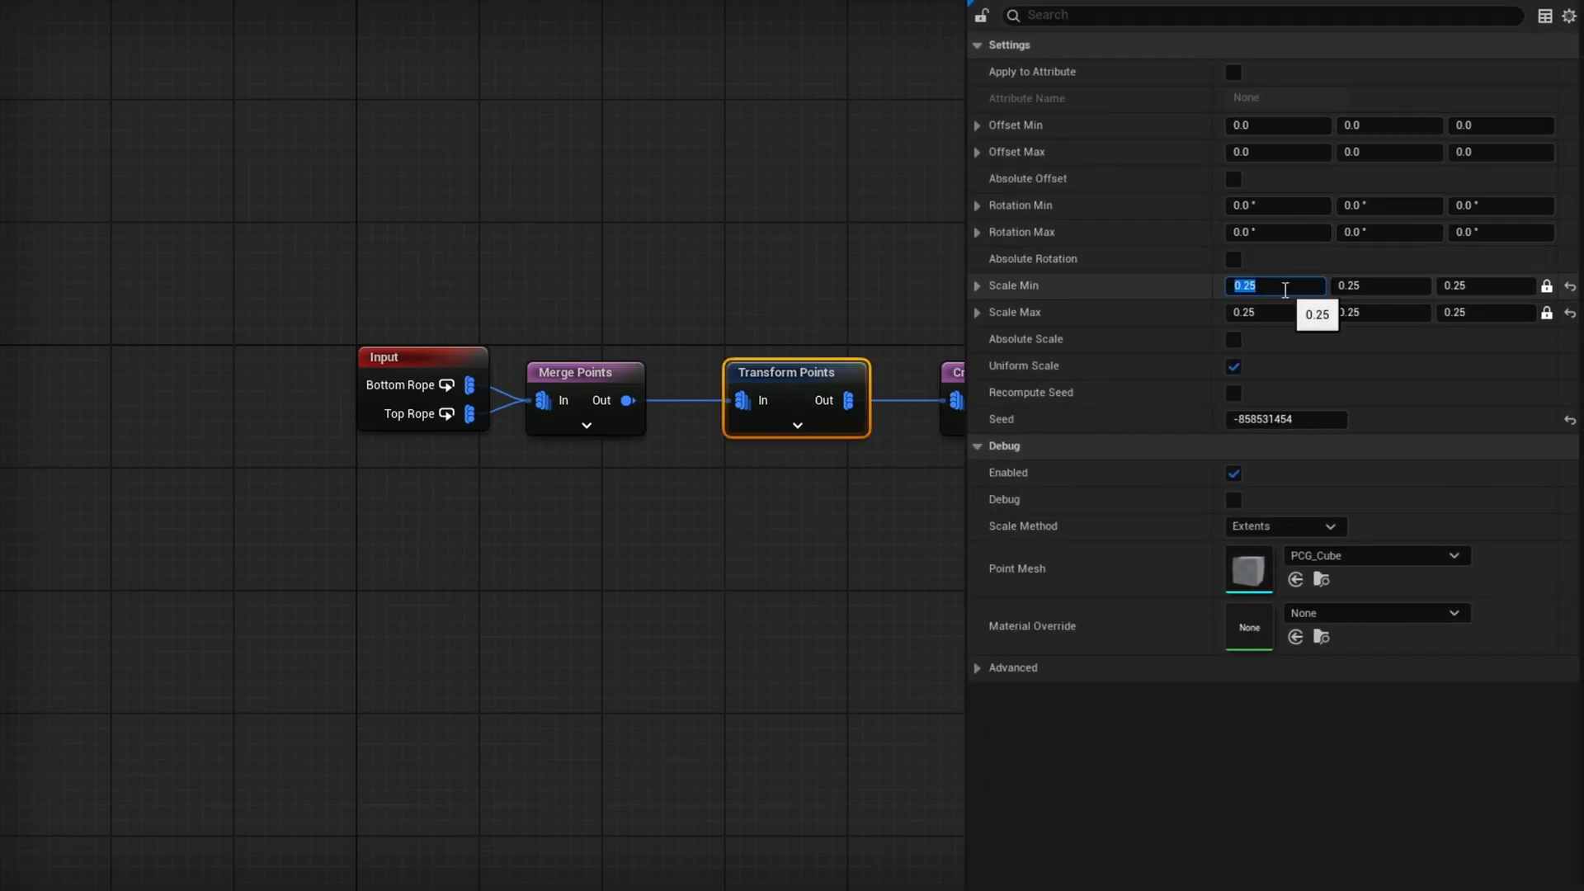
text(.5)
key(Return)
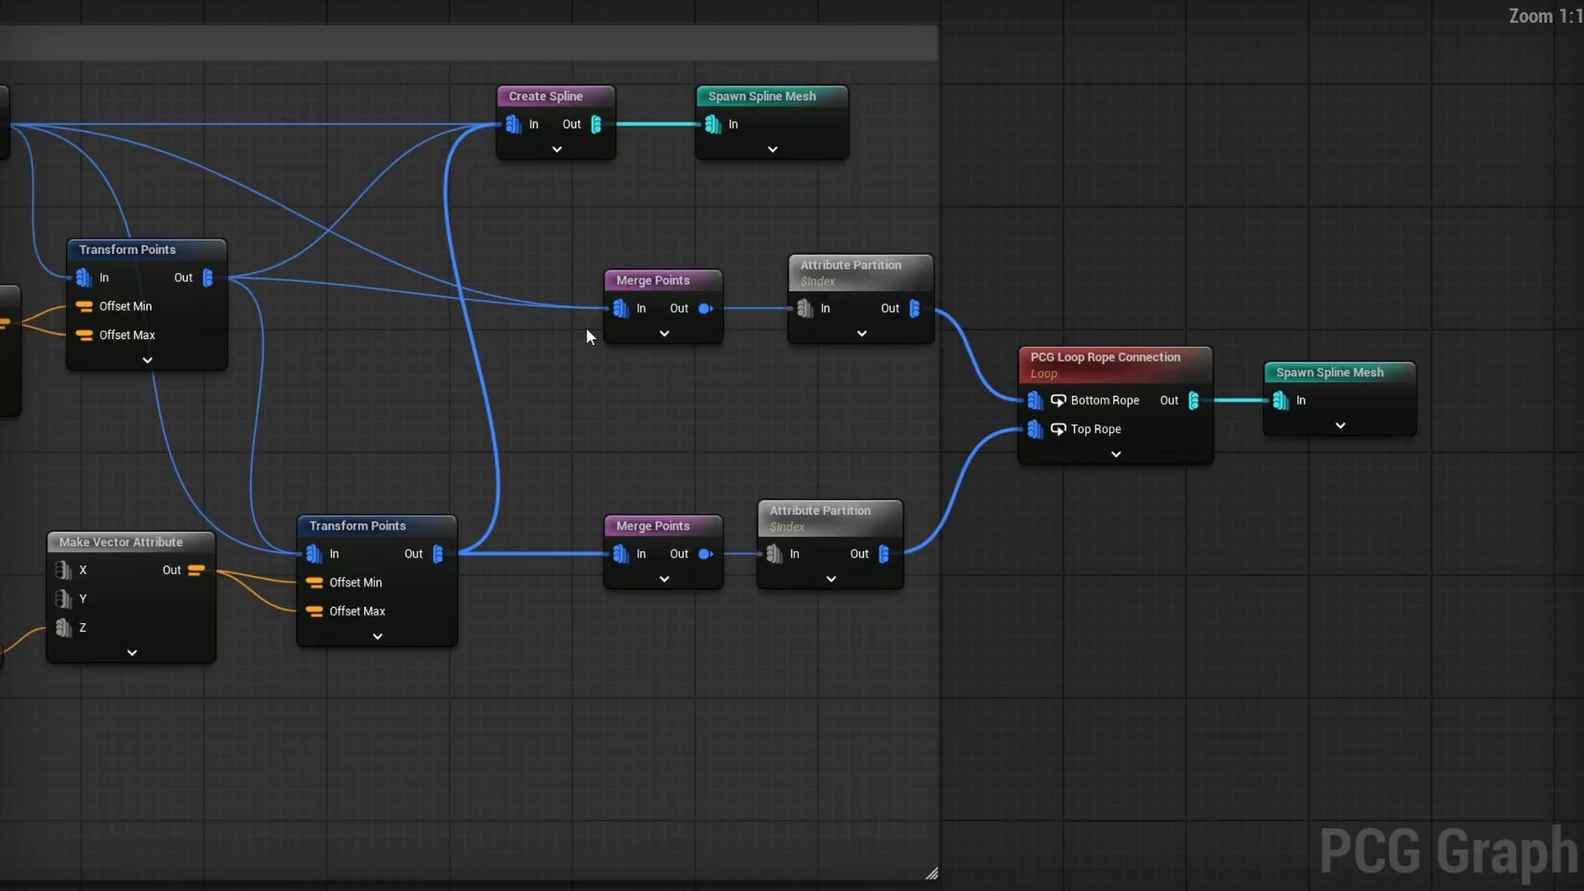
Reroute the bottom ropes' point connections from Merge Points into a new Create Spline node and shift the downstream nodes to make room
right_drag(659, 409, 796, 460)
drag(753, 361, 542, 356)
text(create s)
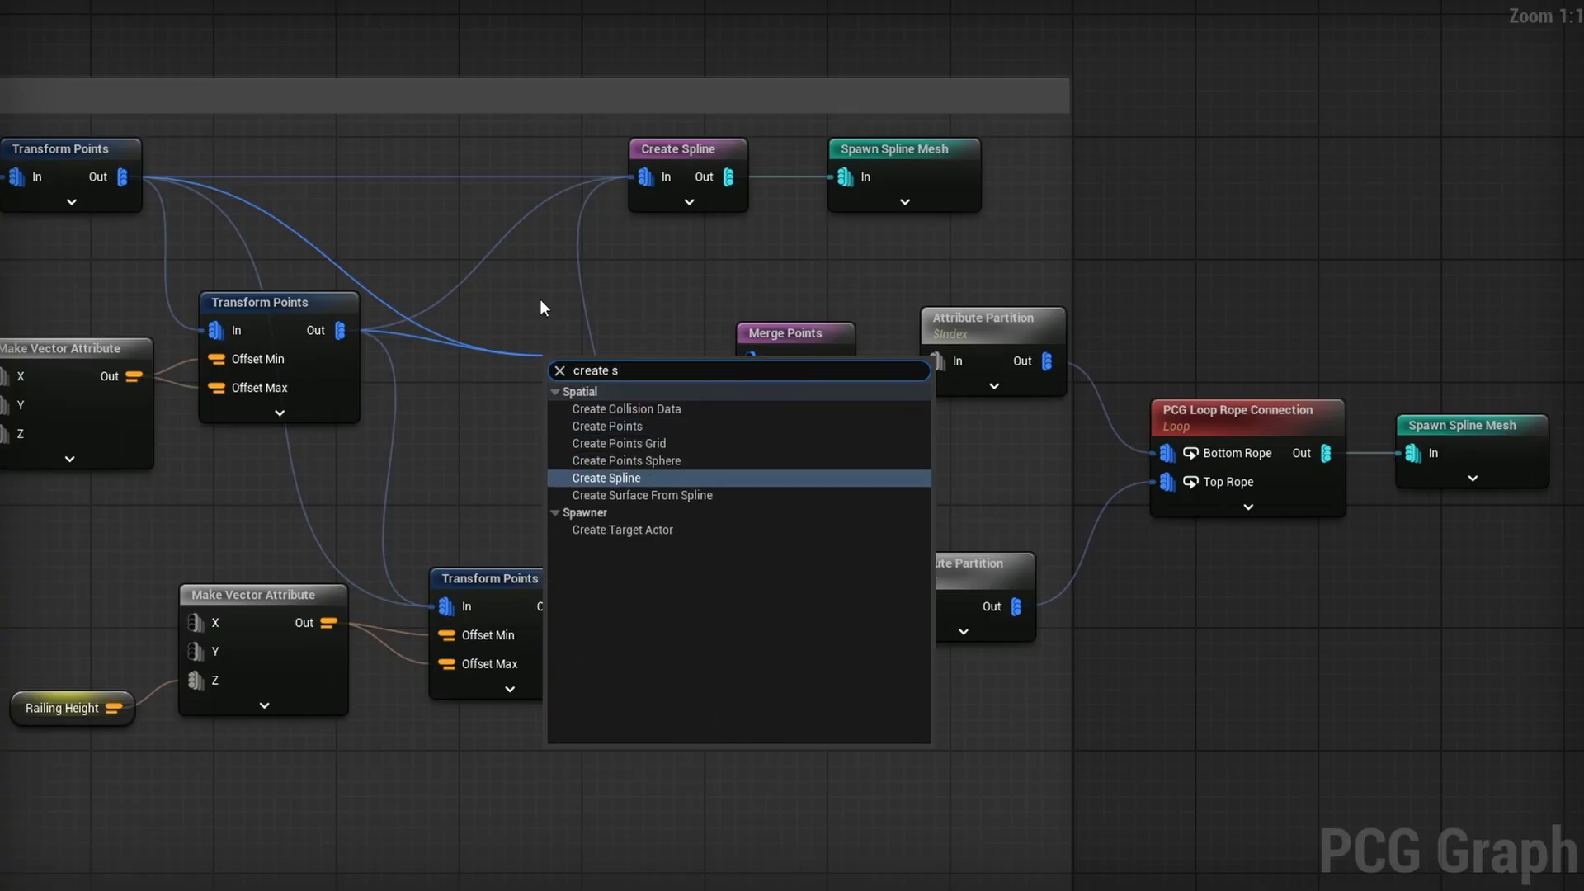
key(Return)
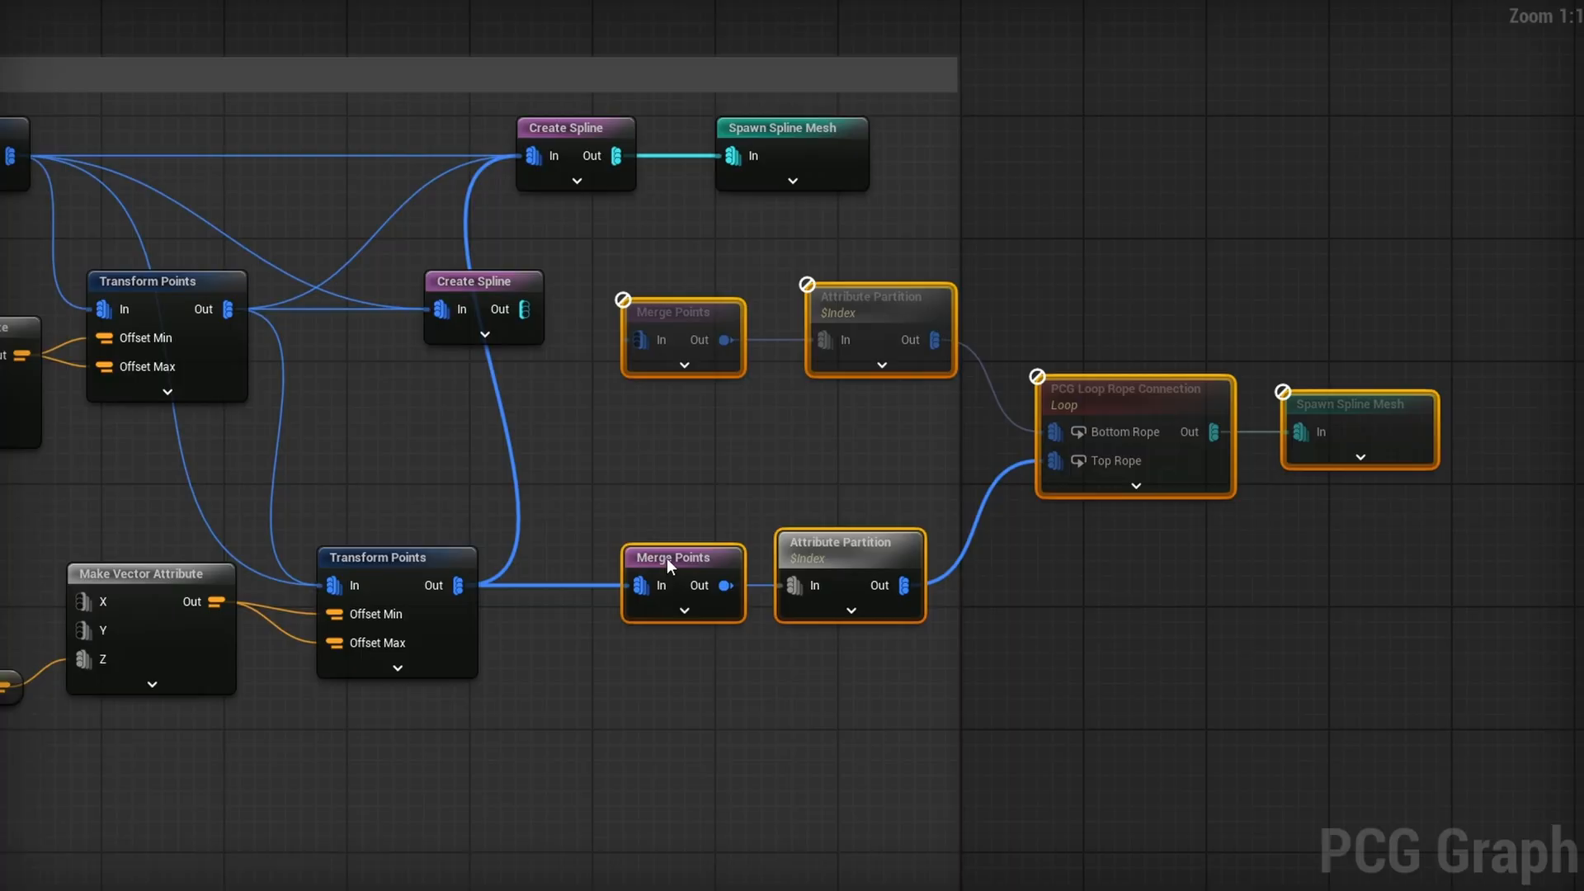
drag(666, 558, 1234, 558)
Add a Spline Sampler node to the new Create Spline output and set its mode to Distance
drag(525, 309, 655, 304)
text(spline sa)
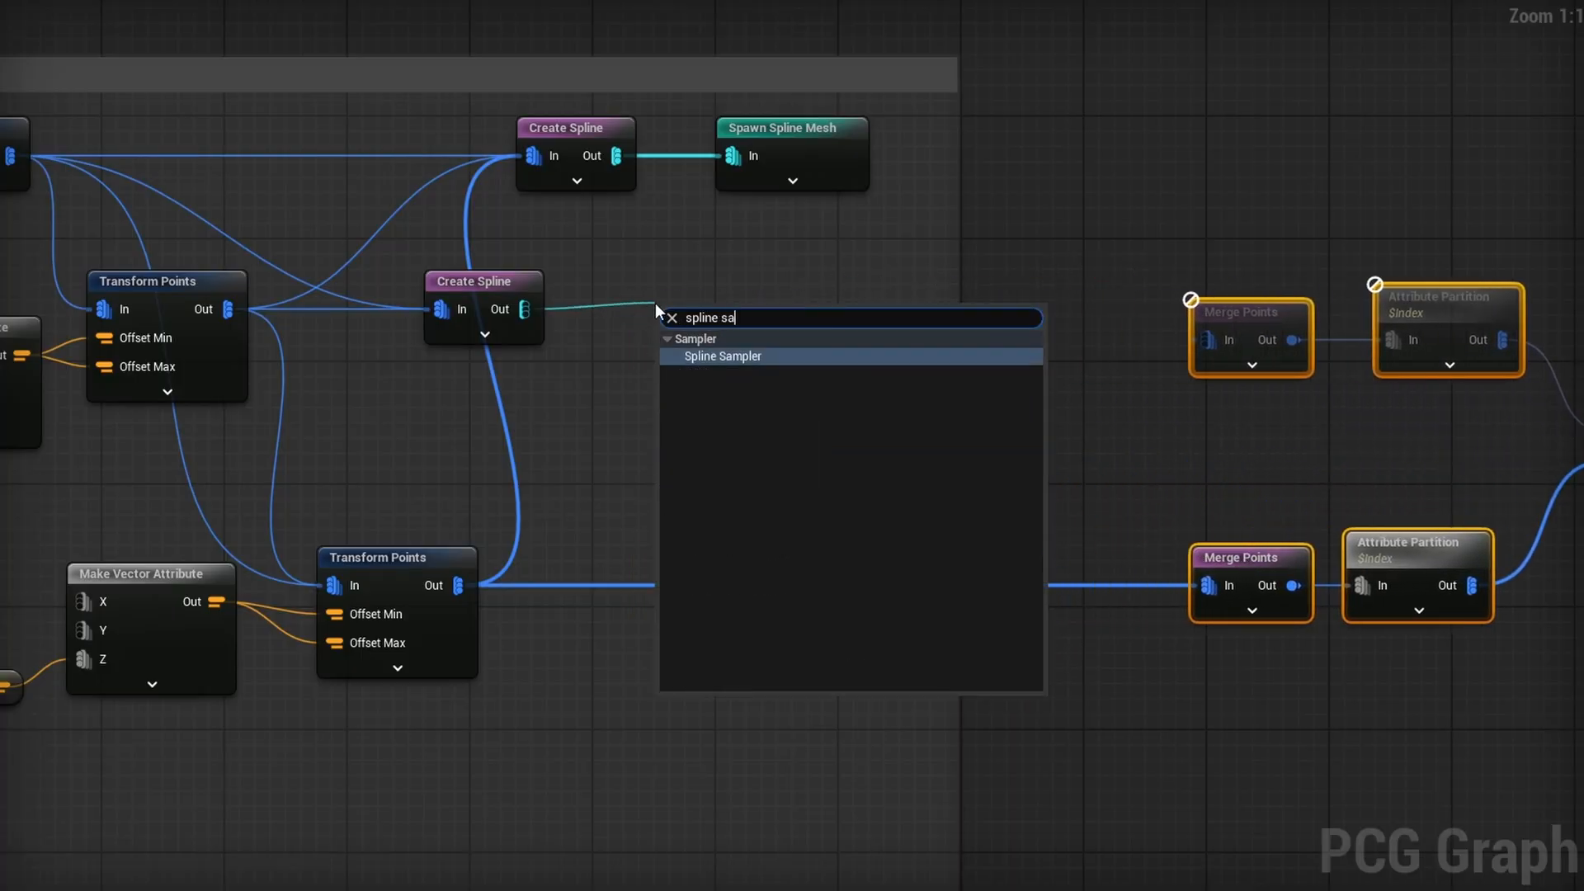
key(Return)
click(1284, 98)
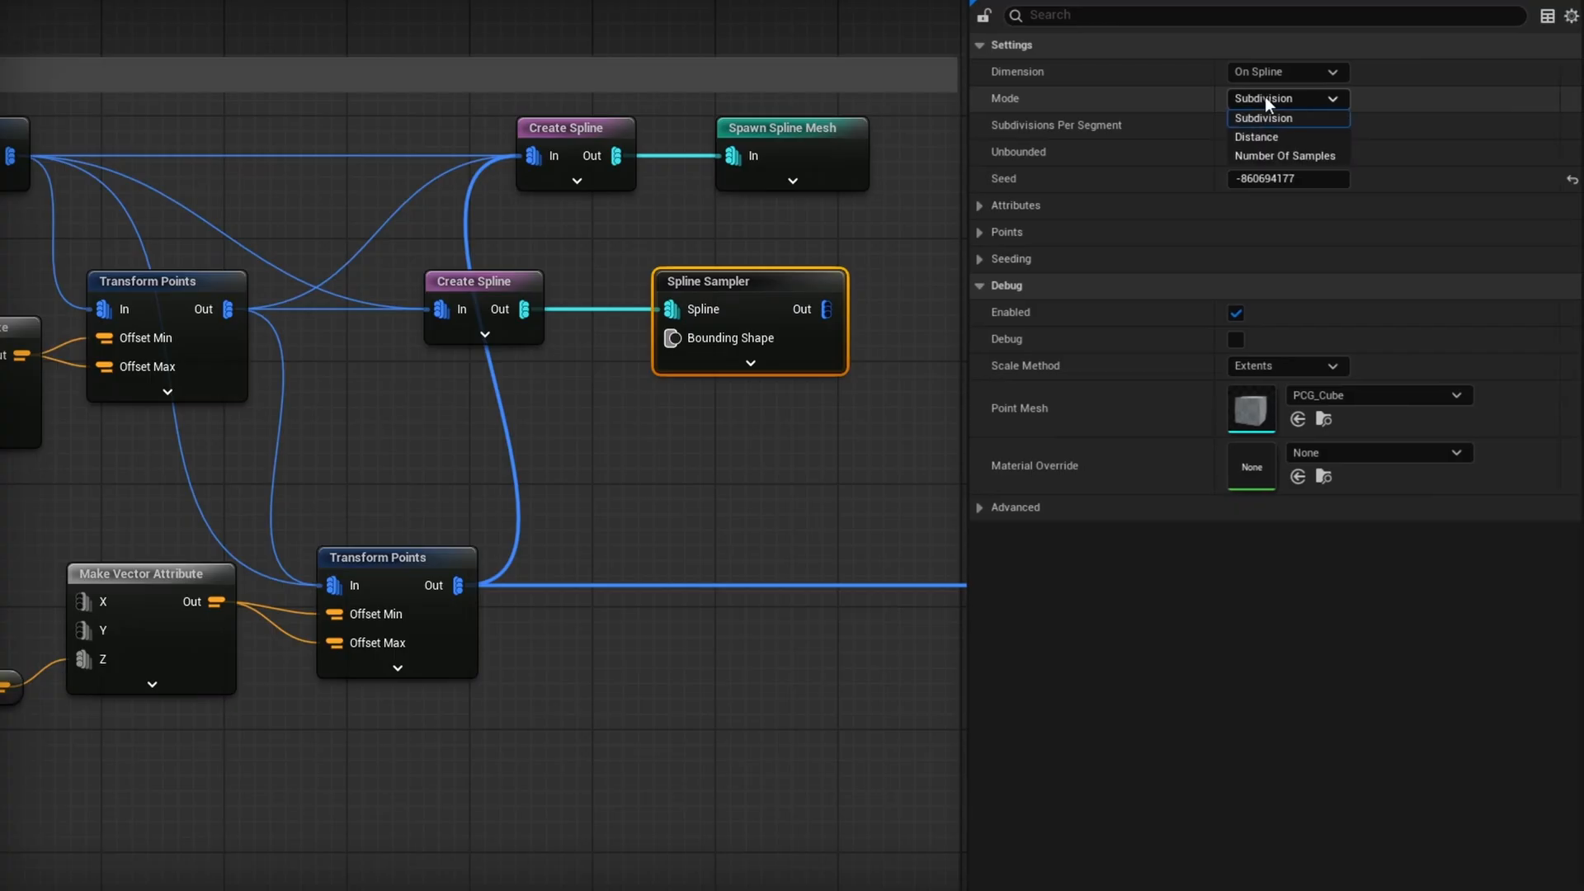
click(1310, 139)
click(769, 435)
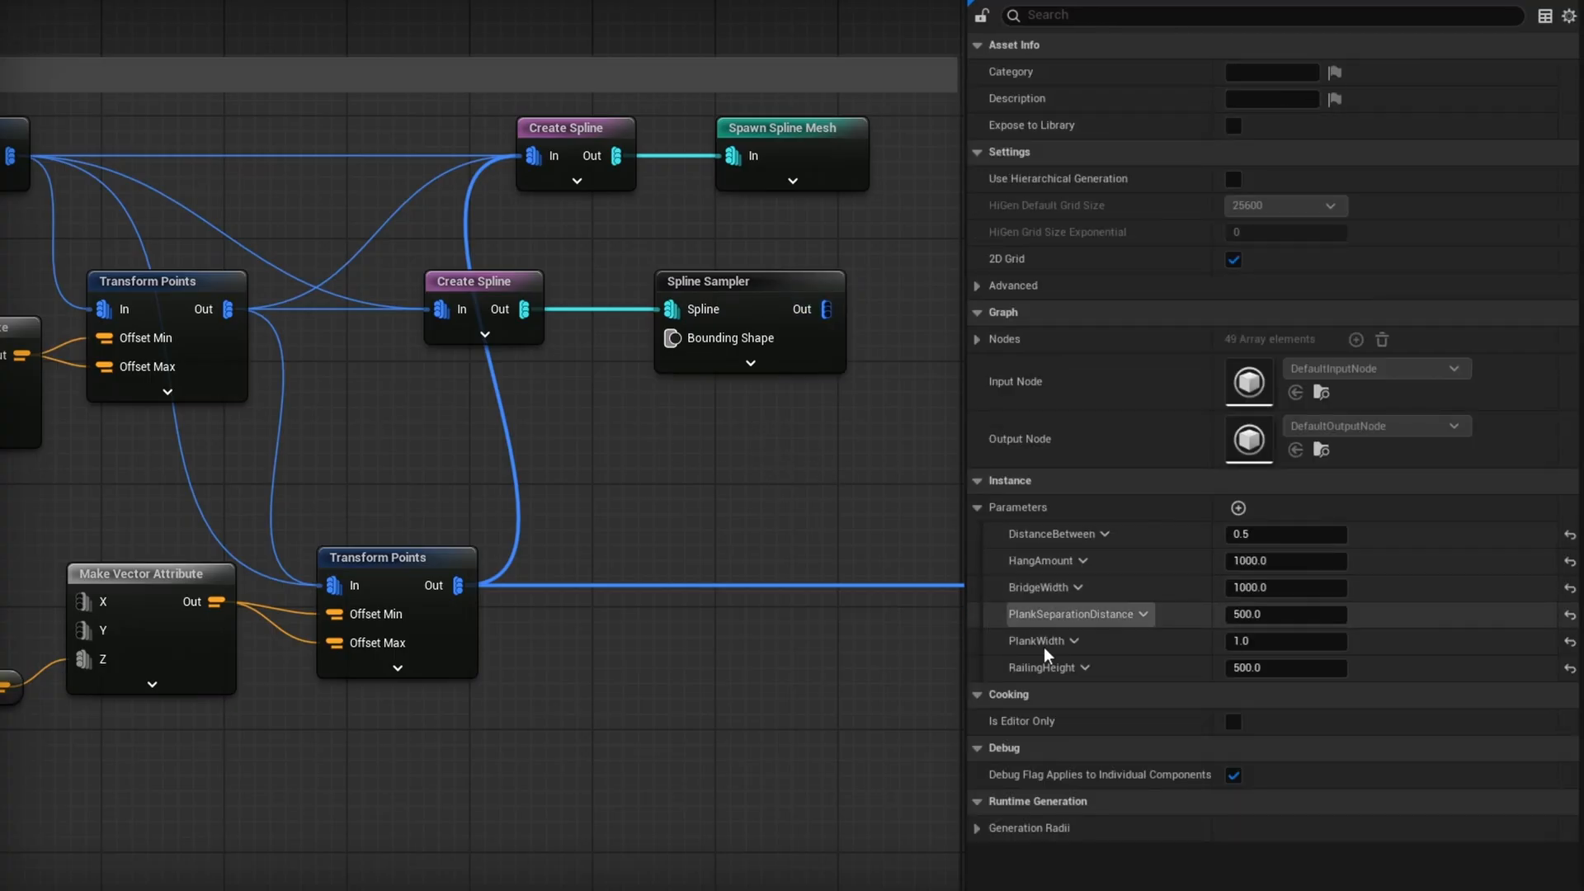
Add a graph parameter named ConnectionRopeSpacing and open its default value for editing
click(1238, 507)
click(1082, 695)
click(1079, 766)
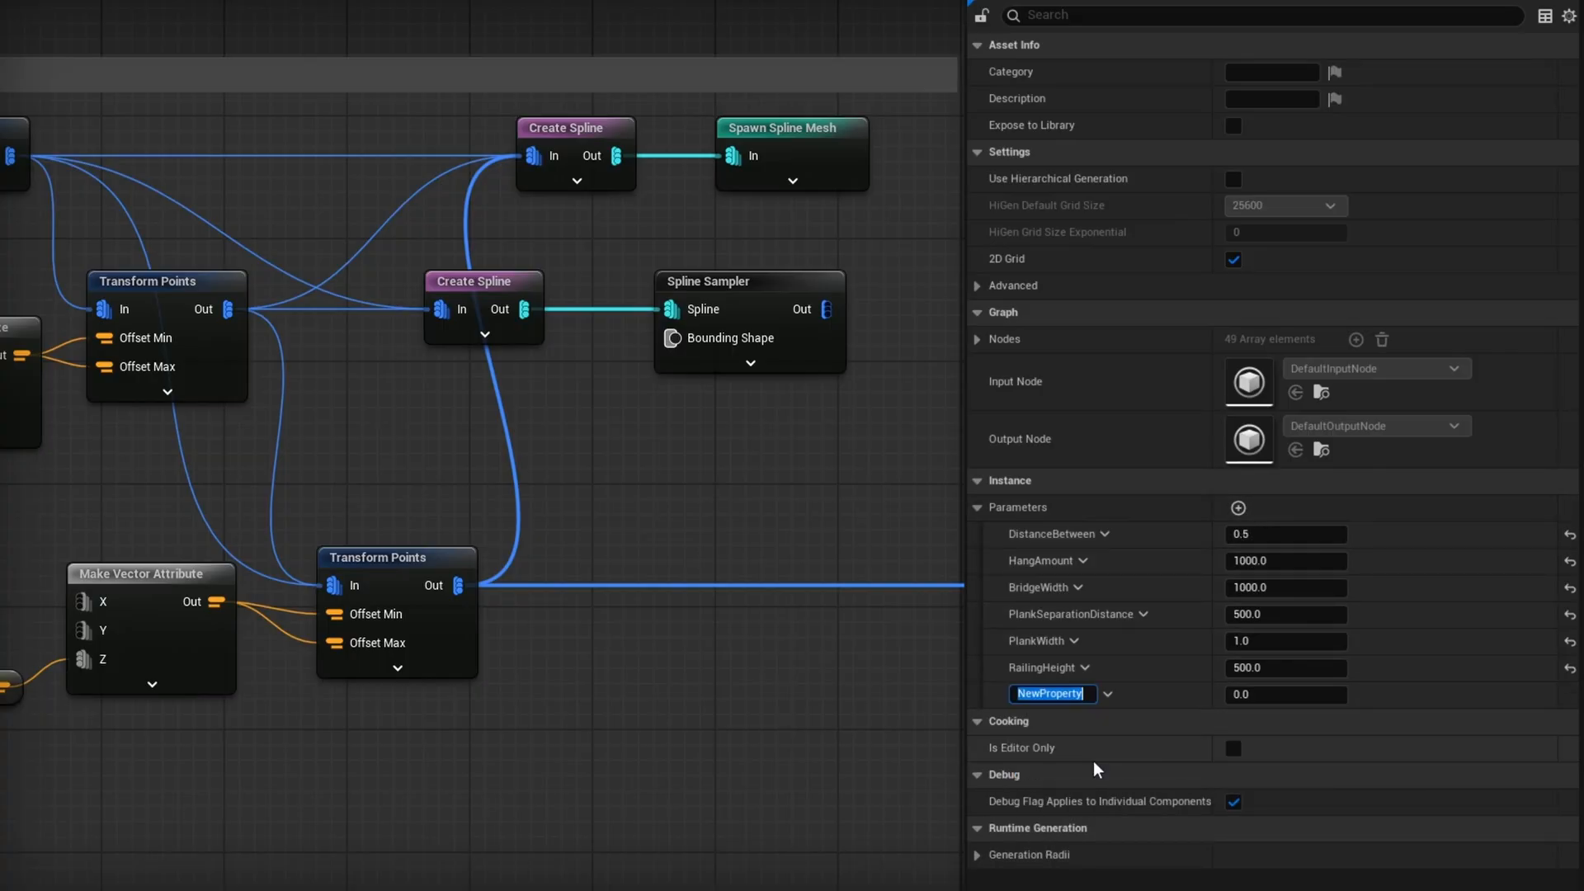
text(ConnectionRopeSpacing)
key(Return)
click(1275, 695)
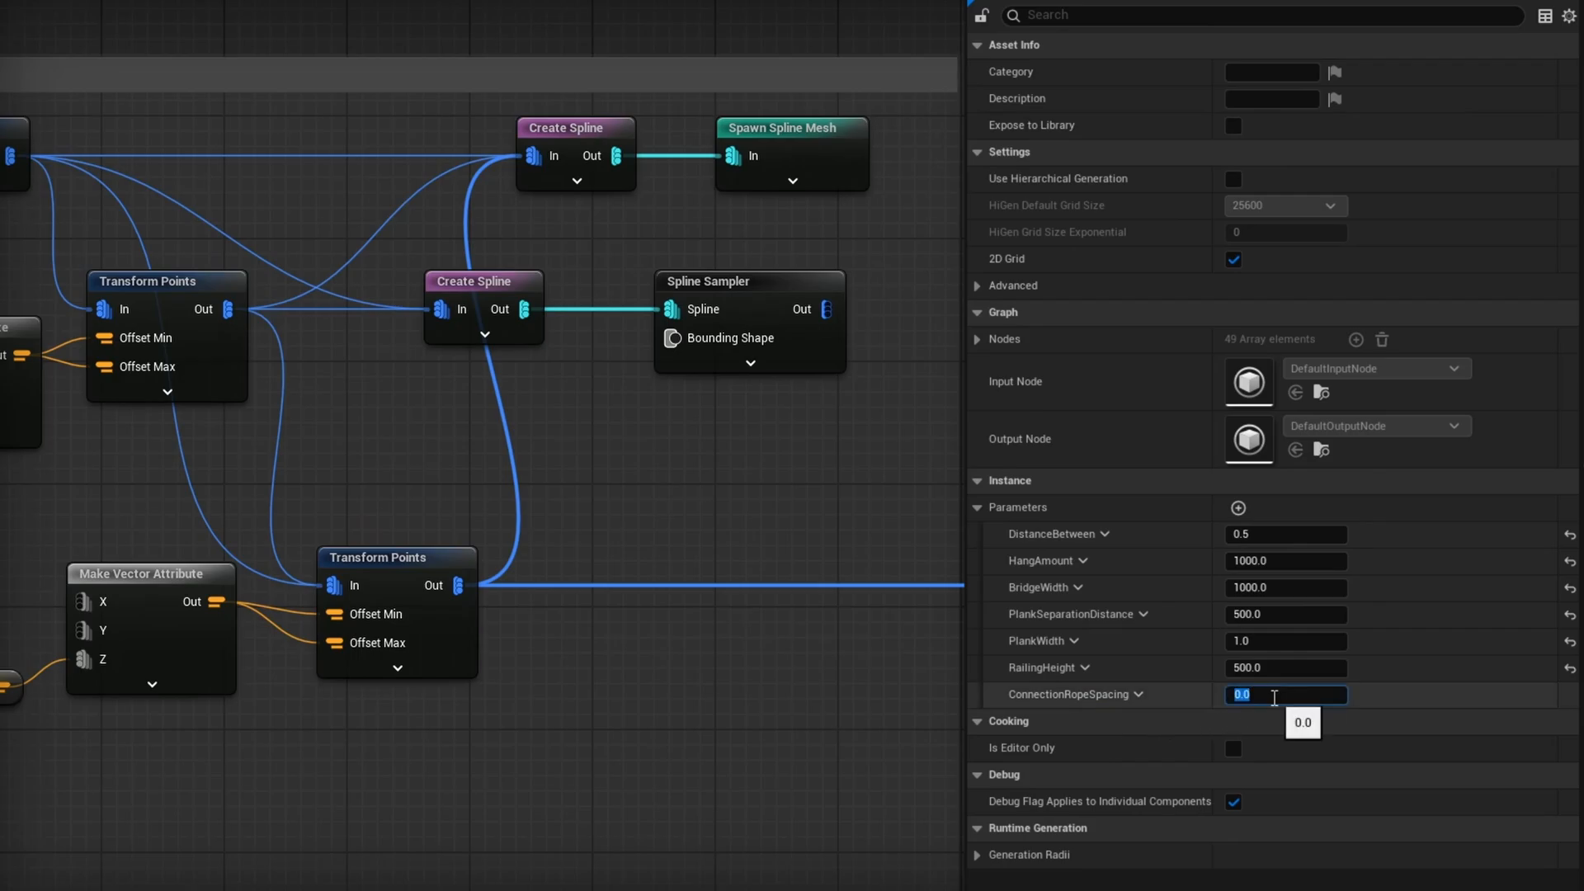
Add a Connection Rope Spacing parameter node and connect it to the Spline Sampler's Distance Increment
right_click(449, 417)
text(get )
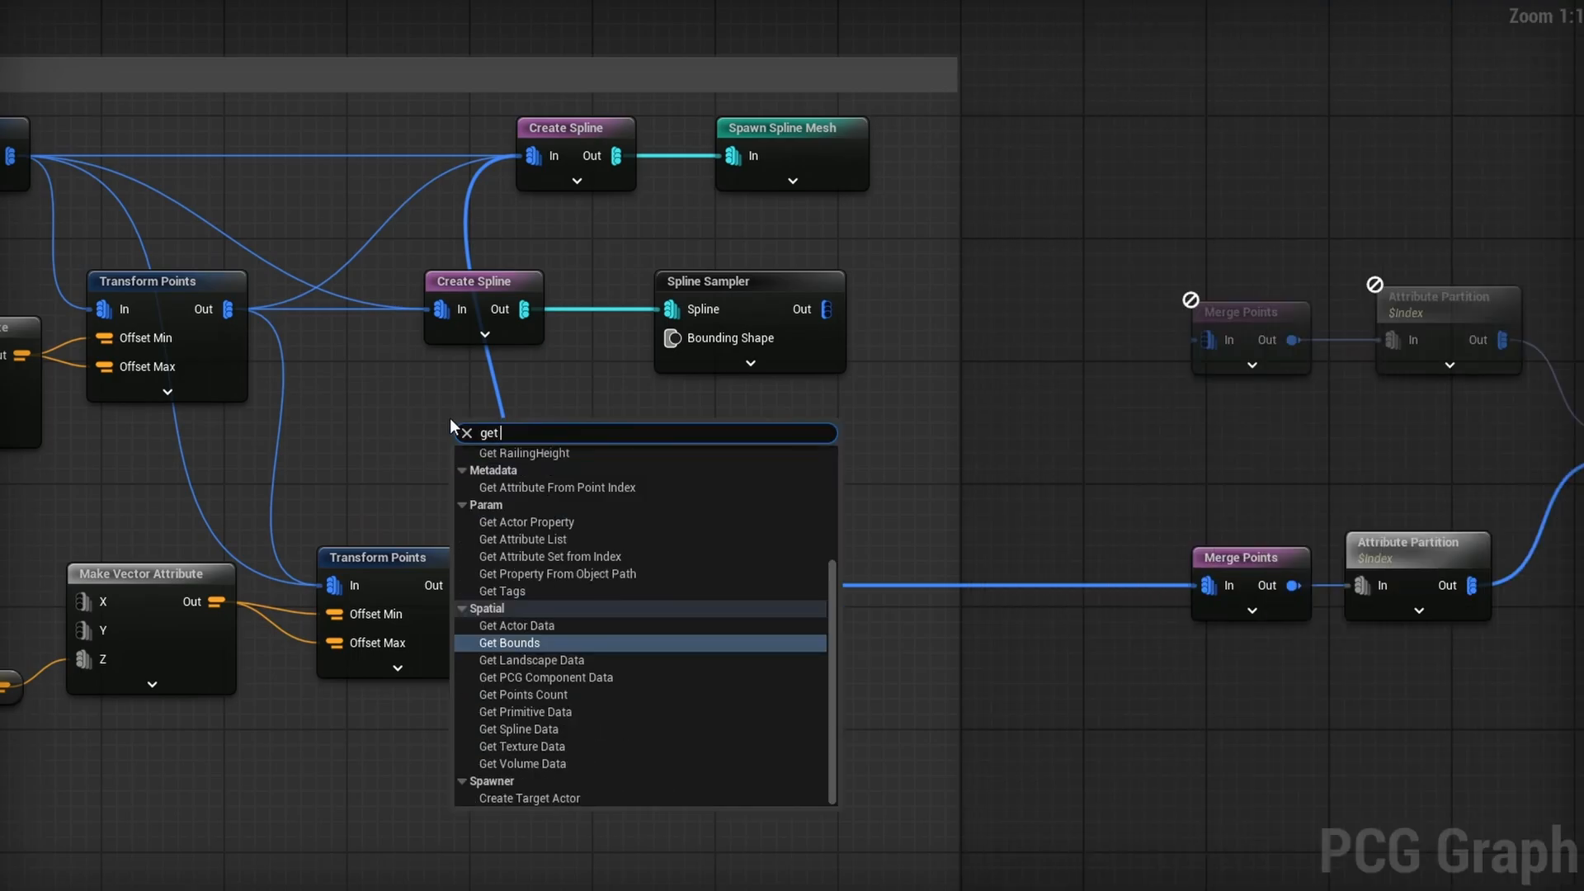
text(connec)
key(Return)
click(751, 363)
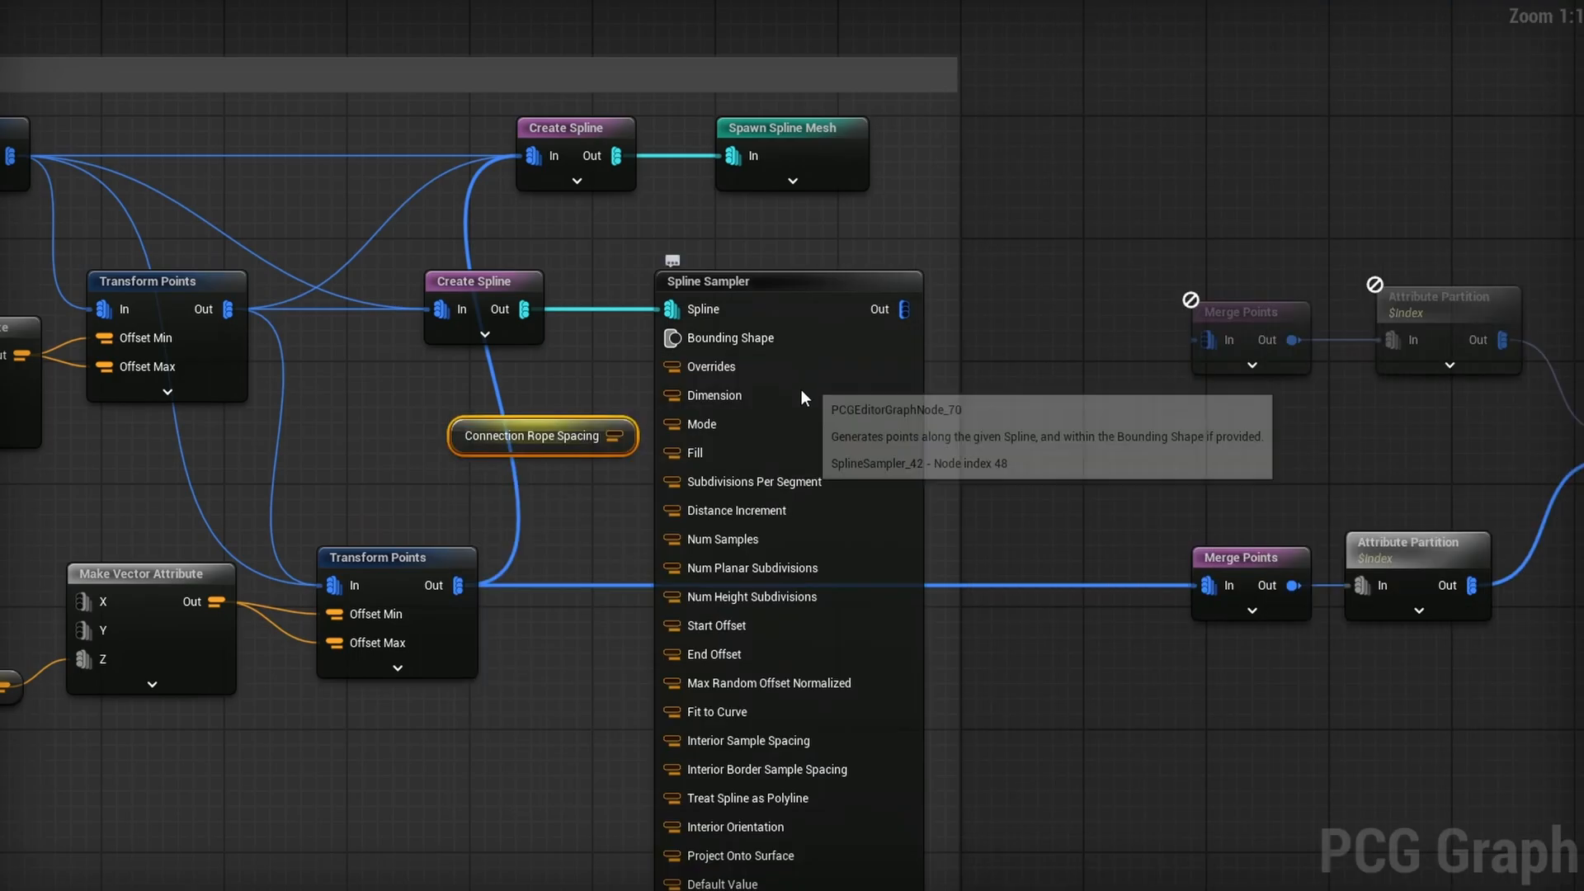
drag(636, 447, 672, 509)
Connect the Spline Sampler output to the bottom ropes' Merge Points node
right_drag(689, 279, 790, 403)
right_drag(948, 469, 764, 356)
drag(748, 328, 1121, 358)
right_drag(1205, 453, 931, 395)
right_drag(1386, 522, 1050, 445)
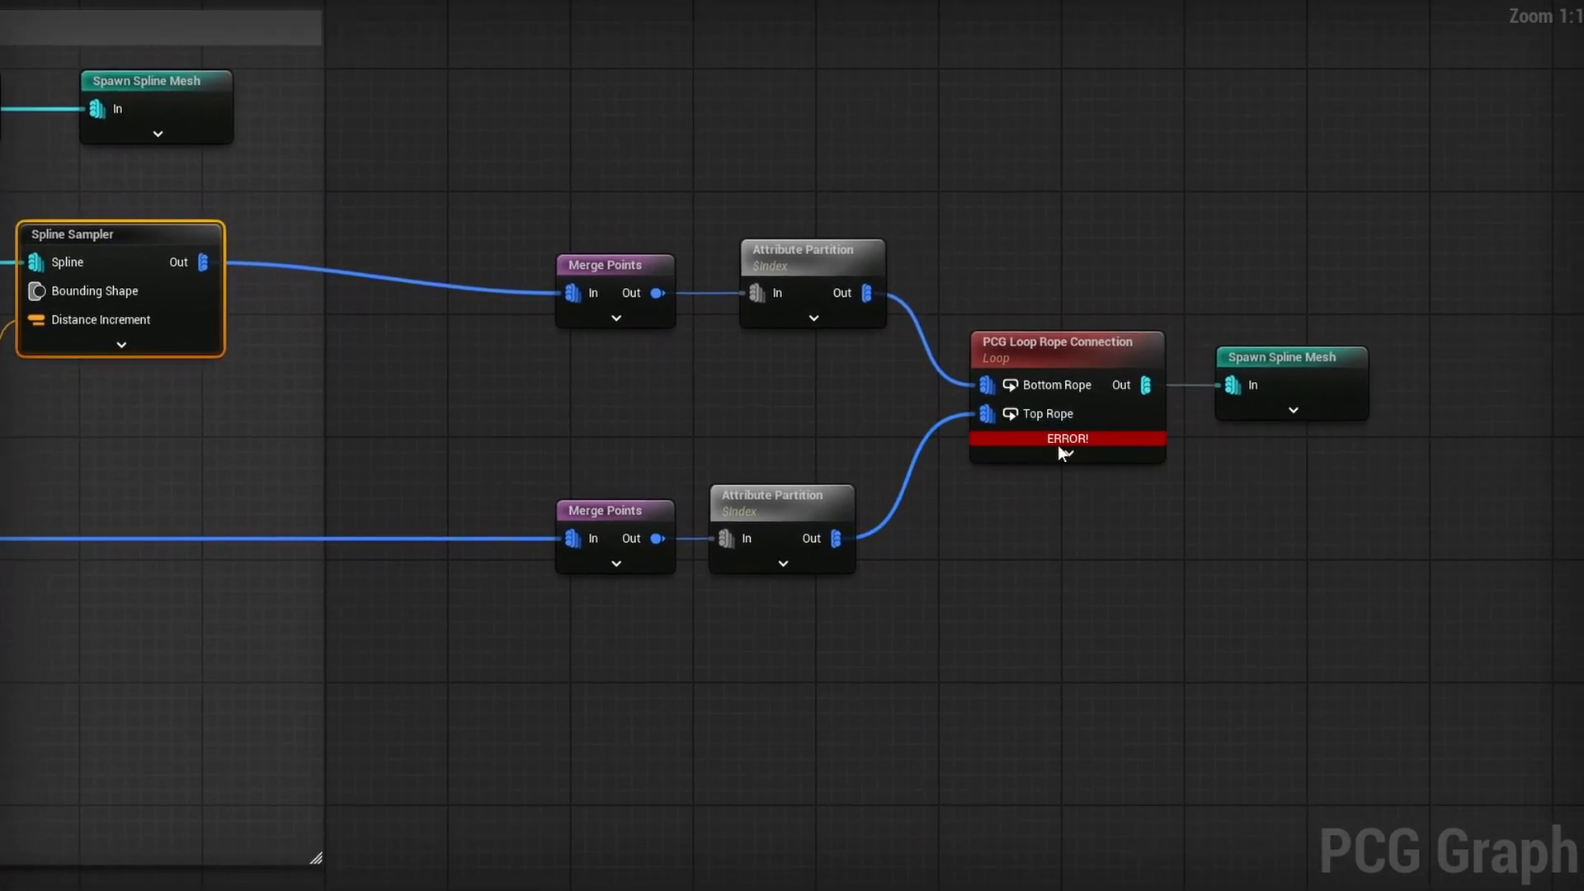
Duplicate the Create Spline, Spline Sampler and Connection Rope Spacing nodes and place the copies before the railing ropes' Merge Points node
right_drag(474, 428, 545, 456)
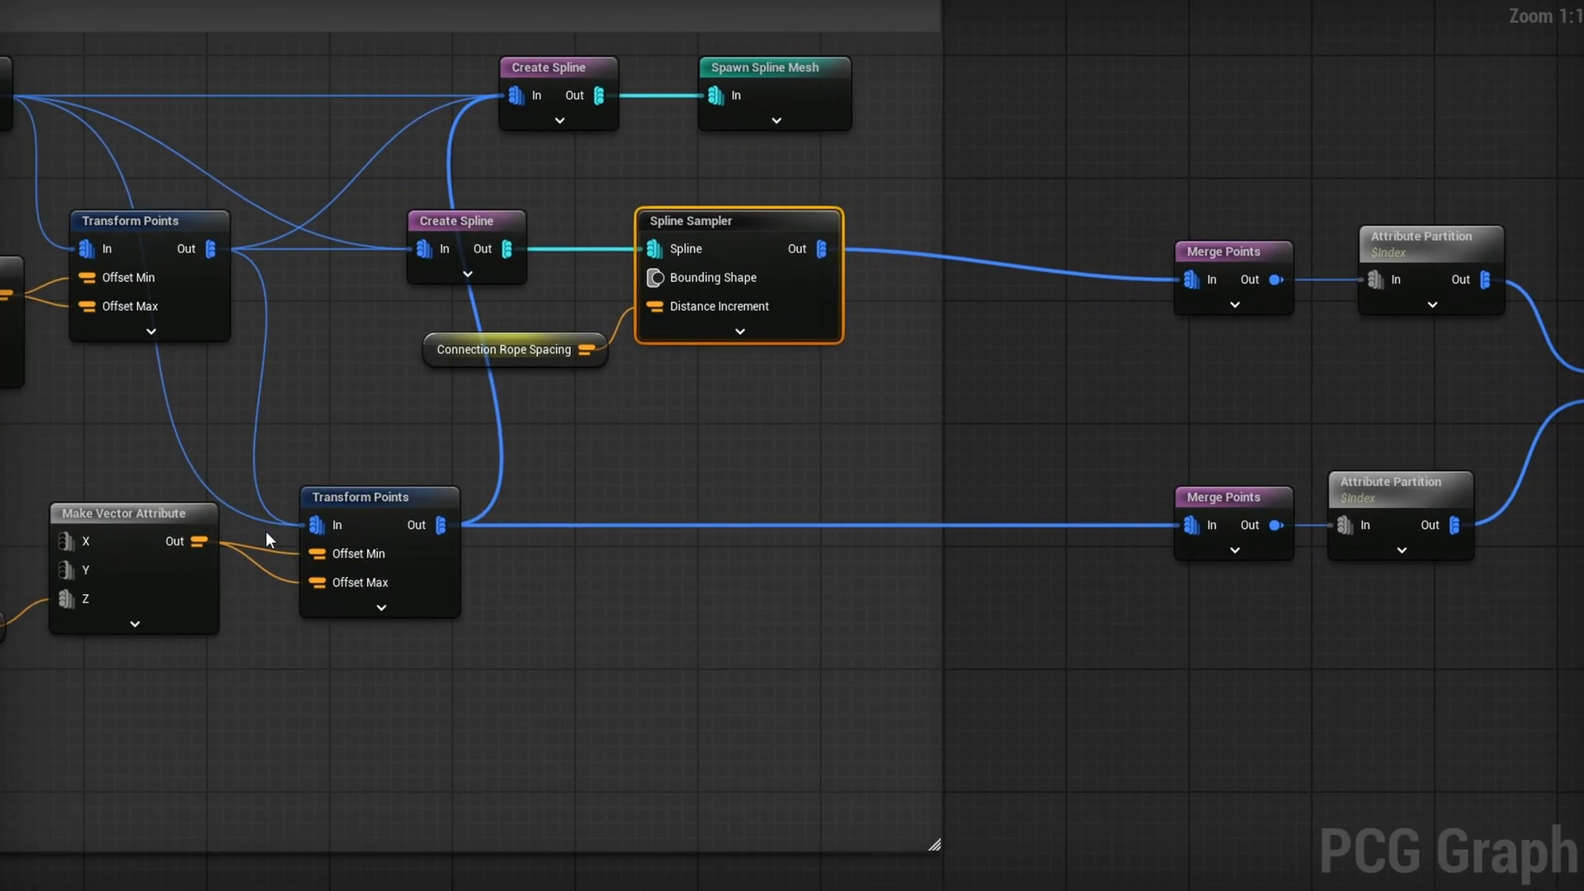
right_drag(797, 425, 1043, 379)
drag(1043, 379, 726, 156)
key(ctrl+c)
key(ctrl+v)
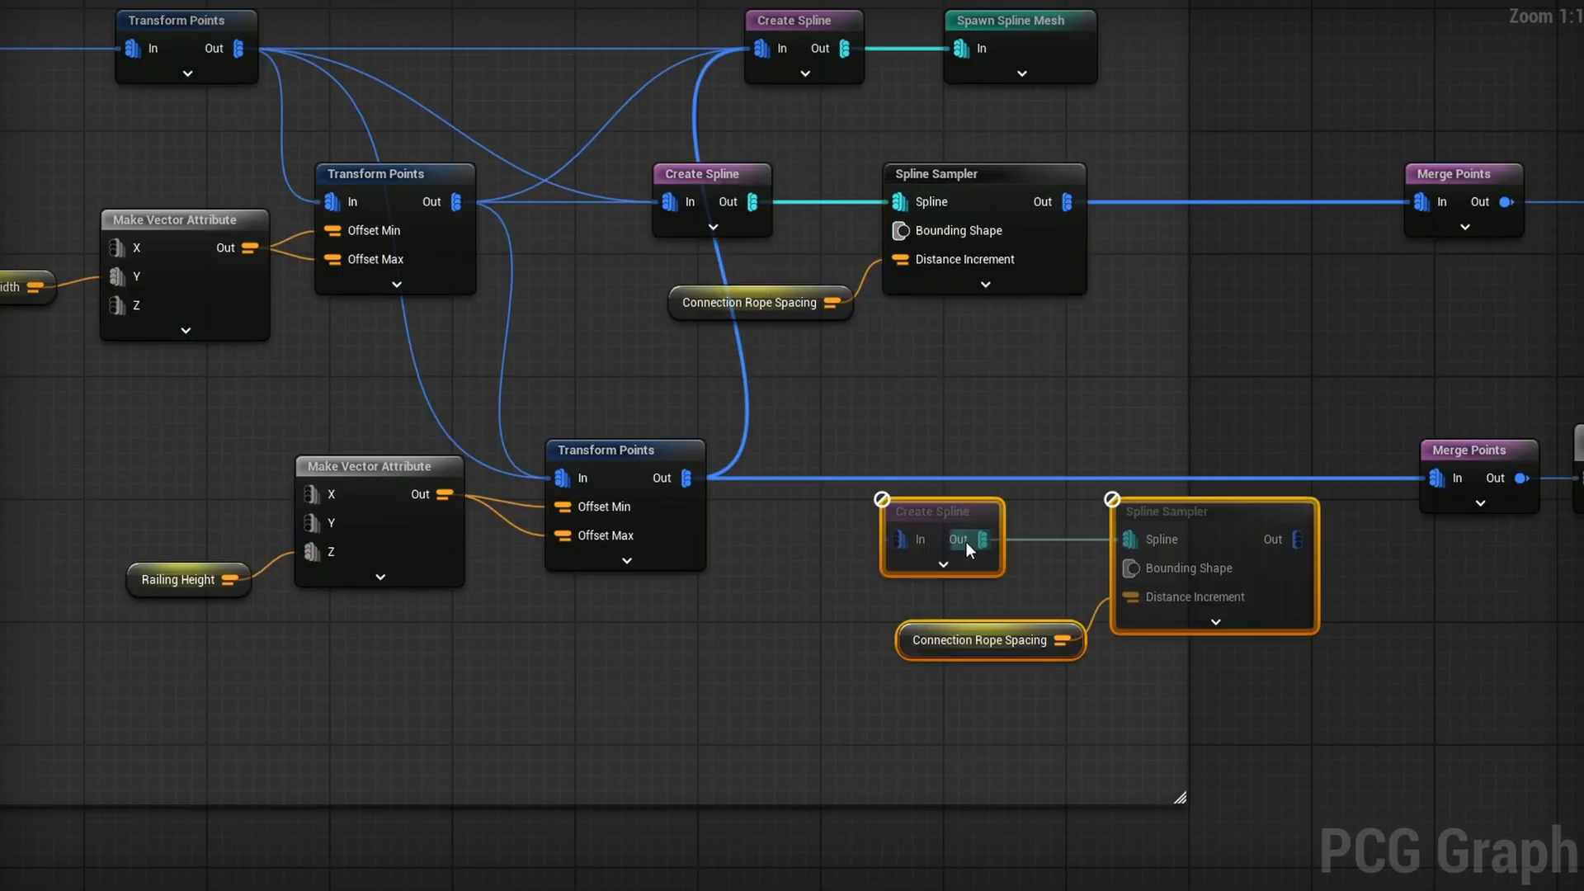
drag(1187, 541, 1186, 480)
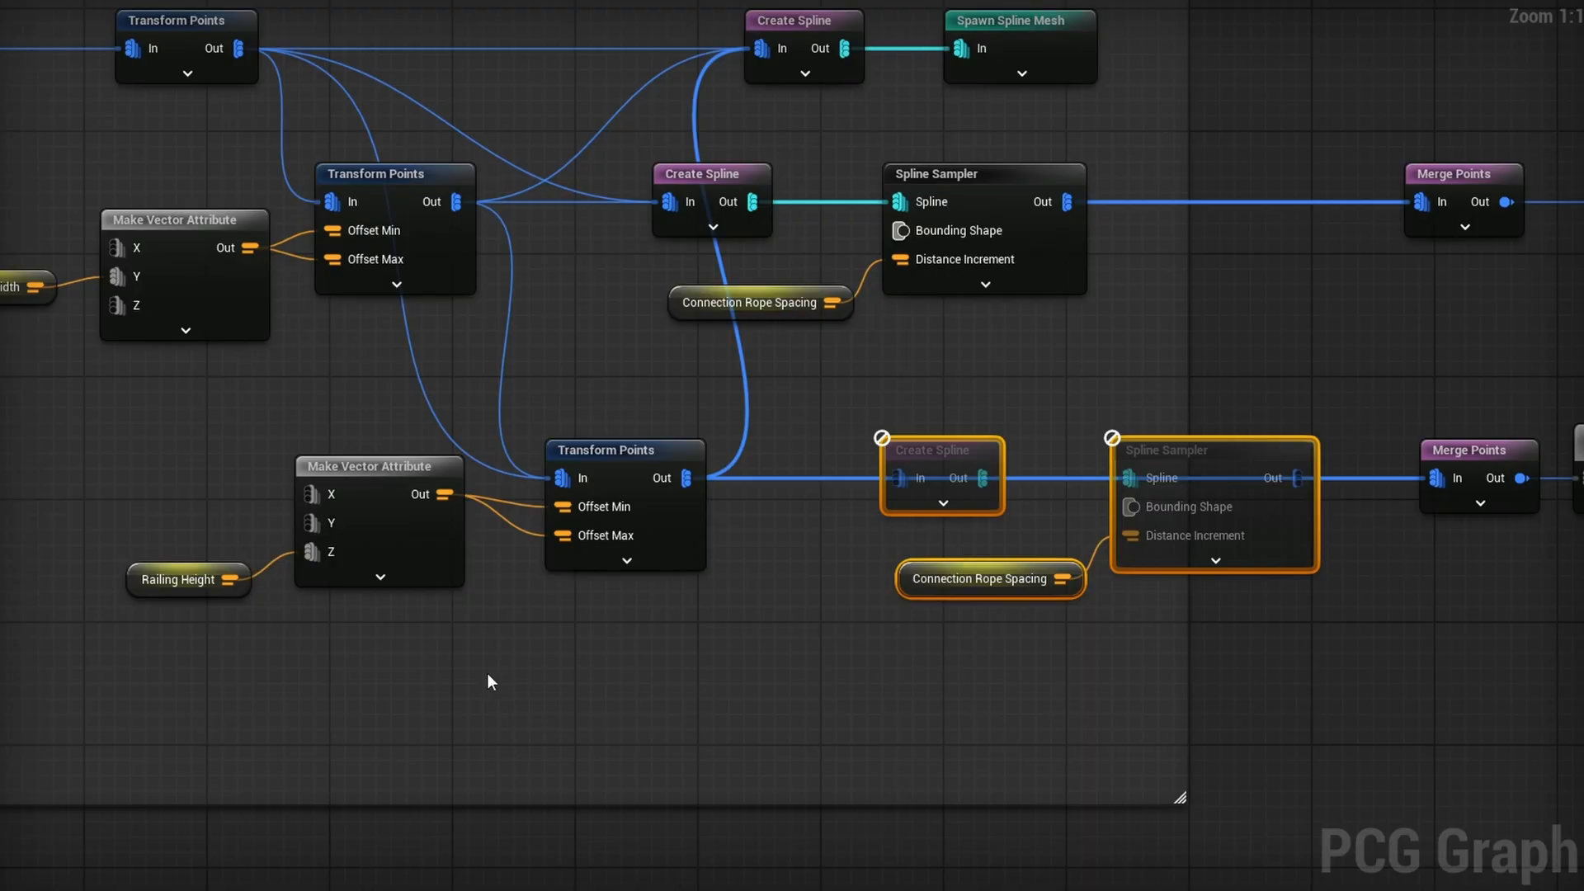
Duplicate the railing-height Transform Points node and connect the railing-height vector to the copy's Offset Min and Offset Max
drag(106, 704, 232, 597)
drag(636, 460, 590, 557)
key(ctrl+d)
click(592, 440)
drag(602, 399, 596, 329)
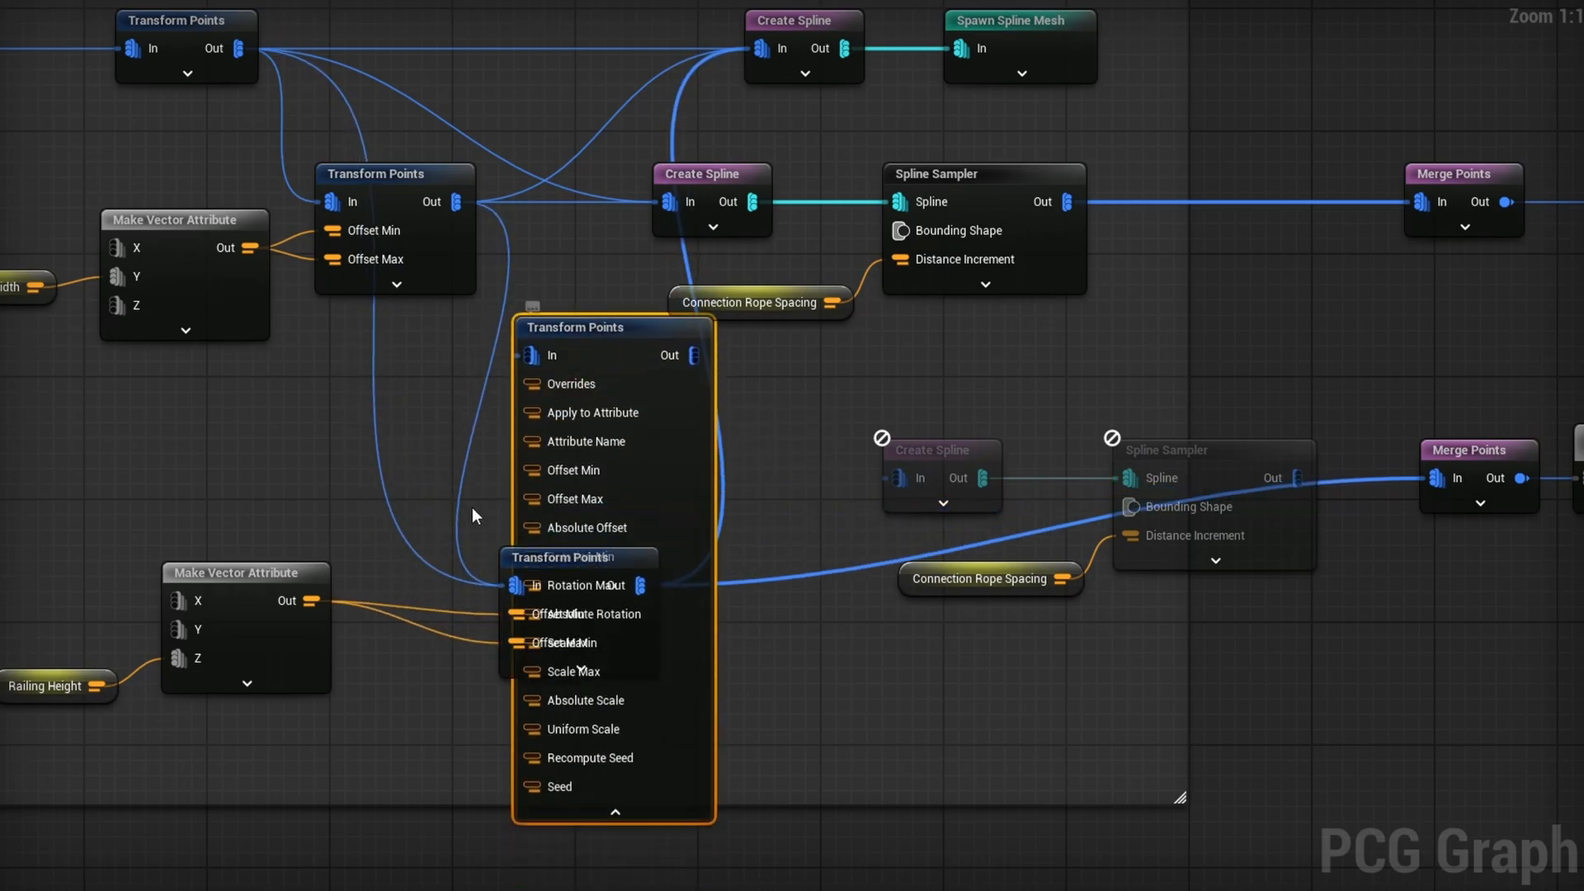
mouse_move(532, 471)
mouse_down()
mouse_move(421, 566)
mouse_move(316, 597)
mouse_move(534, 498)
mouse_up()
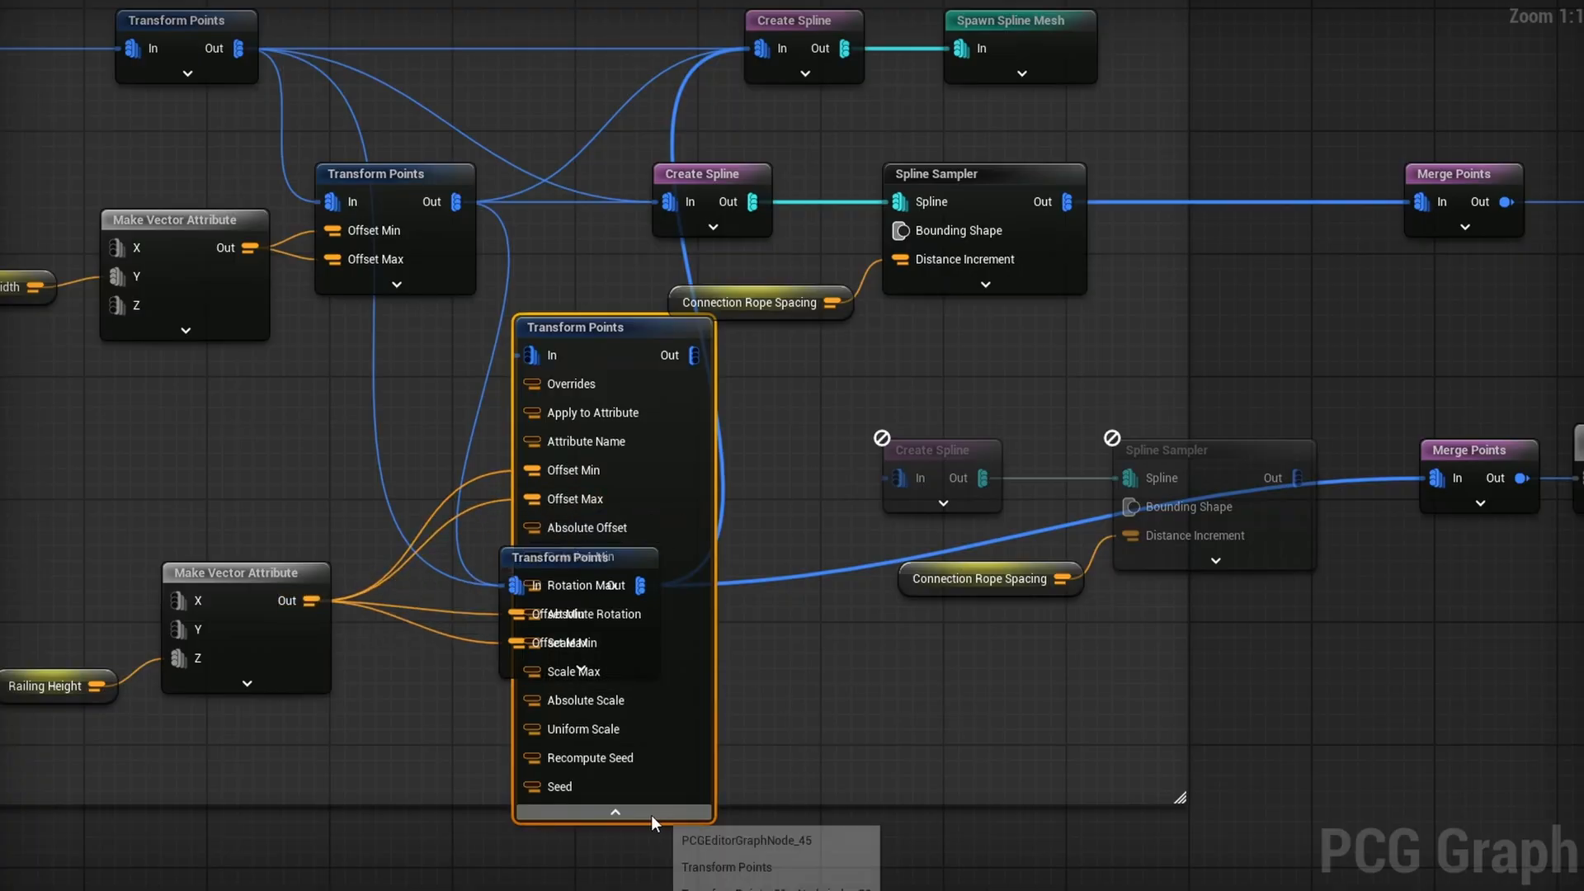
click(615, 812)
drag(589, 336, 573, 413)
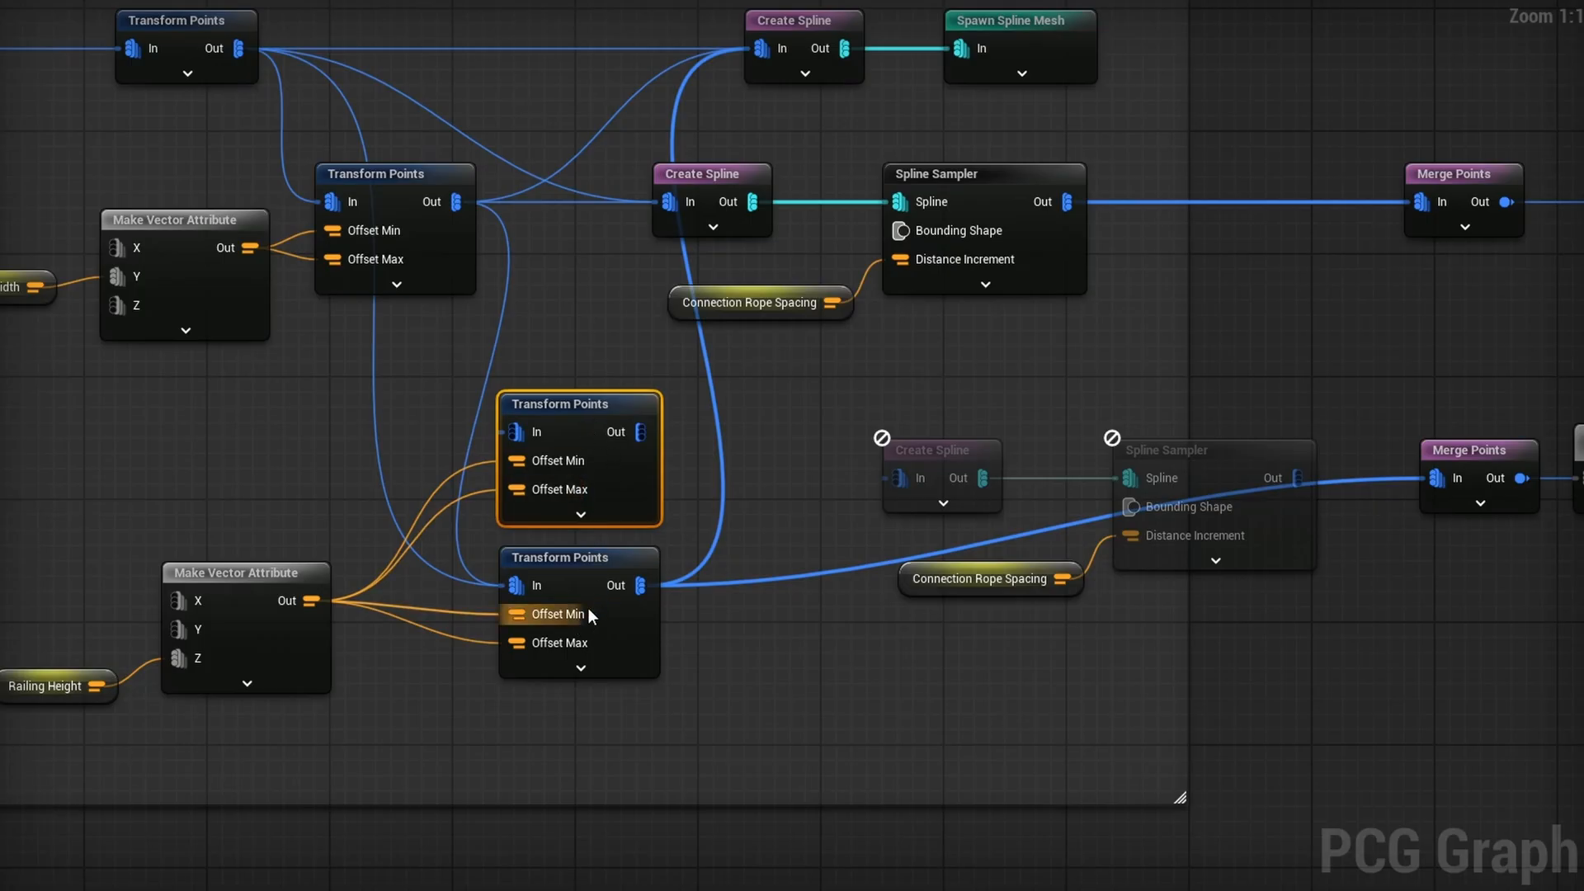
Route the first Transform Points output through the new railing-height Transform Points copy instead of the original, and connect the copy to the main Create Spline
alt+click(381, 498)
drag(236, 47, 513, 429)
drag(640, 432, 767, 52)
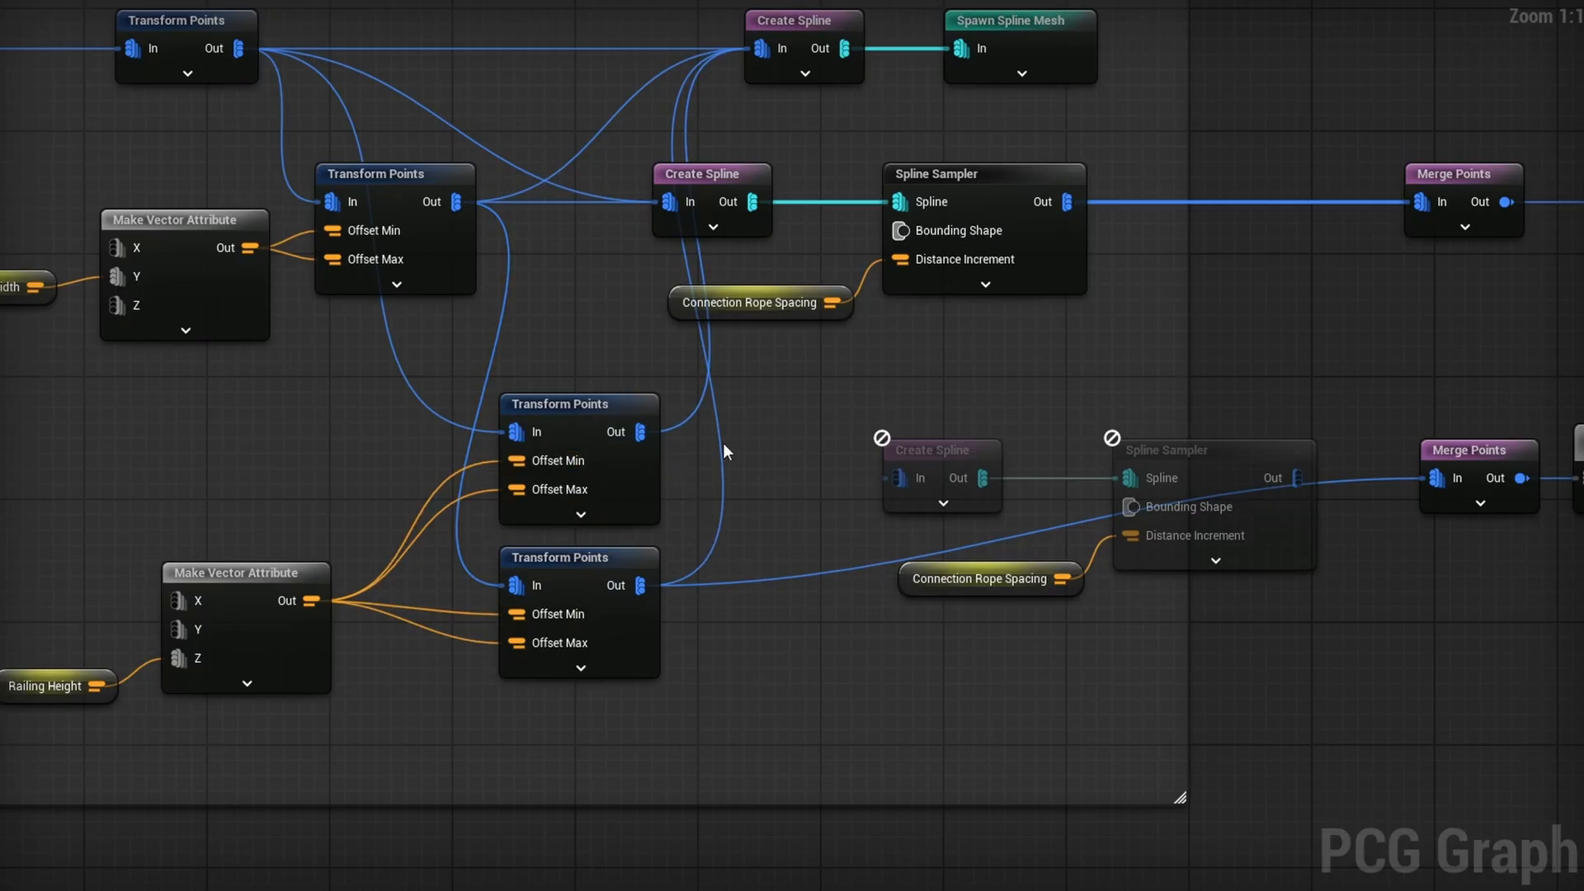
Feed both railing-height Transform Points into the copied Create Spline, and connect its Spline Sampler to Merge Points in place of the direct link
drag(640, 431, 924, 479)
drag(640, 584, 908, 479)
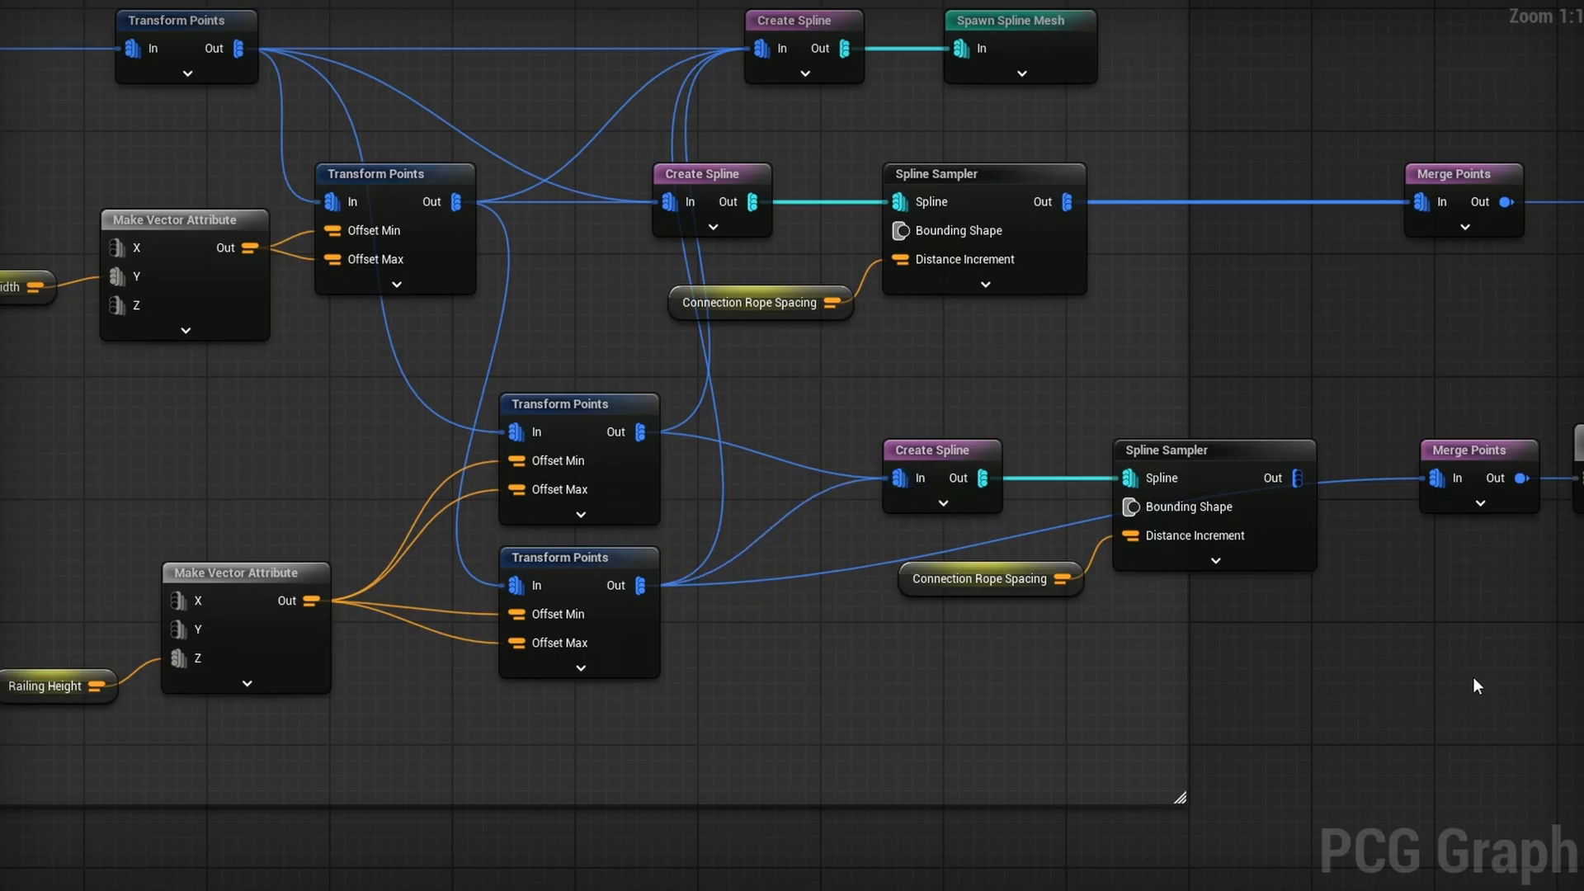
right_drag(1474, 678, 1130, 668)
alt+click(995, 467)
drag(954, 467, 1092, 468)
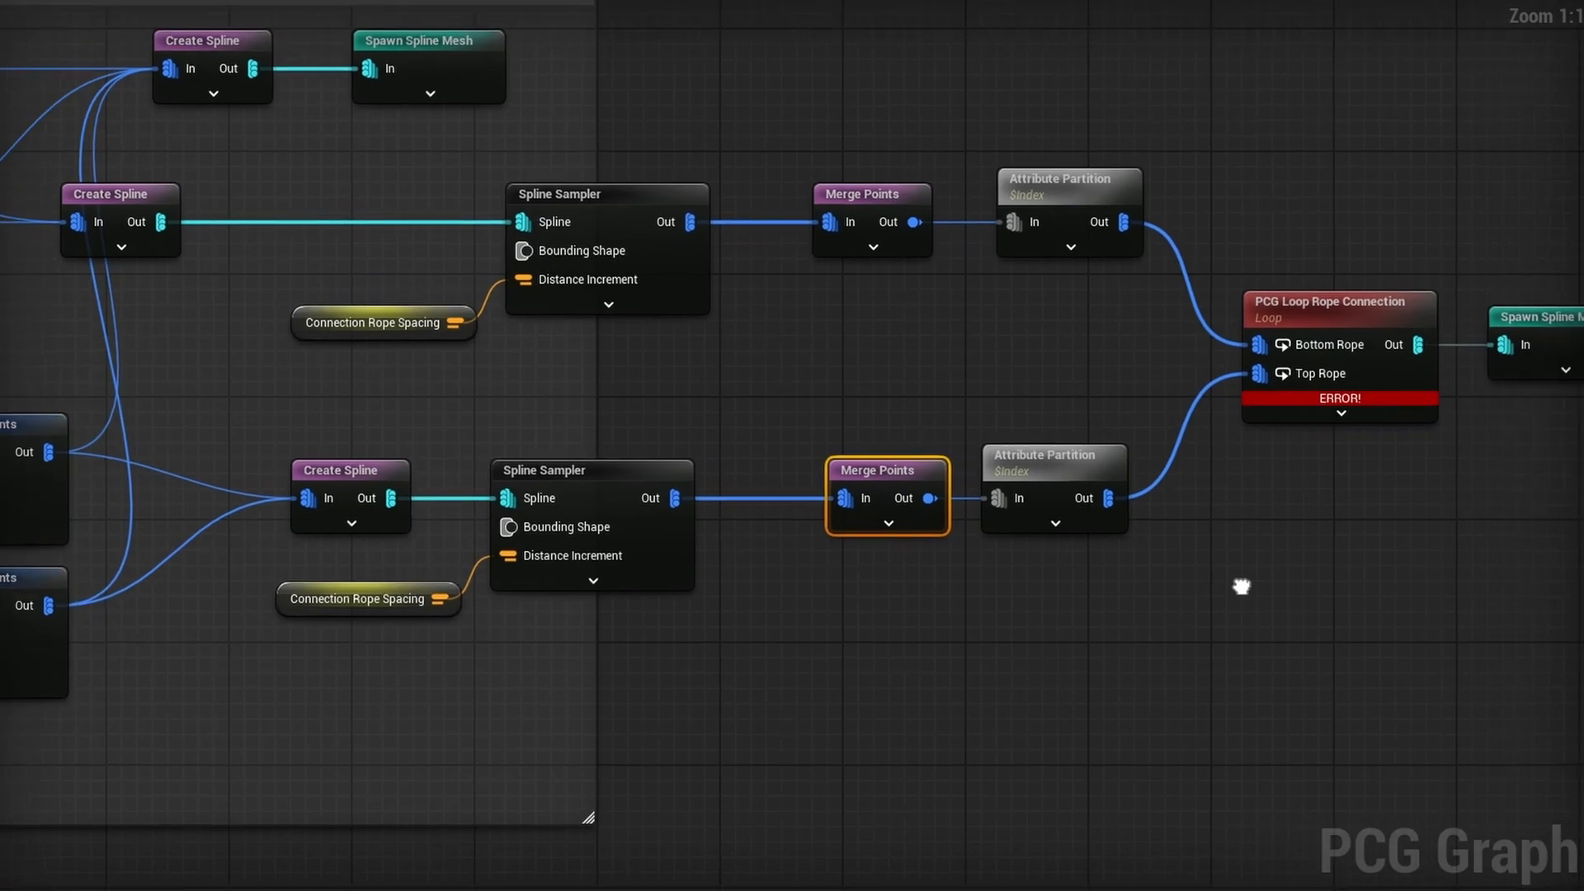
Examine the error on the PCG Loop Rope Connection node and the wiring of the nodes feeding it
right_drag(1248, 587, 1210, 587)
mouse_move(1329, 397)
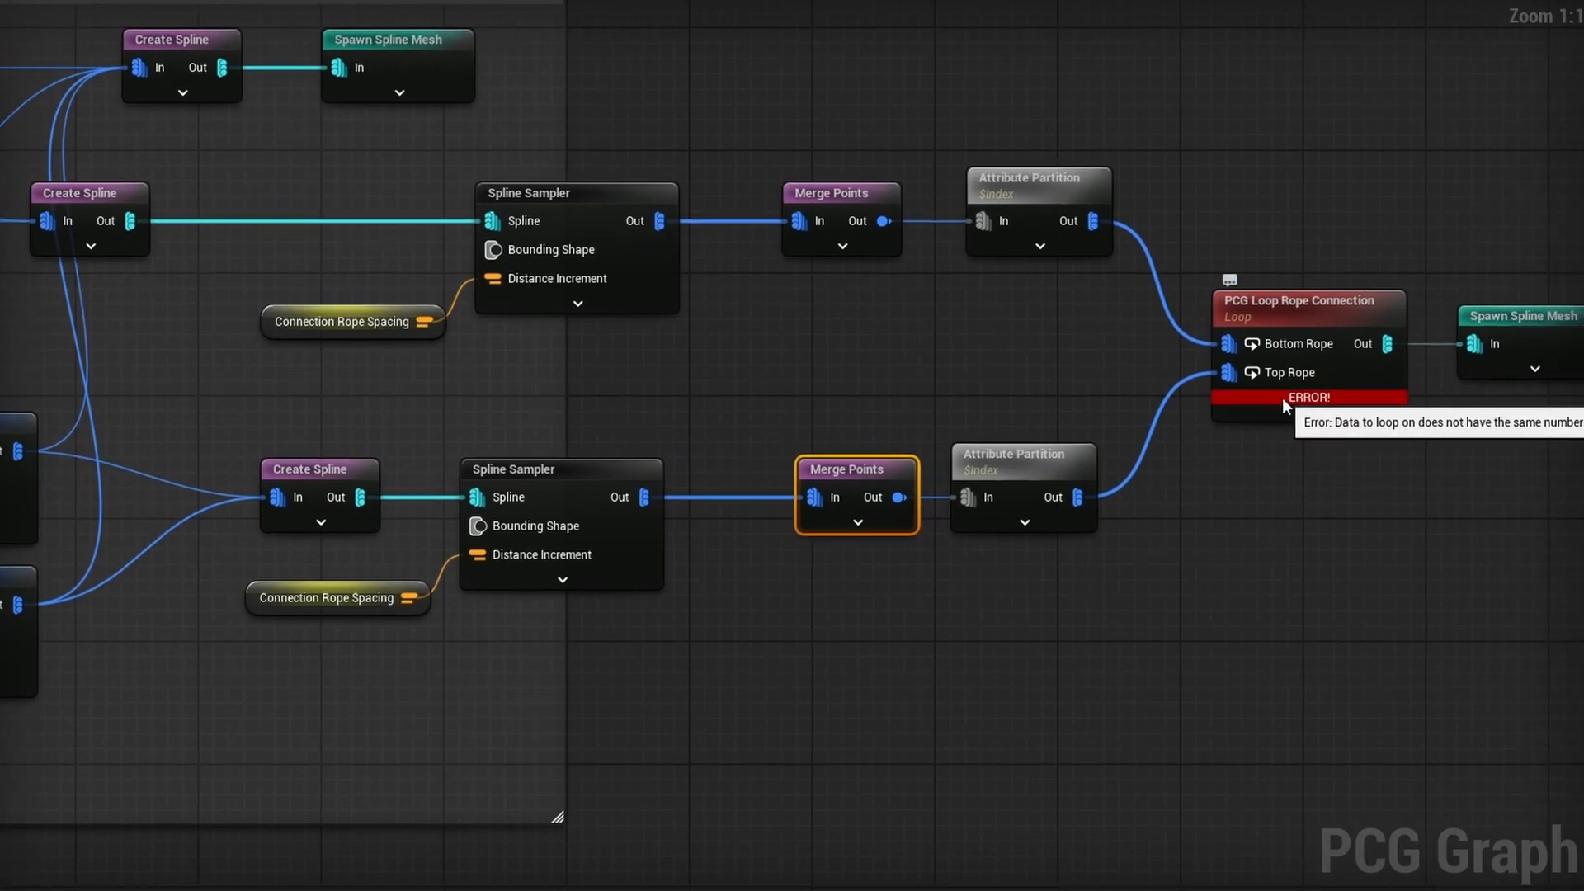
click(799, 674)
right_drag(798, 675, 1311, 697)
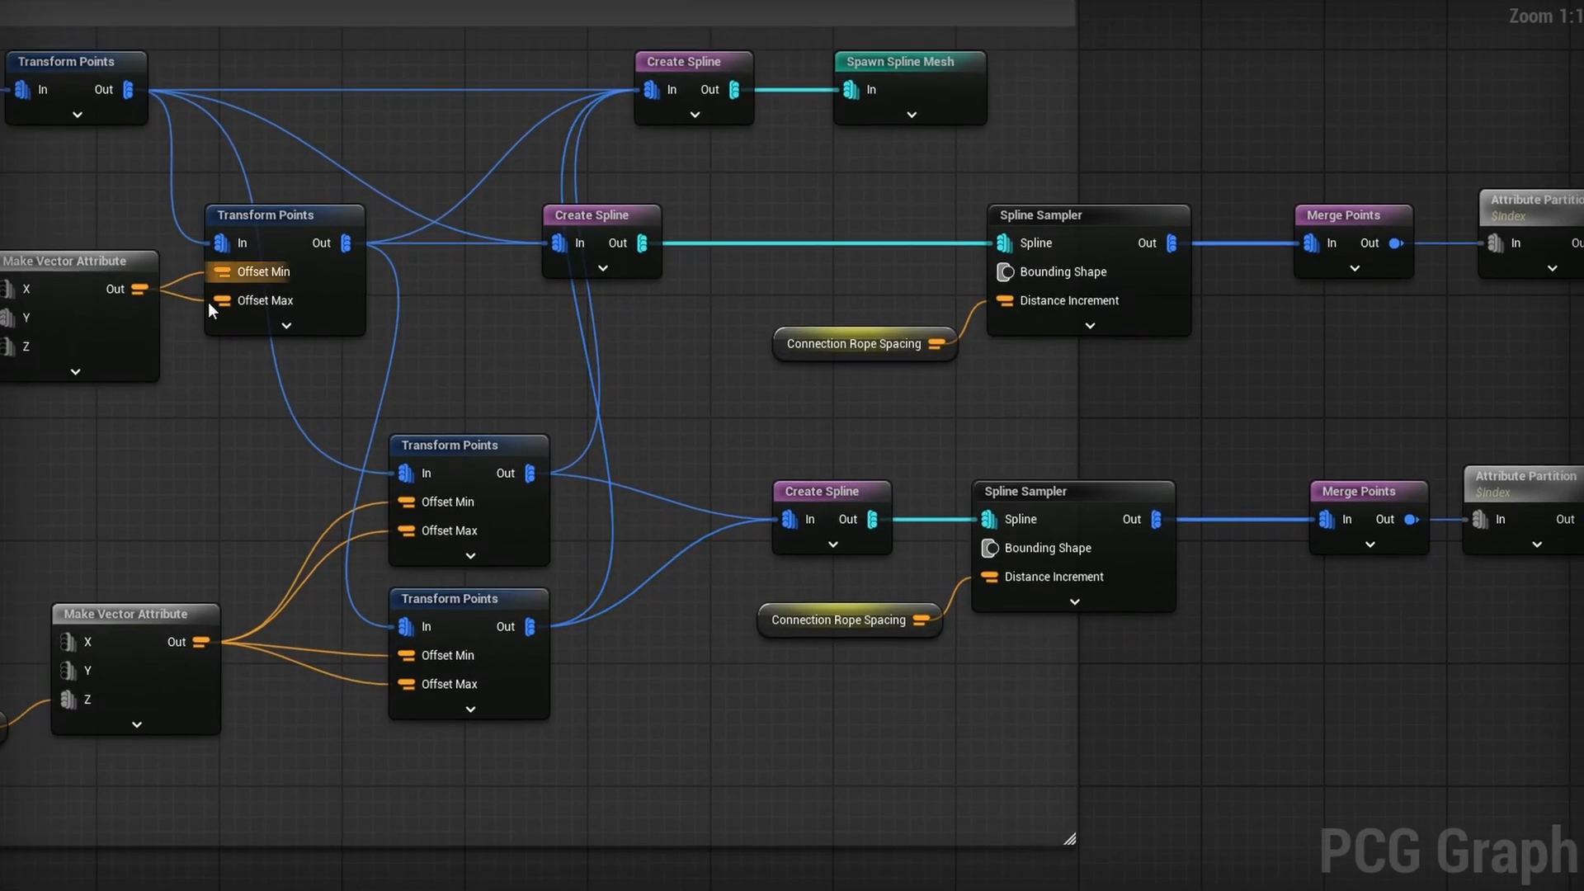
drag(1159, 136, 1153, 285)
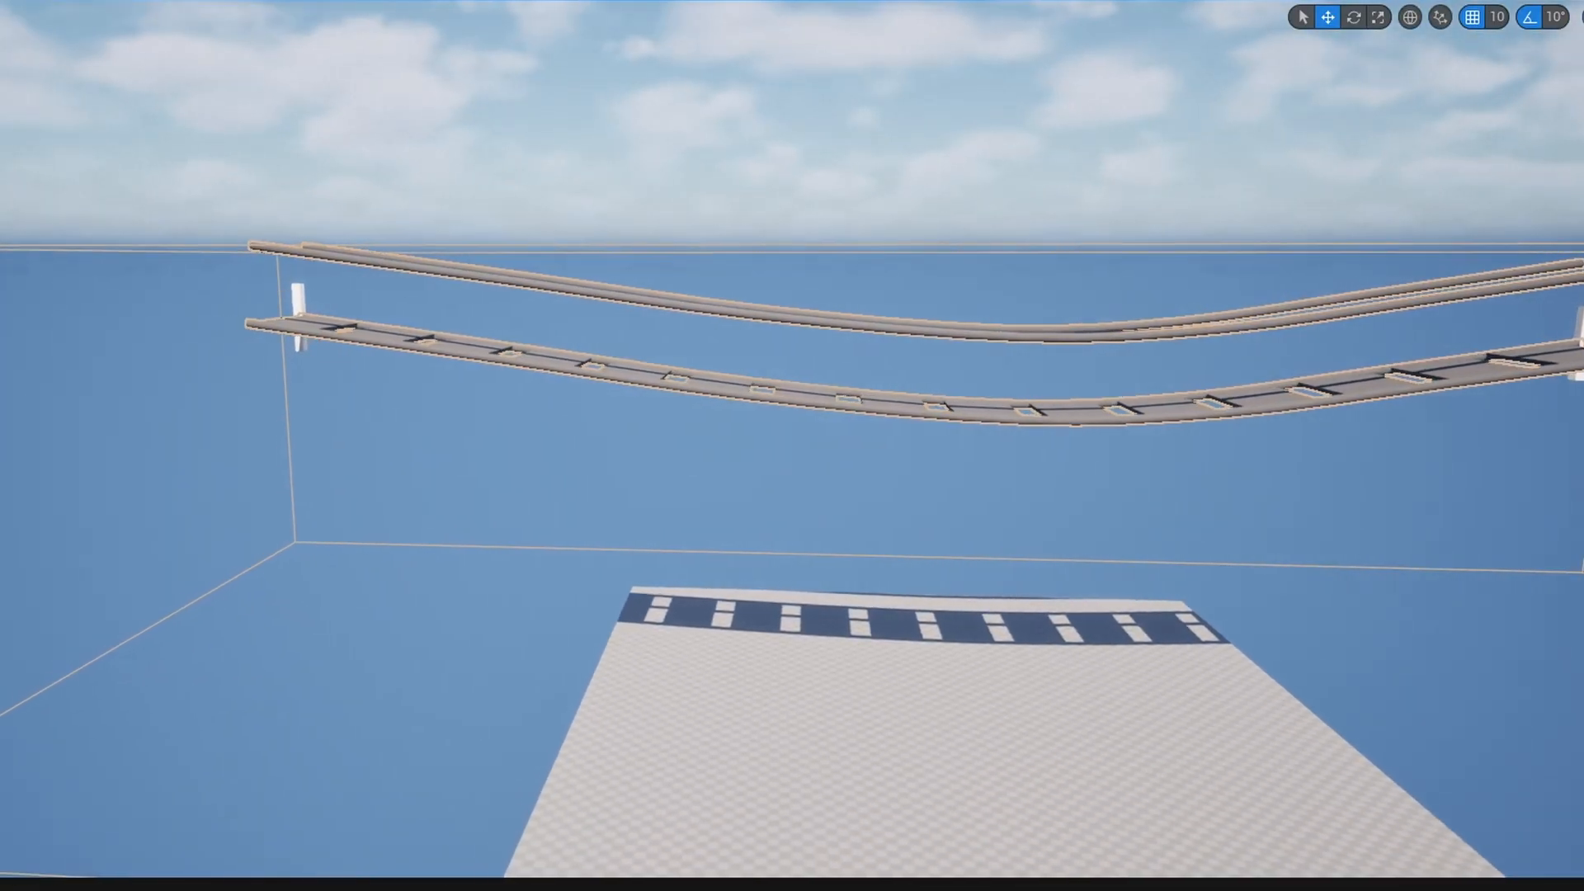
Select the marker at one end of the rope bridge in the level and lower it
key(s)
key(a)
right_drag(542, 423, 541, 331)
key(q)
key(e)
click(569, 425)
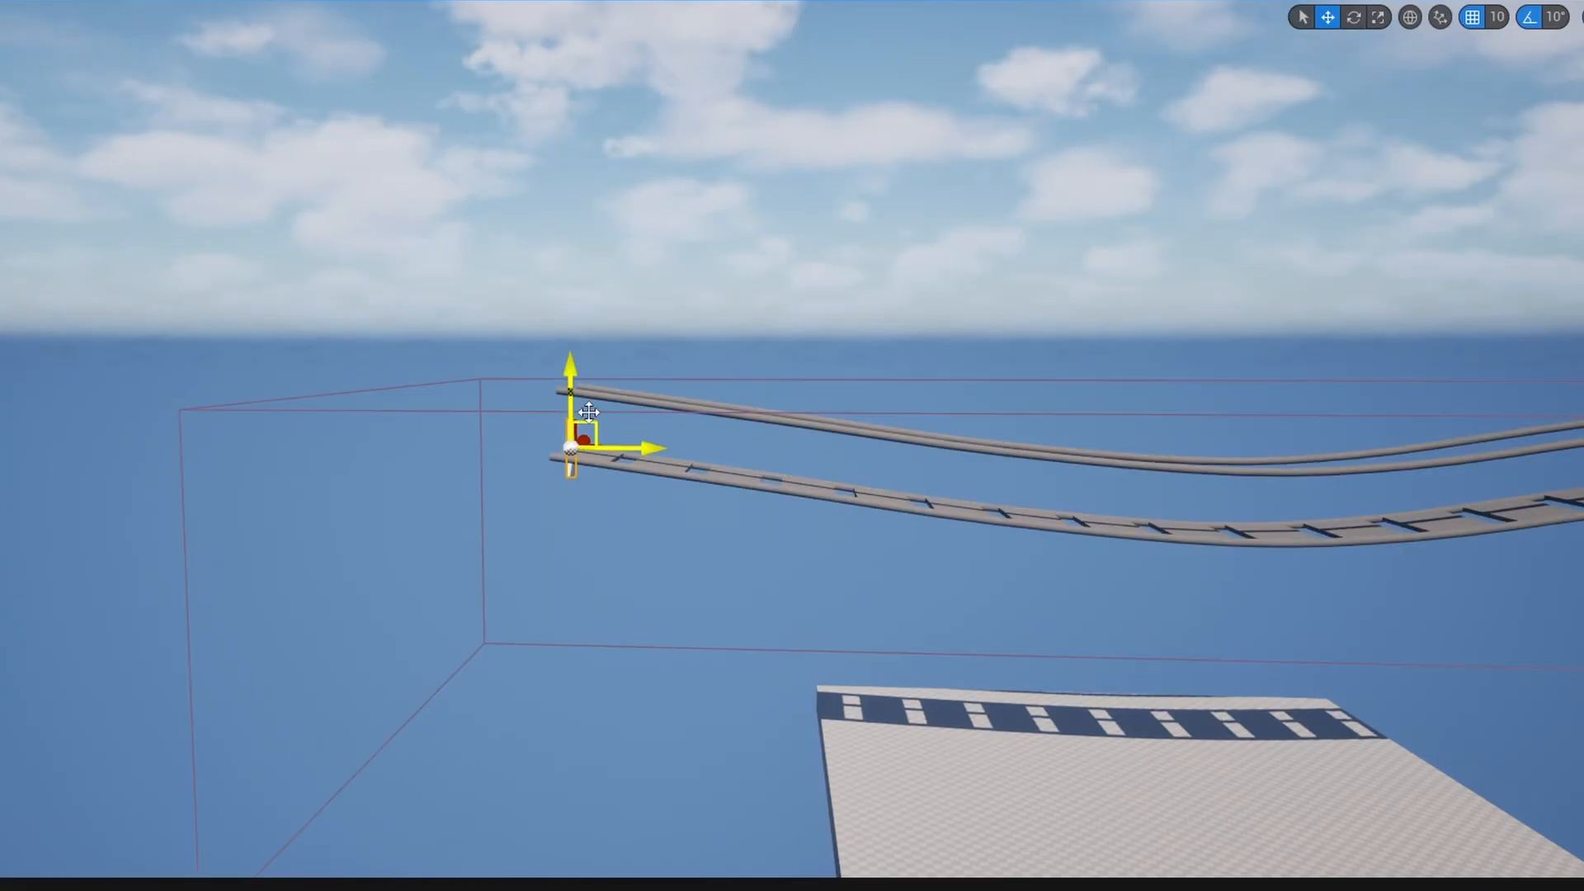
drag(571, 366, 569, 452)
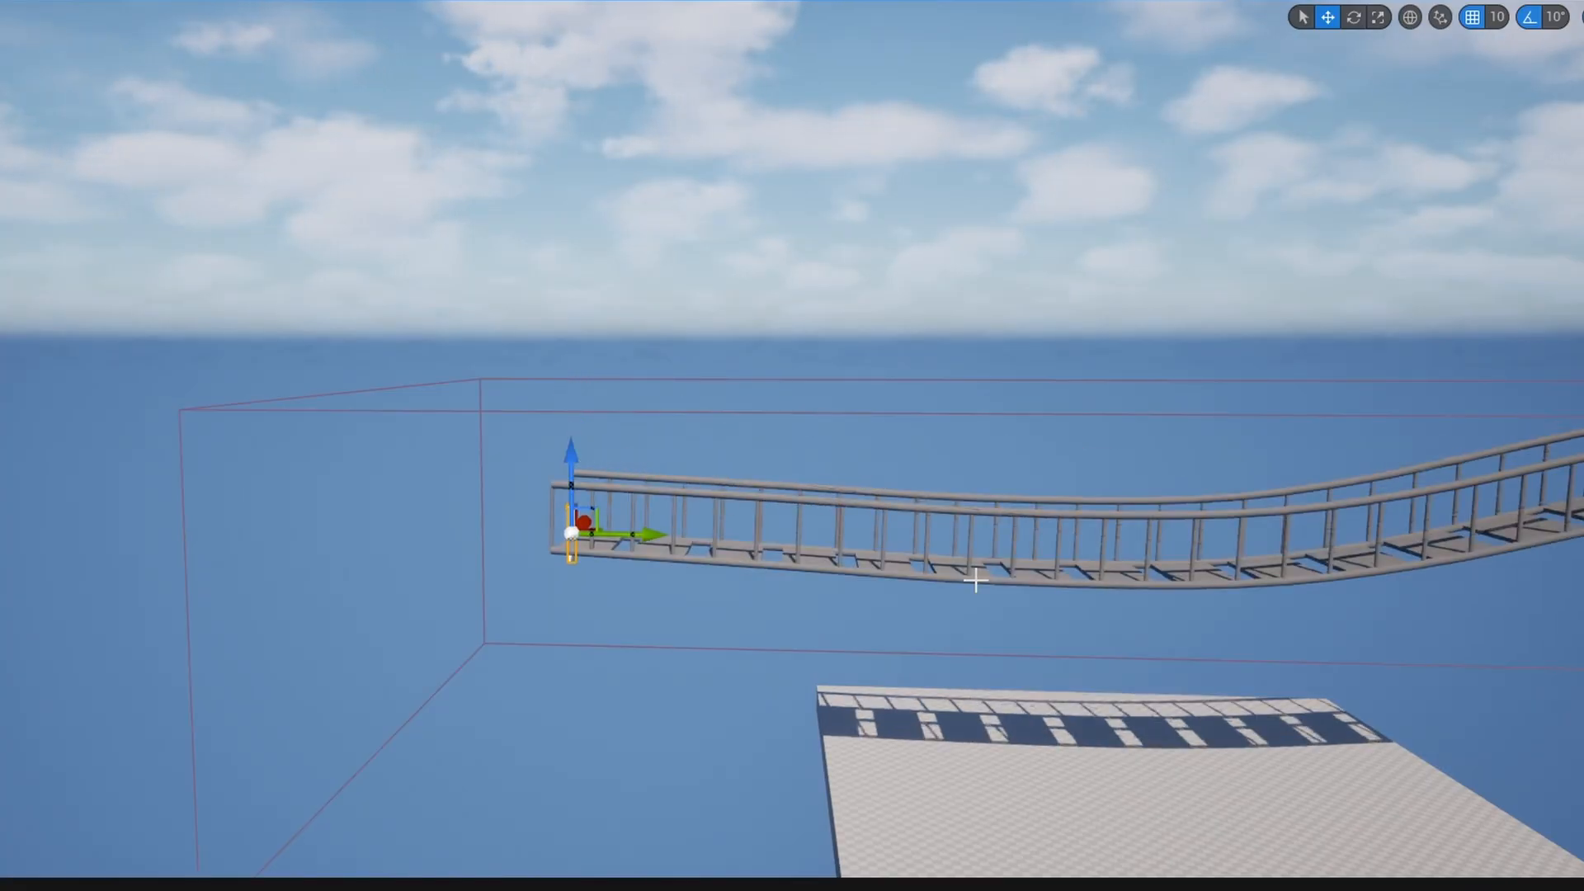
Select the marker at the opposite end of the rope bridge and move it down
right_drag(569, 452, 569, 452)
key(d)
key(q)
right_drag(1266, 444, 1266, 444)
click(1284, 378)
click(1280, 377)
drag(1278, 328, 1278, 425)
Raise the first end marker well above the other and bring it partway back down
click(187, 450)
drag(186, 390, 190, 214)
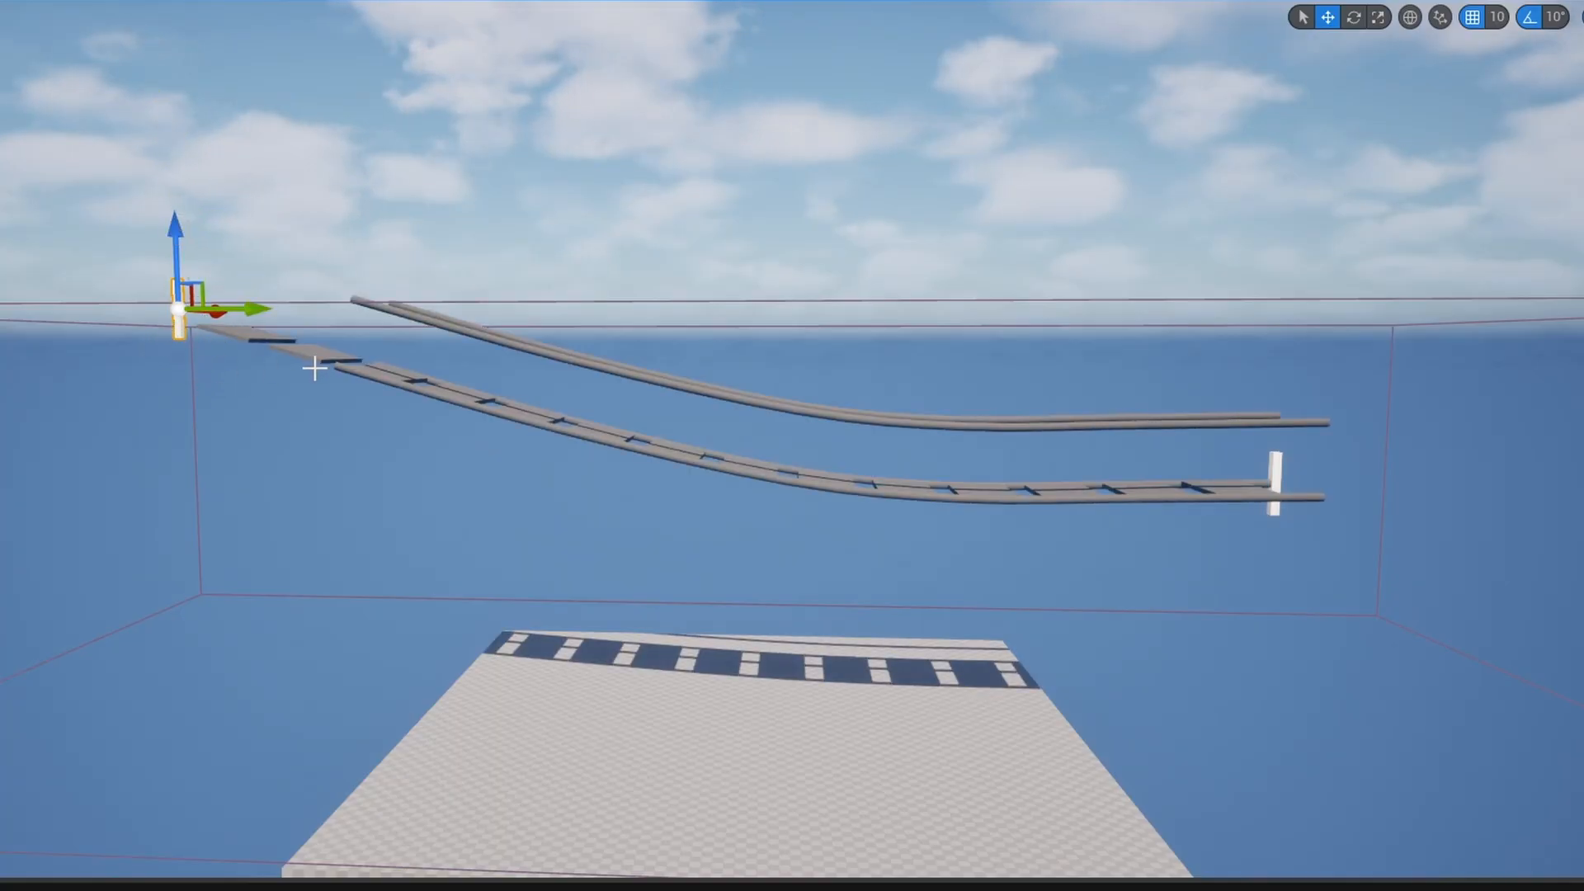
drag(173, 236, 171, 337)
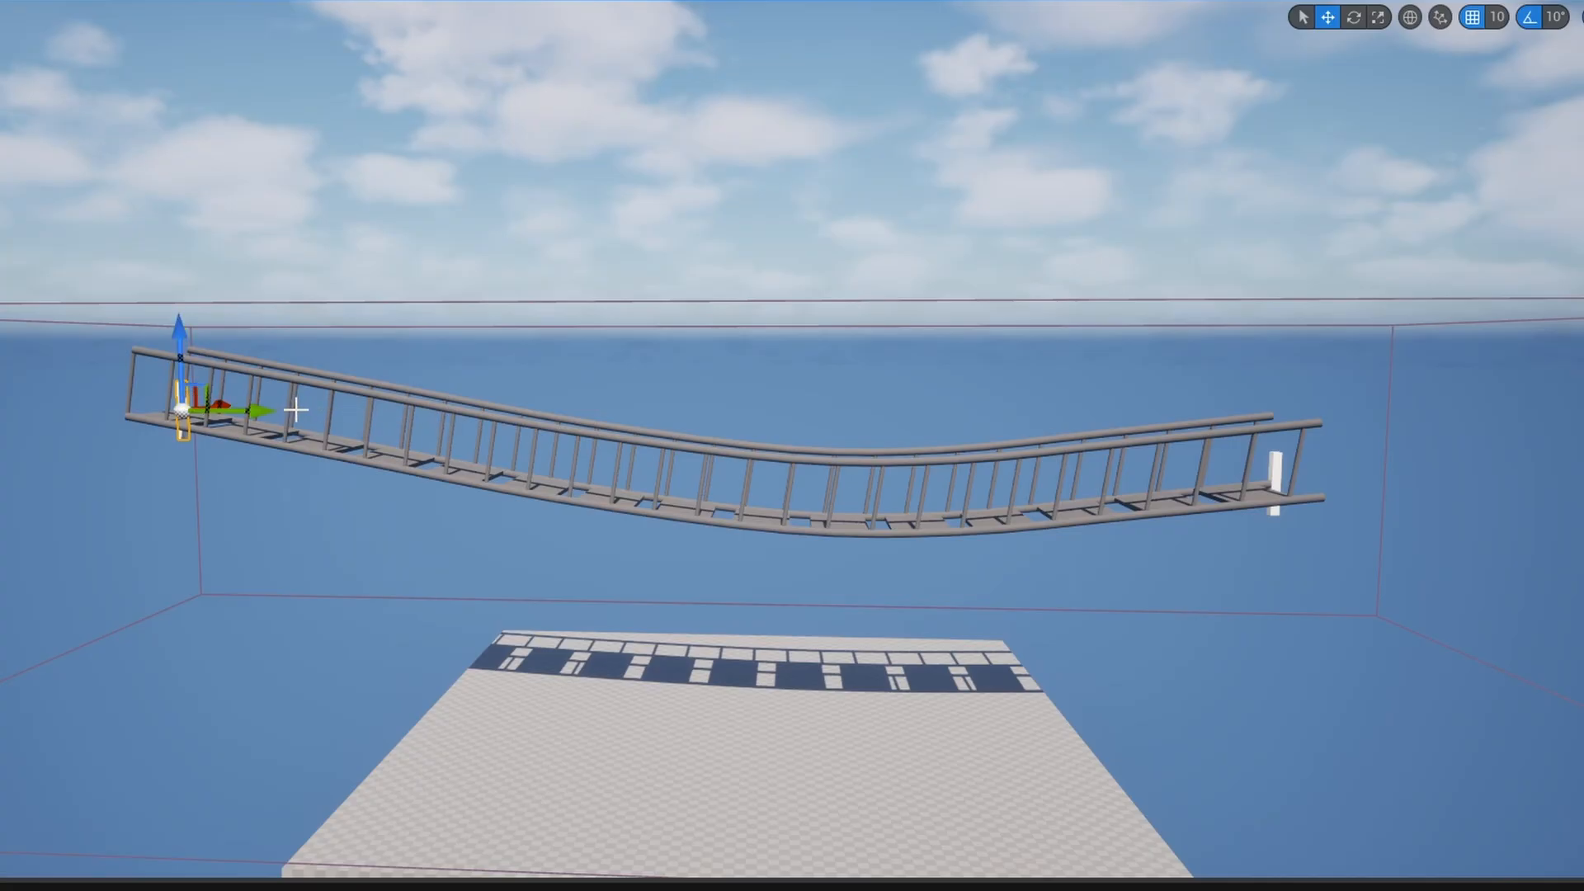
Shift the selected end marker sideways along the red axis to change the bridge's direction
mouse_move(531, 428)
right_down()
mouse_move(578, 578)
mouse_move(709, 577)
mouse_move(531, 428)
right_up()
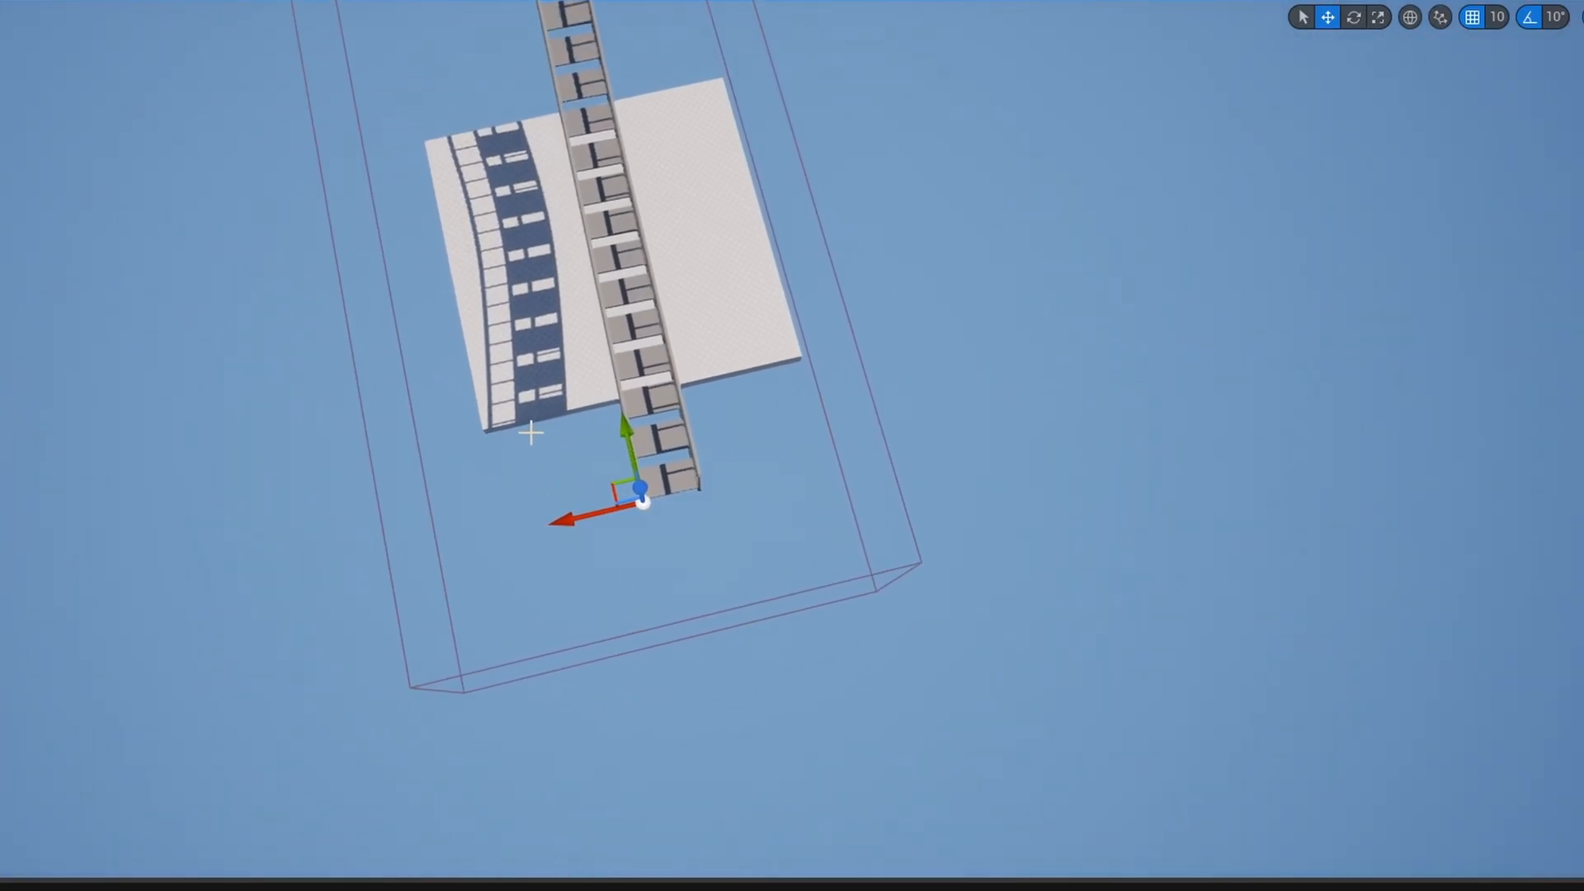
drag(574, 524, 731, 537)
right_drag(731, 537, 561, 462)
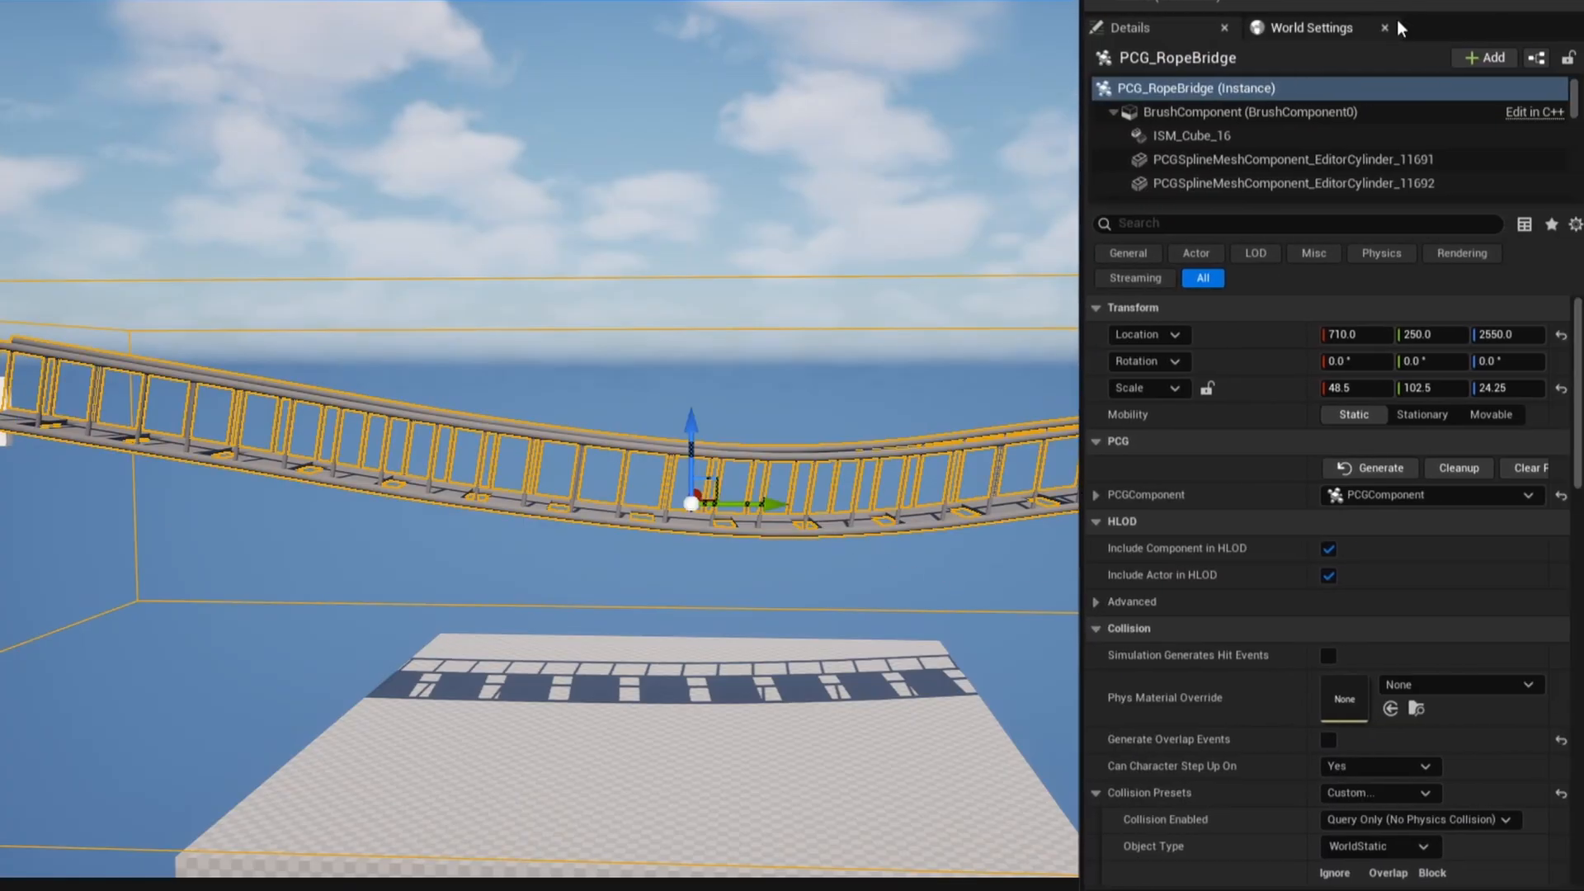
Override a graph parameter on the PCG_RopeBridge actor's PCG component and adjust its value
scroll(1347, 117, down, 10)
click(1310, 188)
click(1122, 824)
mouse_move(1317, 824)
mouse_down()
mouse_move(1402, 824)
mouse_move(1336, 824)
mouse_up()
right_drag(536, 437, 487, 411)
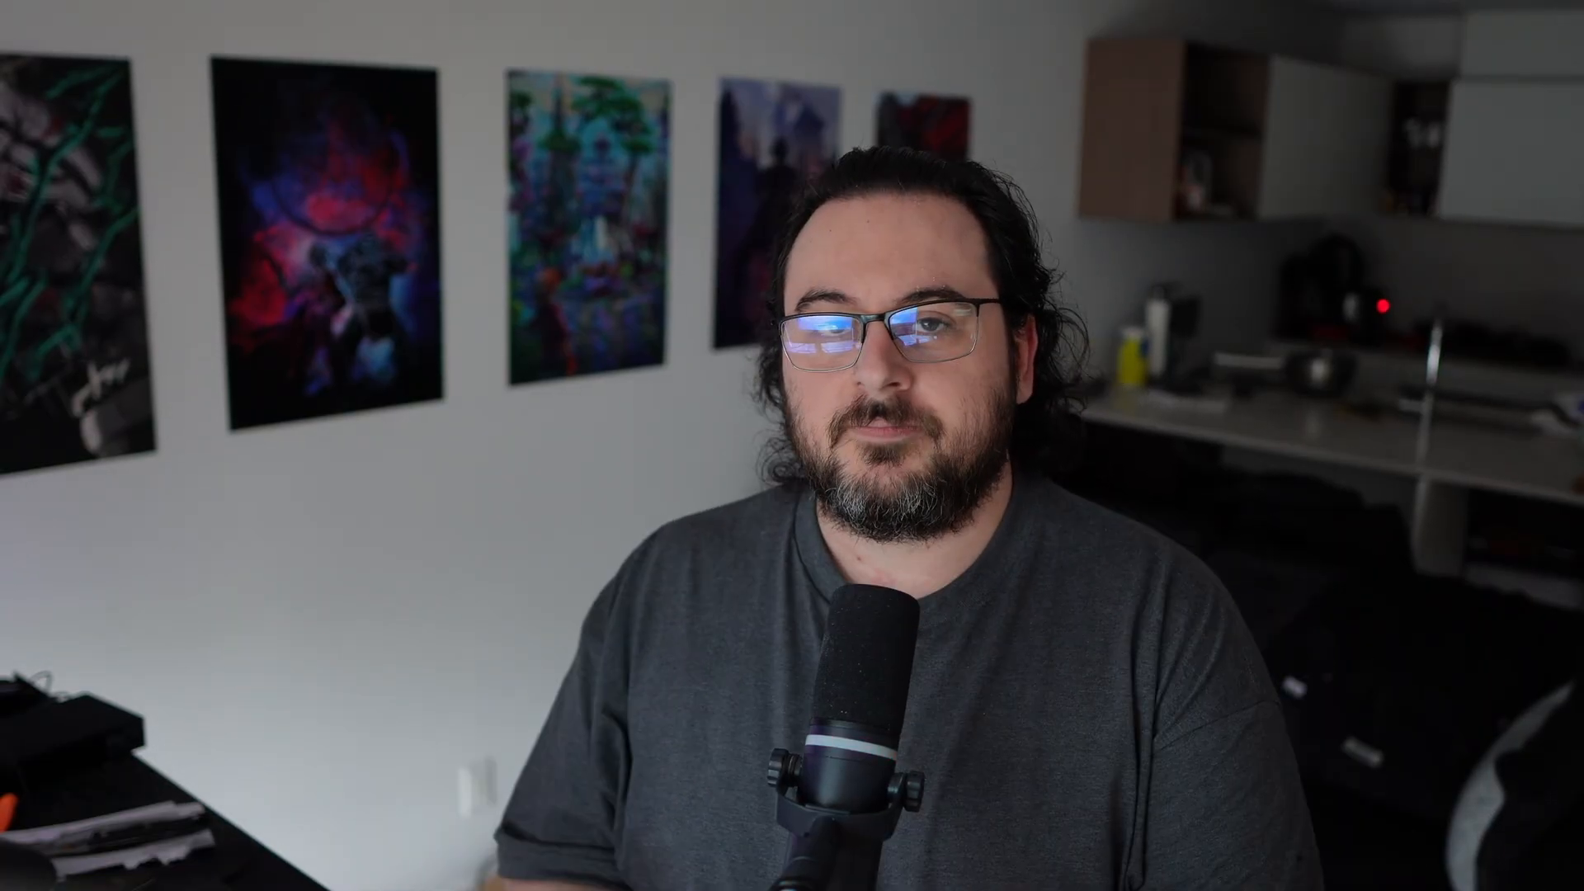